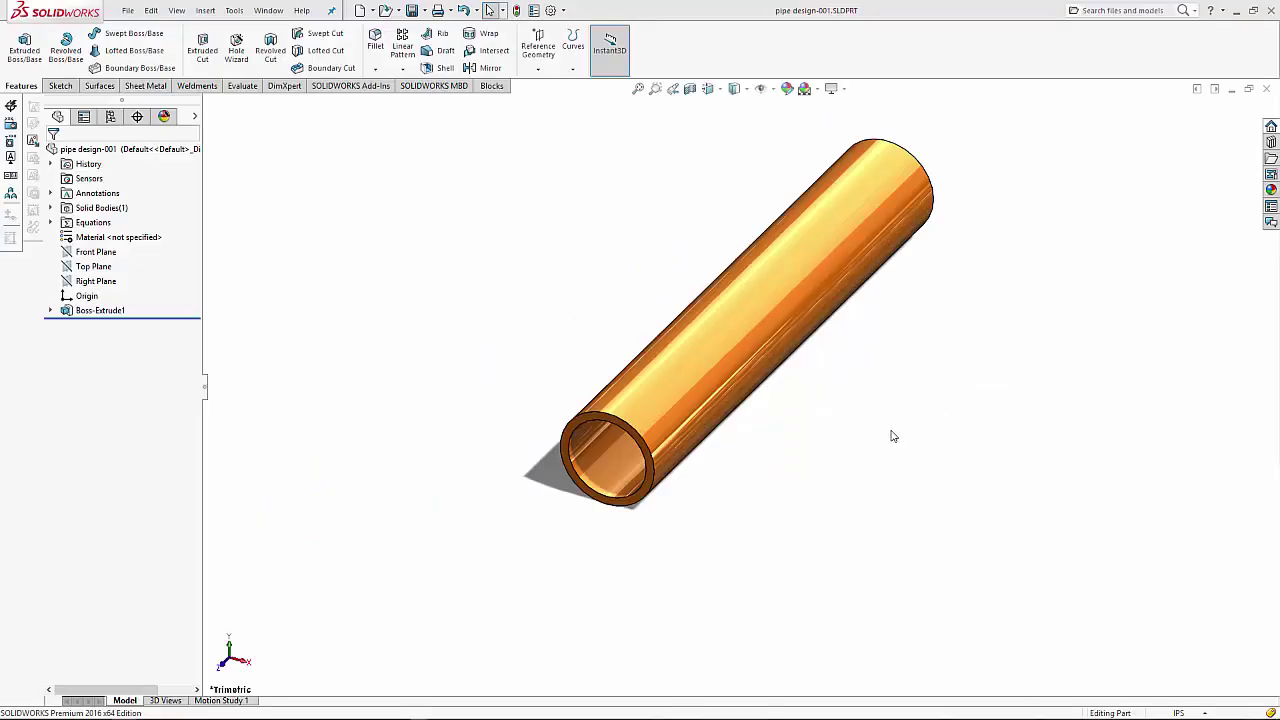
- Show the pipe from the Right view, zoomed in on its end, in Hidden Lines Visible
scroll(889, 380, "down", 2)
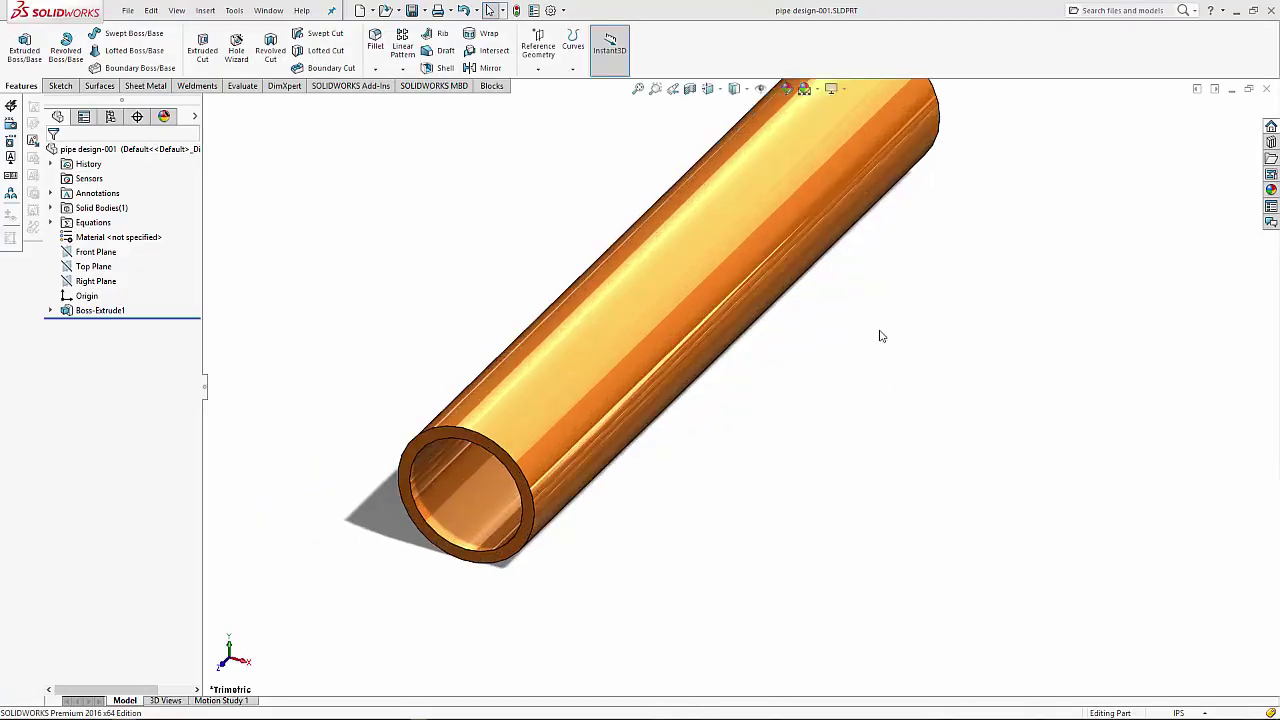
scroll(885, 330, "up", 2)
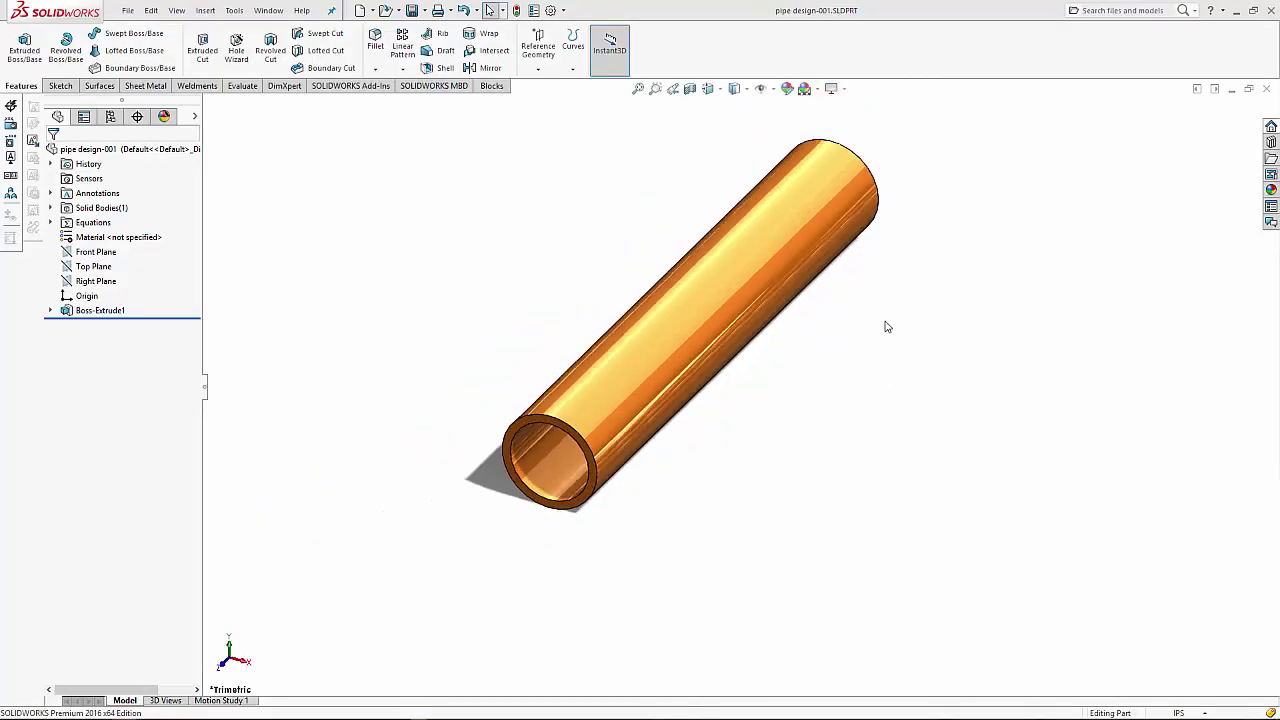
left_click(708, 92)
left_click(837, 466)
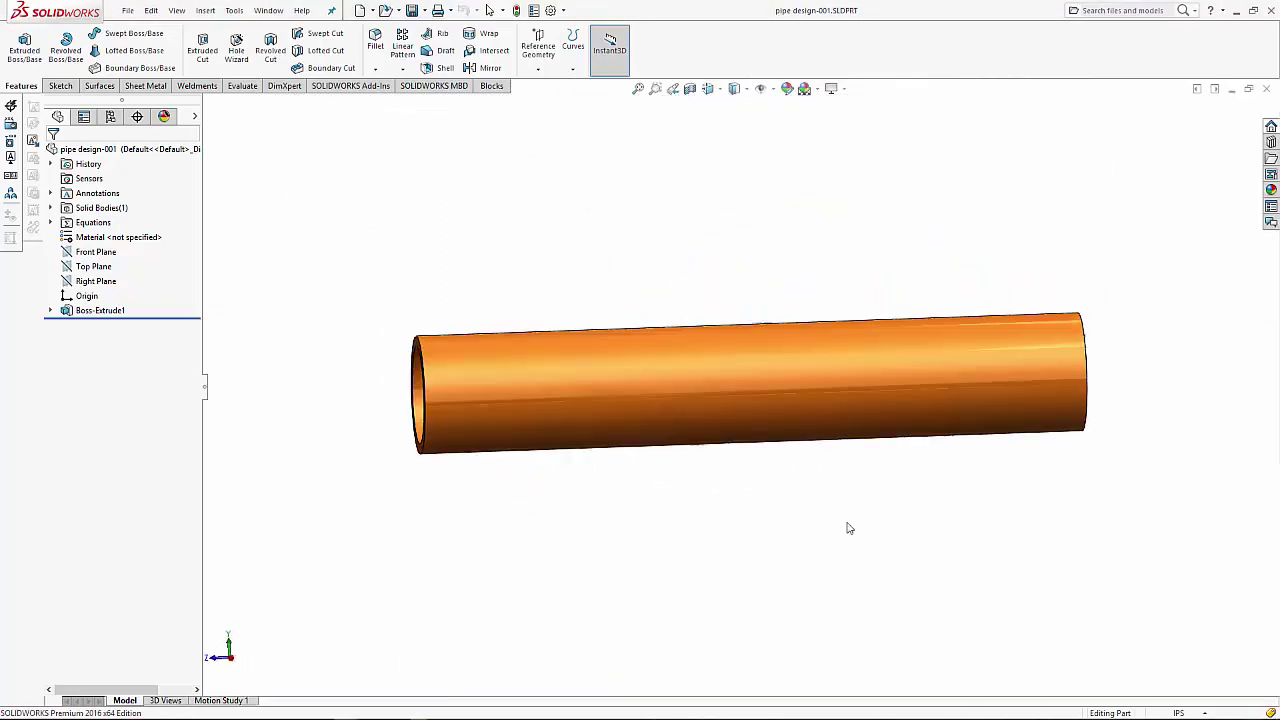
scroll(422, 362, "down", 2)
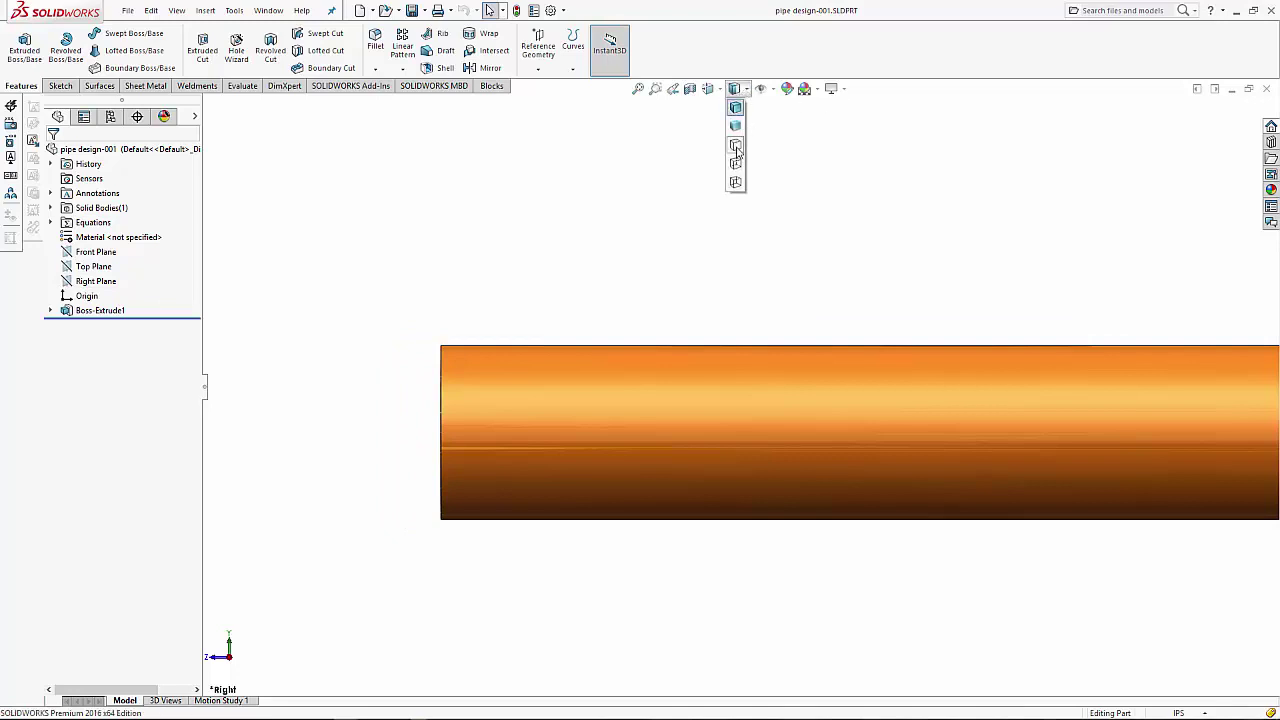
key("w")
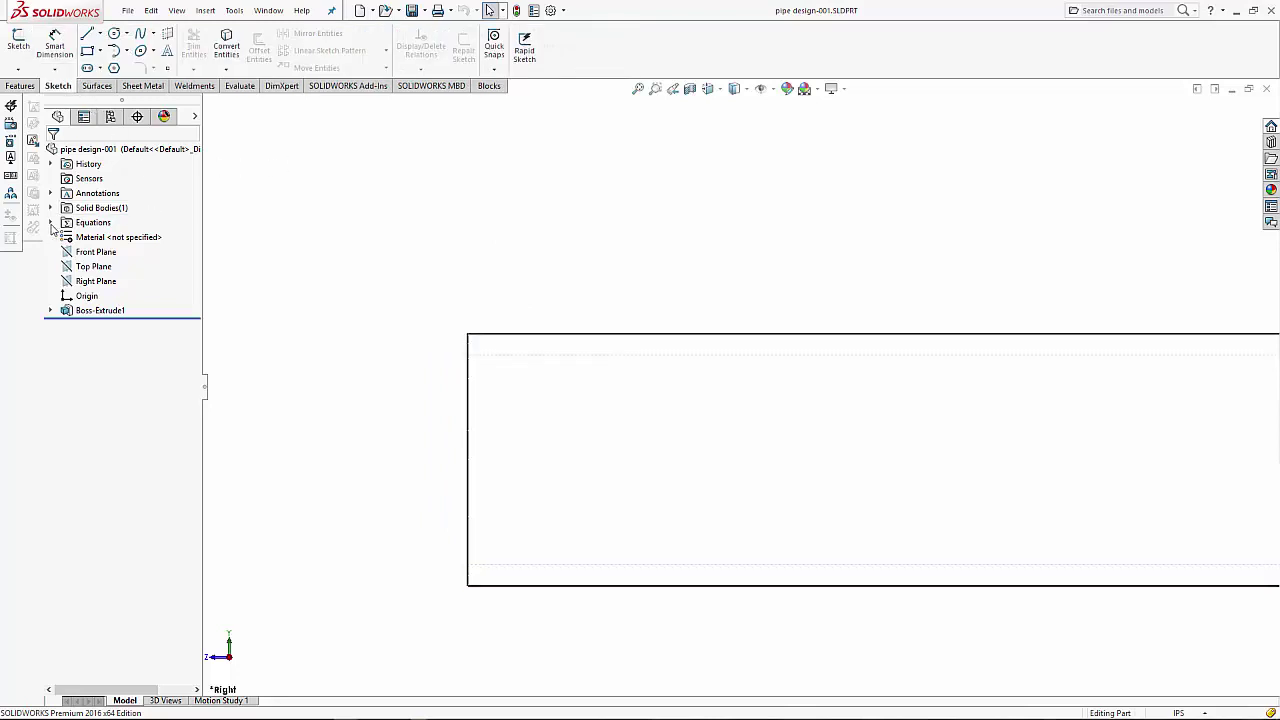
- Add global variables Groove Angle = 37, Groove Face = 1mm and Root Gap = 2mm
left_click(52, 223)
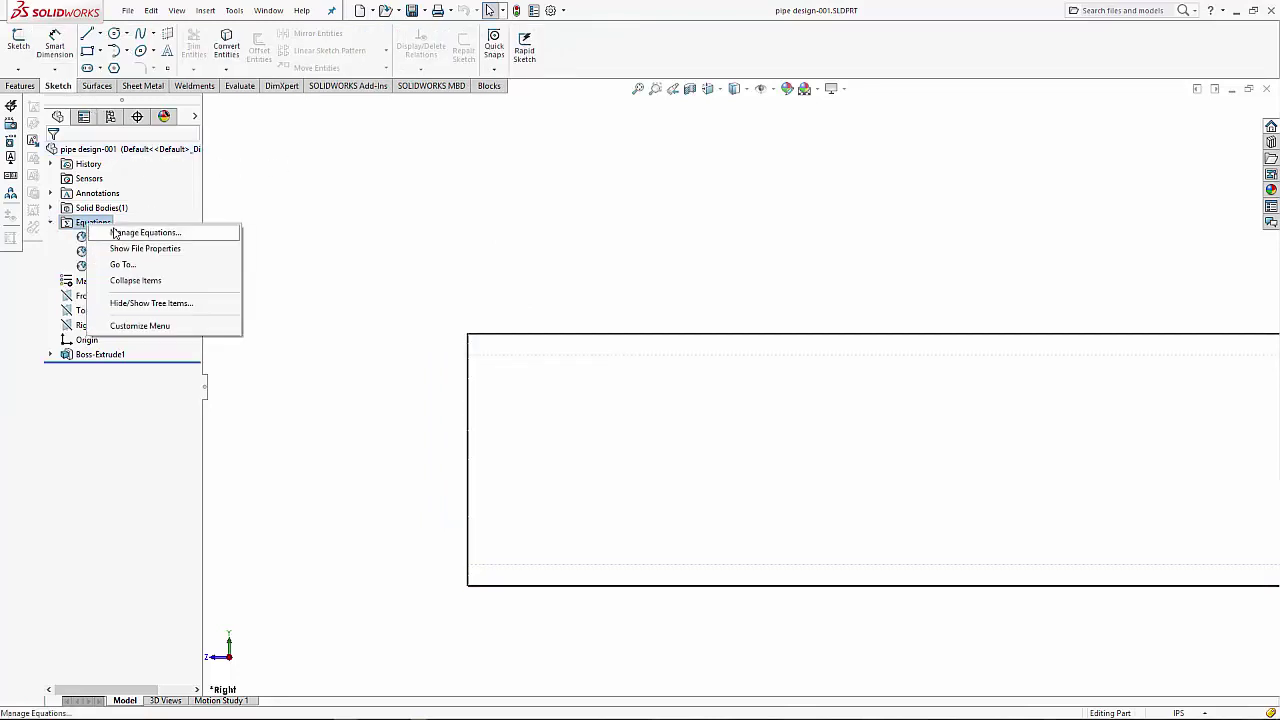
left_click(135, 233)
type("GrooveAngle")
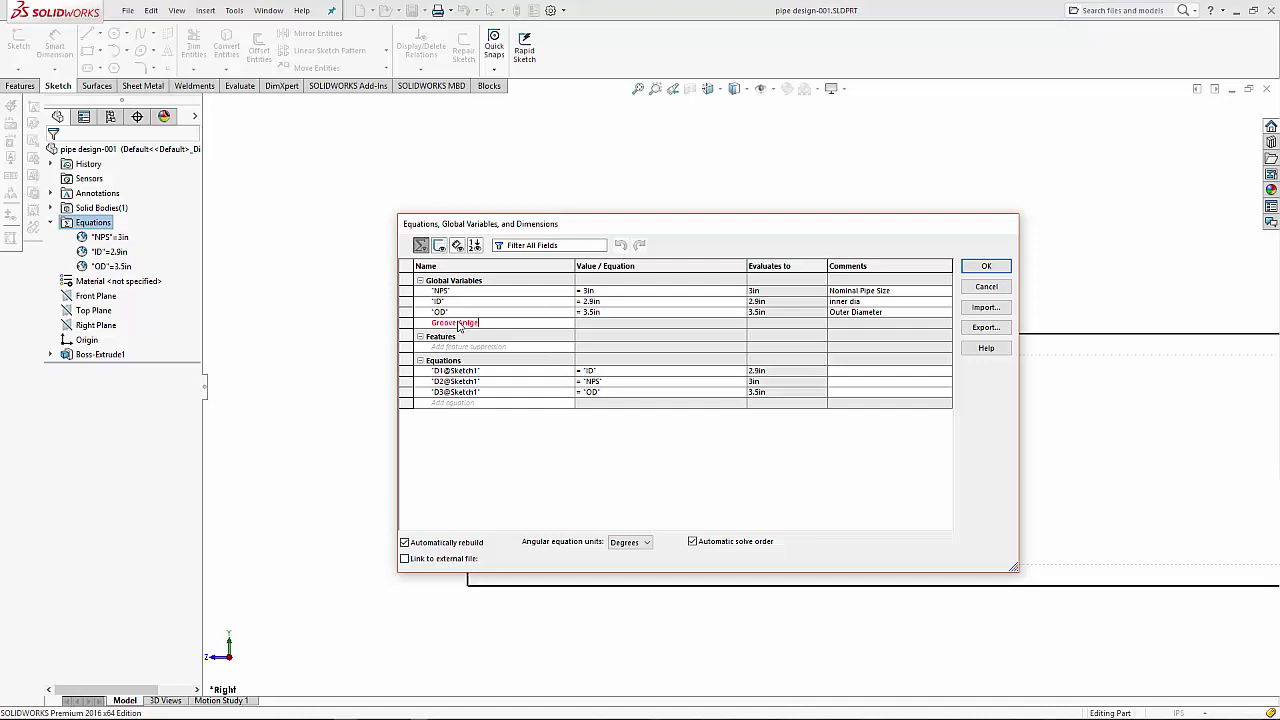
key("Tab")
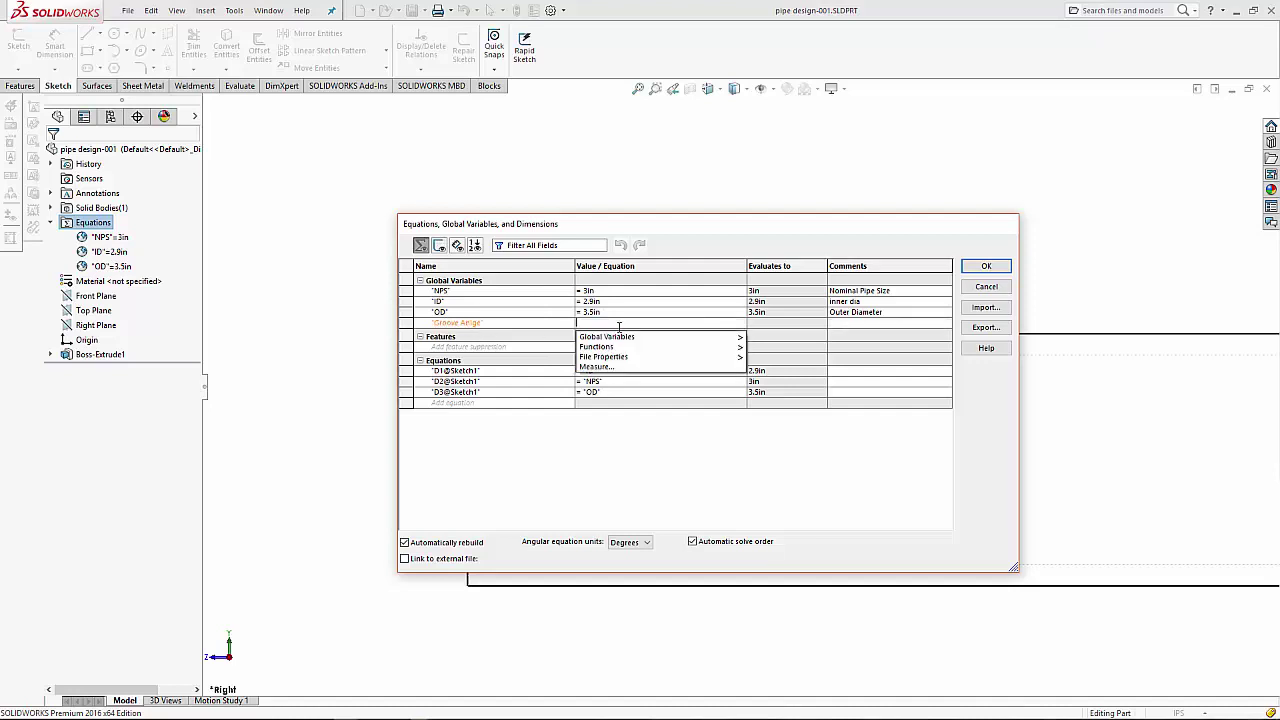
type("=37")
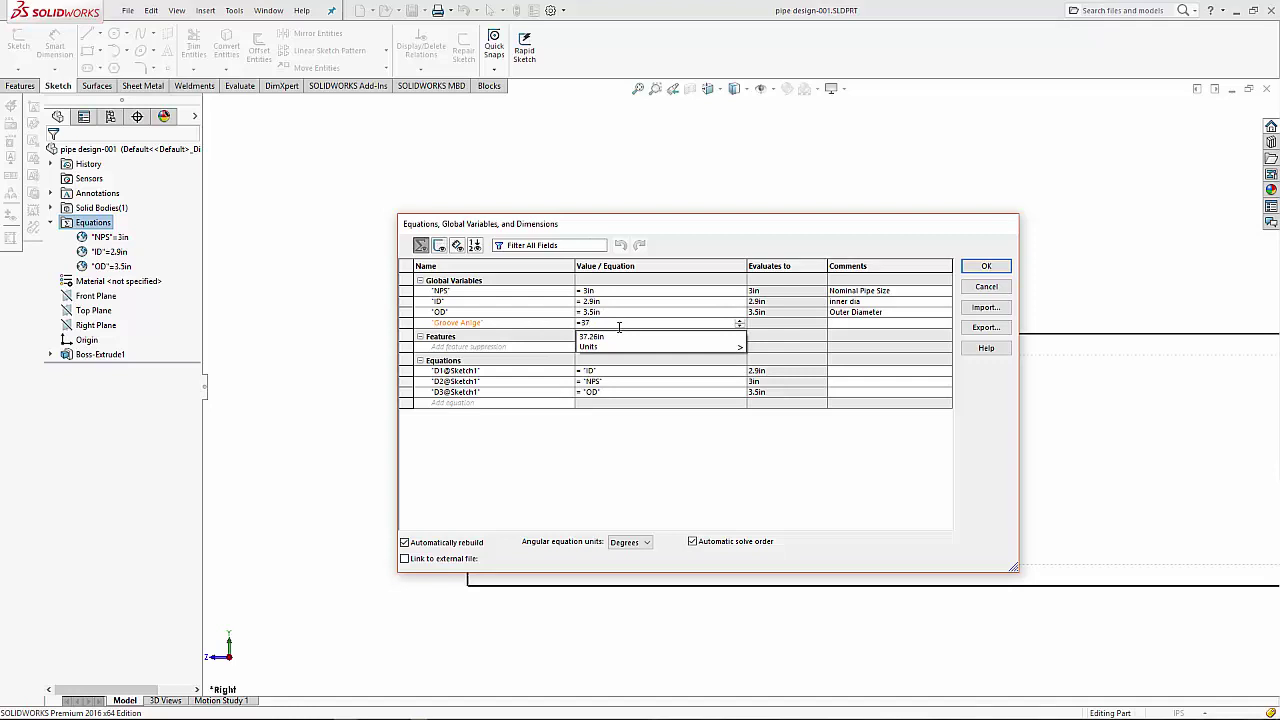
key("Return")
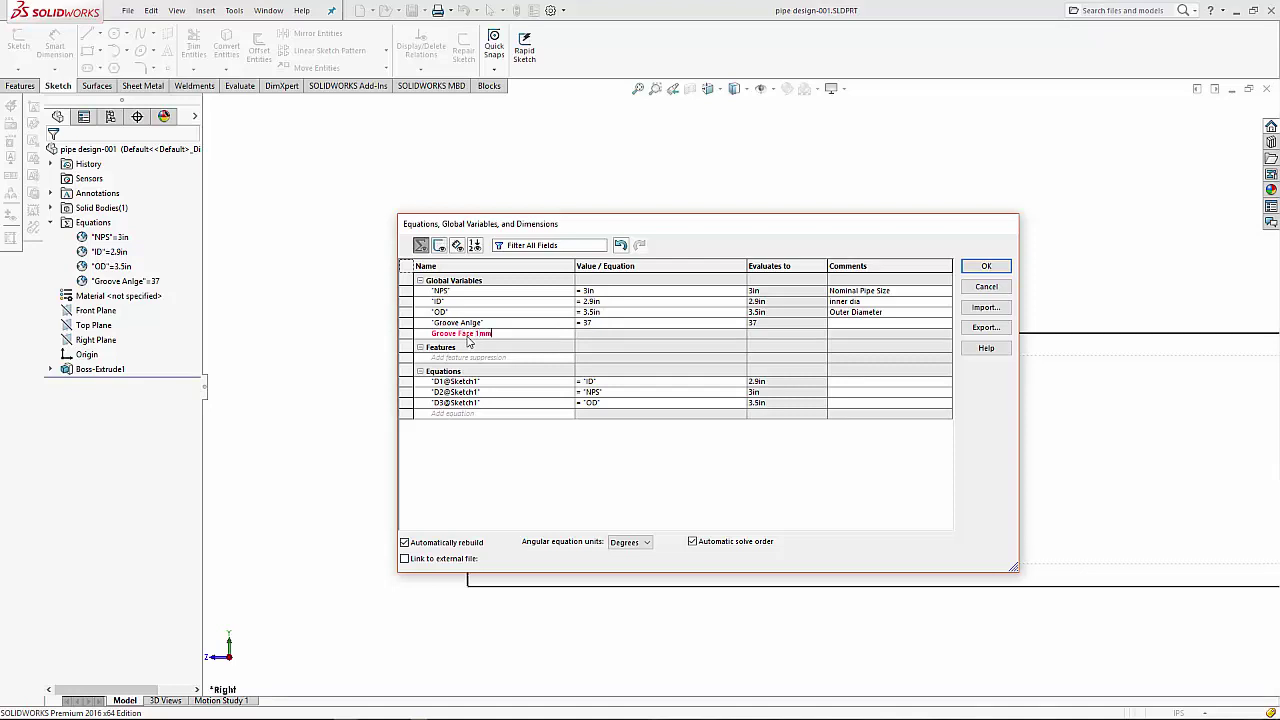
left_click(592, 335)
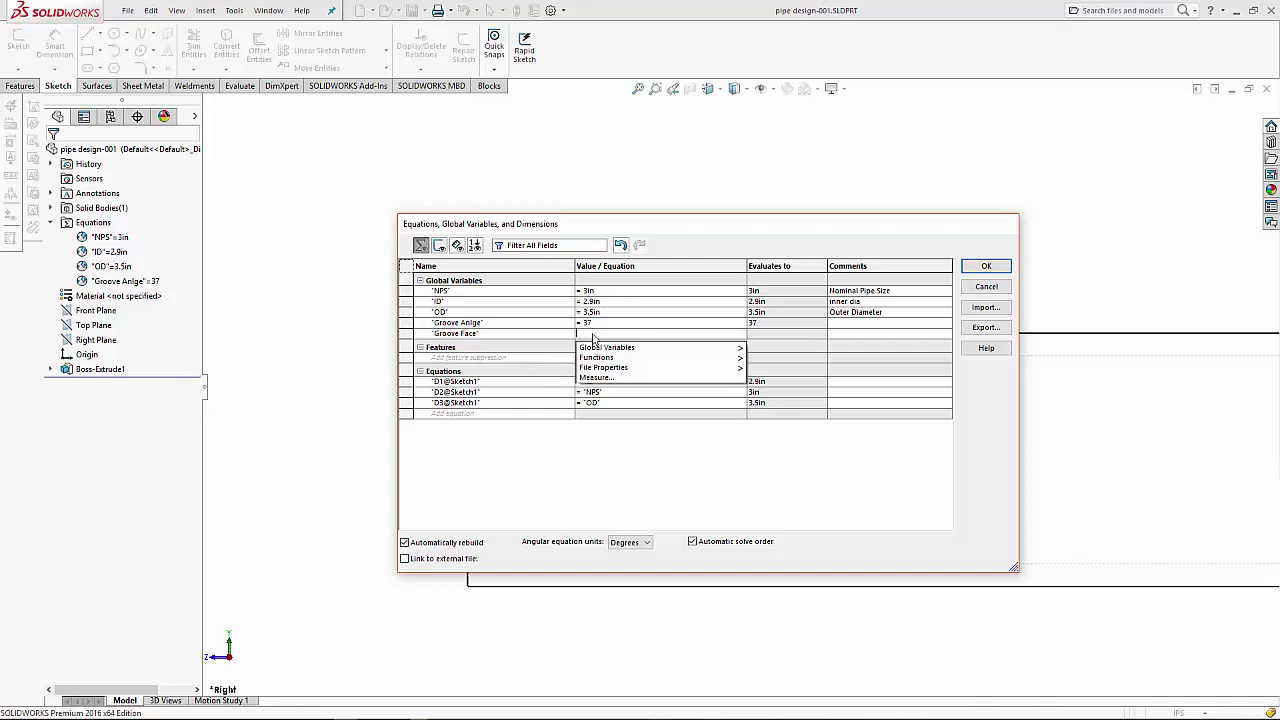
type("1in")
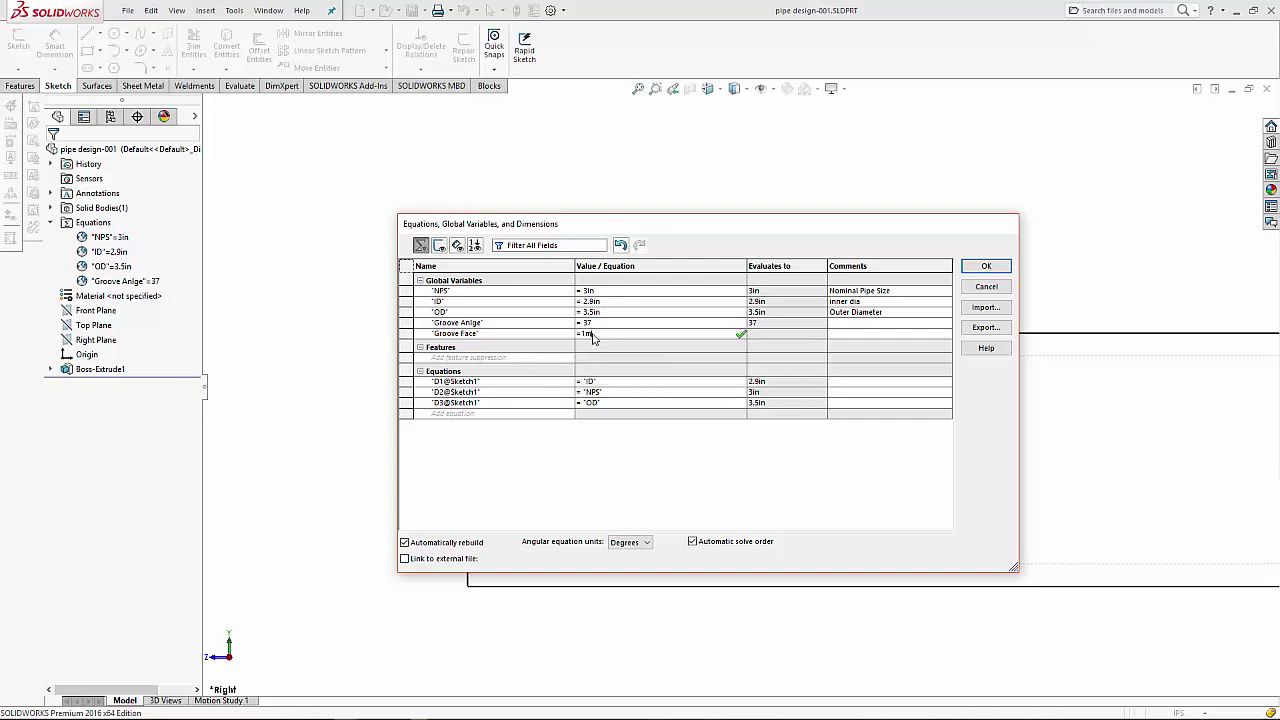
key("Return")
type("Root Gap")
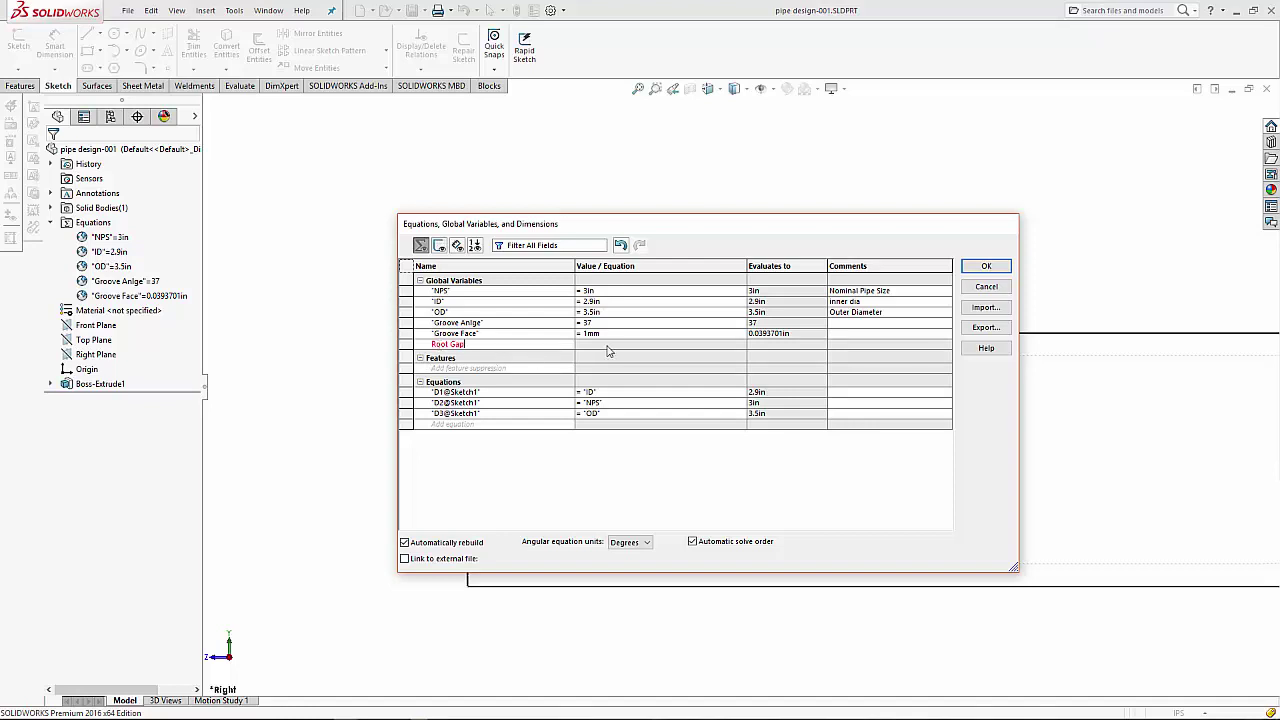
key("Tab")
type("2m")
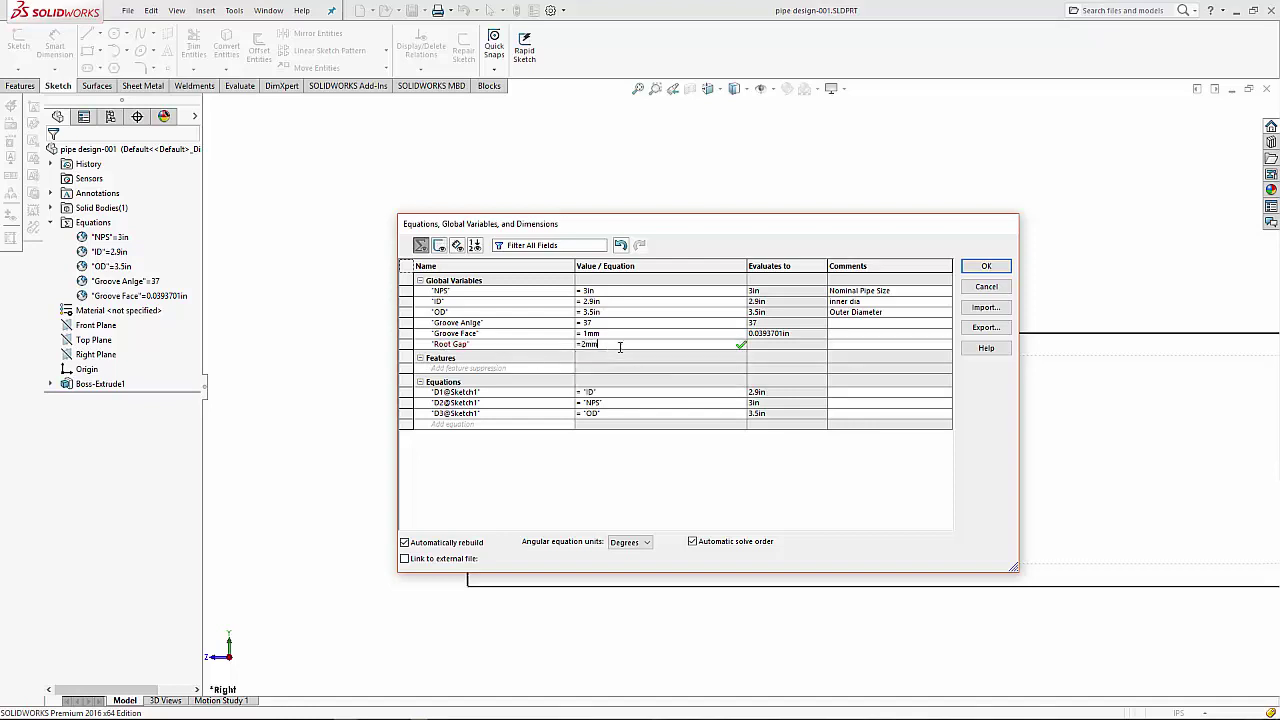
left_click(1005, 270)
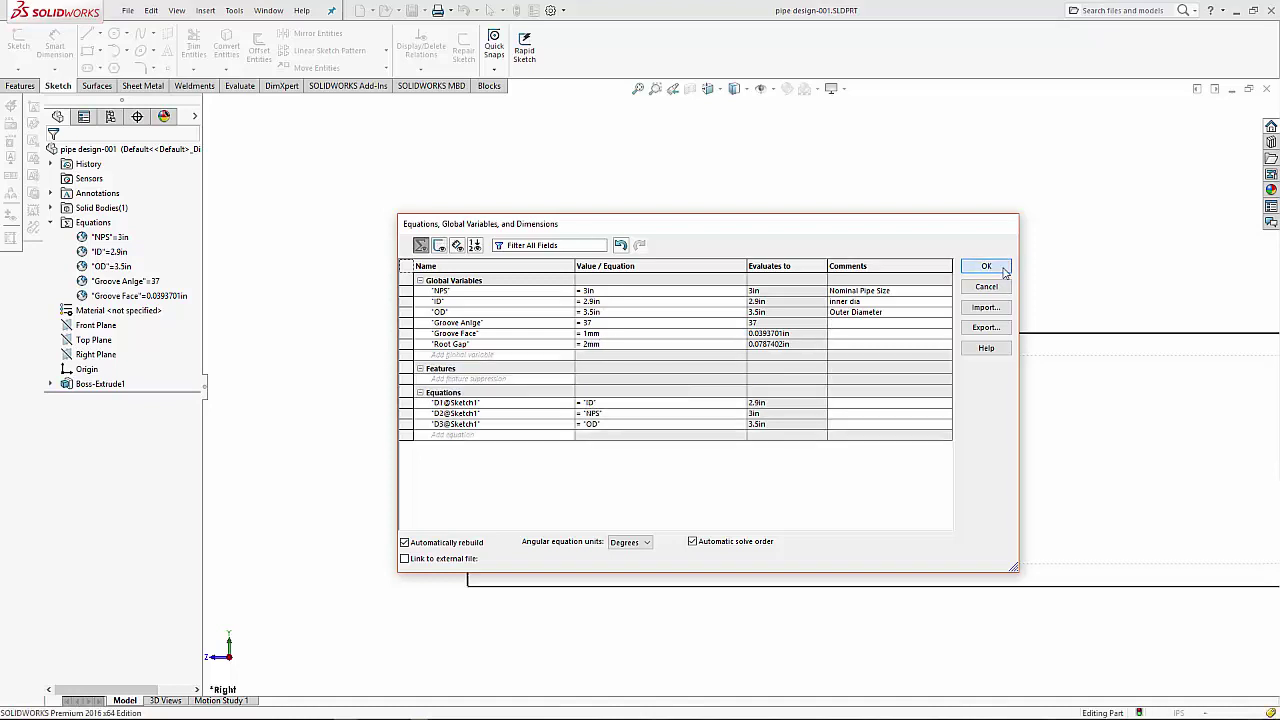
left_click(1004, 269)
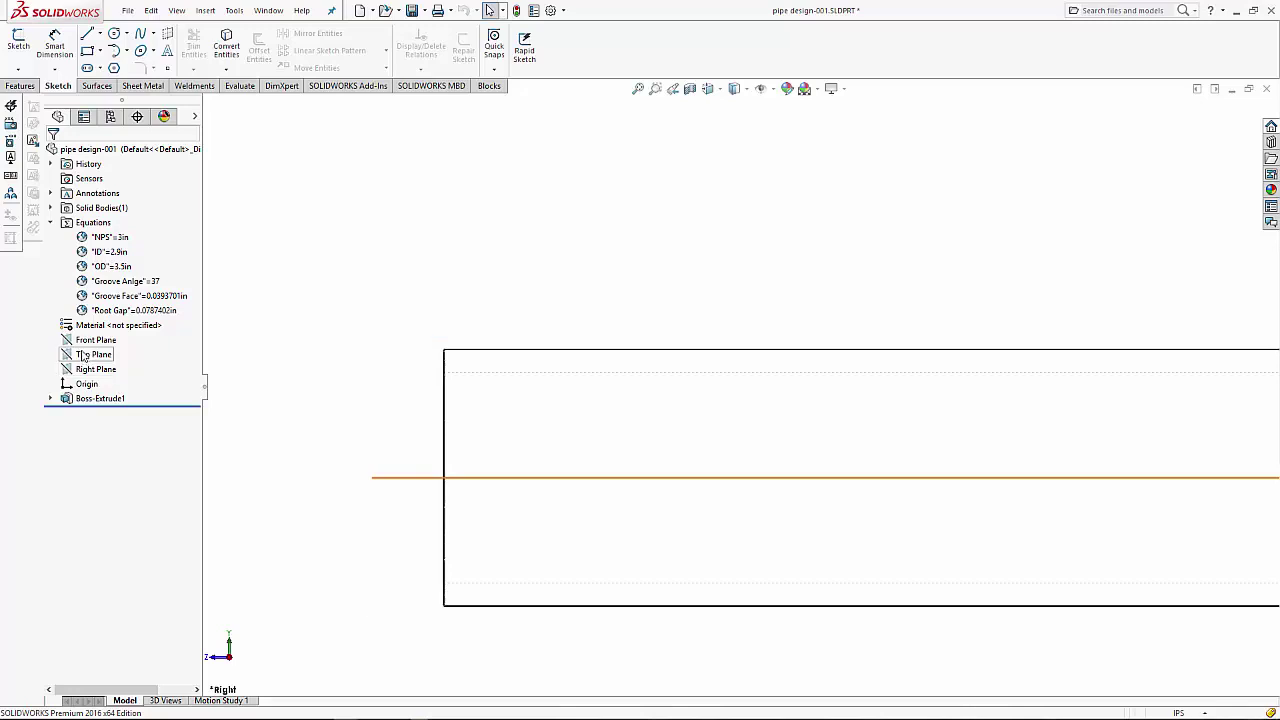
- Start a sketch on the Right Plane and draw a closed groove outline at the pipe's top corner
left_click(90, 369)
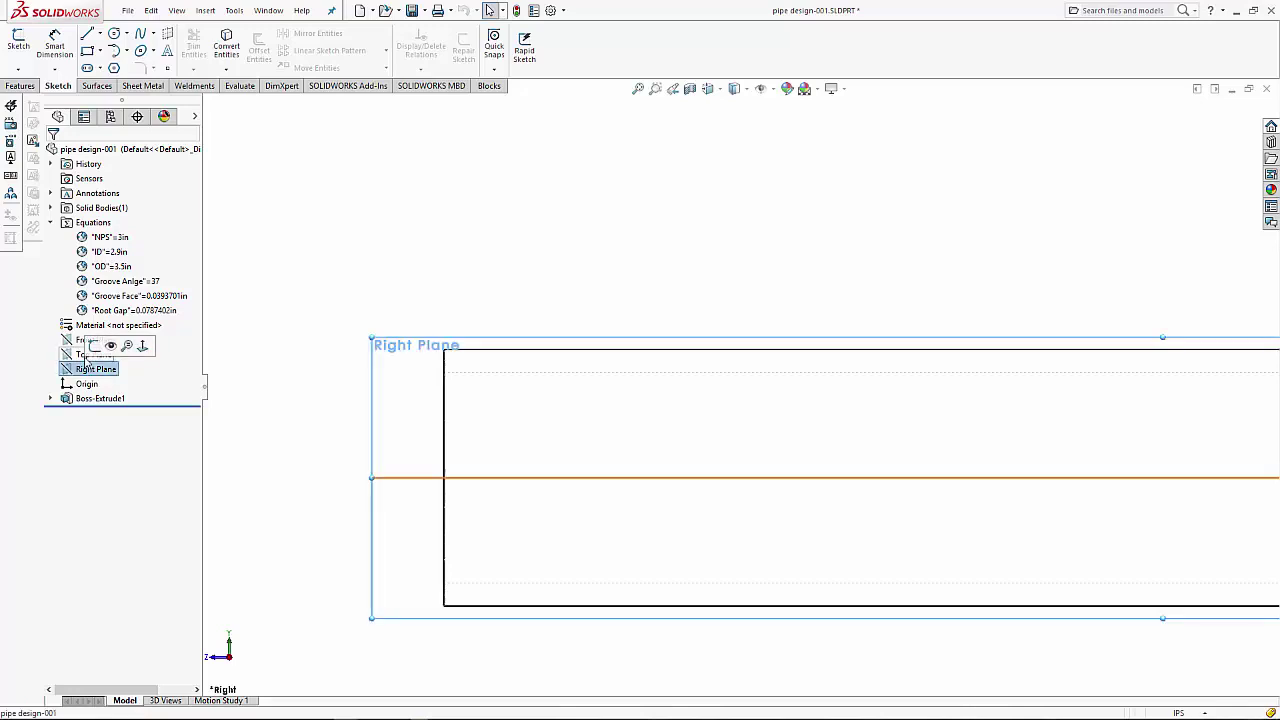
left_click(90, 346)
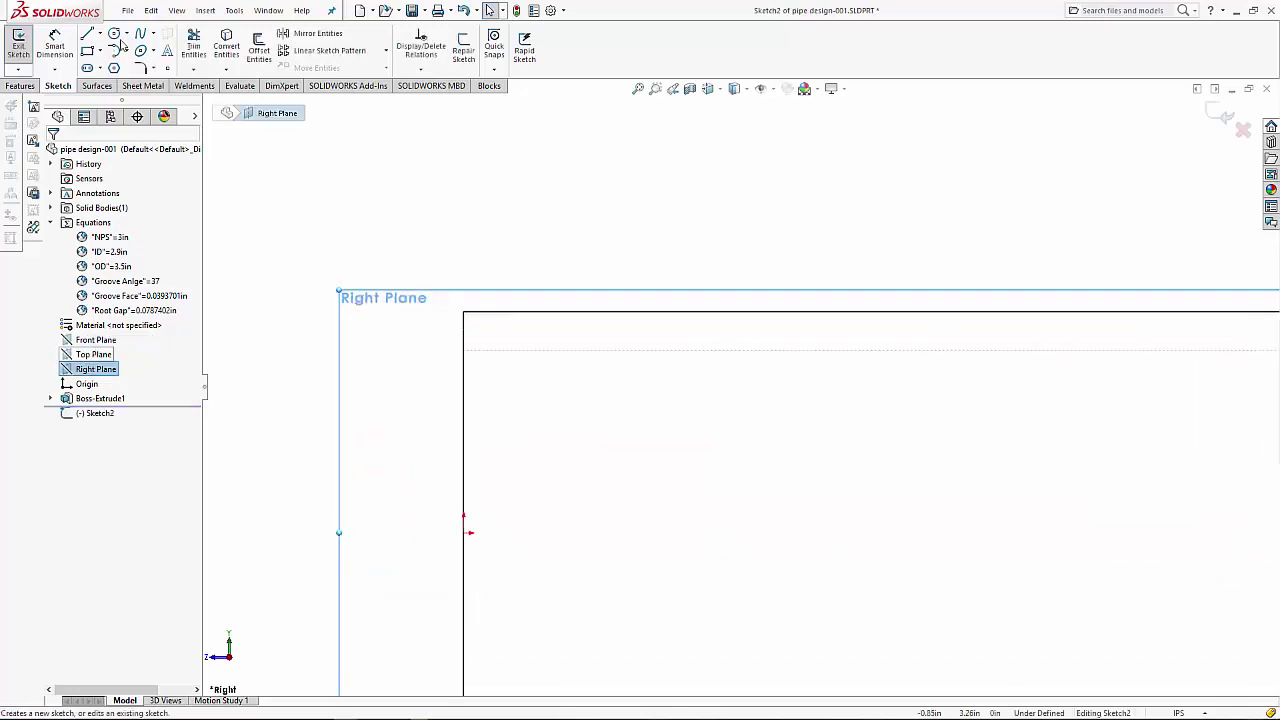
key("l")
scroll(510, 366, "down", 4)
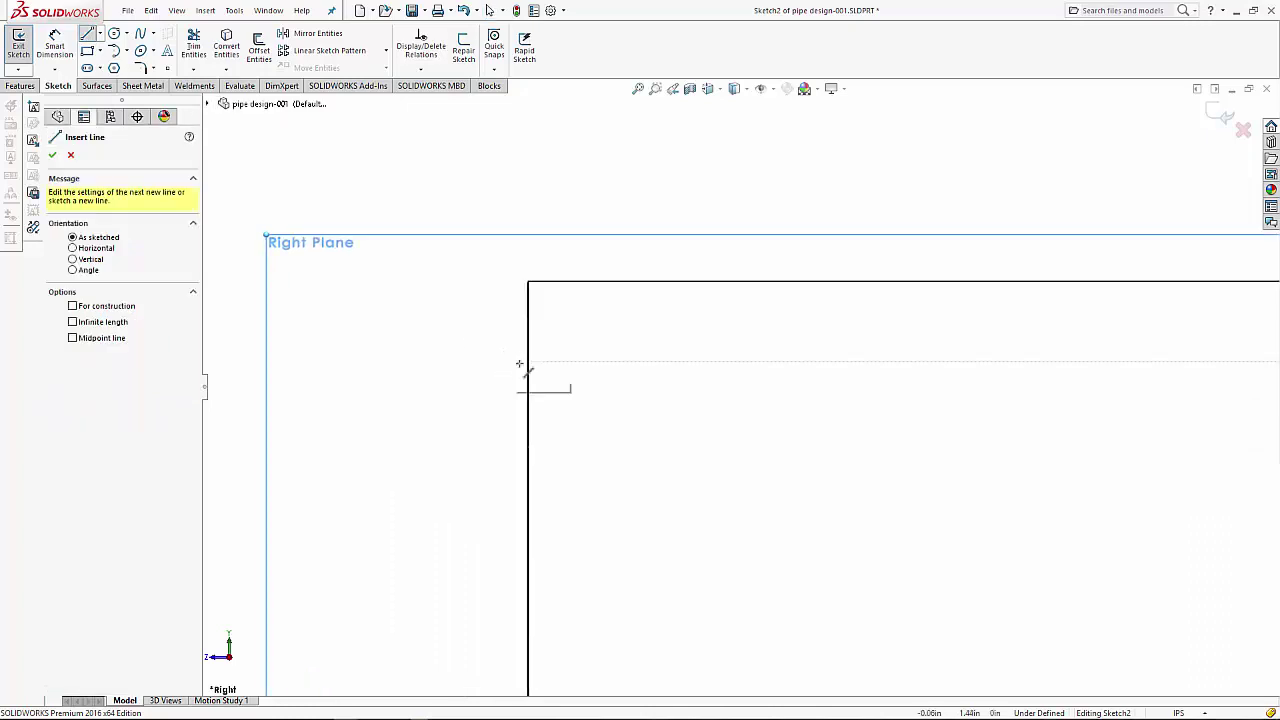
left_click(528, 350)
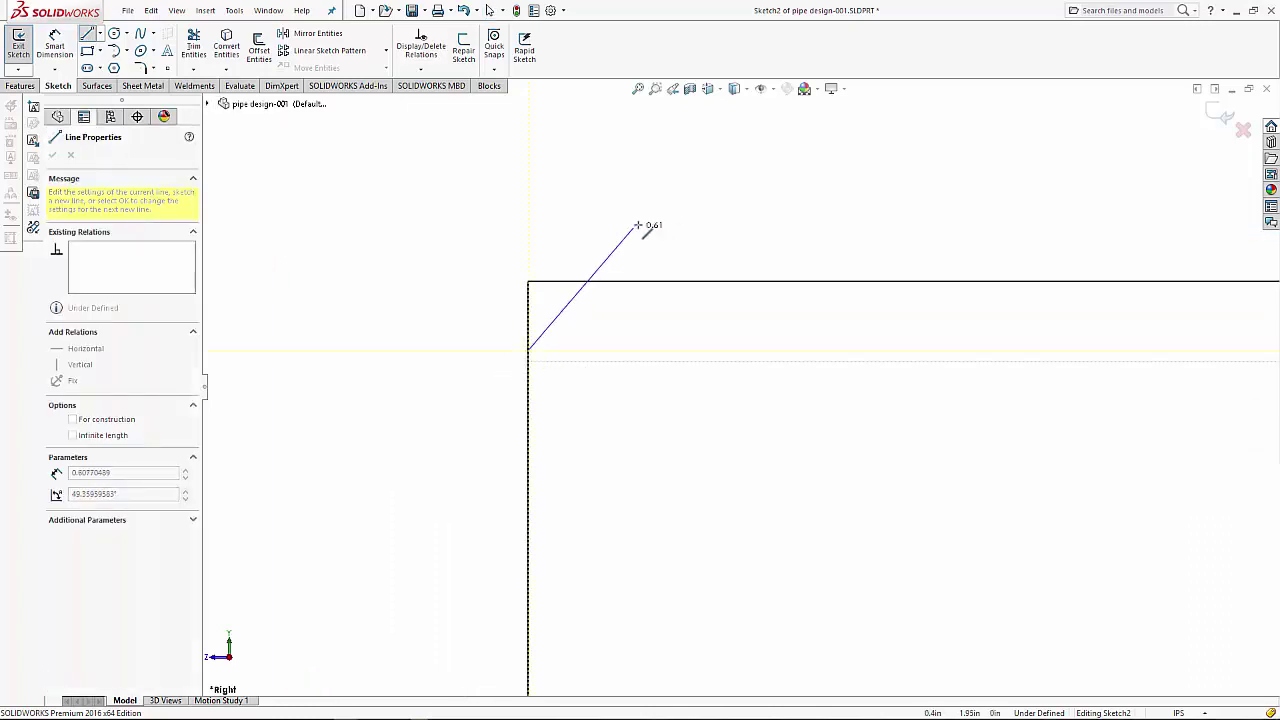
left_click(641, 223)
left_click(465, 216)
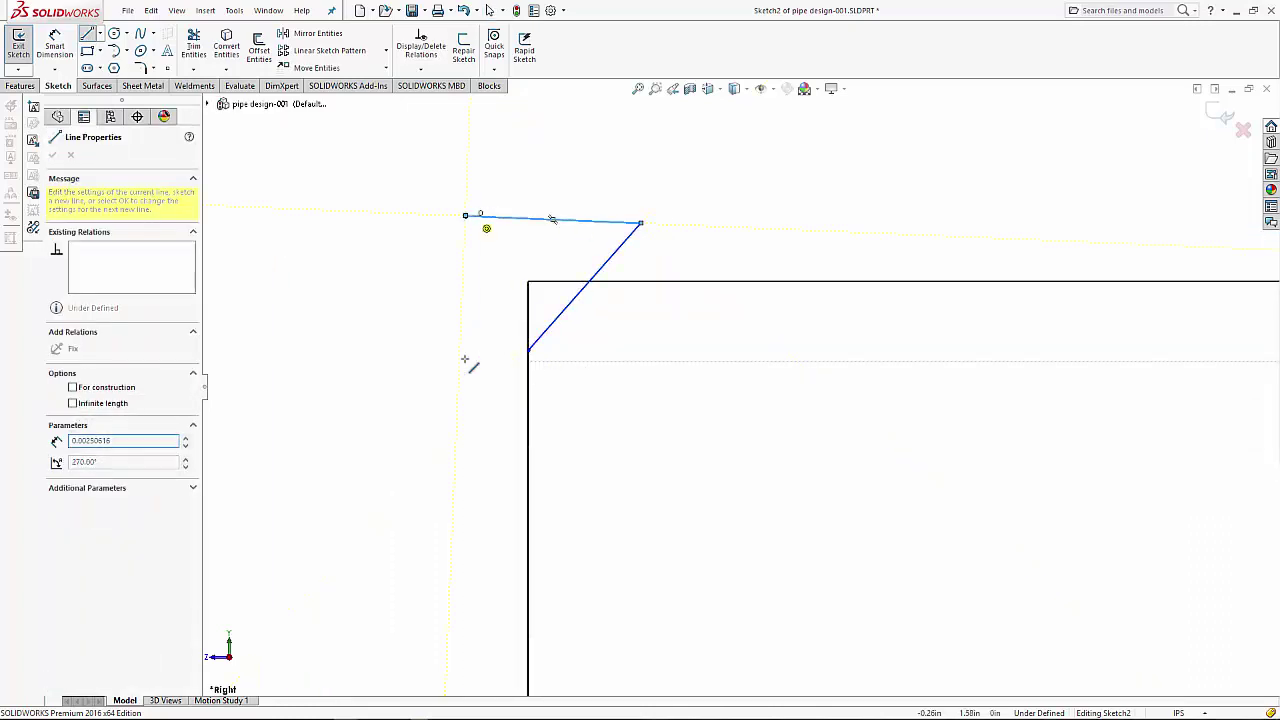
left_click(465, 349)
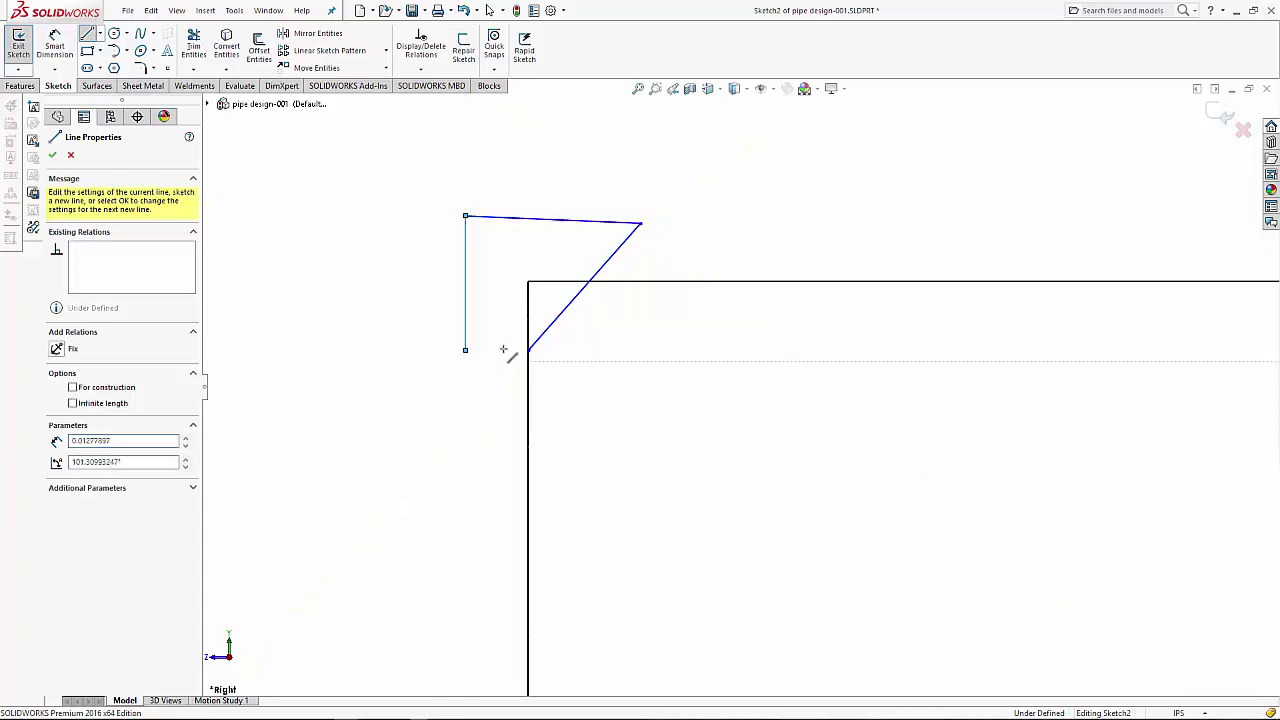
left_click(528, 350)
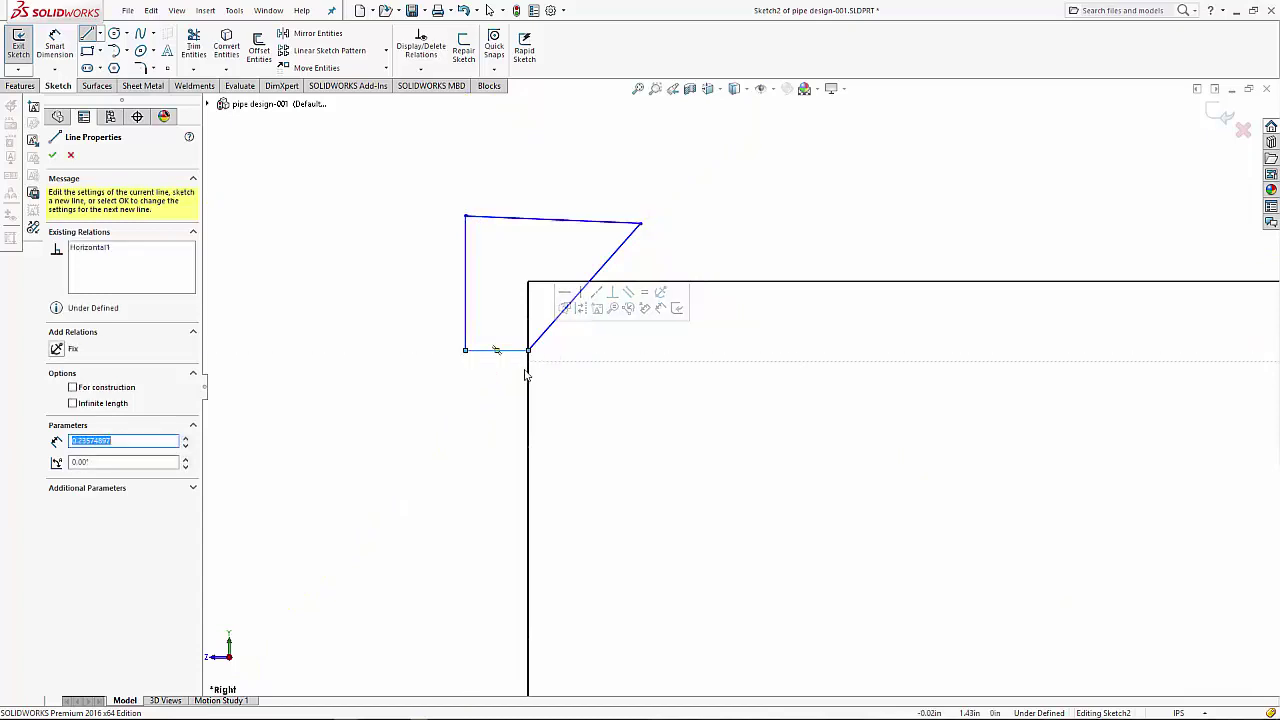
key("Escape")
- Dimension the groove bevel angle at 37° and the groove face at 1mm
key("d")
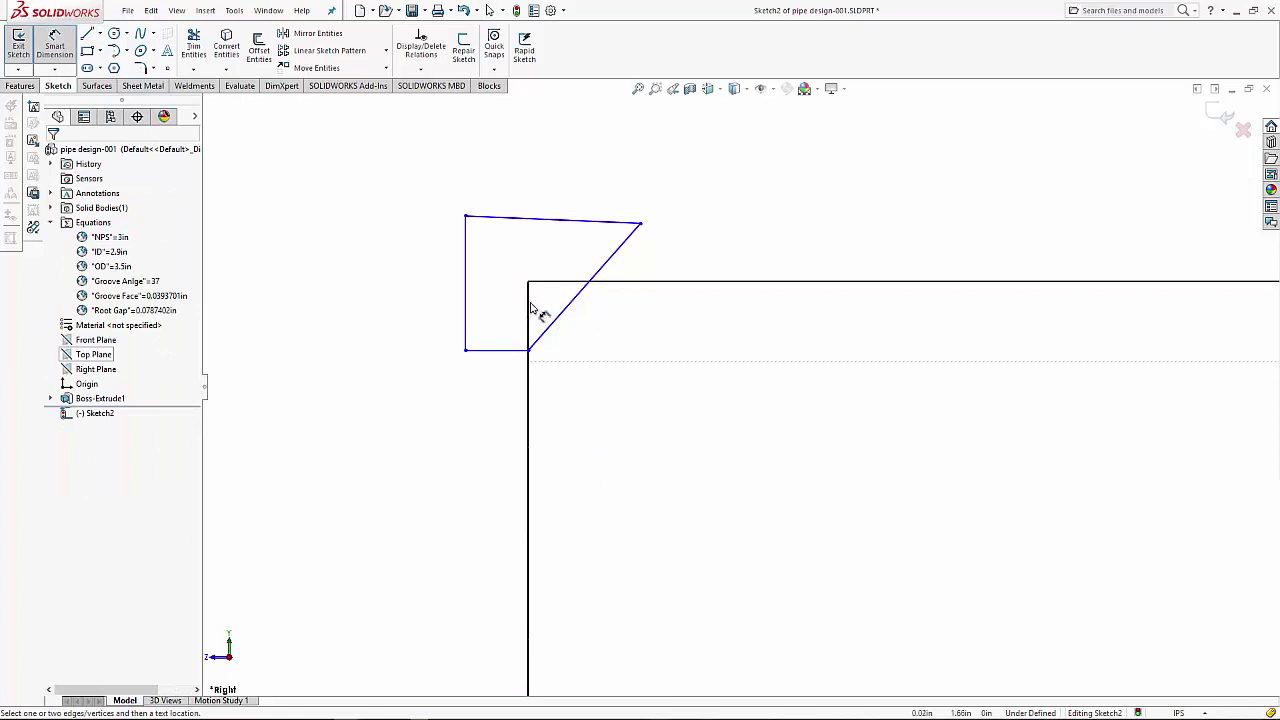
left_click(529, 305)
left_click(565, 312)
left_click(590, 262)
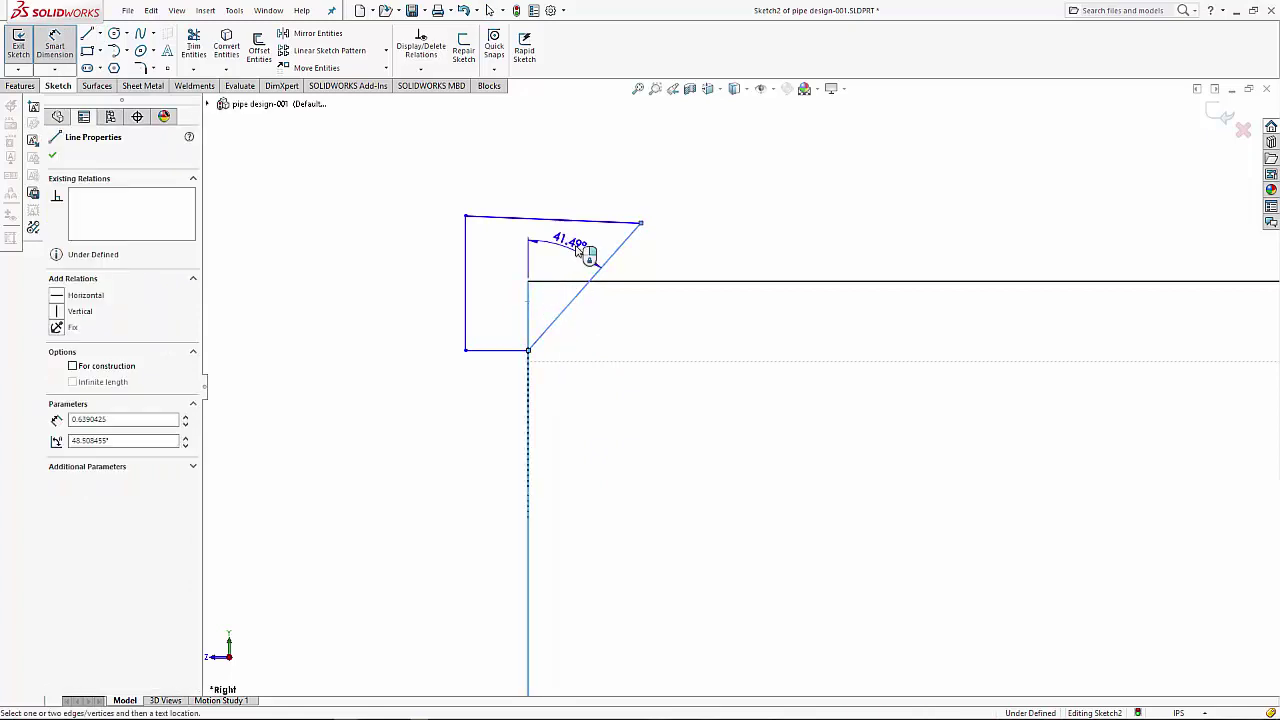
left_click(588, 251)
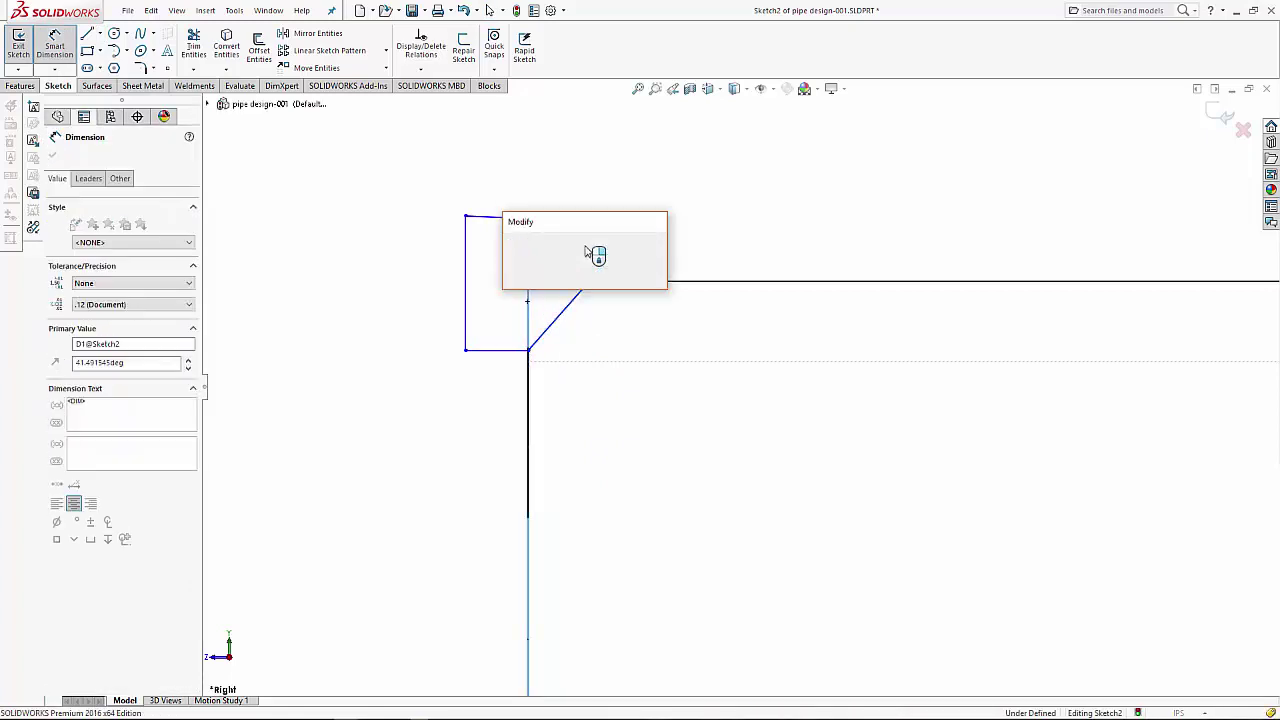
type("37")
key("Return")
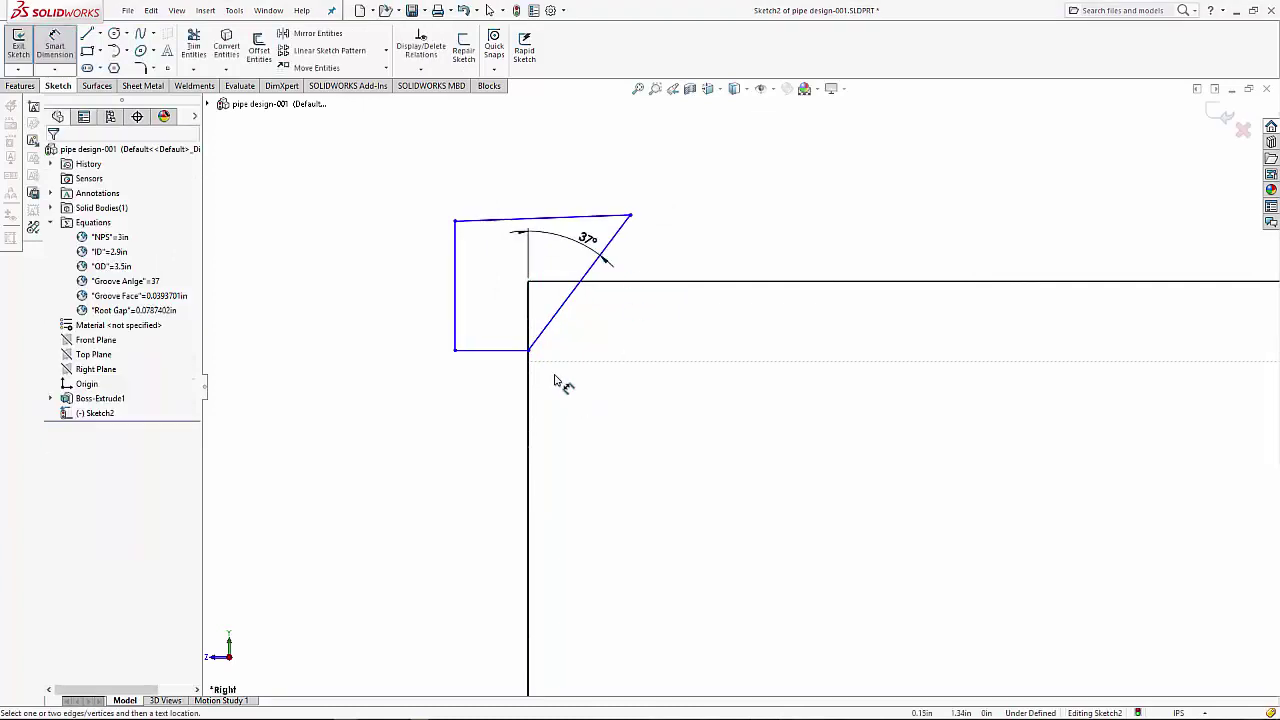
left_click(541, 362)
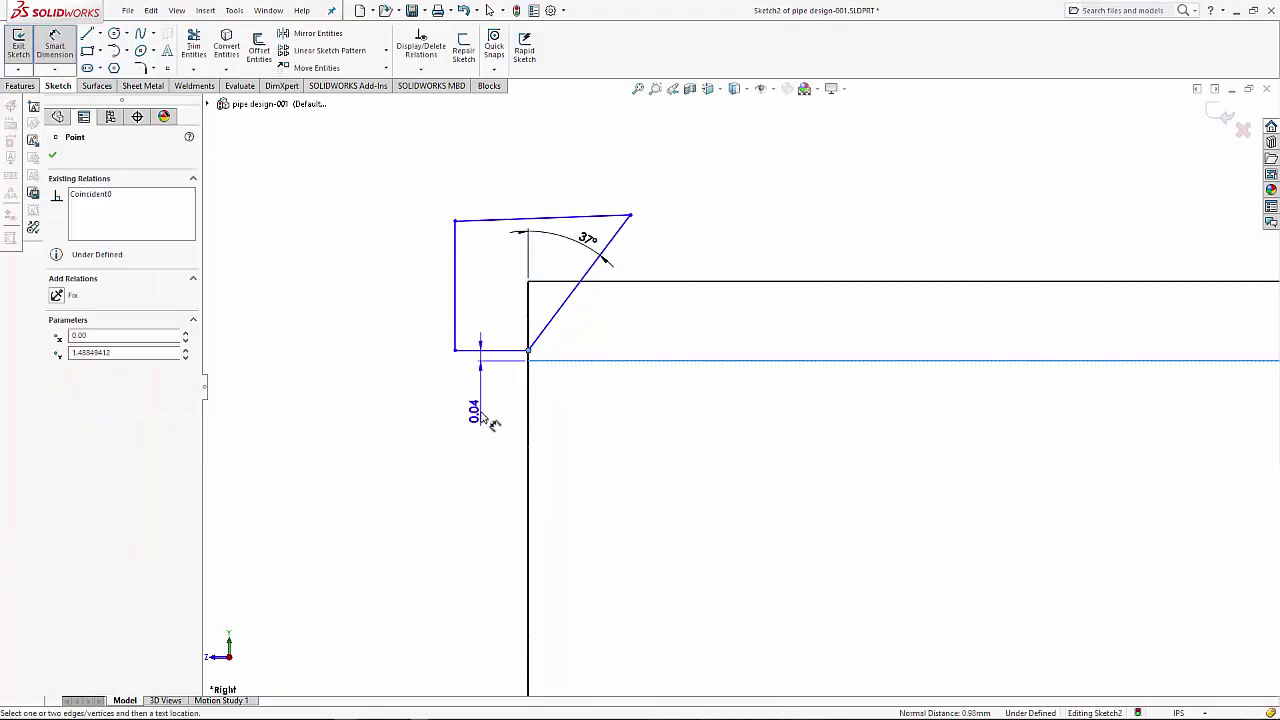
left_click(479, 406)
type("1in")
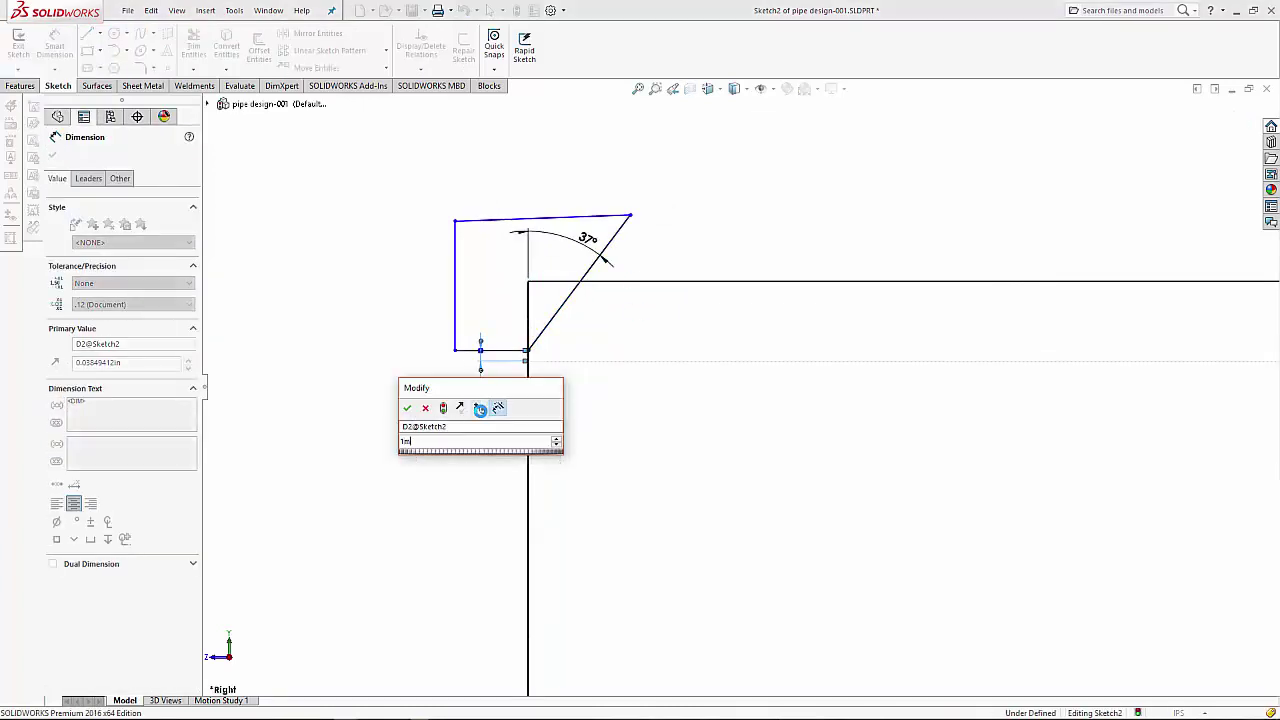
left_click(407, 408)
left_click(570, 412)
- Choose the Centerline tool from the Line flyout for construction lines
scroll(570, 412, "down", 2)
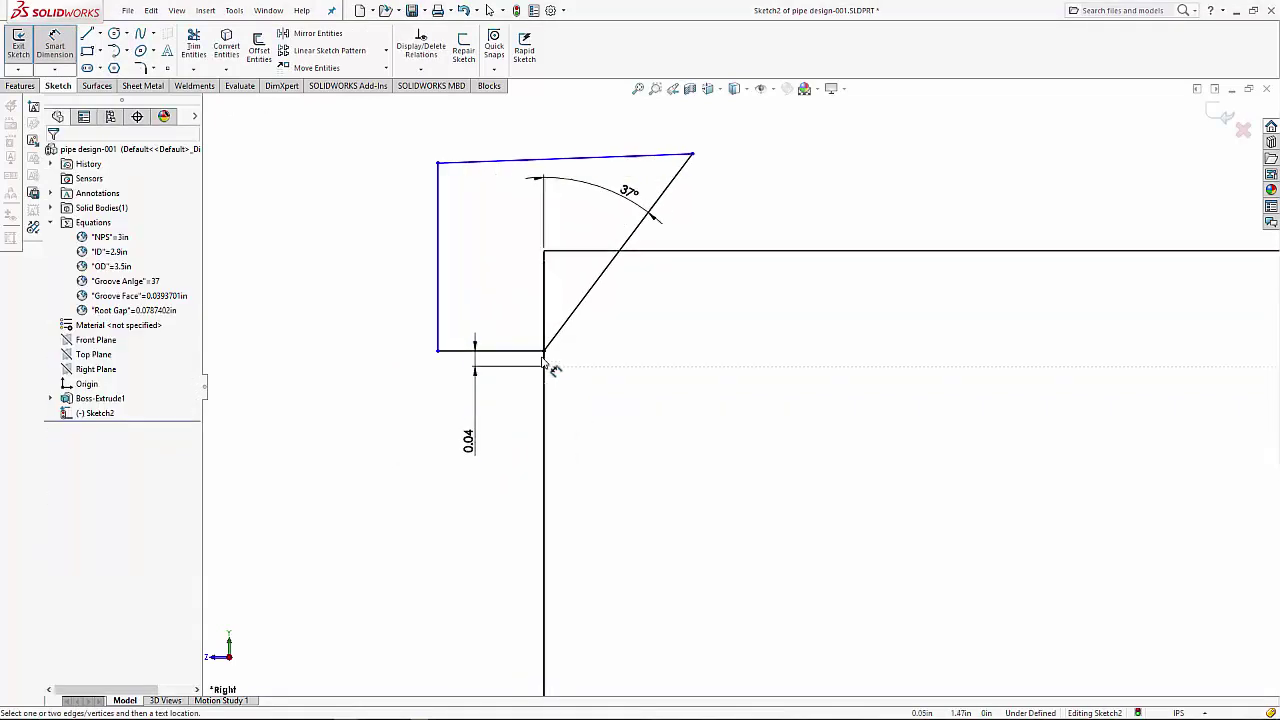
scroll(650, 380, "up", 1)
scroll(700, 350, "up", 3)
scroll(716, 342, "down", 2)
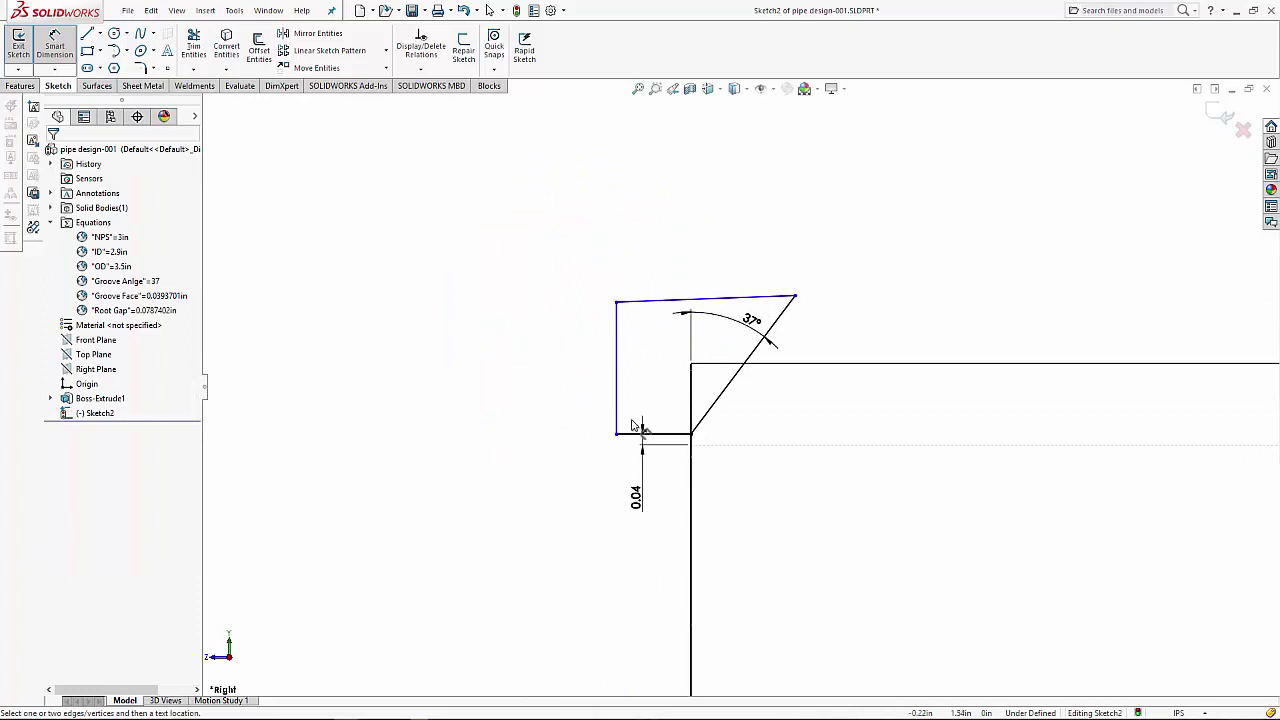
scroll(640, 480, "up", 2)
scroll(800, 540, "up", 1)
scroll(943, 580, "down", 3)
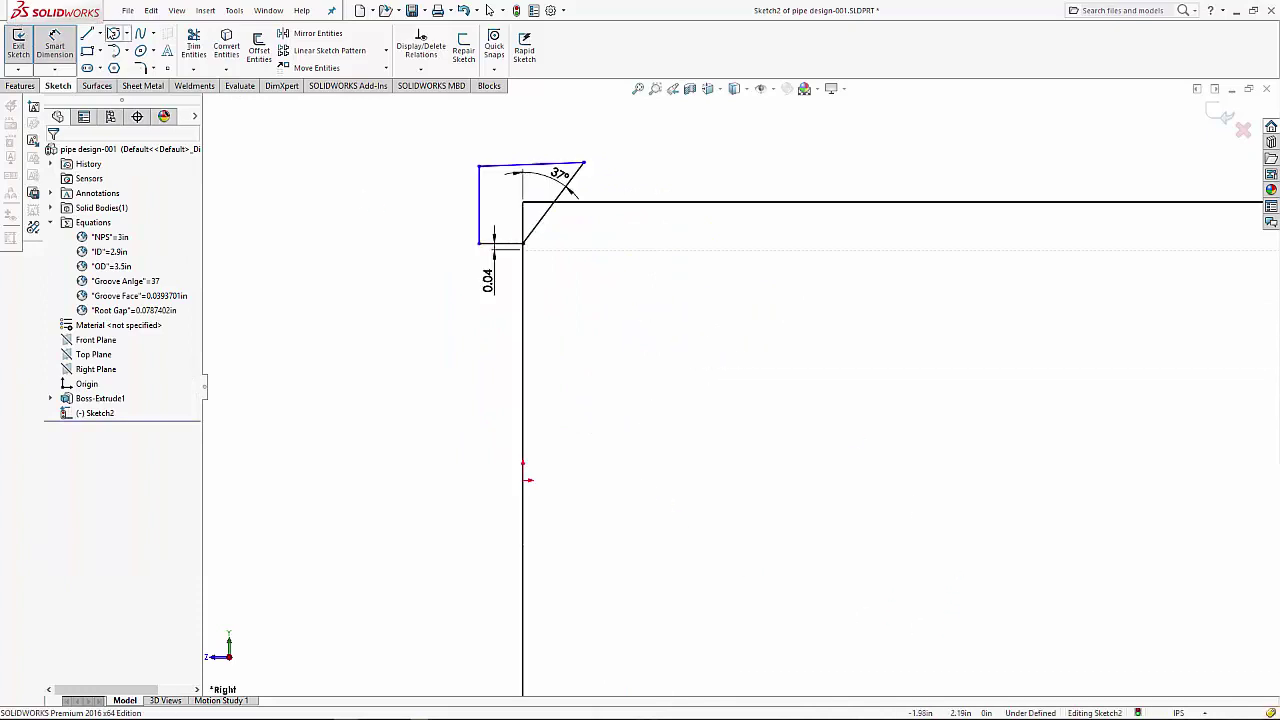
left_click(100, 33)
left_click(122, 66)
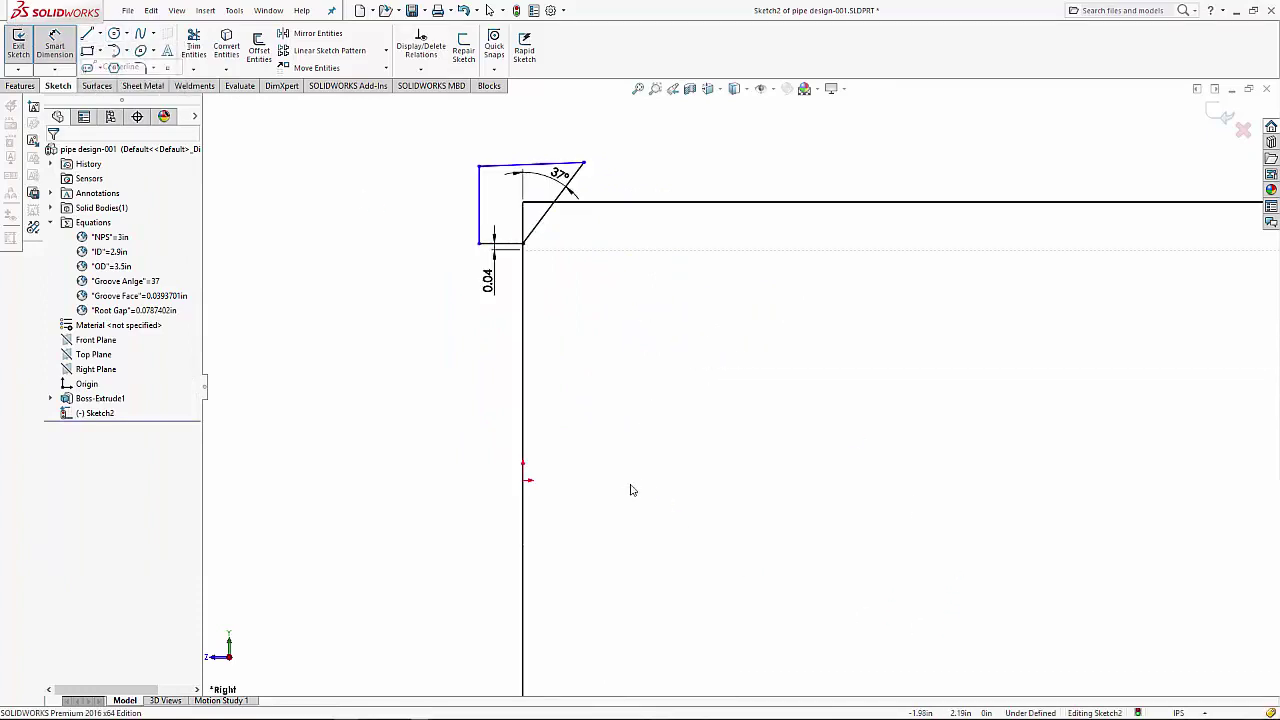
- Draw a horizontal centerline from the origin along the pipe axis
left_click(529, 480)
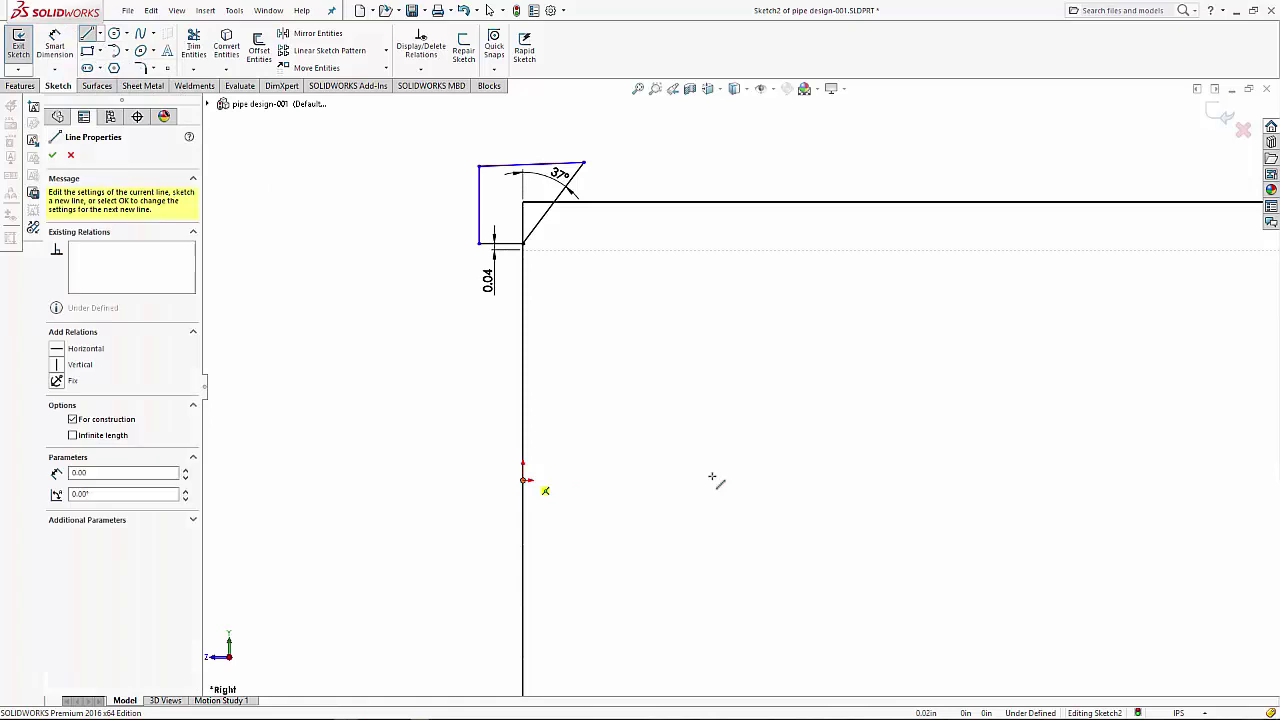
left_click(772, 480)
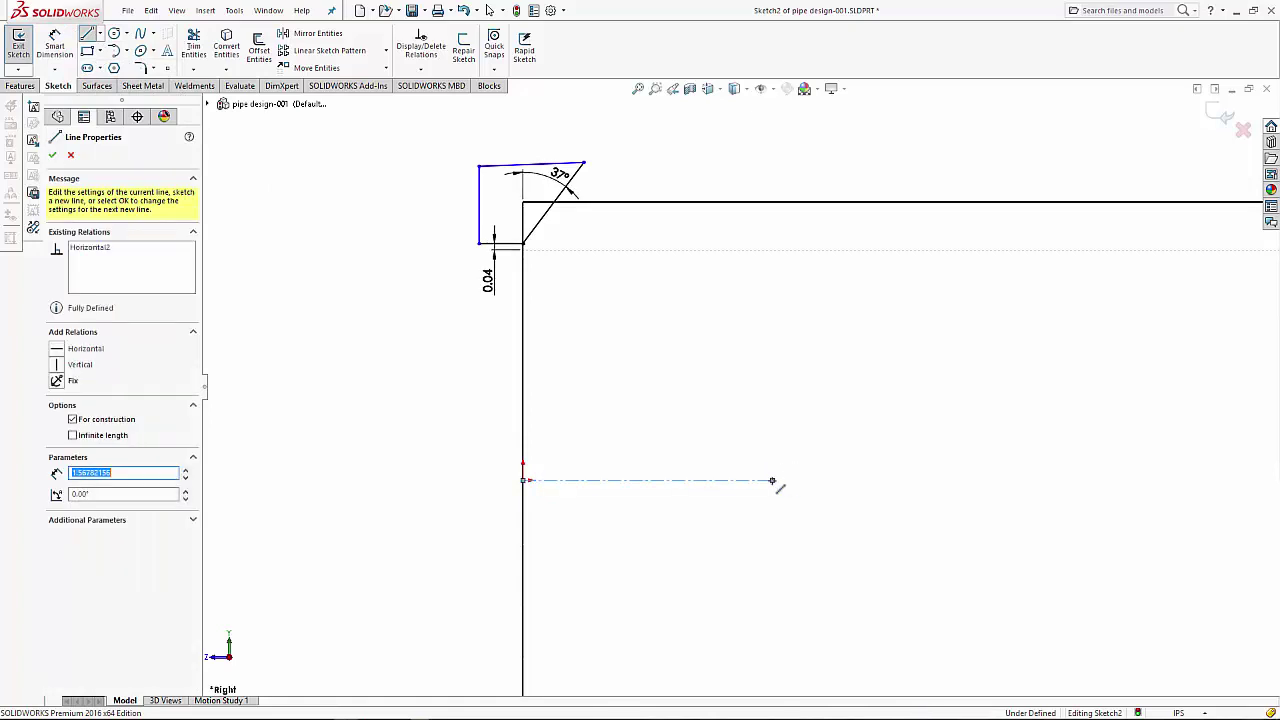
key("Escape")
scroll(820, 505, "up", 2)
scroll(1015, 437, "up", 1)
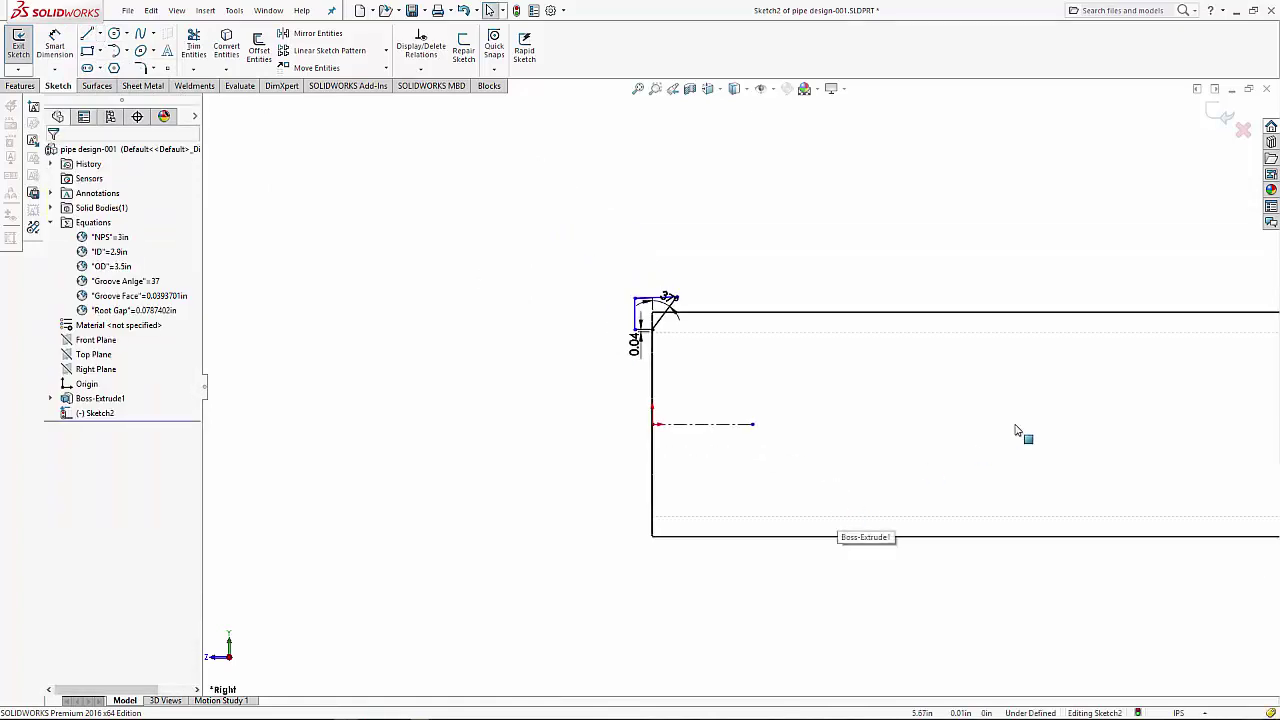
scroll(1012, 430, "up", 1)
scroll(1080, 393, "up", 2)
scroll(1110, 385, "up", 3)
scroll(1137, 380, "down", 2)
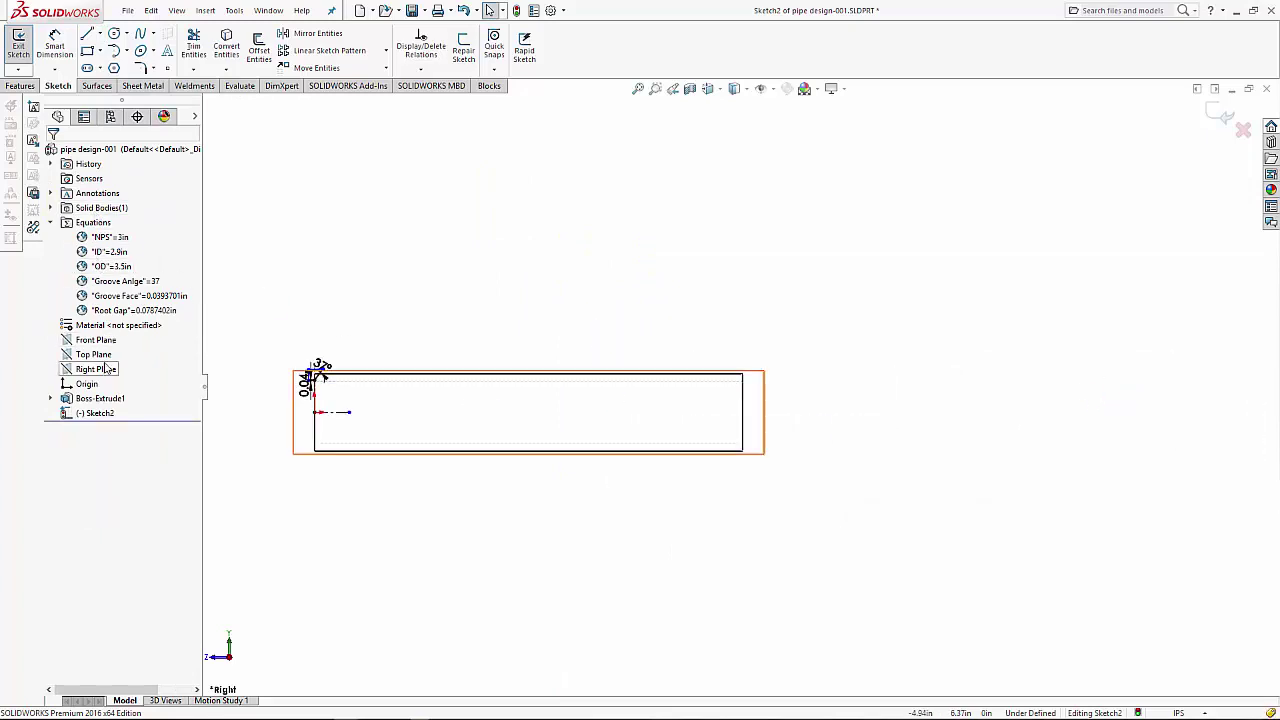
- Stretch the axis centerline so its end snaps onto the pipe's right edge
left_click(99, 33)
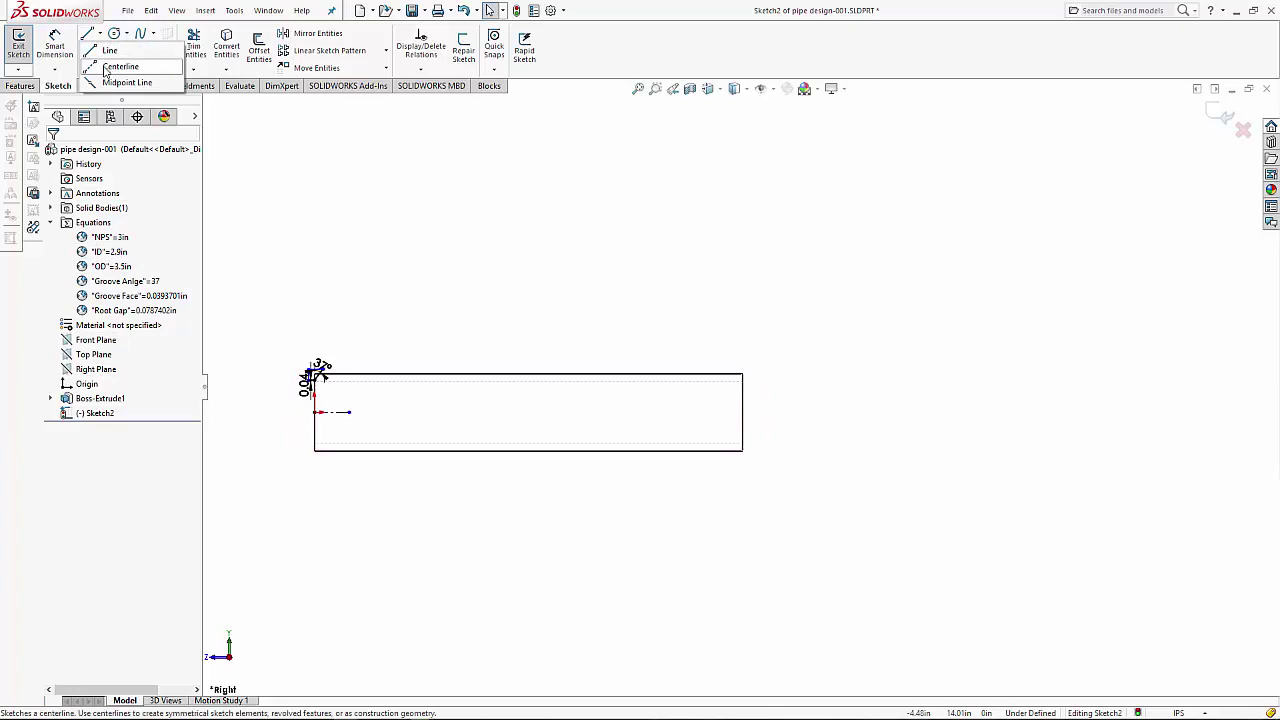
left_click(115, 66)
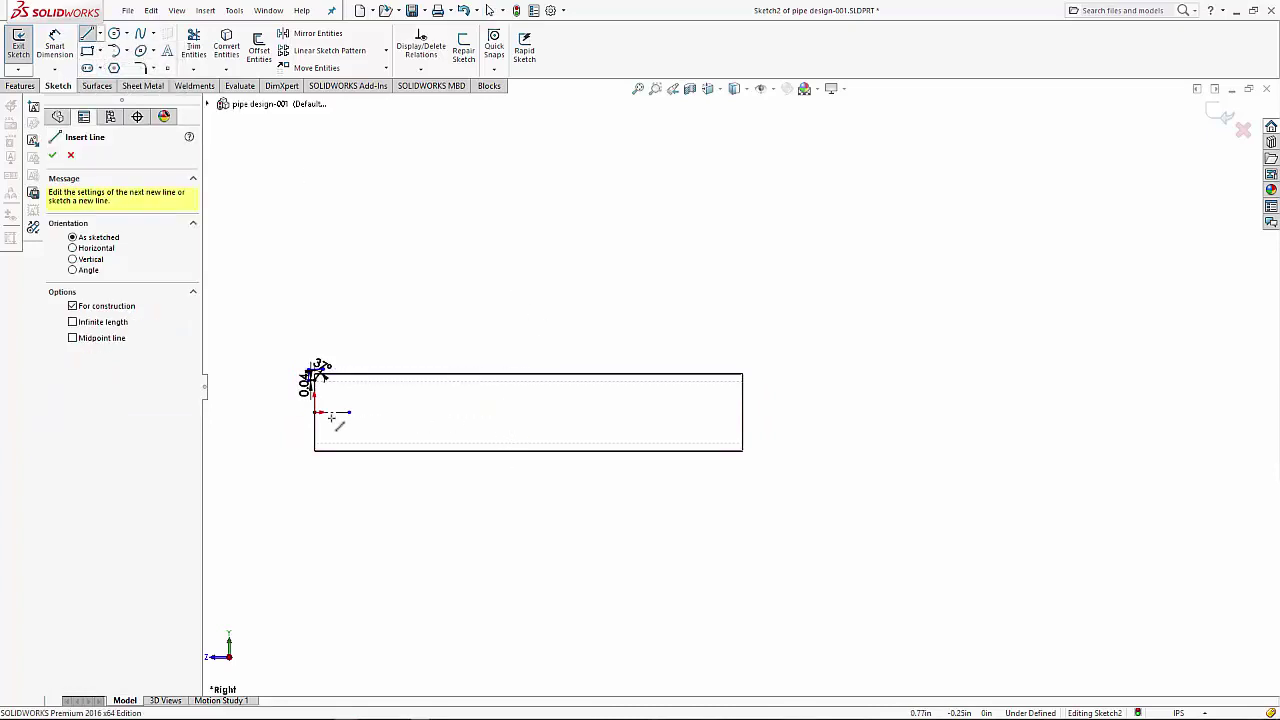
key("Escape")
left_click_drag(350, 412, 742, 412)
left_click(617, 523)
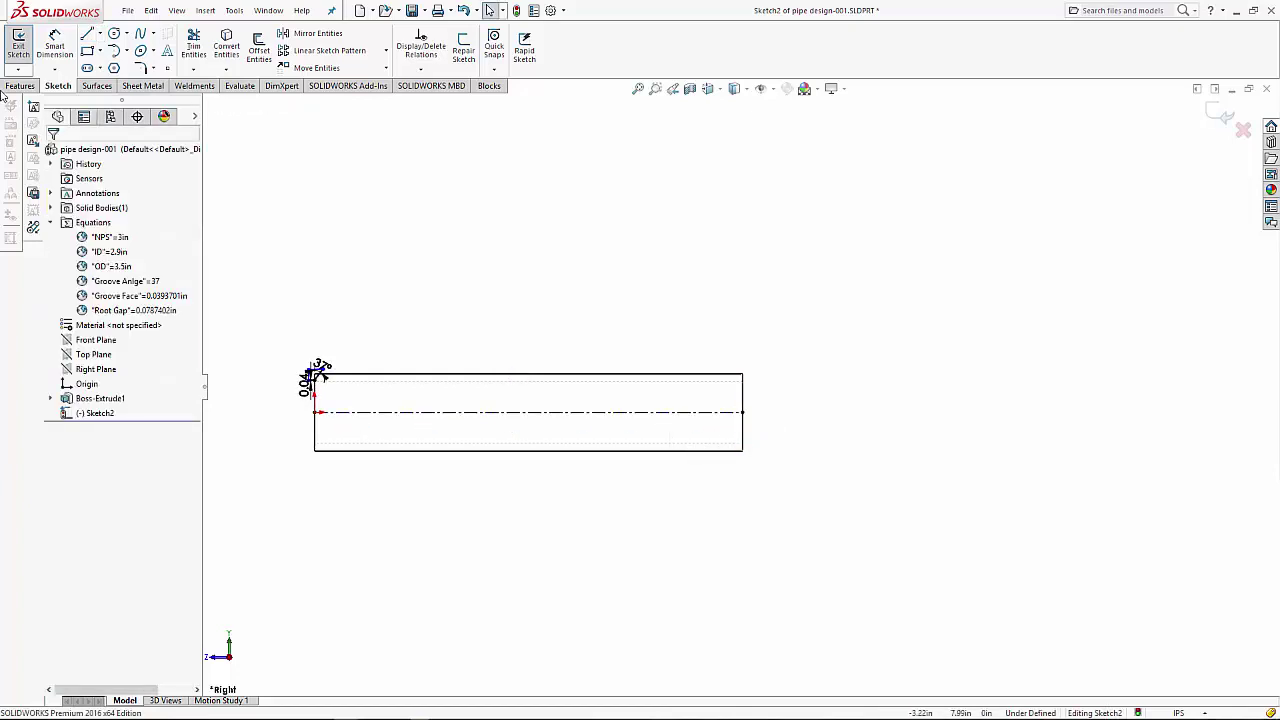
- Draw a vertical centerline rising from the axis midpoint above the pipe
left_click(101, 35)
left_click(118, 63)
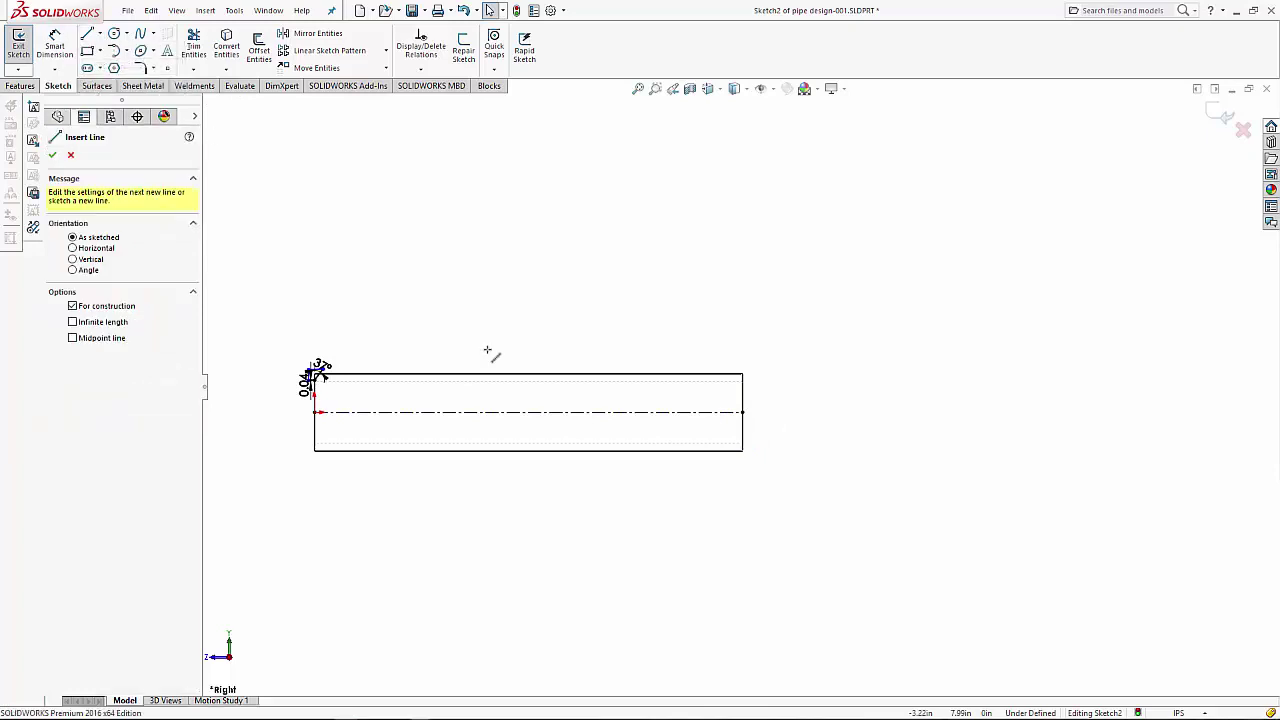
left_click(528, 412)
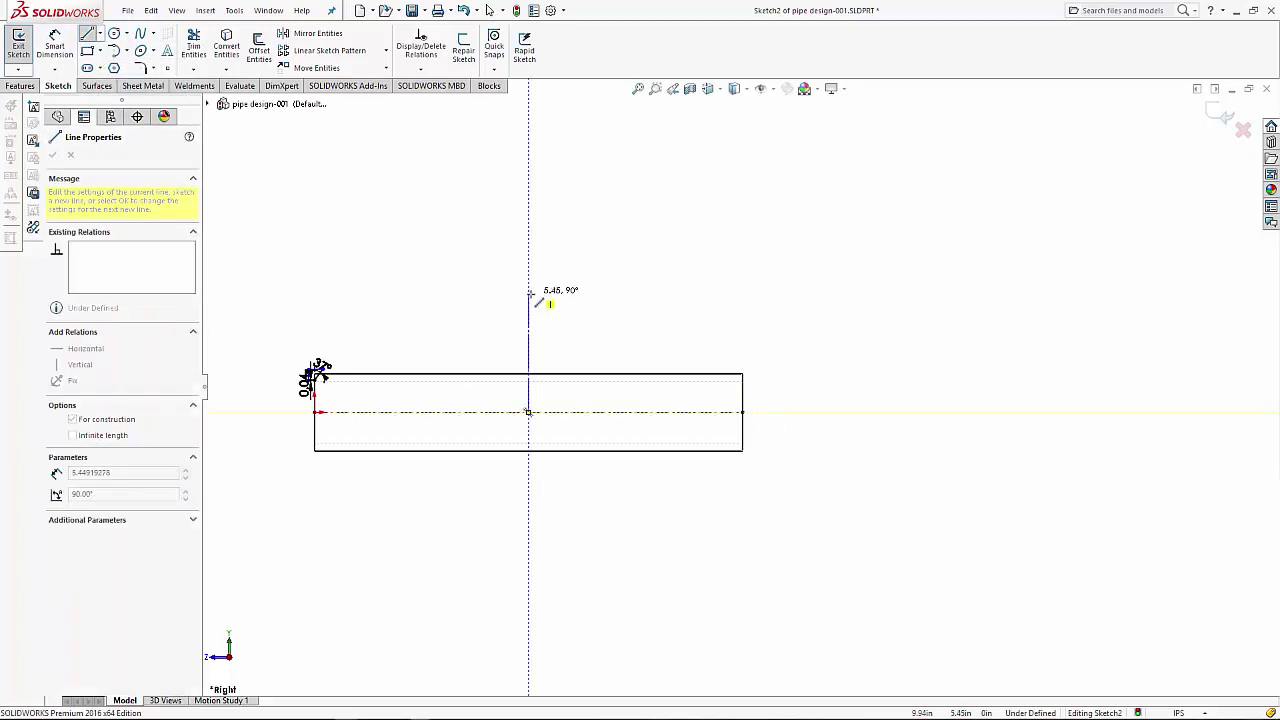
left_click(528, 291)
key("Escape")
- Box-select the groove profile lines and their dimensions
scroll(330, 370, "down", 3)
scroll(300, 380, "down", 3)
left_click_drag(334, 357, 409, 297)
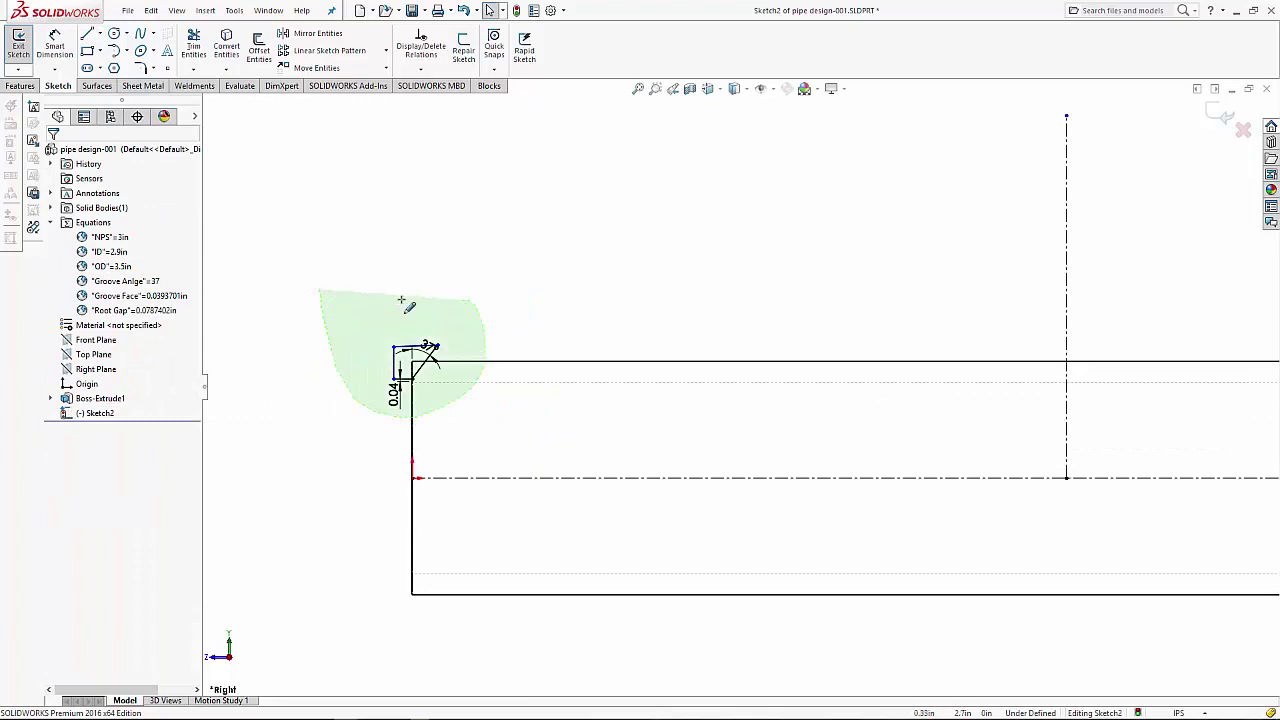
- Mirror the selected groove lines about the vertical centerline toward the pipe's right end
left_click(316, 33)
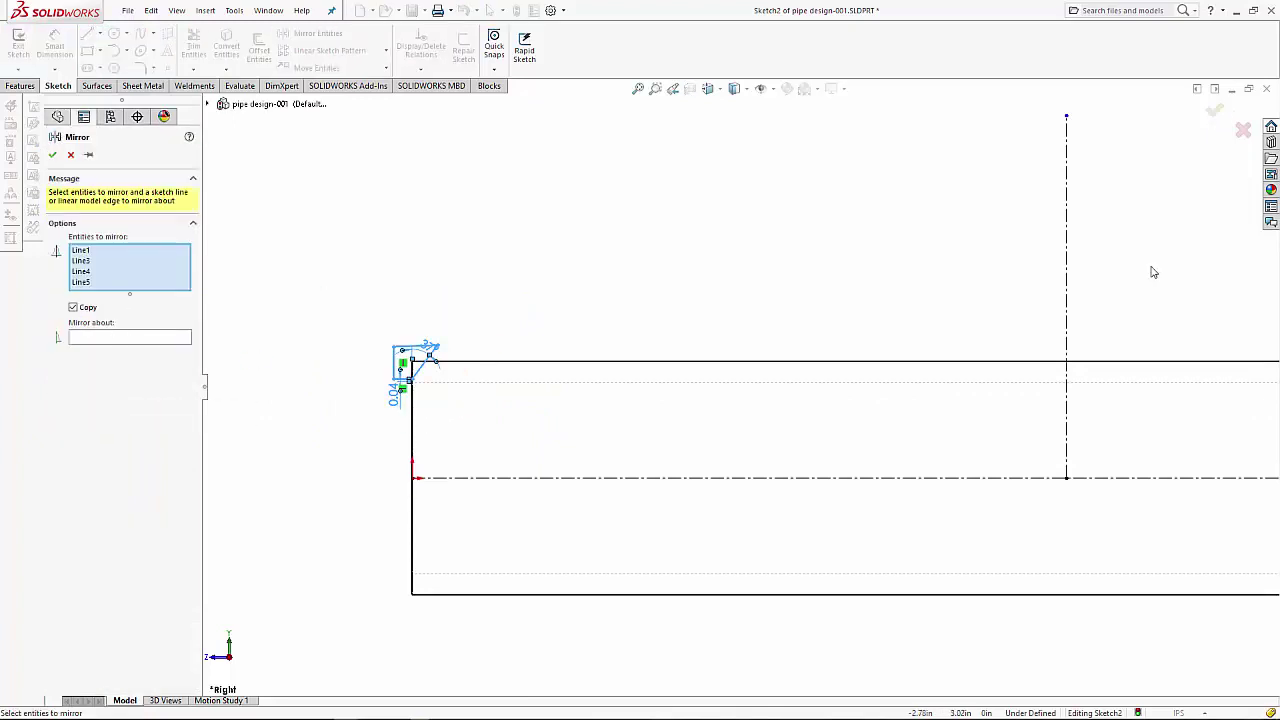
left_click(1067, 246)
scroll(1014, 300, "up", 2)
scroll(1010, 307, "up", 2)
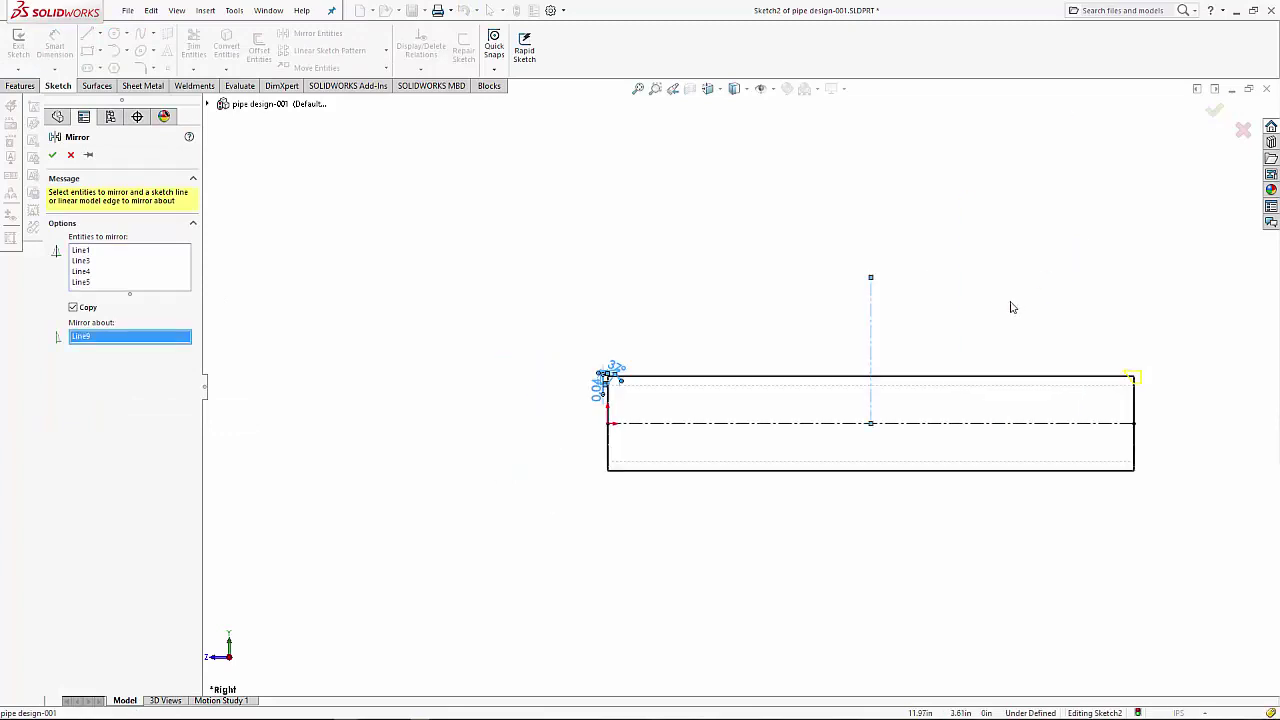
scroll(1128, 390, "down", 3)
scroll(983, 400, "down", 2)
scroll(894, 394, "down", 2)
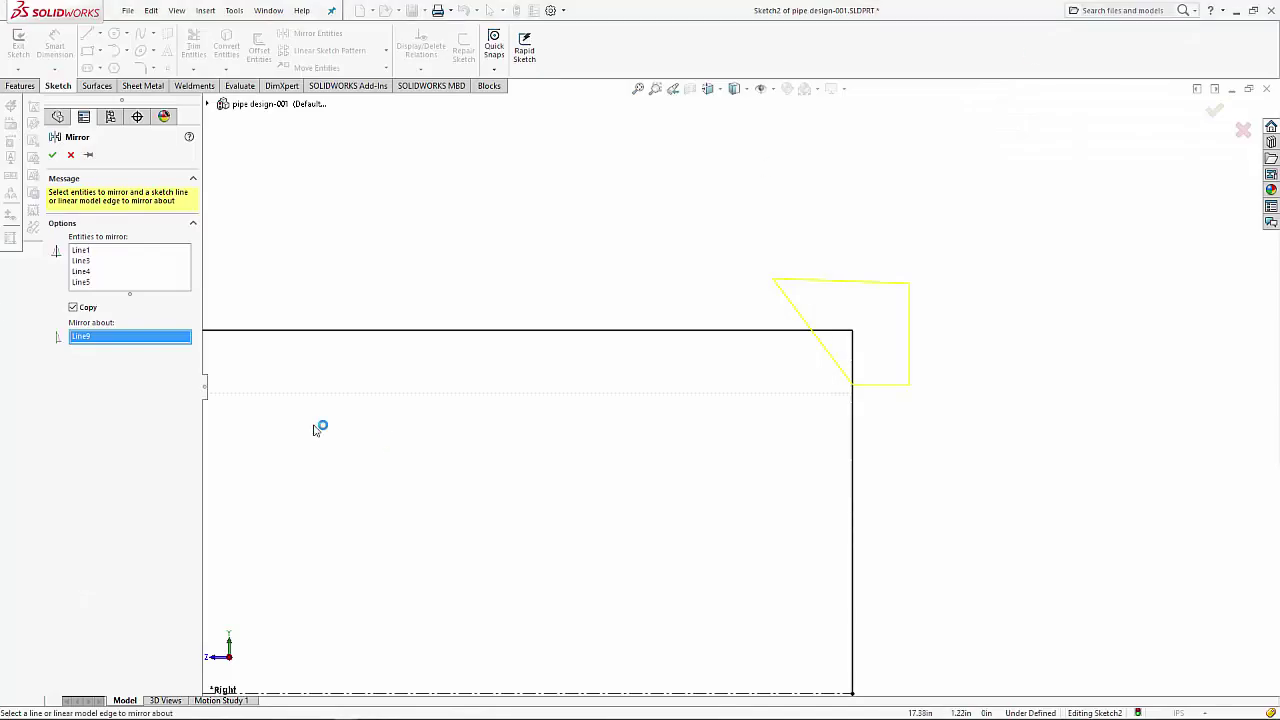
- Accept the mirrored groove profile
left_click(55, 160)
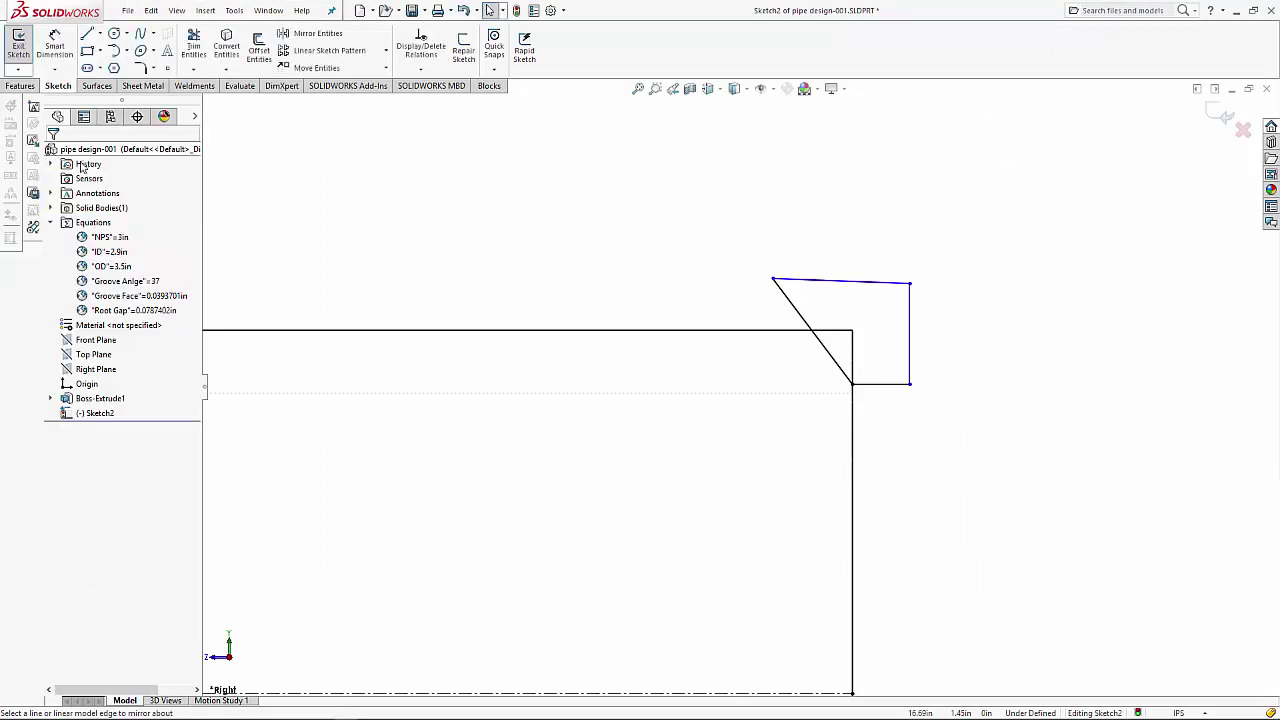
scroll(800, 370, "up", 2)
scroll(785, 385, "up", 1)
scroll(810, 440, "up", 1)
- Try dimensioning the mirrored 37° bevel angle, then dismiss the driven-dimension prompt
key("d")
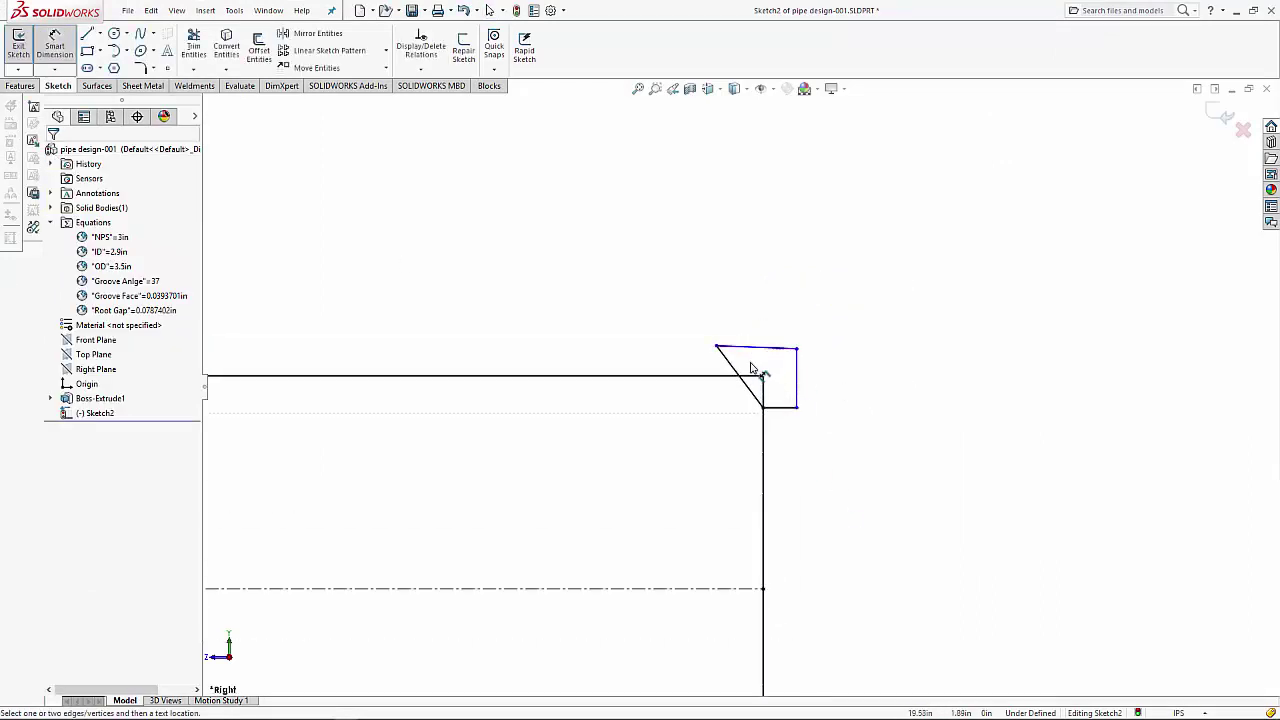
left_click(738, 374)
left_click(764, 396)
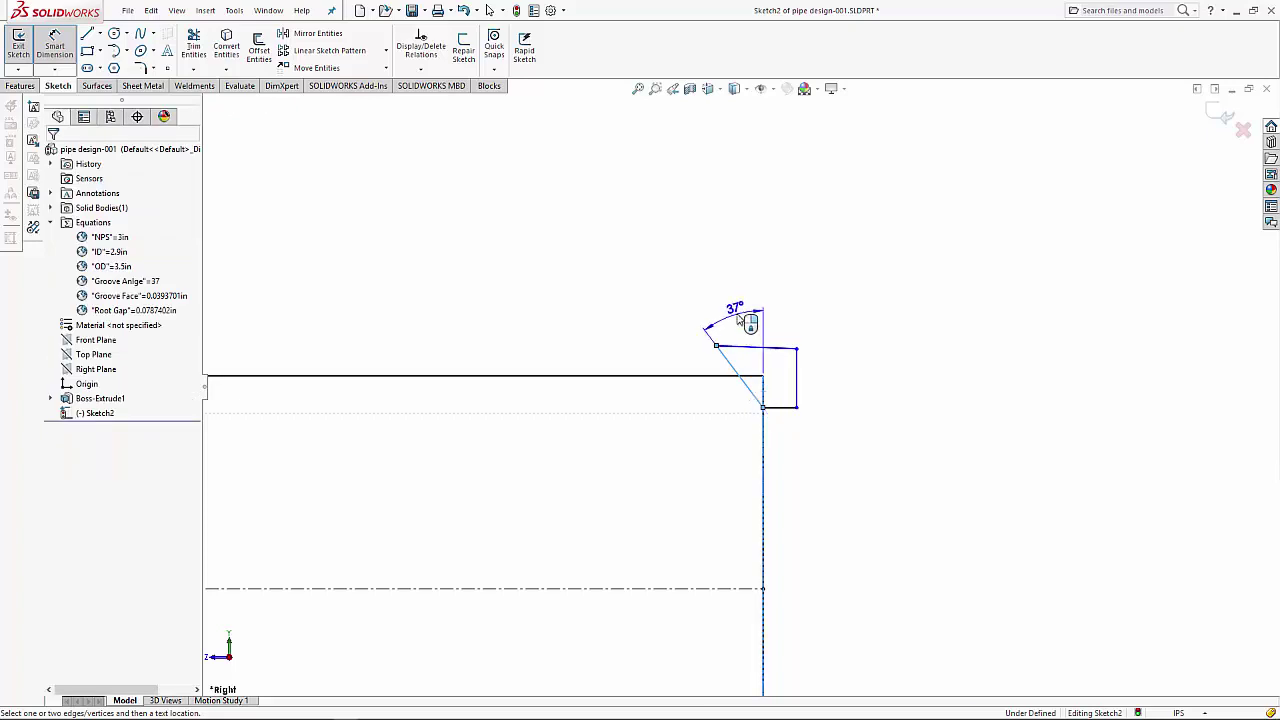
left_click(738, 318)
left_click(688, 337)
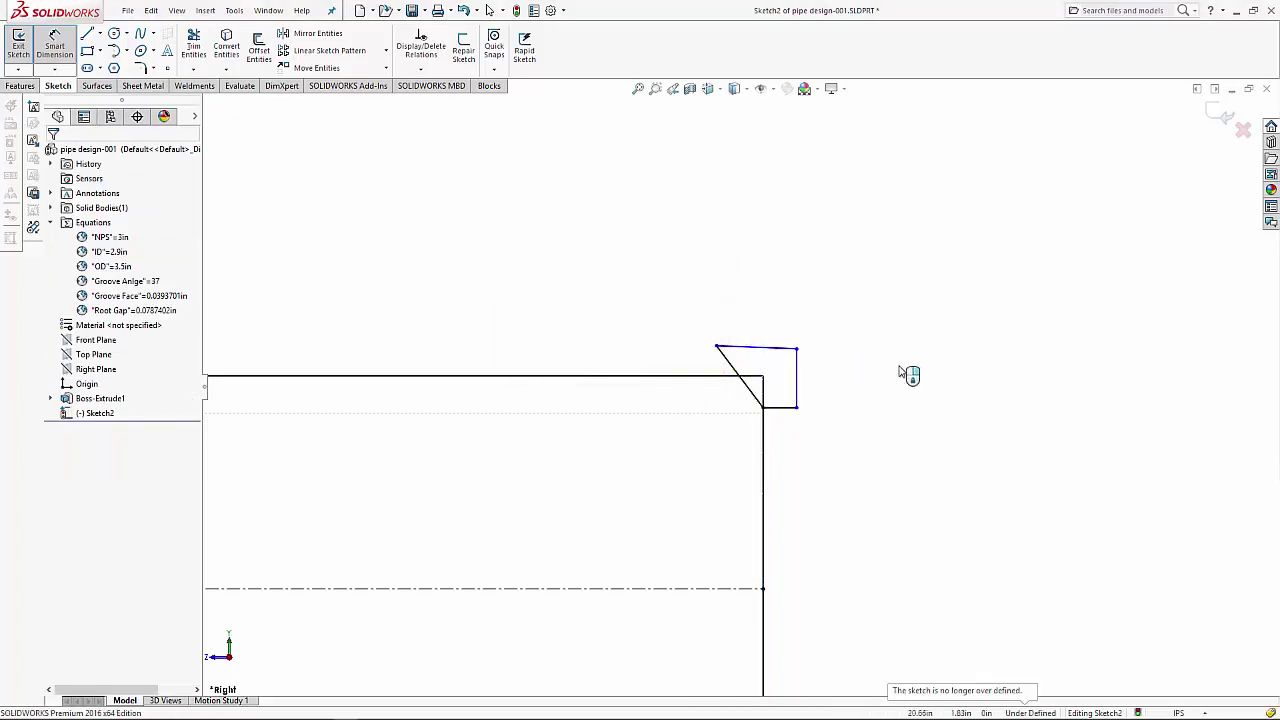
scroll(903, 380, "up", 1)
scroll(901, 390, "up", 2)
scroll(893, 405, "up", 2)
scroll(893, 405, "up", 1)
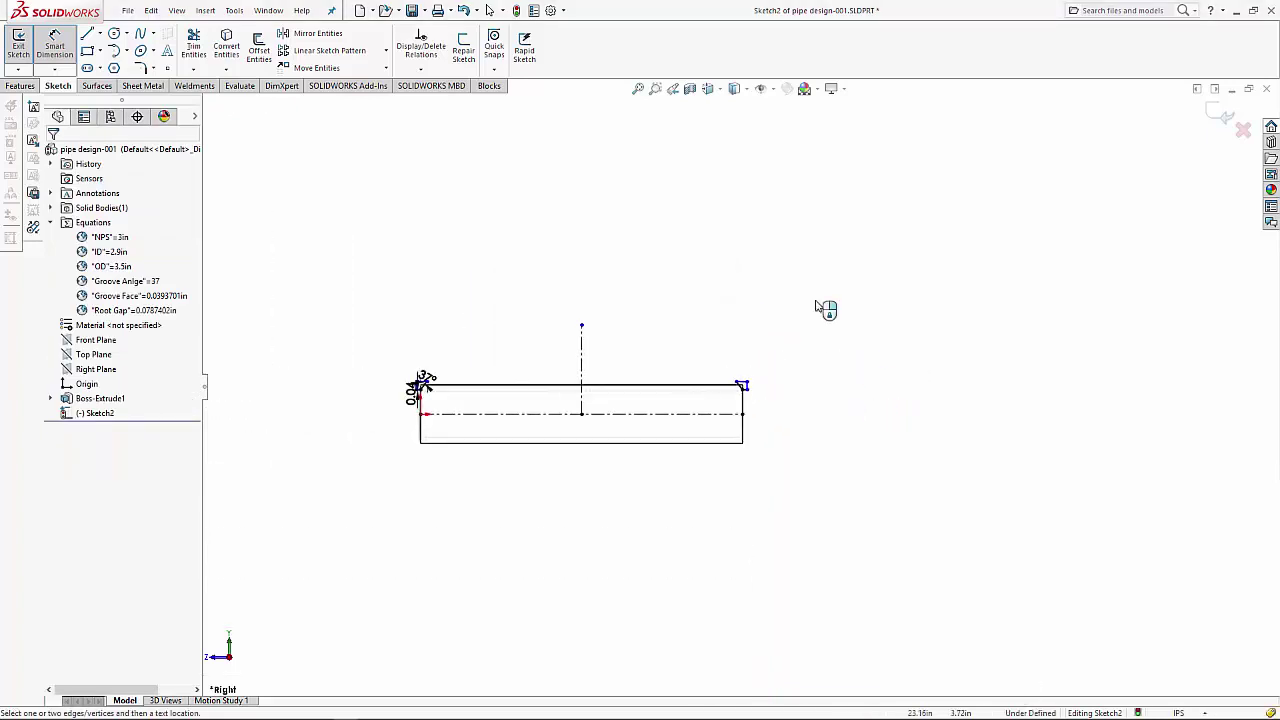
- Exit the groove sketch and switch to the isometric view
left_click(1238, 130)
scroll(413, 394, "down", 5)
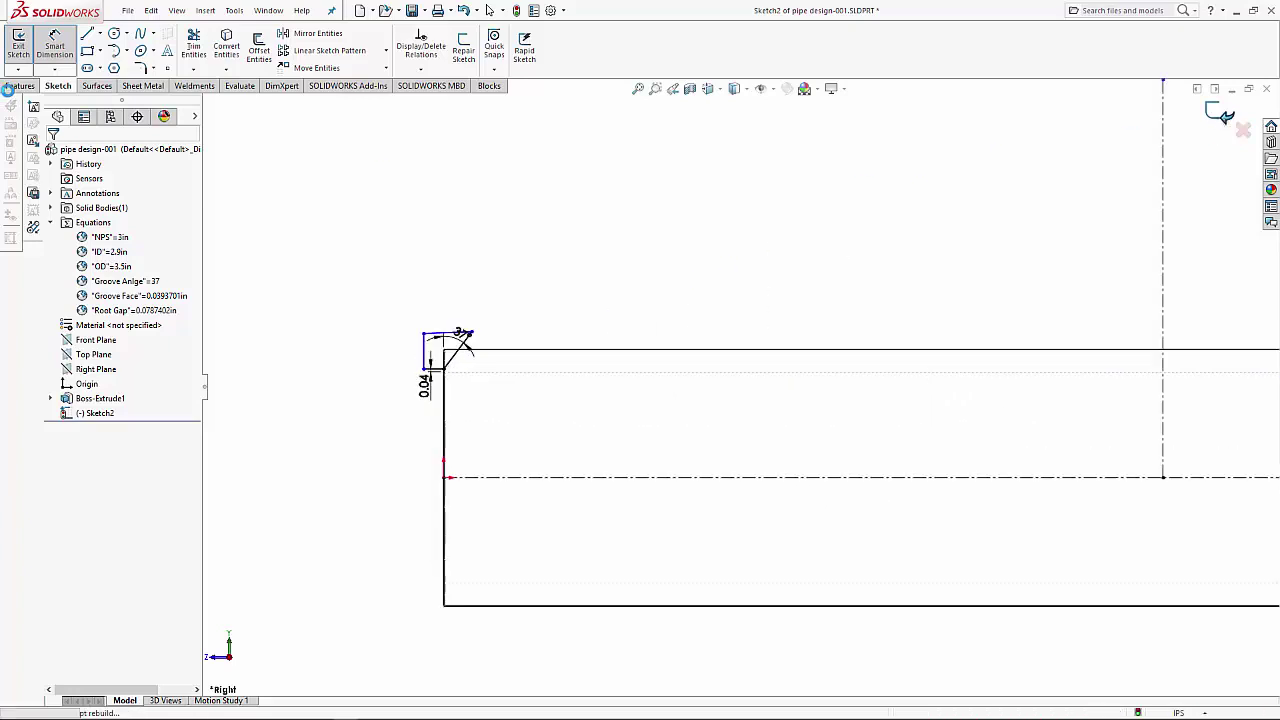
scroll(806, 328, "up", 2)
key("ctrl+7")
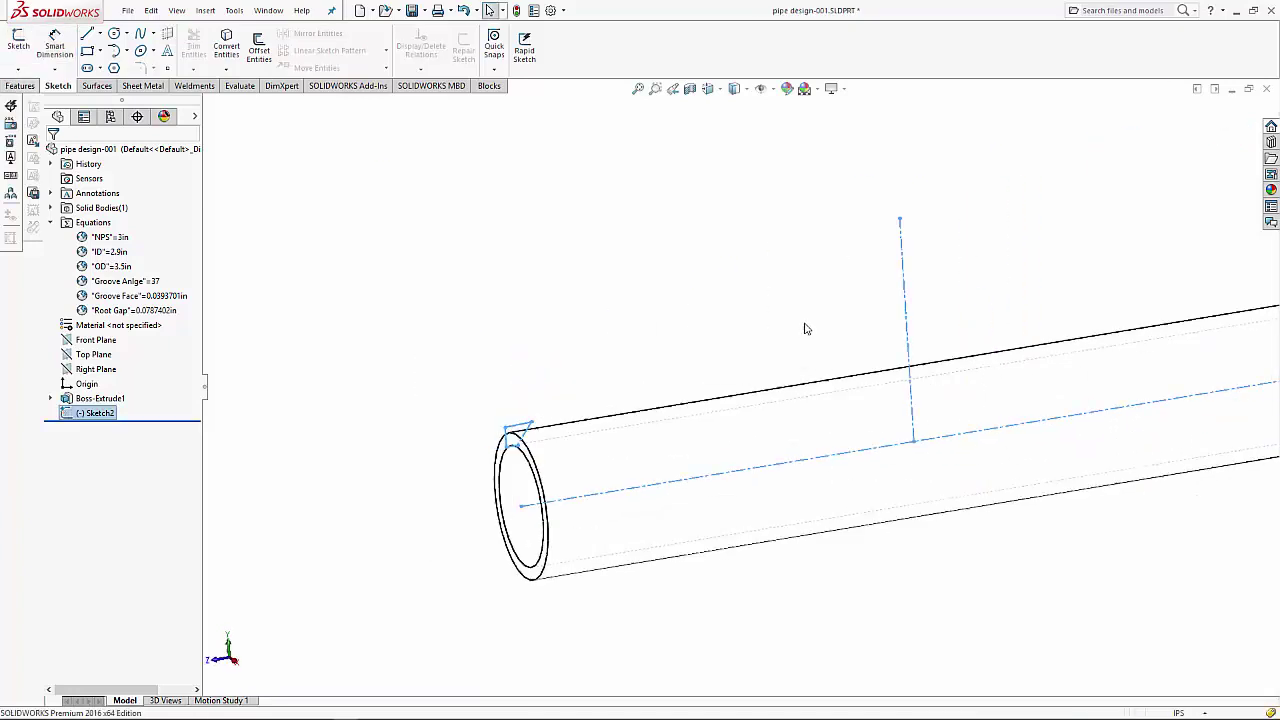
left_click(19, 86)
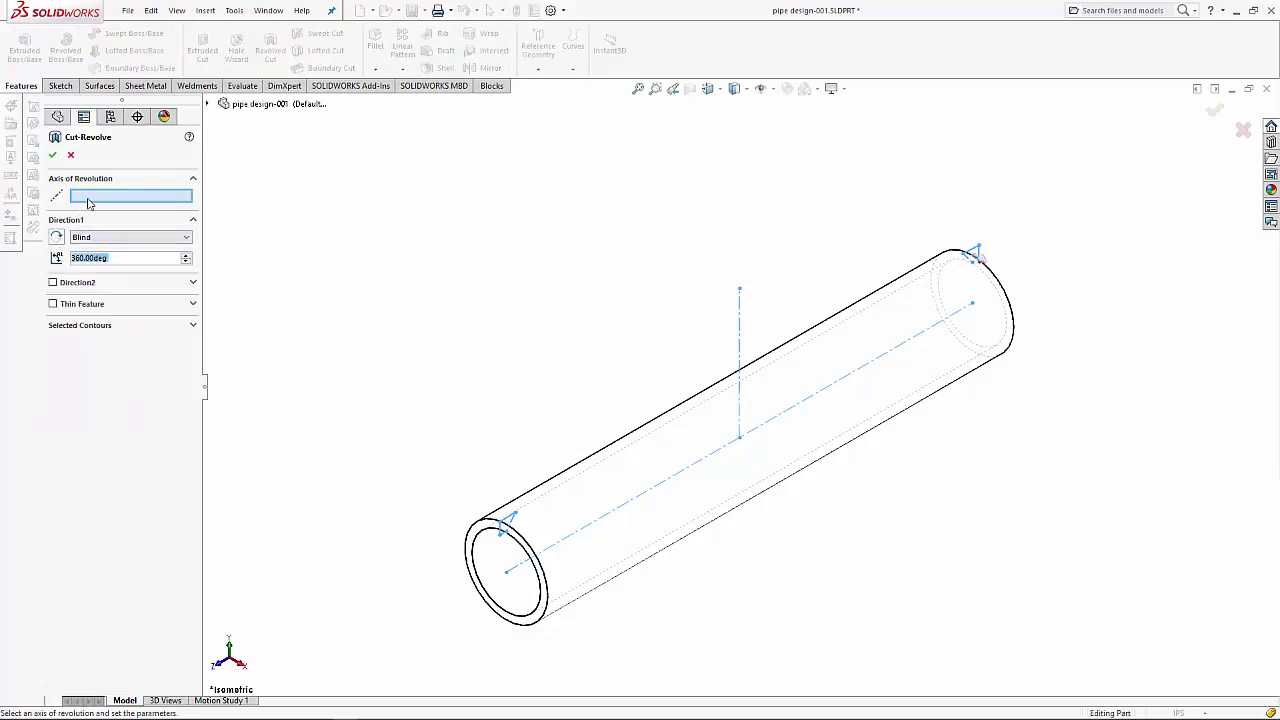
- Revolve-cut the groove profiles 360° around the pipe axis centerline
left_click(645, 499)
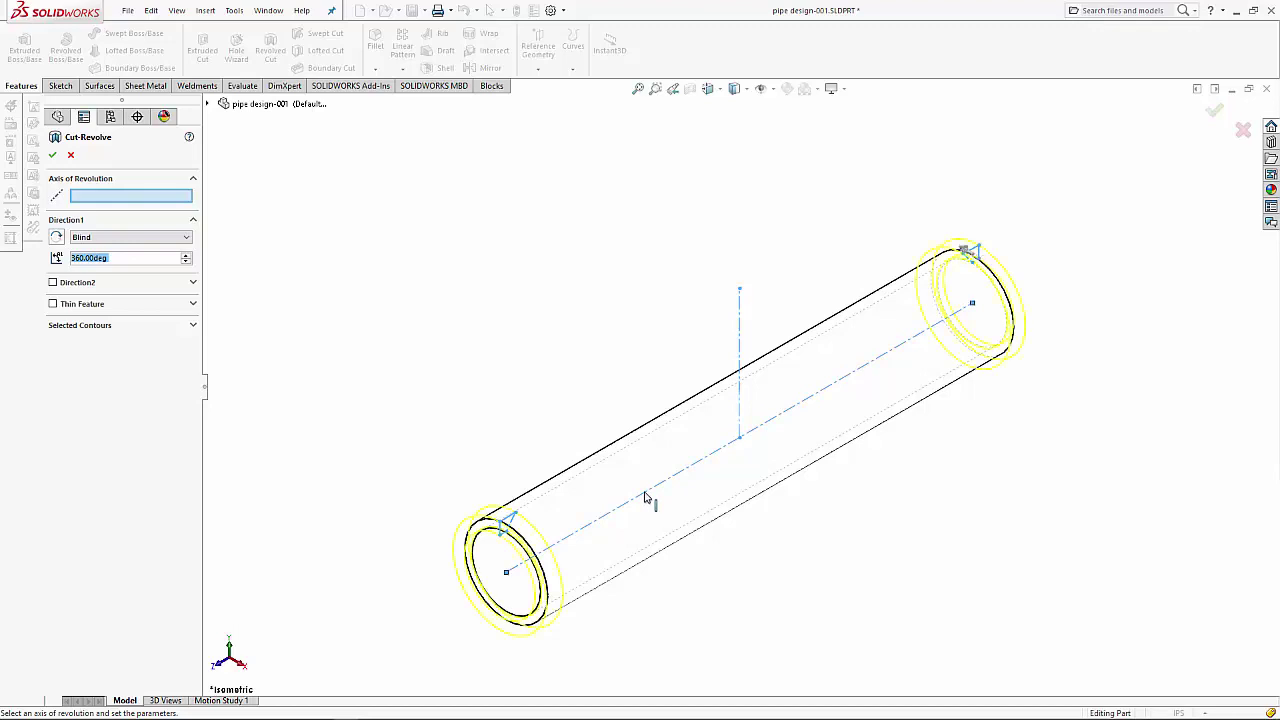
left_click(54, 155)
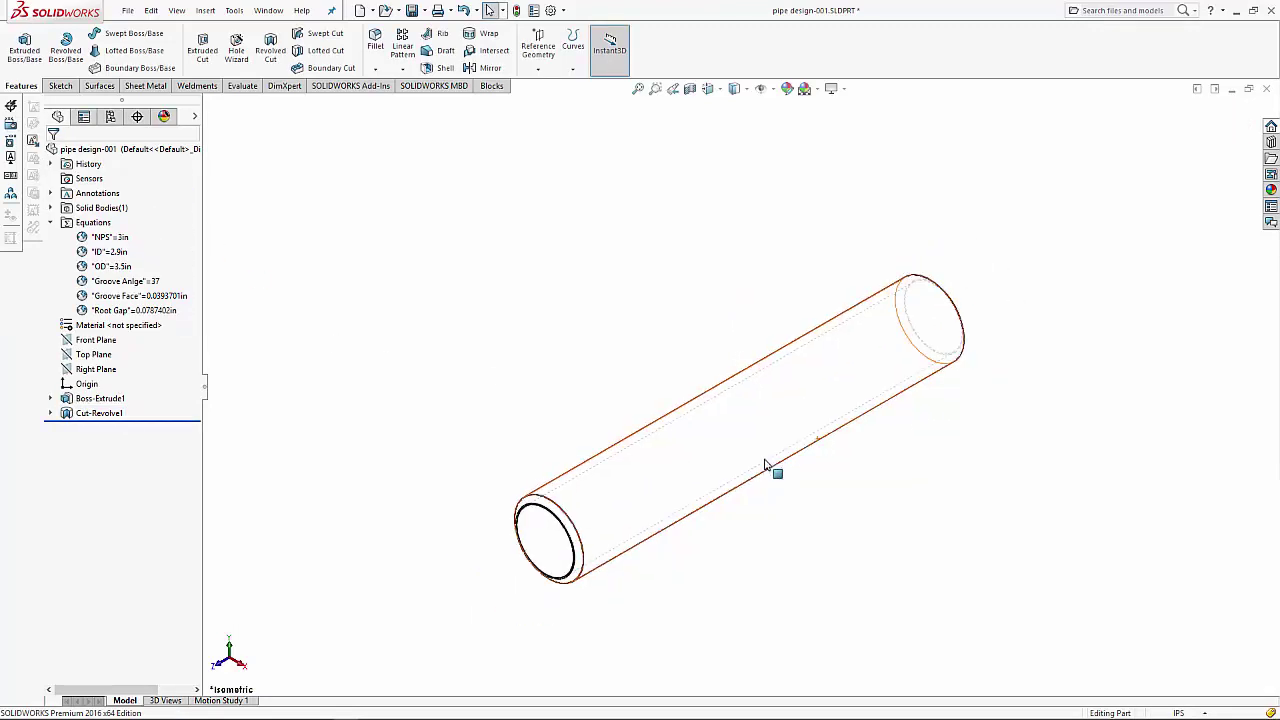
scroll(660, 485, "up", 3)
scroll(575, 497, "down", 2)
- Display the pipe Shaded With Edges and check it from front, left and isometric views
left_click(736, 88)
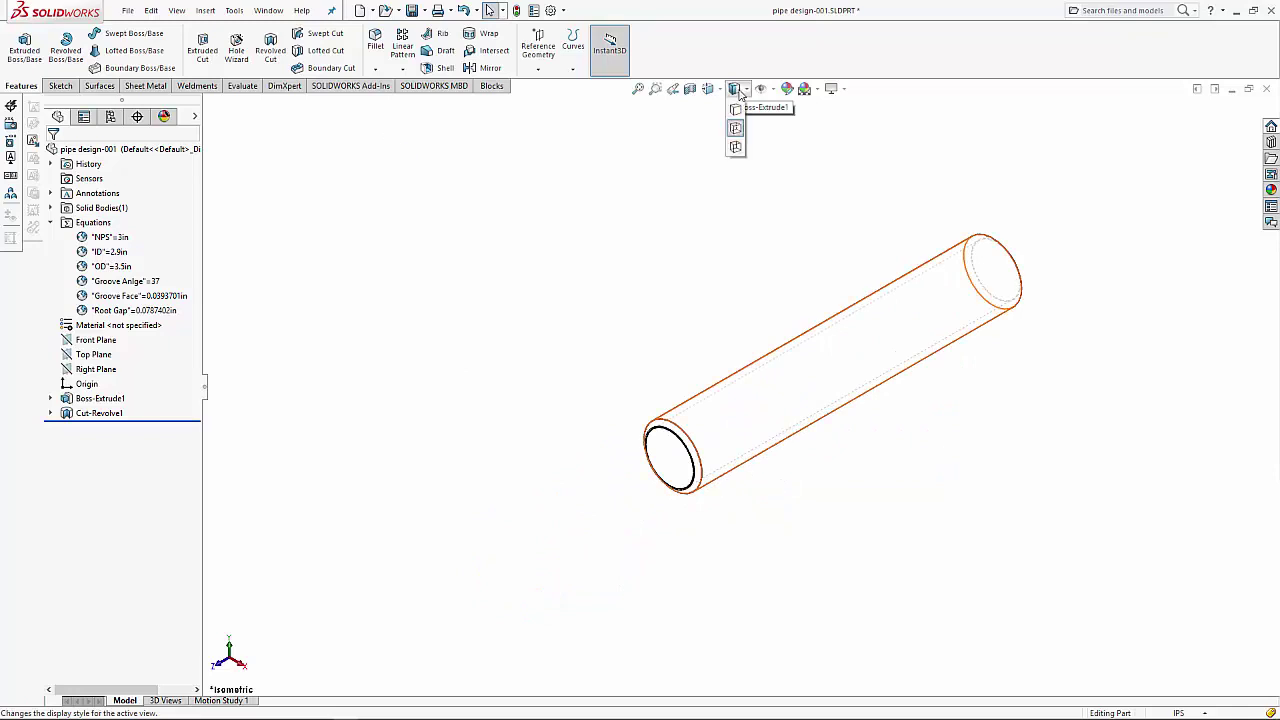
left_click(736, 125)
left_click(738, 90)
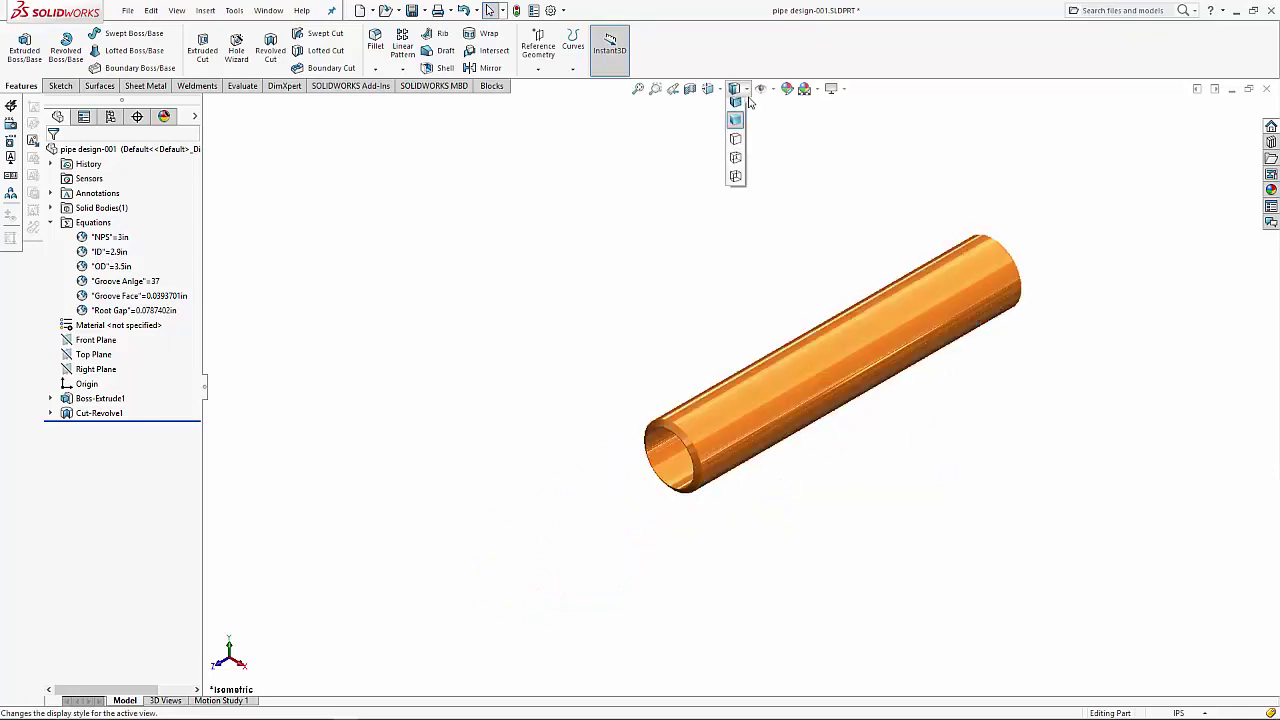
left_click(742, 108)
scroll(1063, 360, "down", 2)
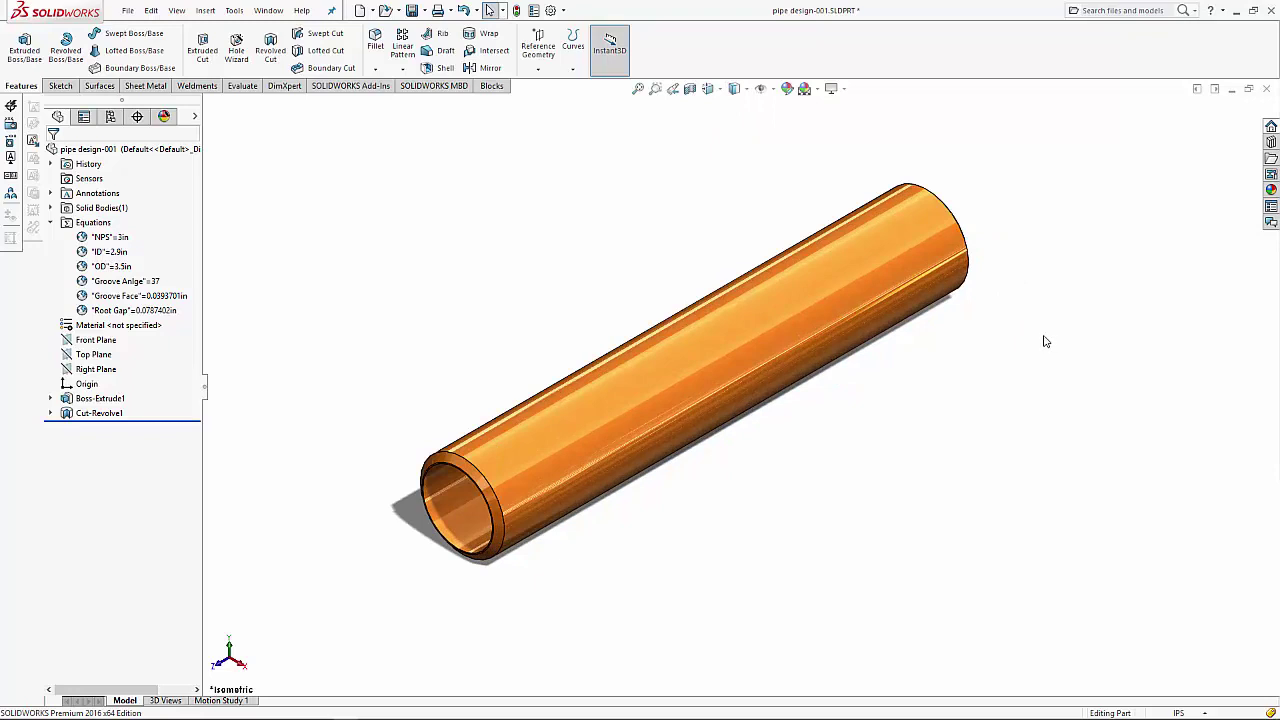
key("ctrl+1")
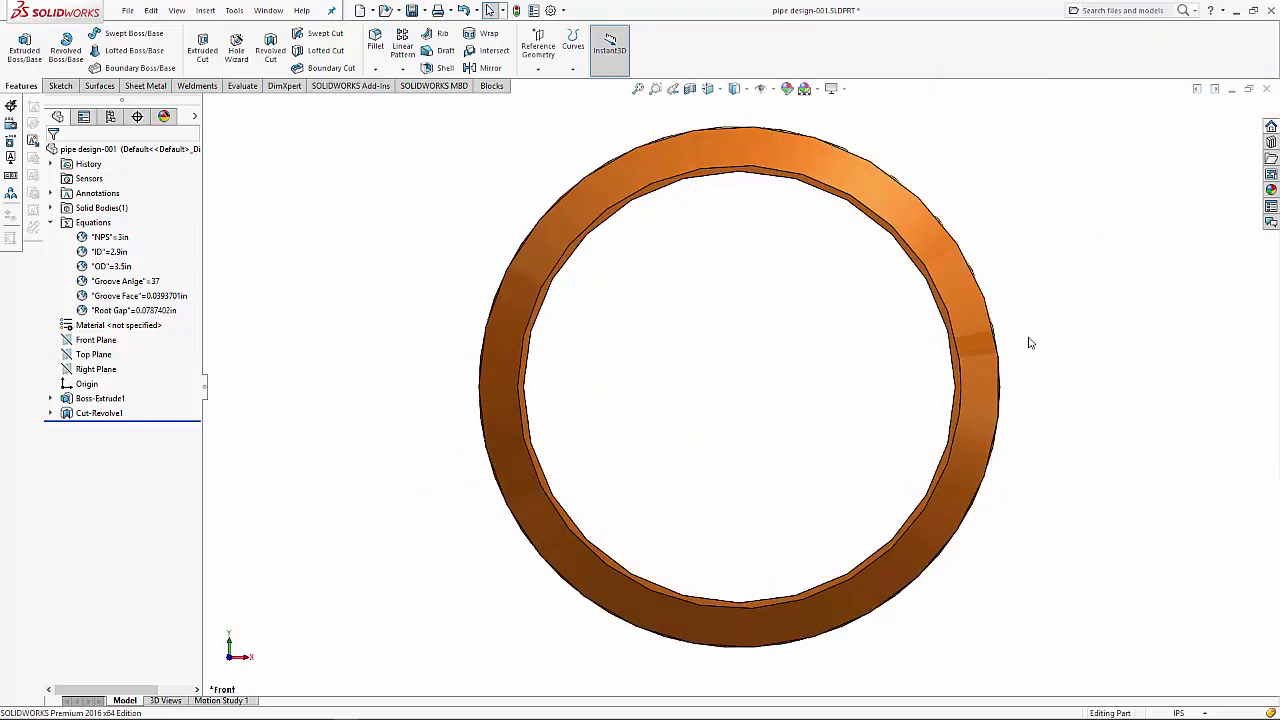
key("ctrl+3")
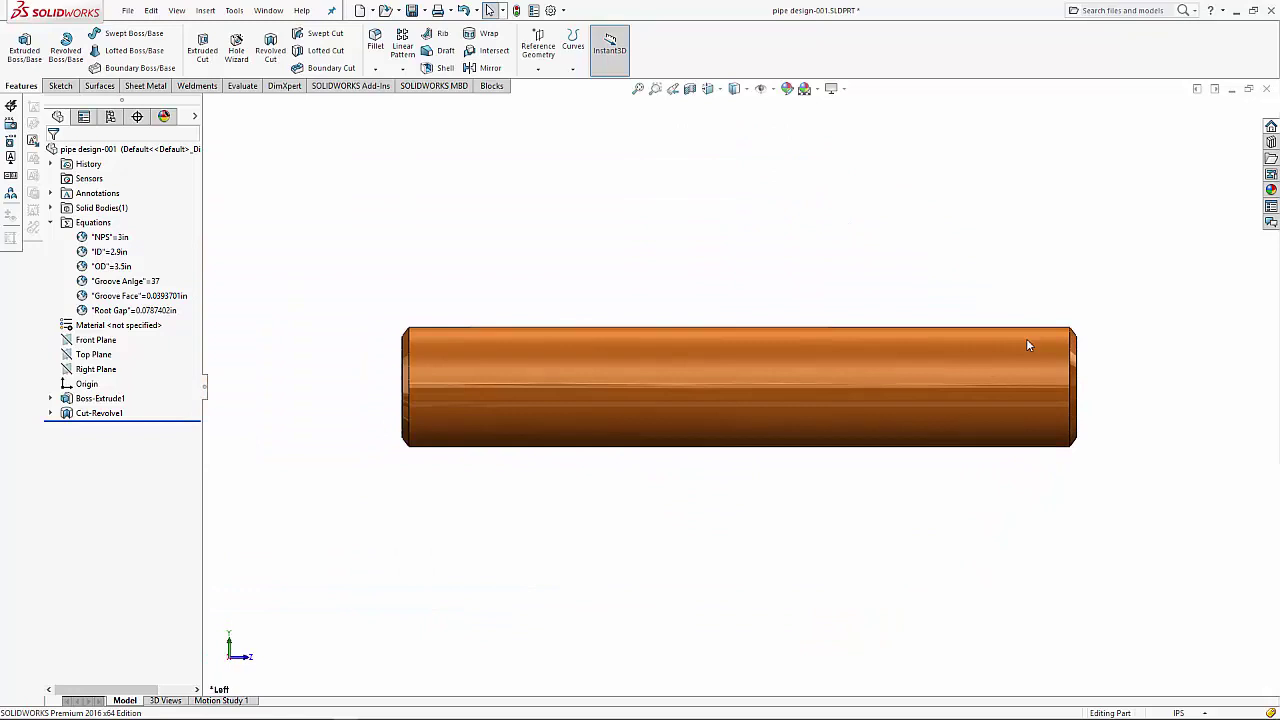
key("ctrl+7")
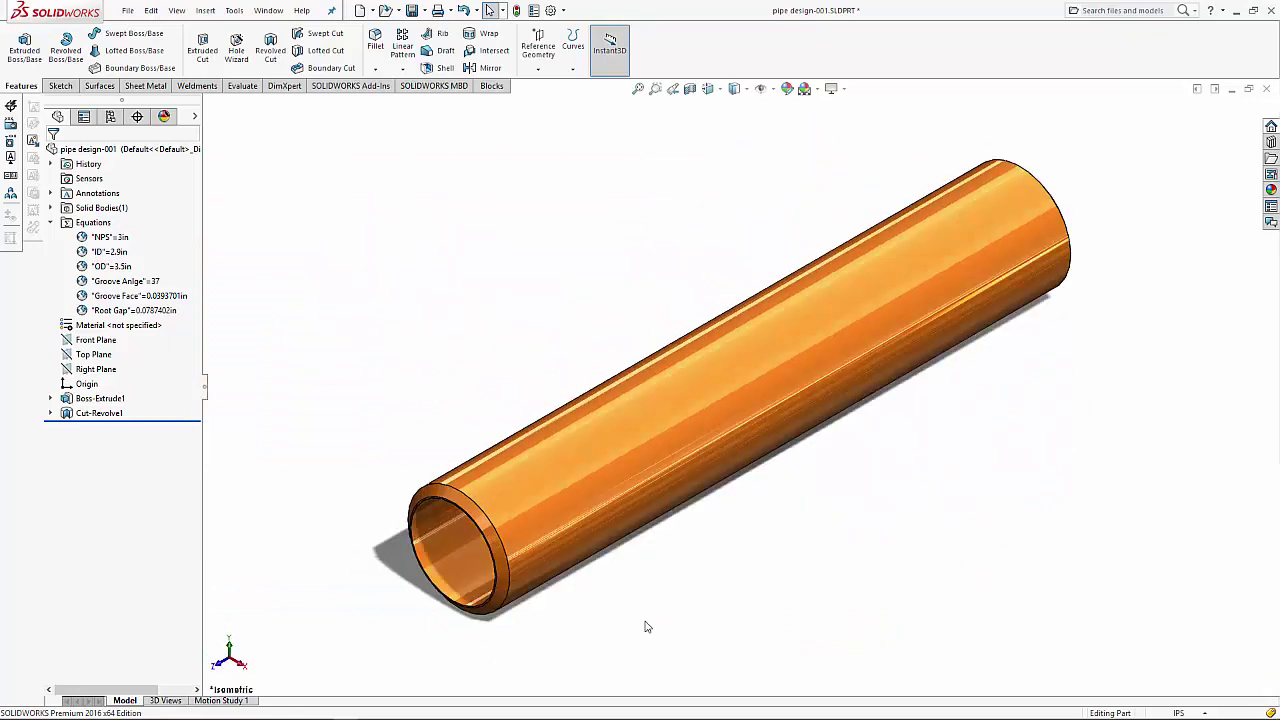
- Zoom in on the 37° bevel at the pipe end, then deselect and zoom out
left_click(481, 524)
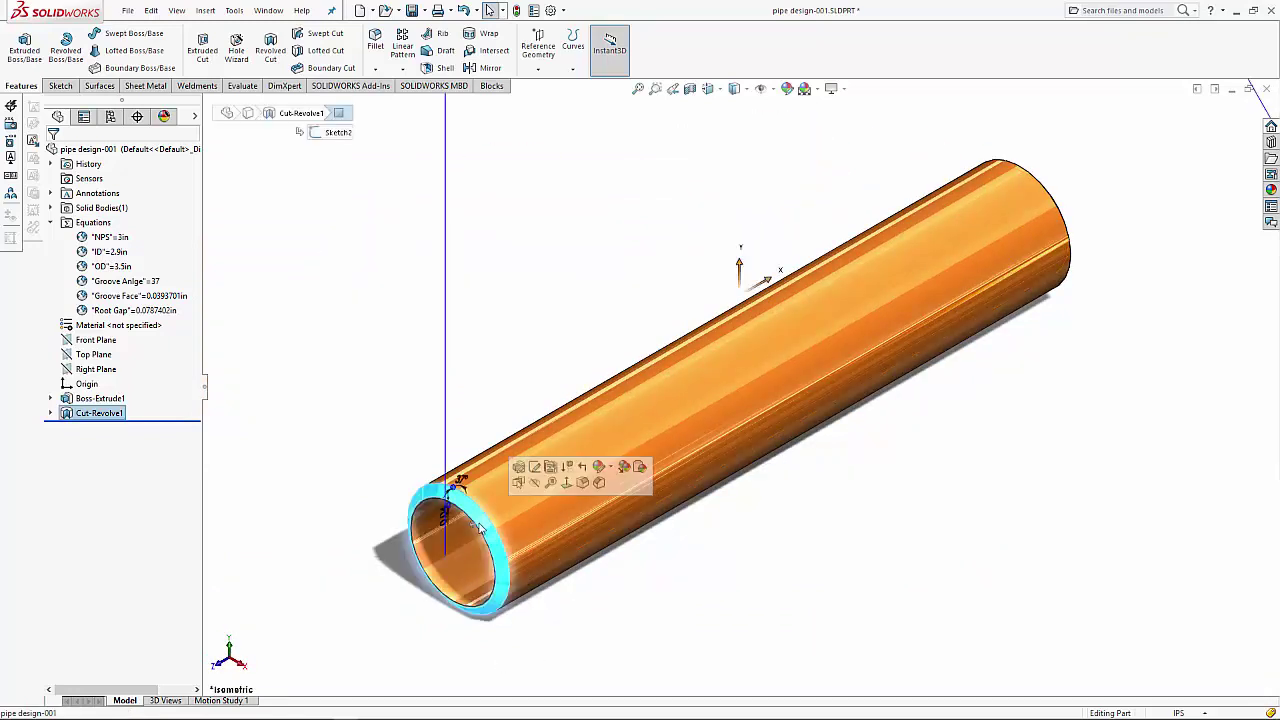
scroll(481, 530, "down", 2)
scroll(510, 530, "down", 2)
scroll(545, 528, "down", 2)
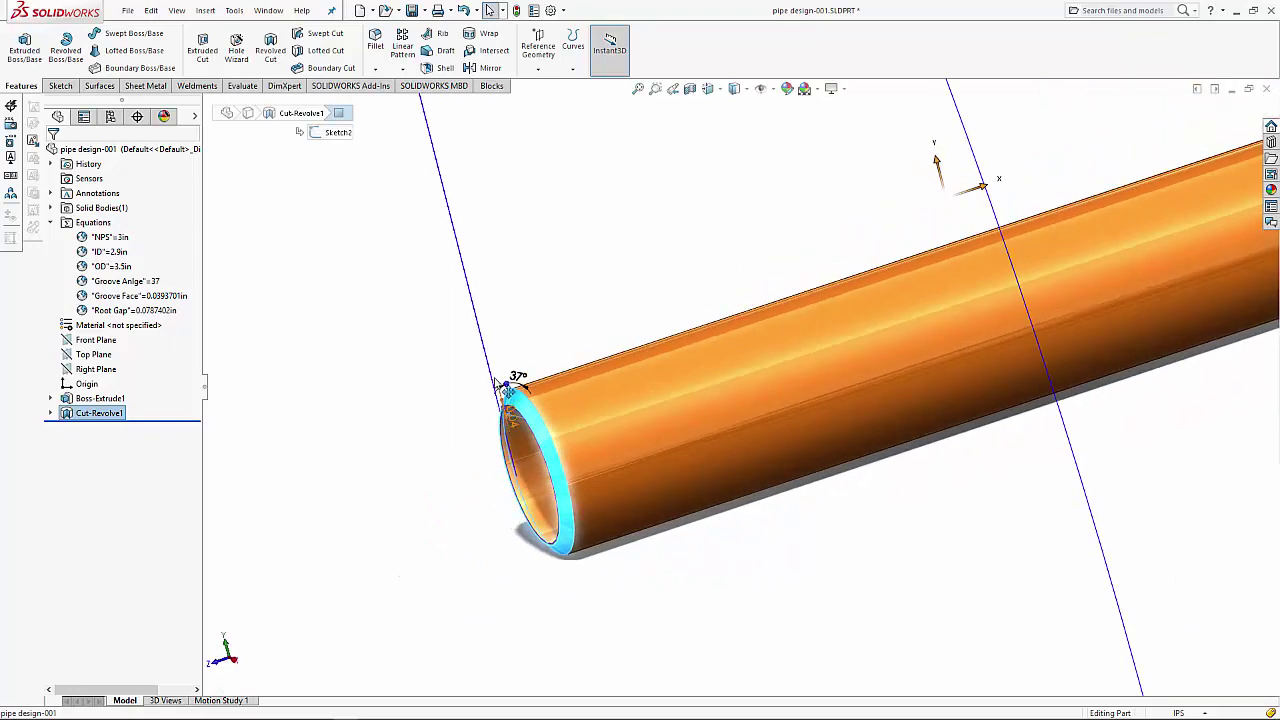
scroll(583, 527, "down", 2)
scroll(590, 525, "up", 2)
scroll(625, 518, "up", 2)
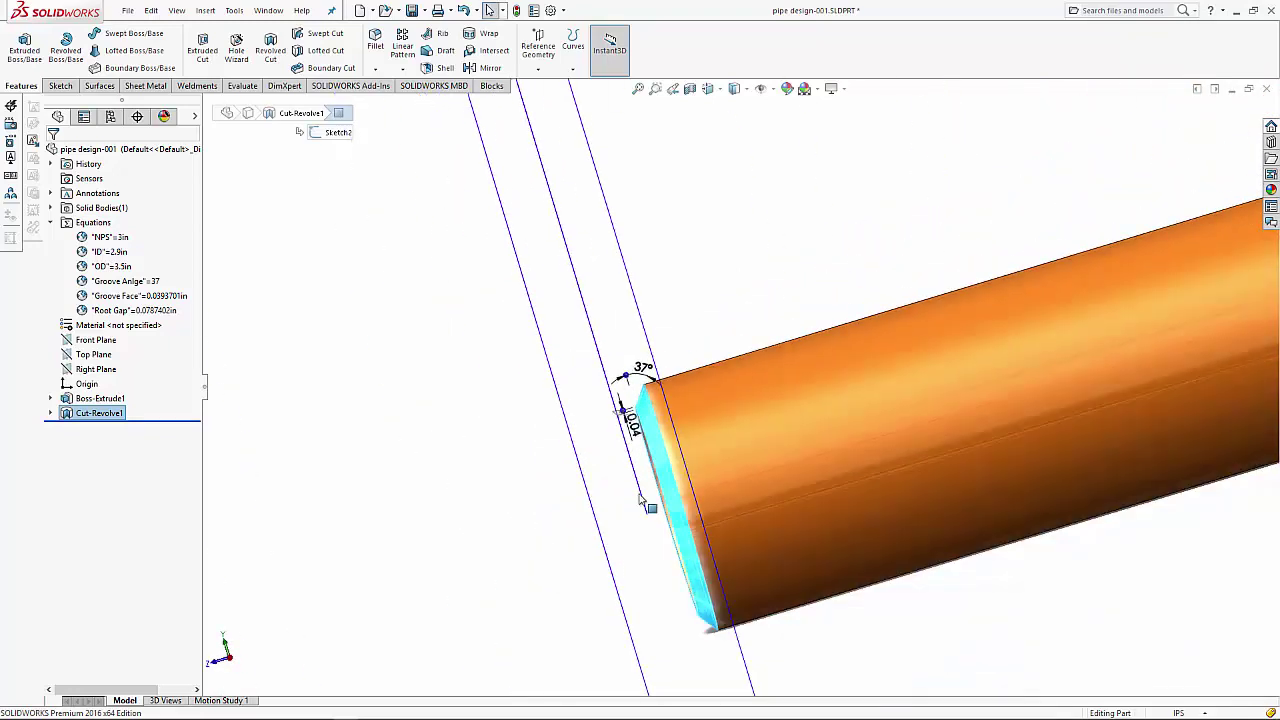
scroll(645, 515, "up", 2)
scroll(650, 515, "up", 2)
scroll(623, 506, "up", 2)
left_click(623, 506)
scroll(626, 497, "up", 2)
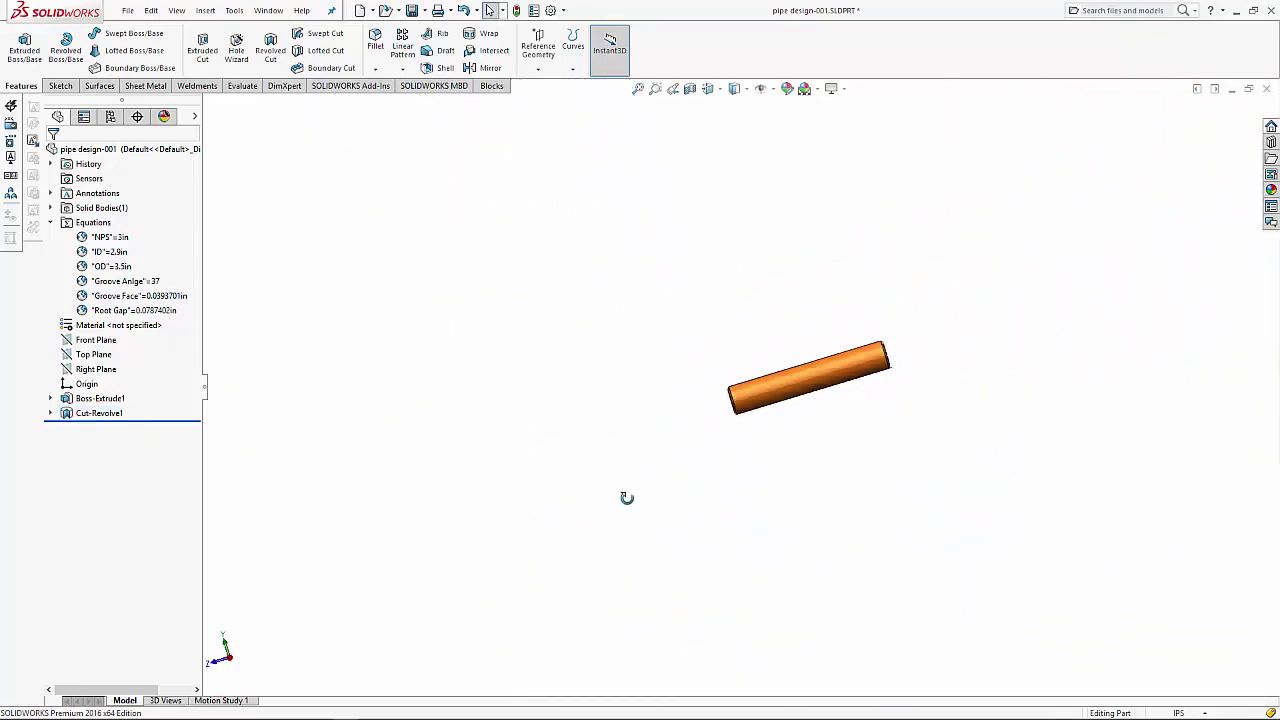
scroll(762, 434, "up", 1)
scroll(762, 434, "down", 2)
- Make a new assembly from the pipe part and place the pipe
left_click(127, 11)
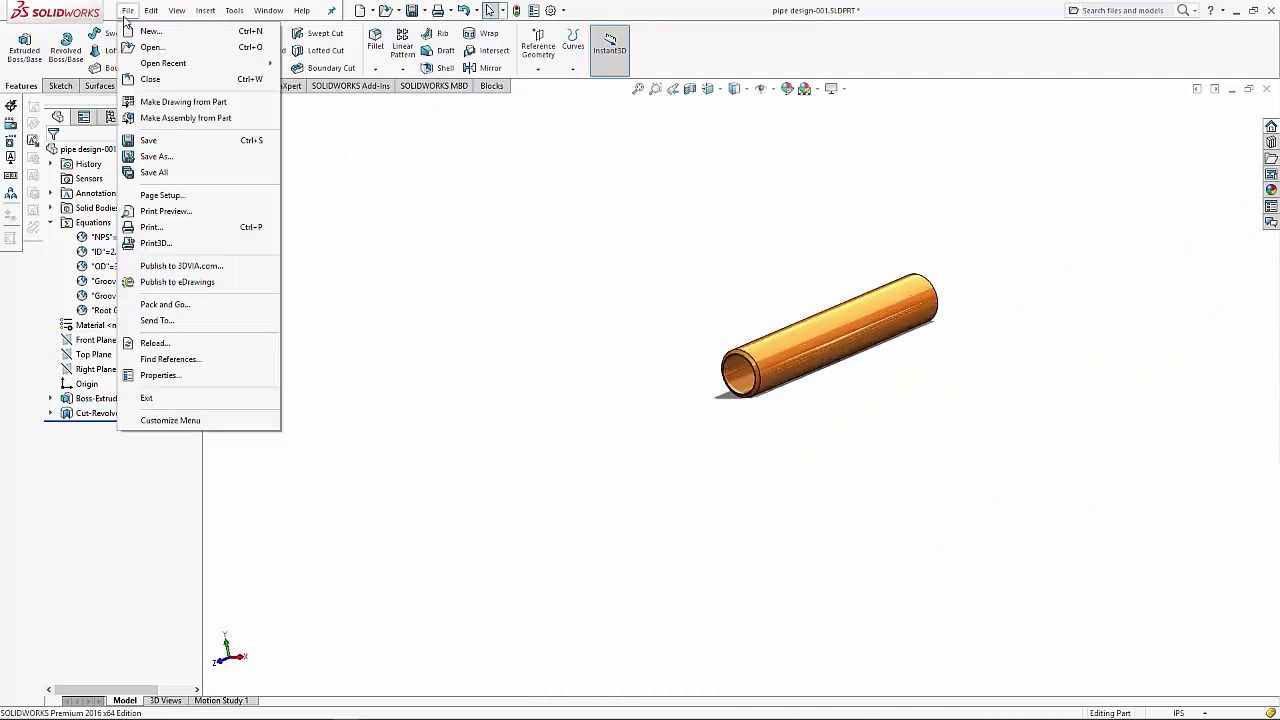
left_click(155, 122)
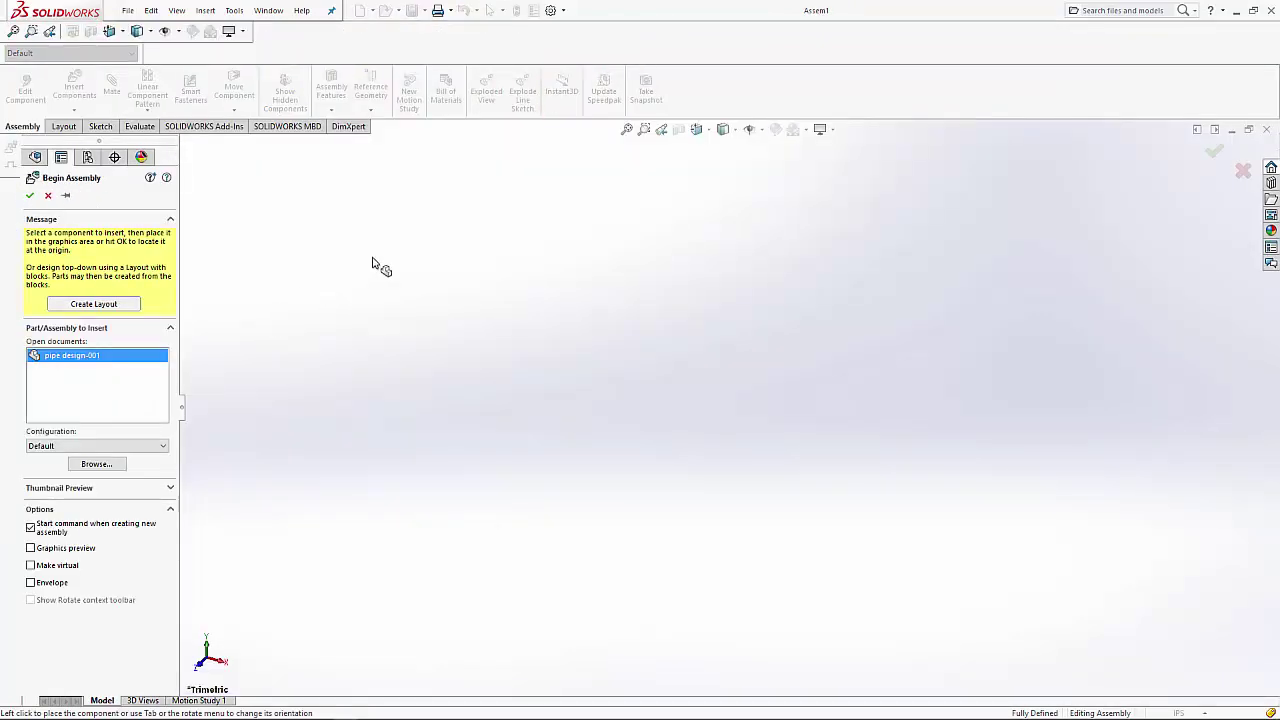
left_click(637, 303)
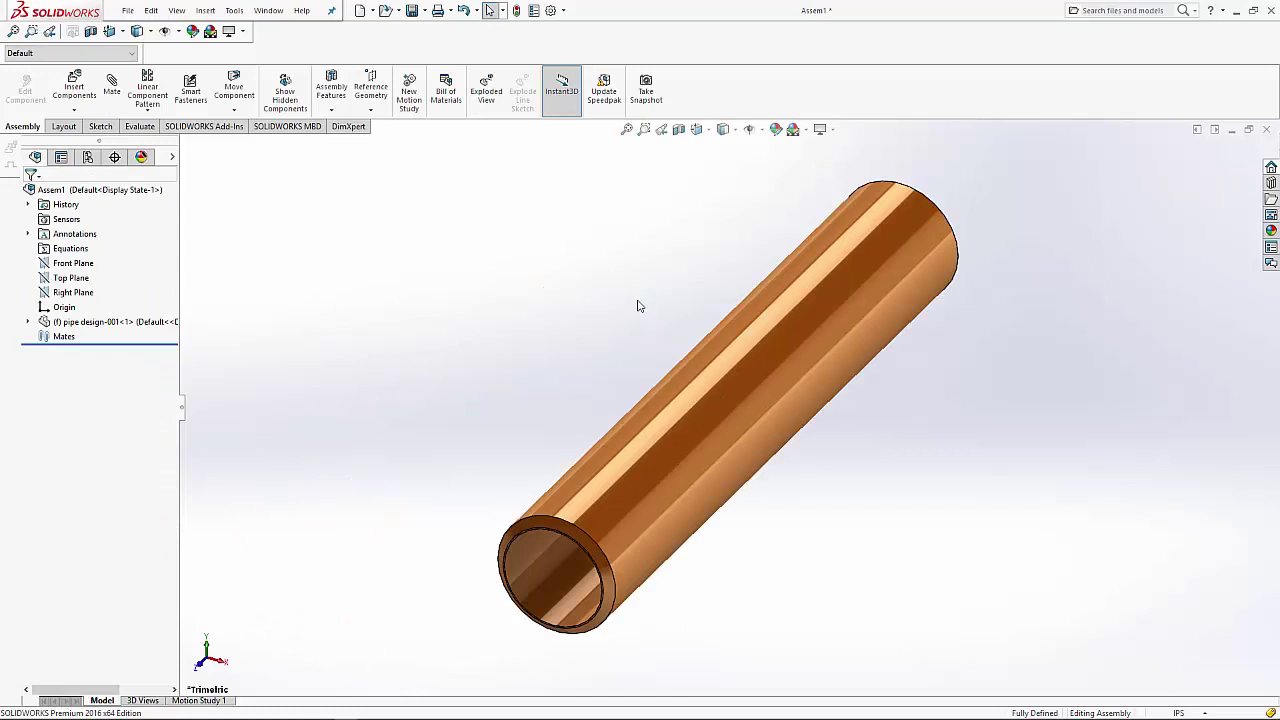
- Apply the Plain White scene and drag in a second copy of pipe design-001
left_click(795, 130)
left_click(813, 165)
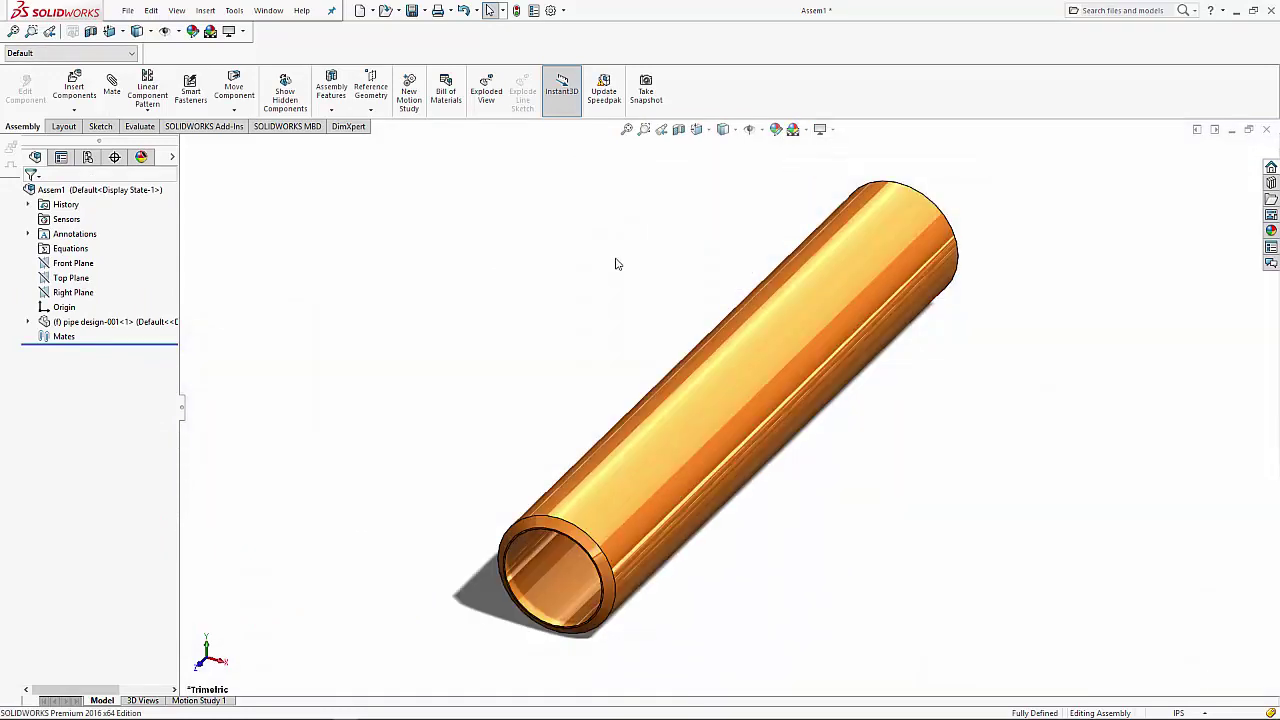
middle_click_drag(745, 562, 885, 471, "ctrl")
left_click_drag(80, 321, 466, 271)
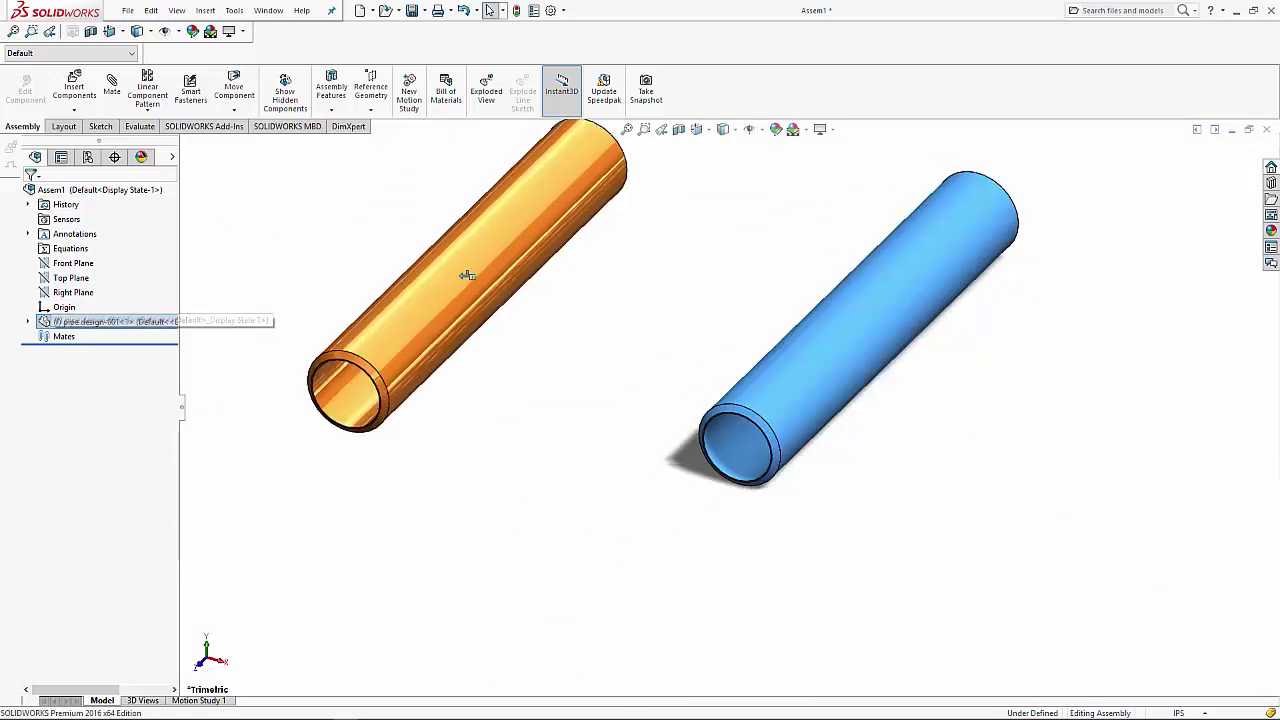
left_click(470, 398)
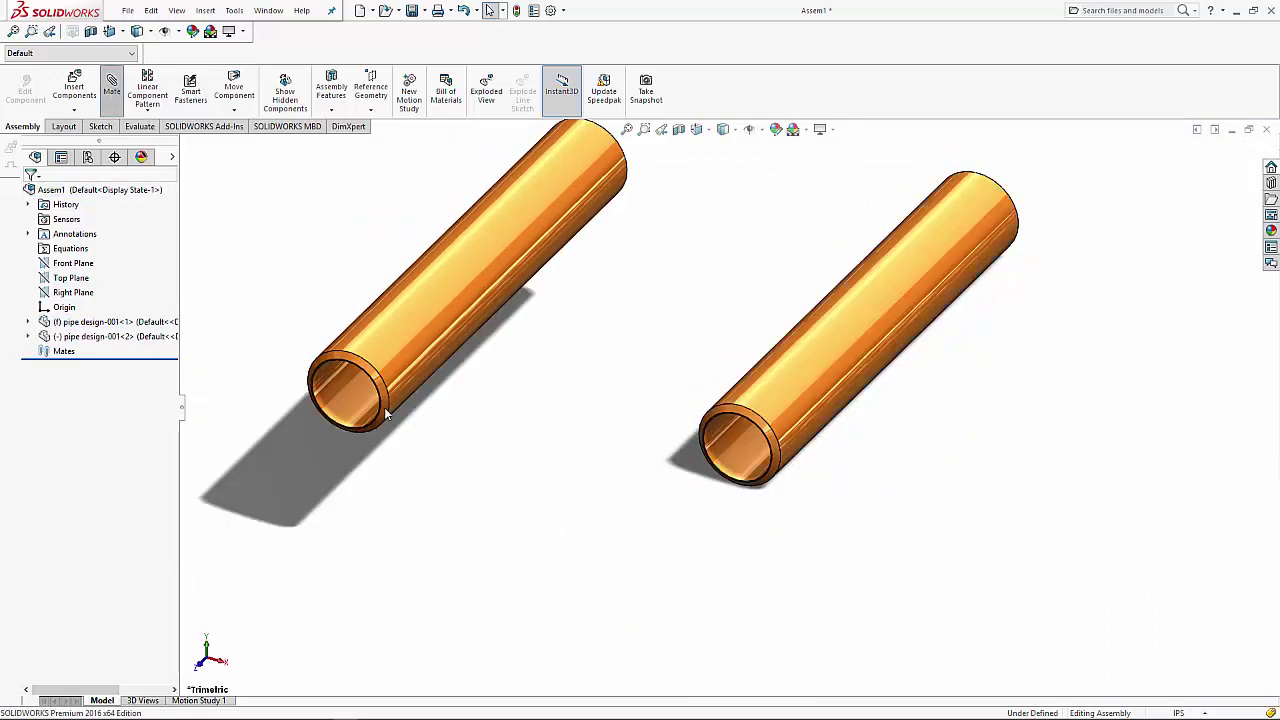
- Mate the two pipe faces concentric so both pipes share one axis
left_click(352, 404)
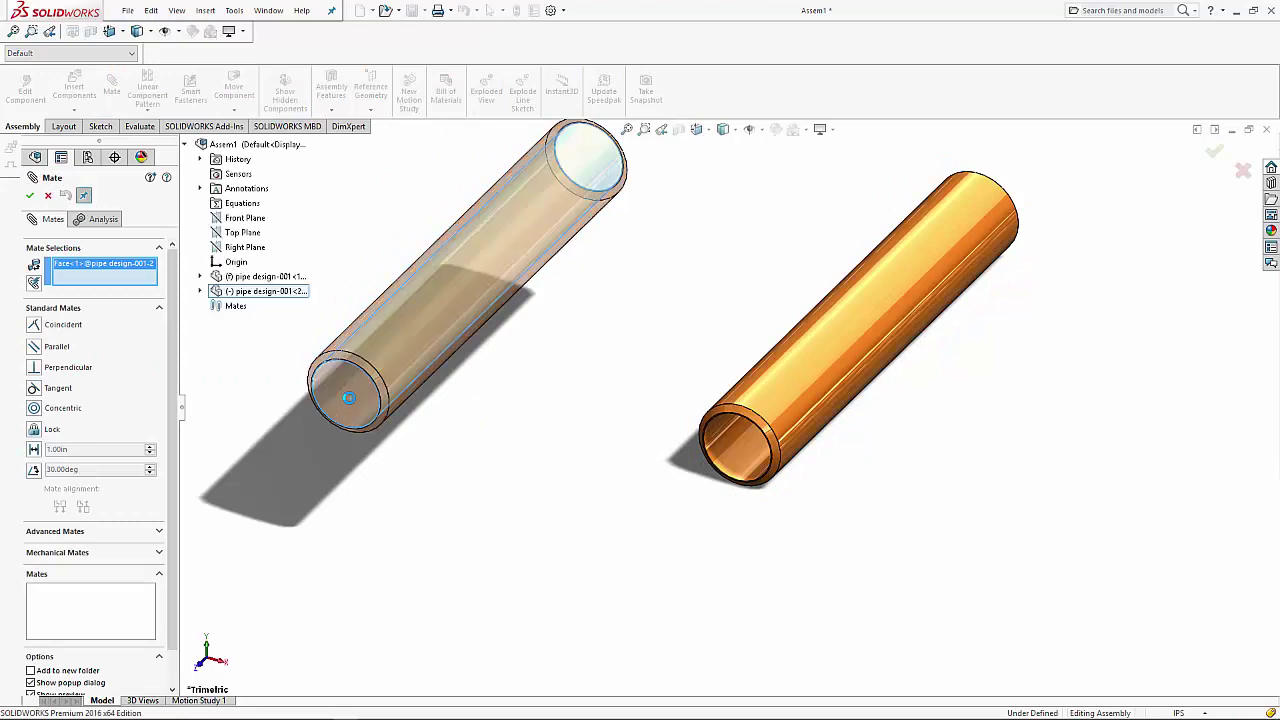
left_click(753, 457)
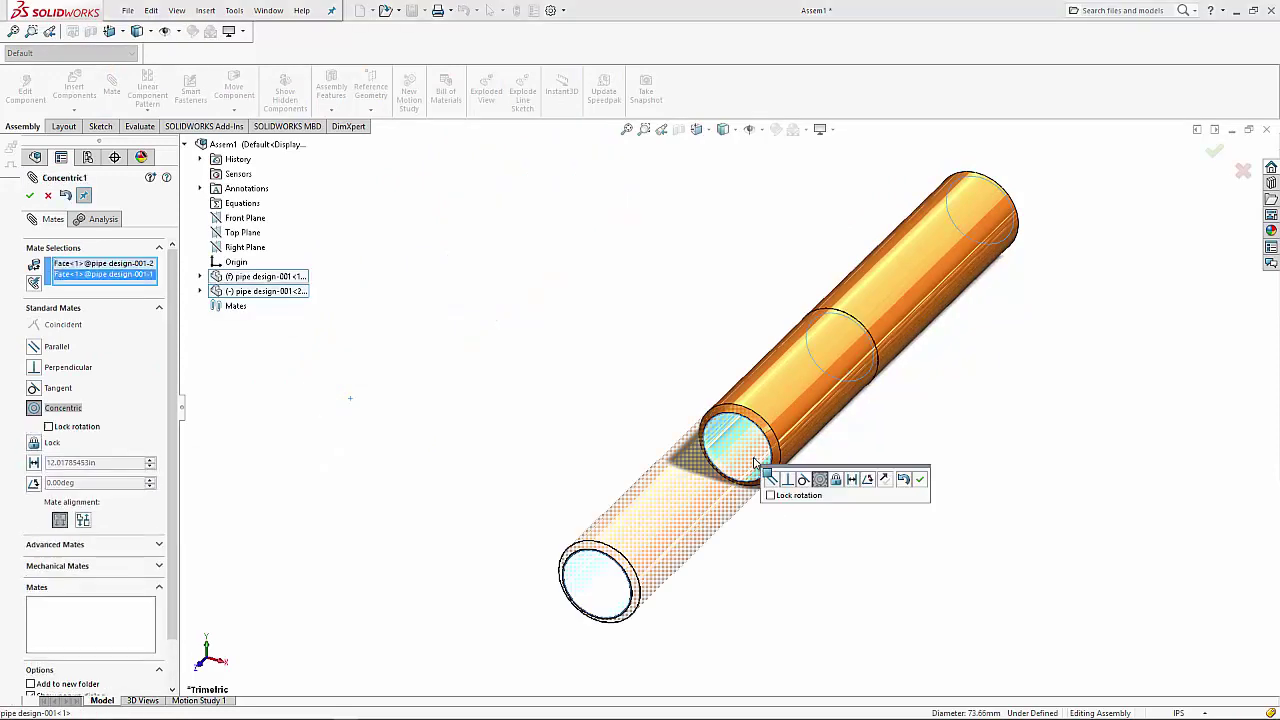
left_click(922, 481)
scroll(760, 510, "up", 3)
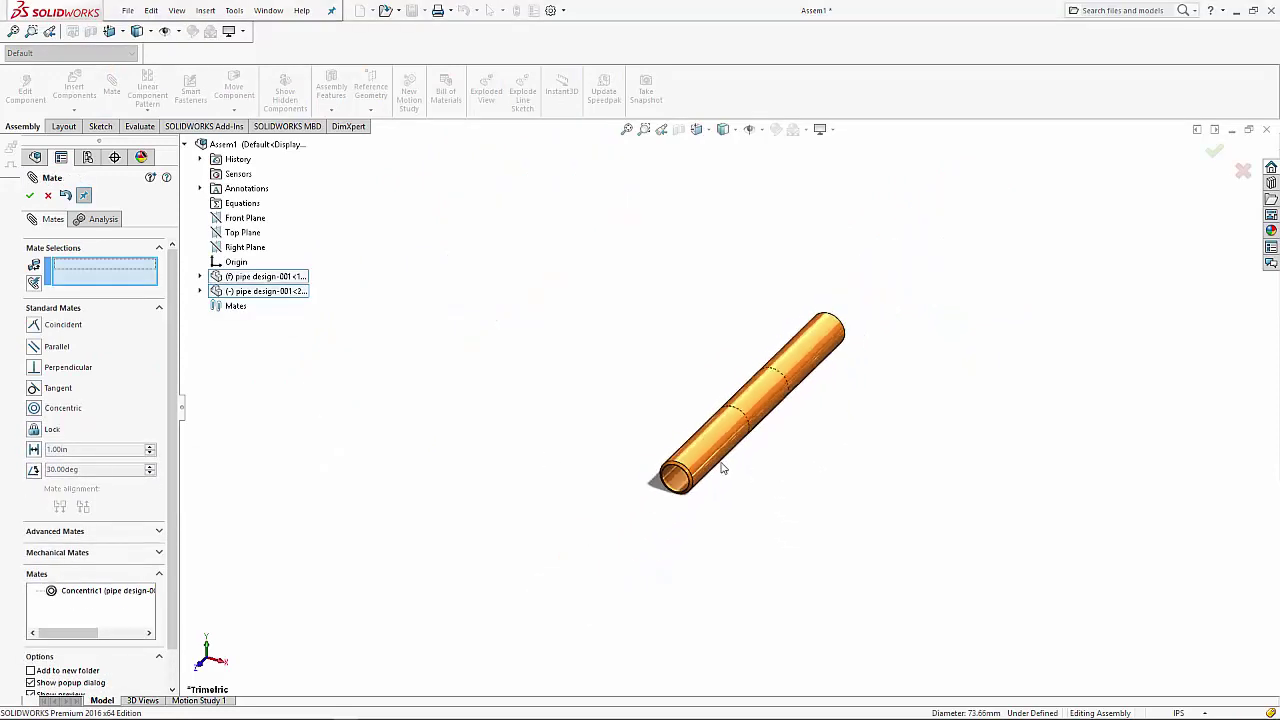
left_click_drag(637, 557, 549, 613)
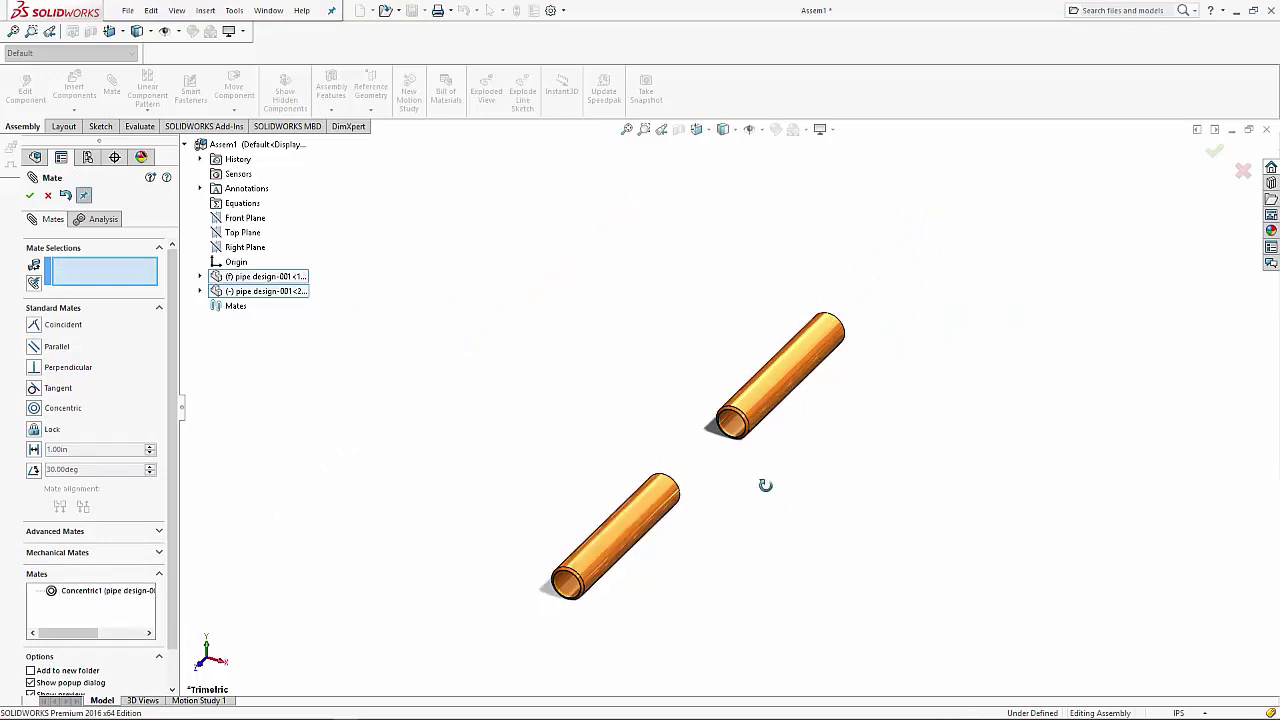
middle_click_drag(765, 485, 614, 500)
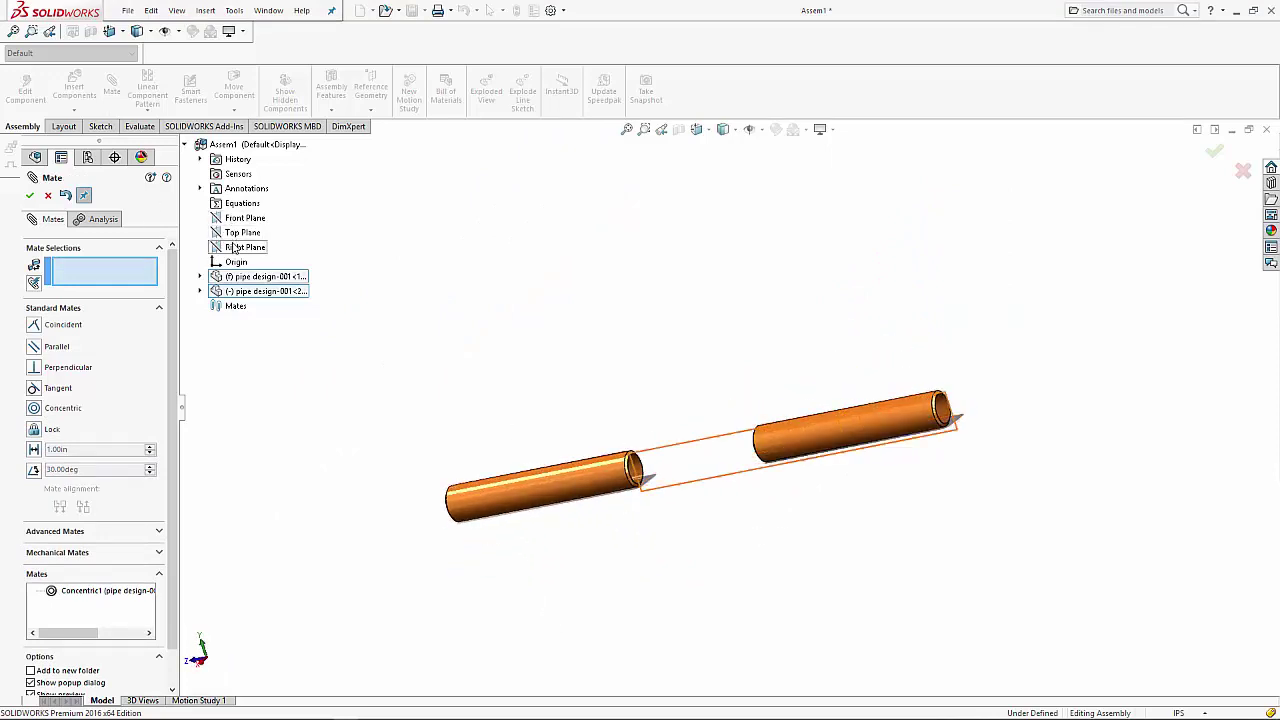
- Add a Coincident mate between the two pipes' Top Planes
left_click(233, 248)
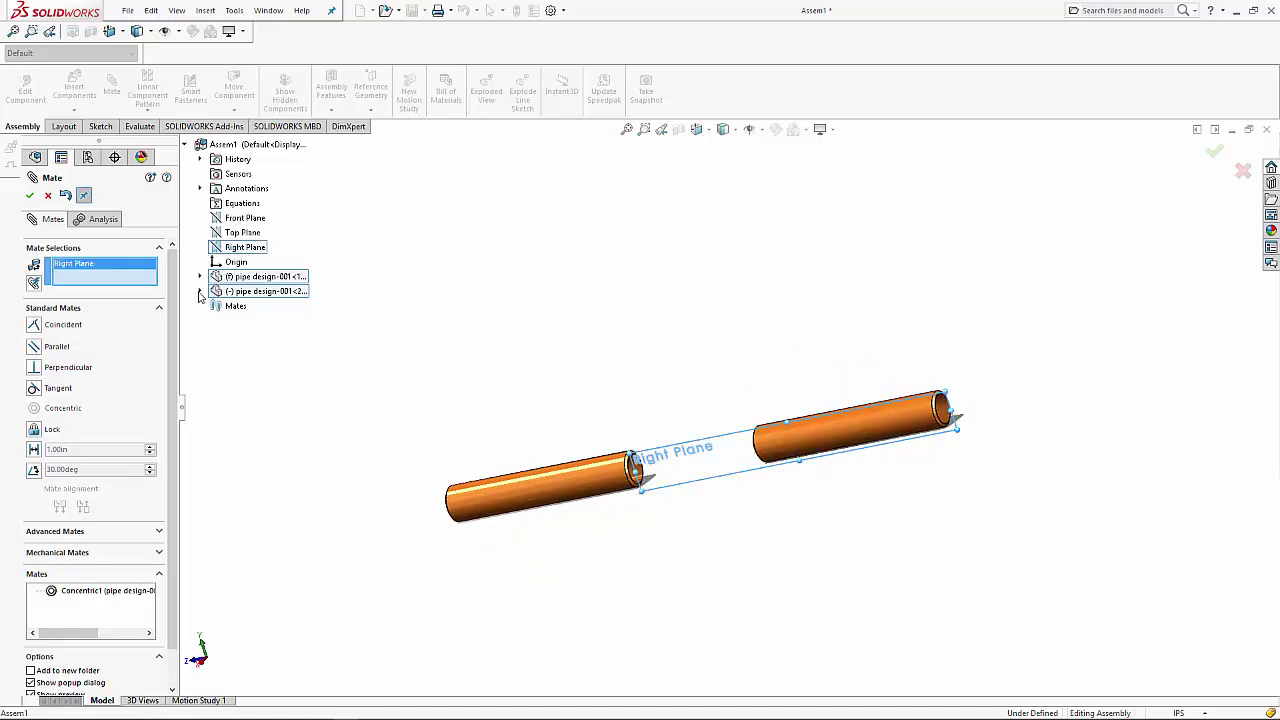
right_click(148, 270)
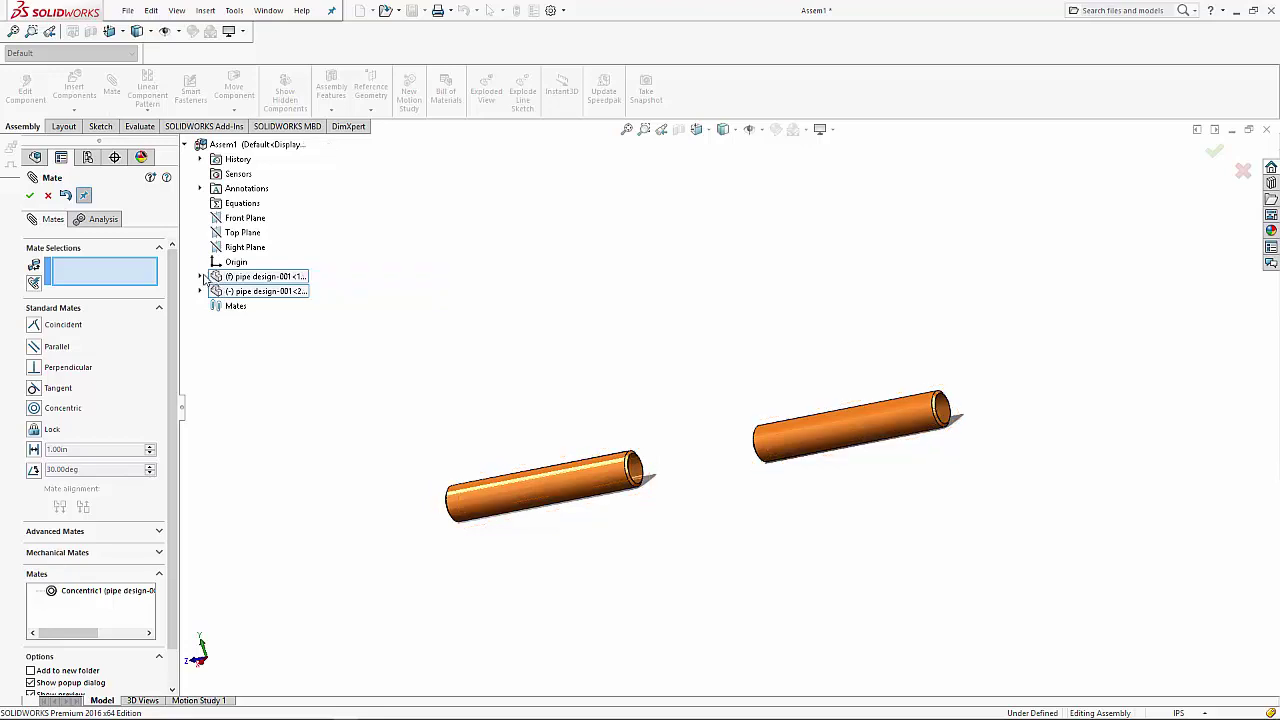
left_click(199, 276)
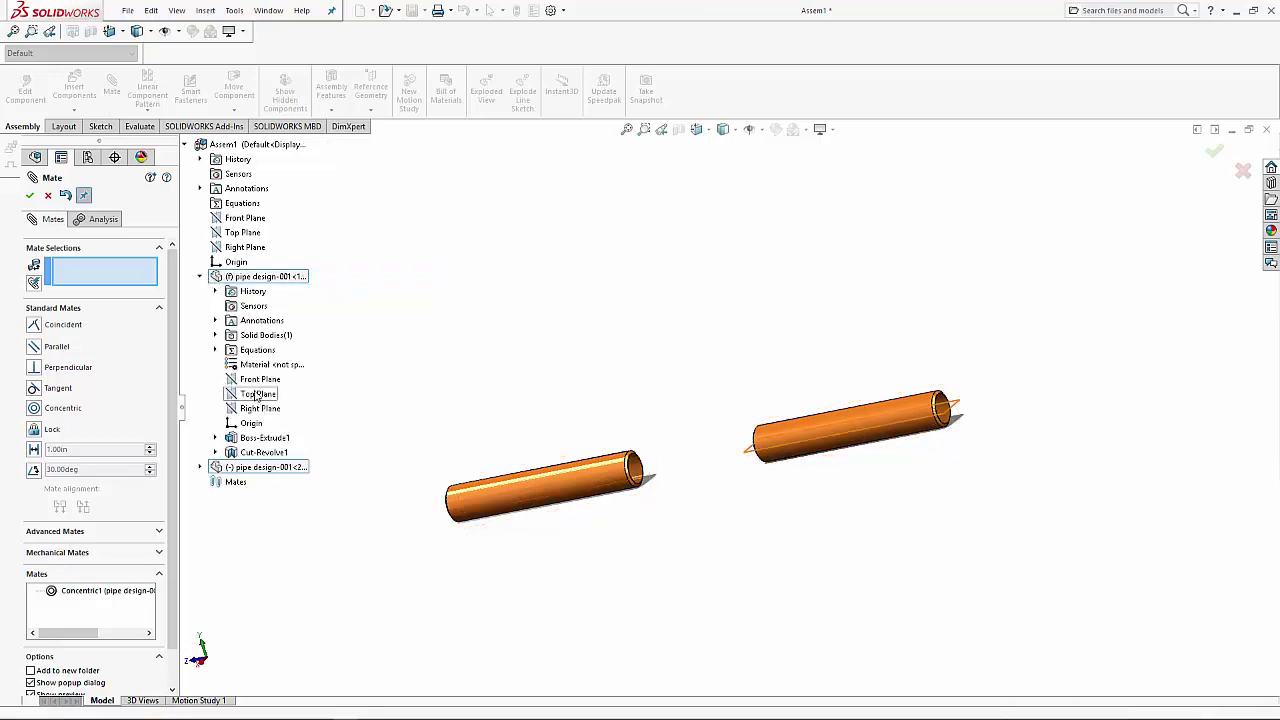
left_click(257, 394)
left_click(201, 467)
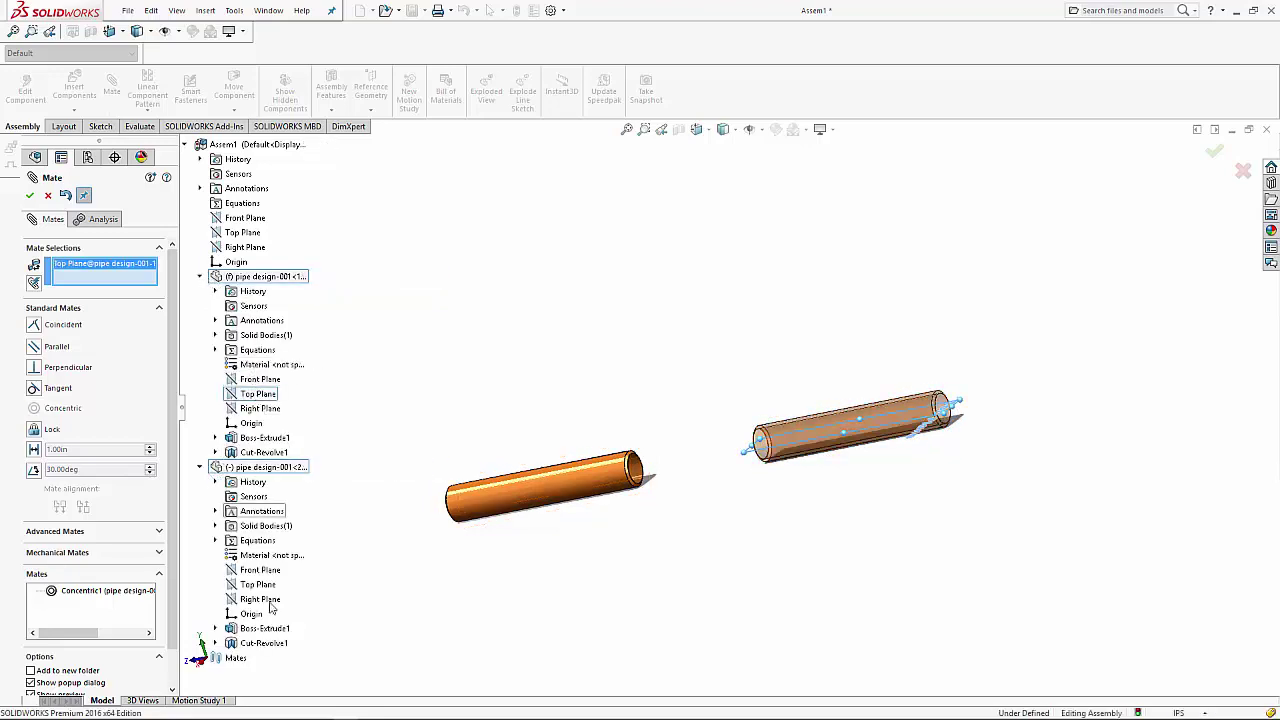
left_click(262, 585)
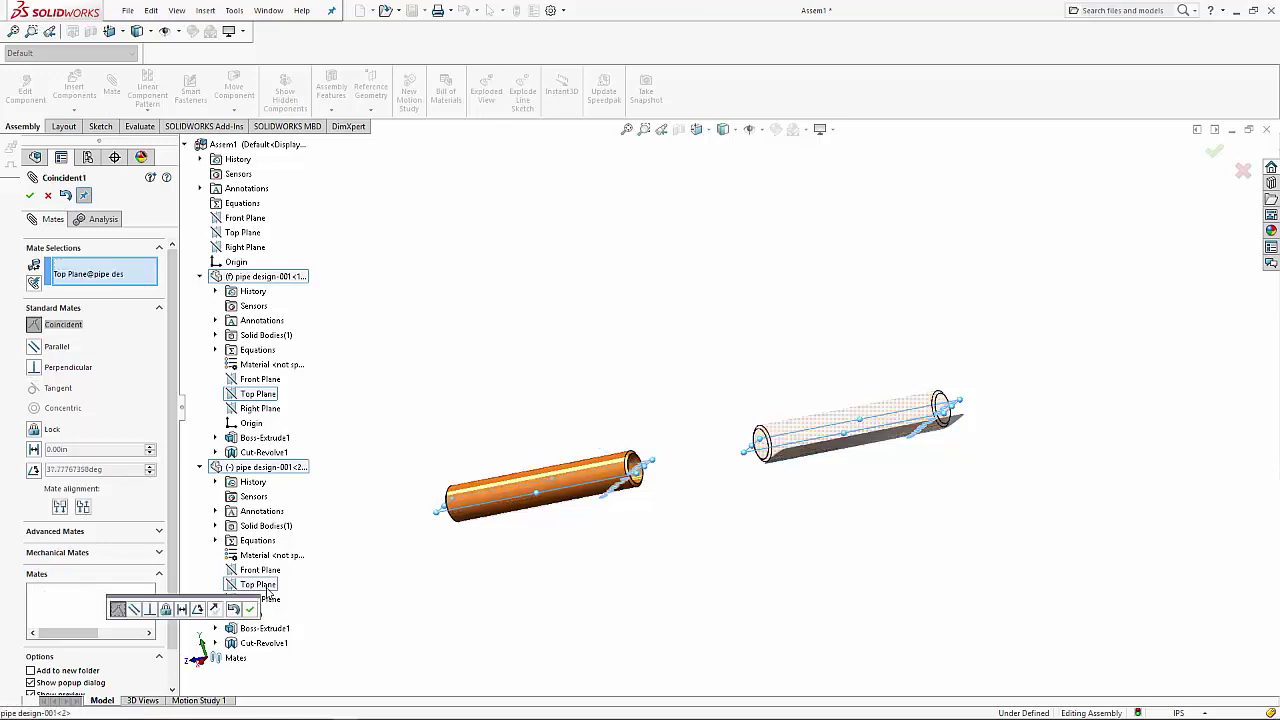
left_click(29, 195)
- Add a 2mm Distance mate between the facing pipe end faces
scroll(674, 405, "down", 5)
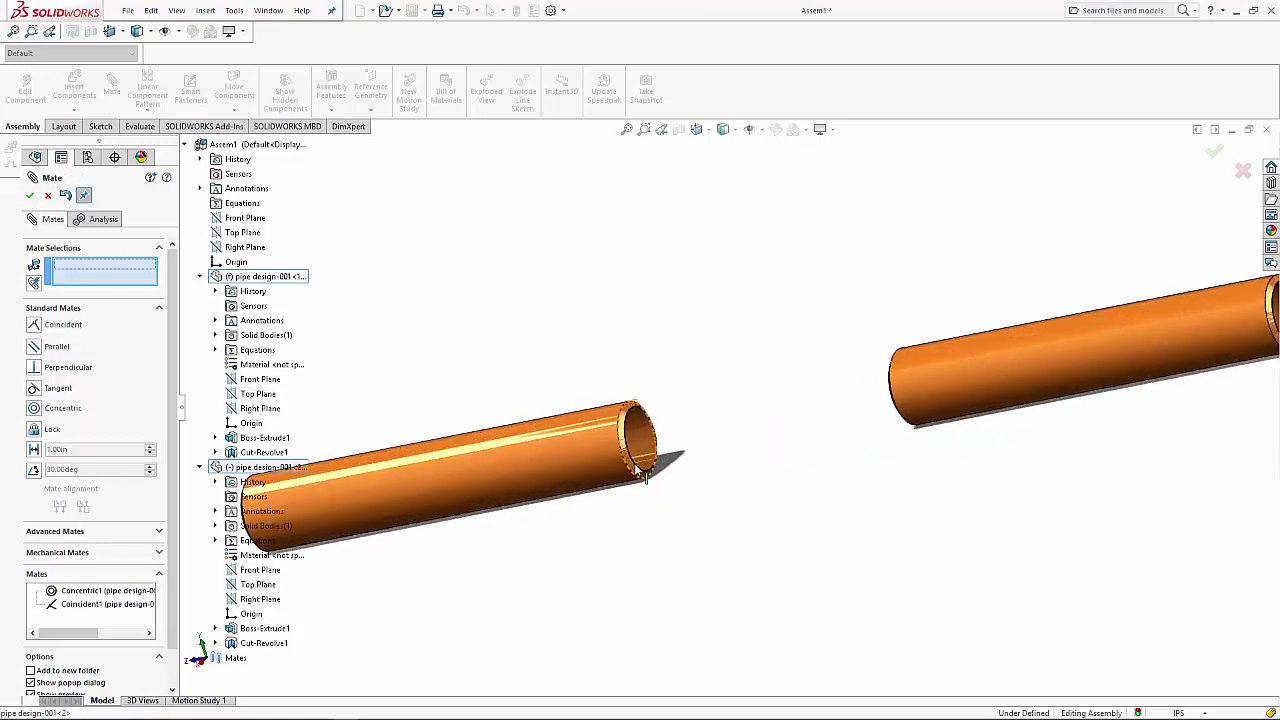
scroll(674, 405, "down", 2)
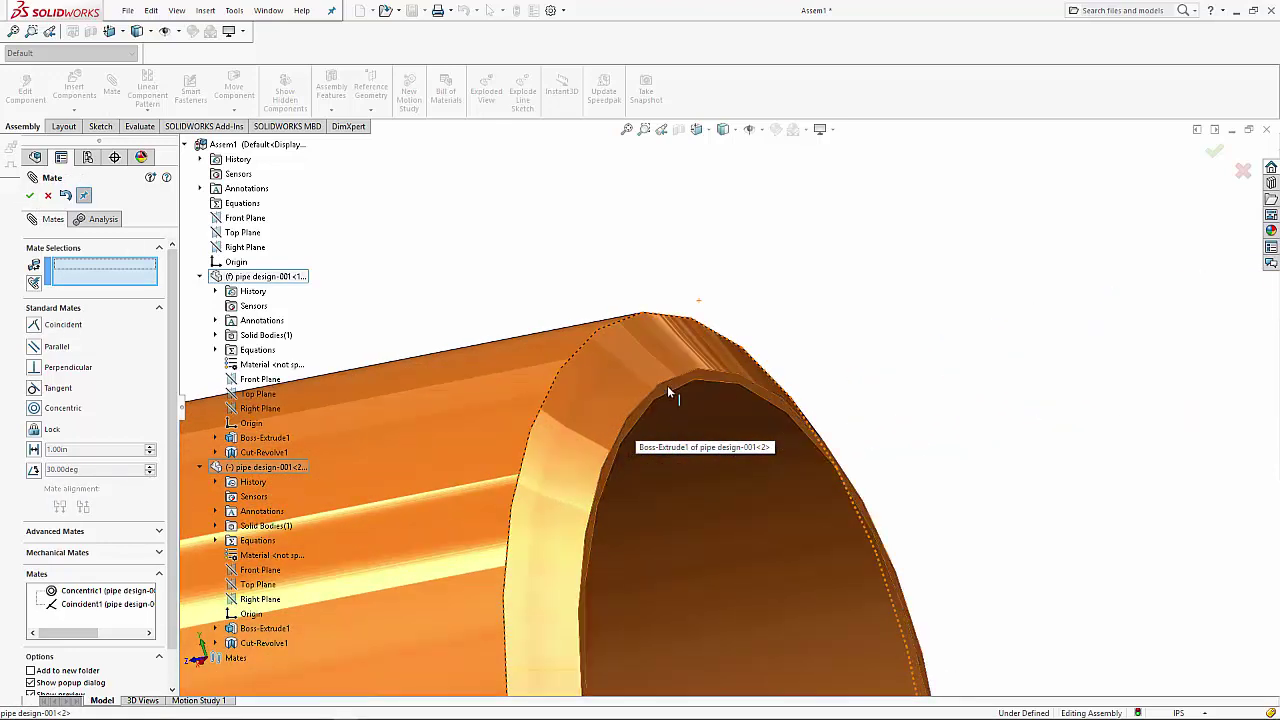
left_click(666, 384)
scroll(812, 360, "up", 3)
scroll(812, 360, "up", 3)
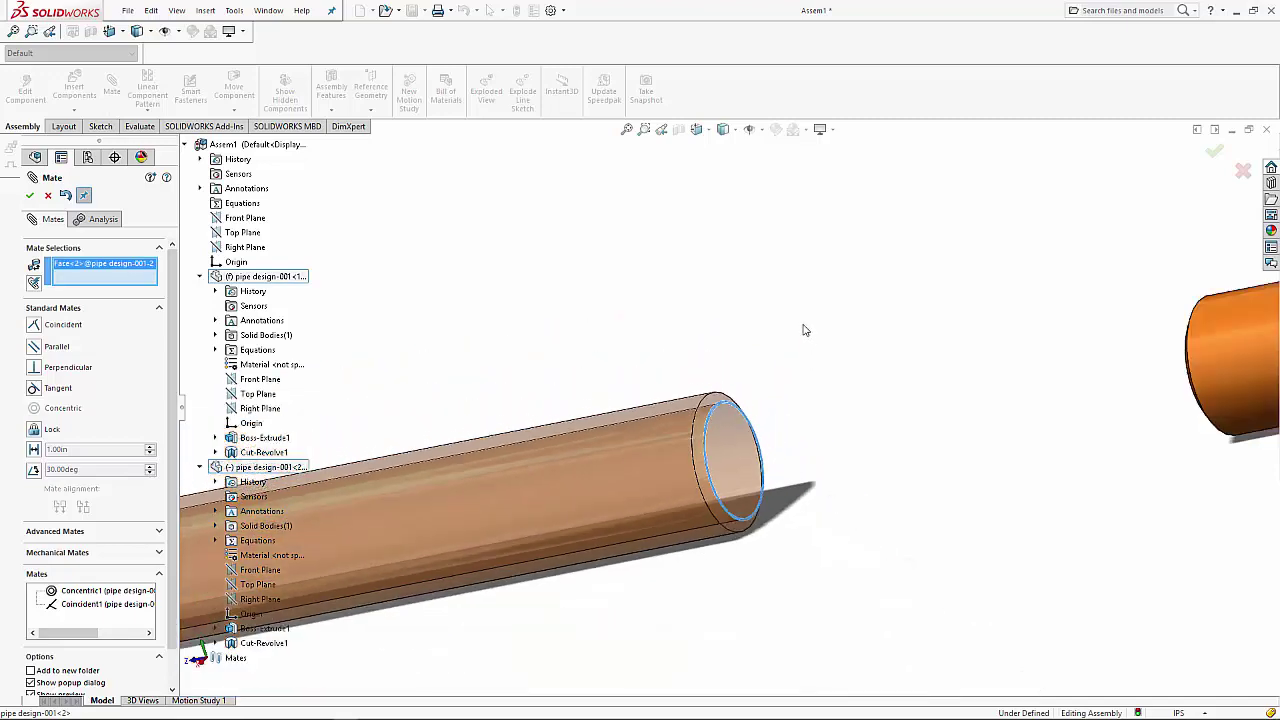
scroll(800, 320, "up", 3)
scroll(893, 340, "down", 2)
scroll(890, 386, "down", 3)
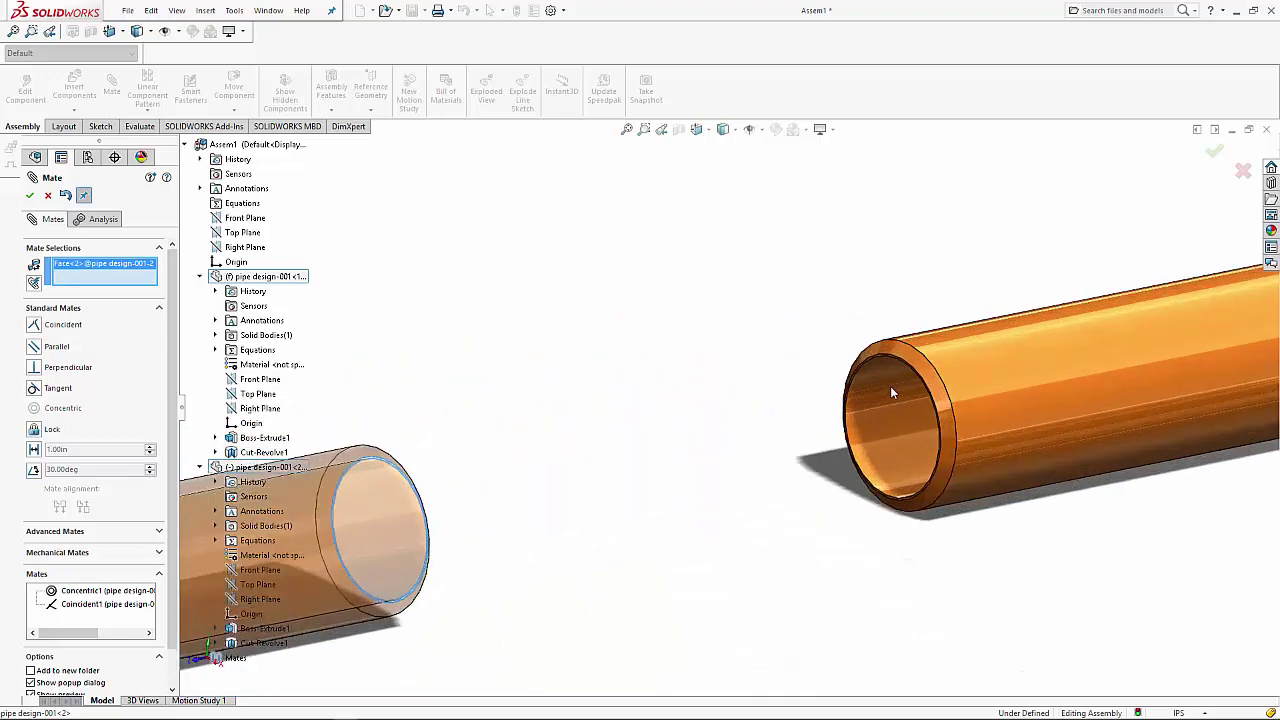
scroll(859, 350, "down", 3)
scroll(776, 369, "down", 3)
scroll(776, 369, "down", 2)
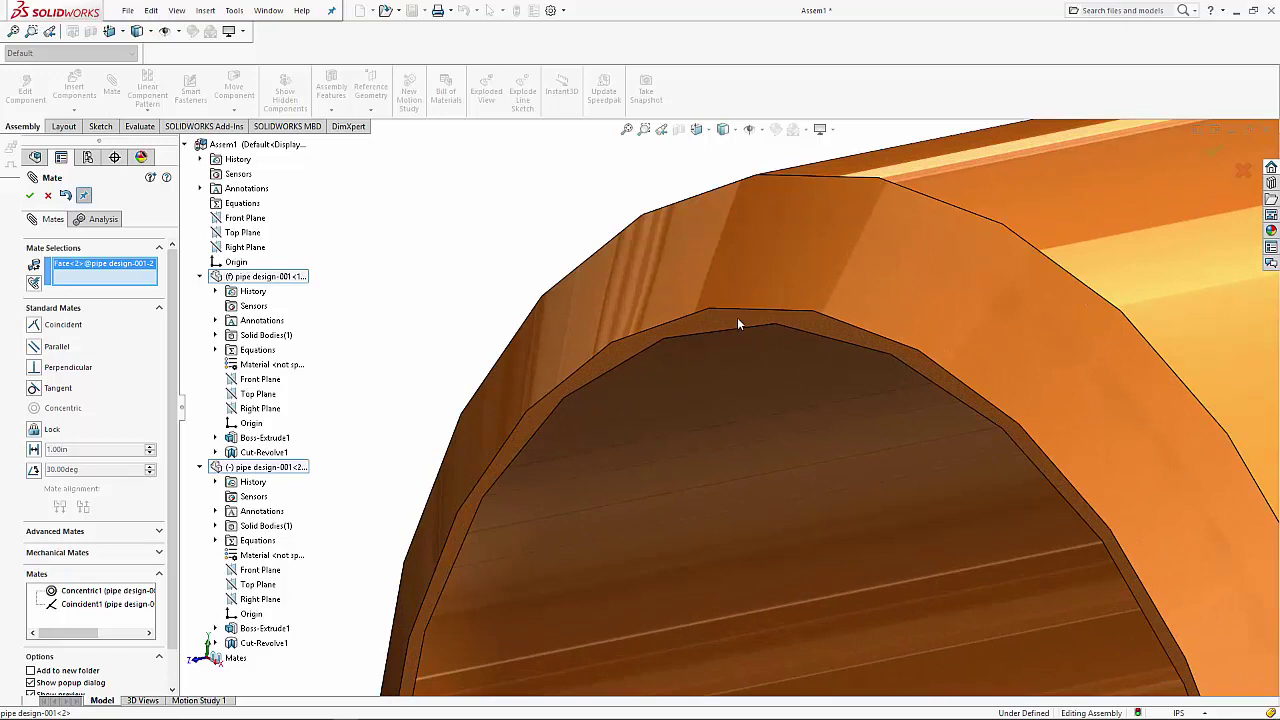
left_click(737, 317)
scroll(617, 426, "up", 3)
scroll(634, 429, "up", 2)
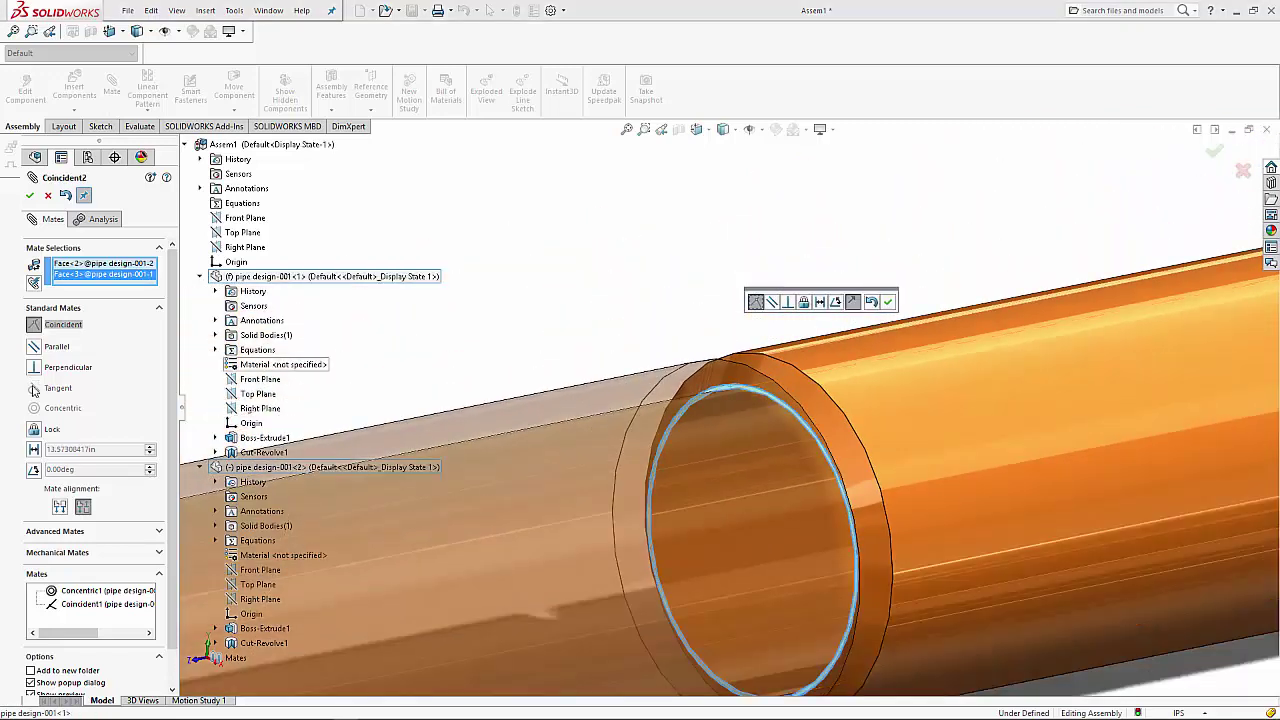
left_click(33, 450)
type("2")
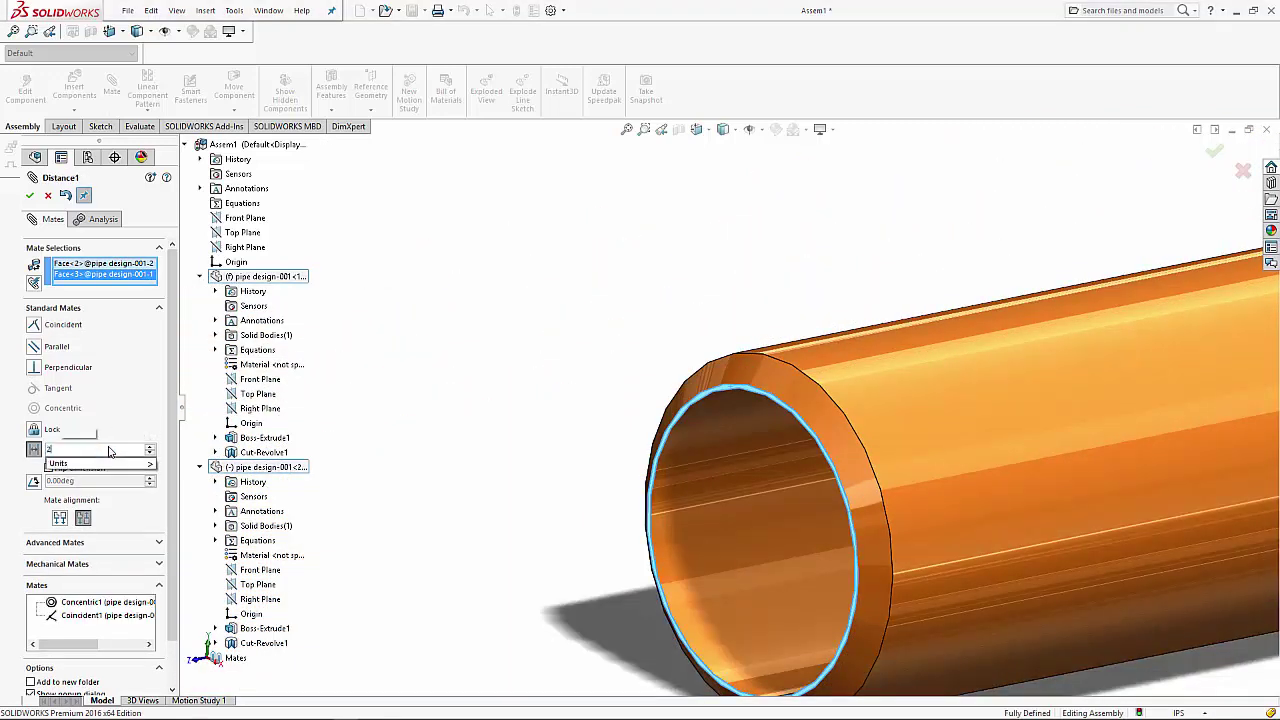
type("mm")
key("Return")
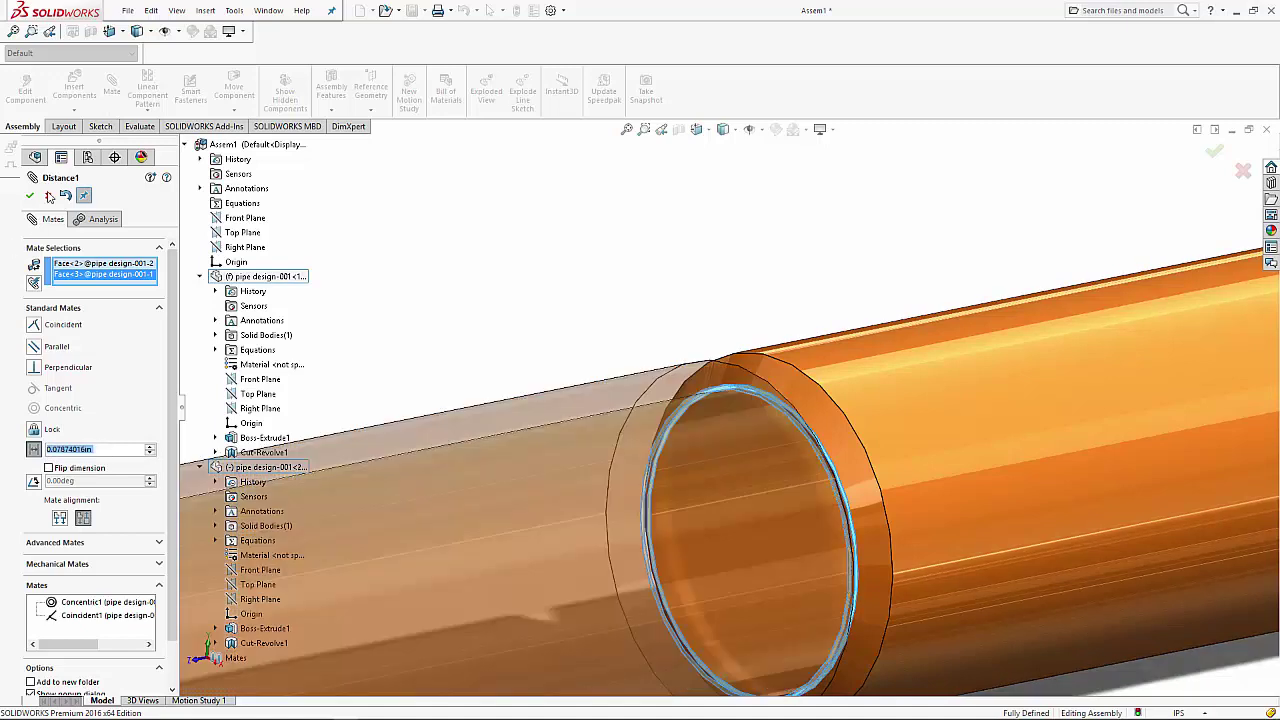
left_click(30, 195)
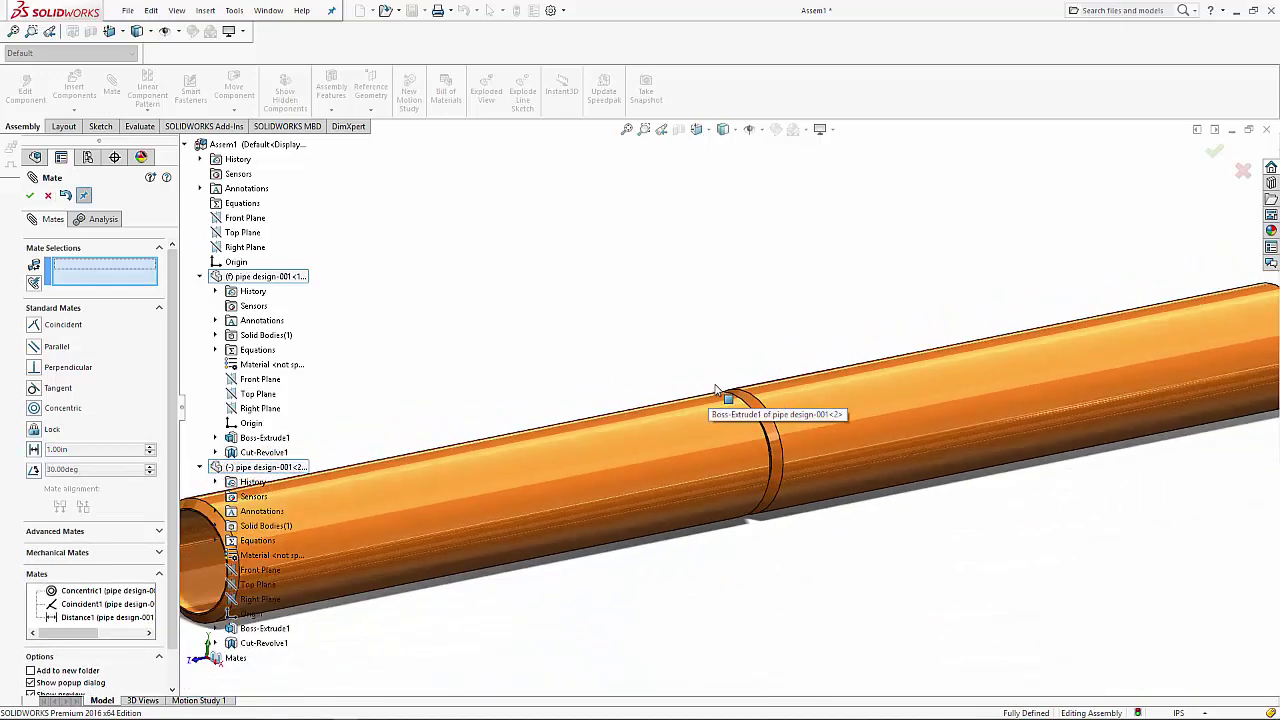
- Check the gap from front and isometric views, then close the Mate PropertyManager
key("ctrl+1")
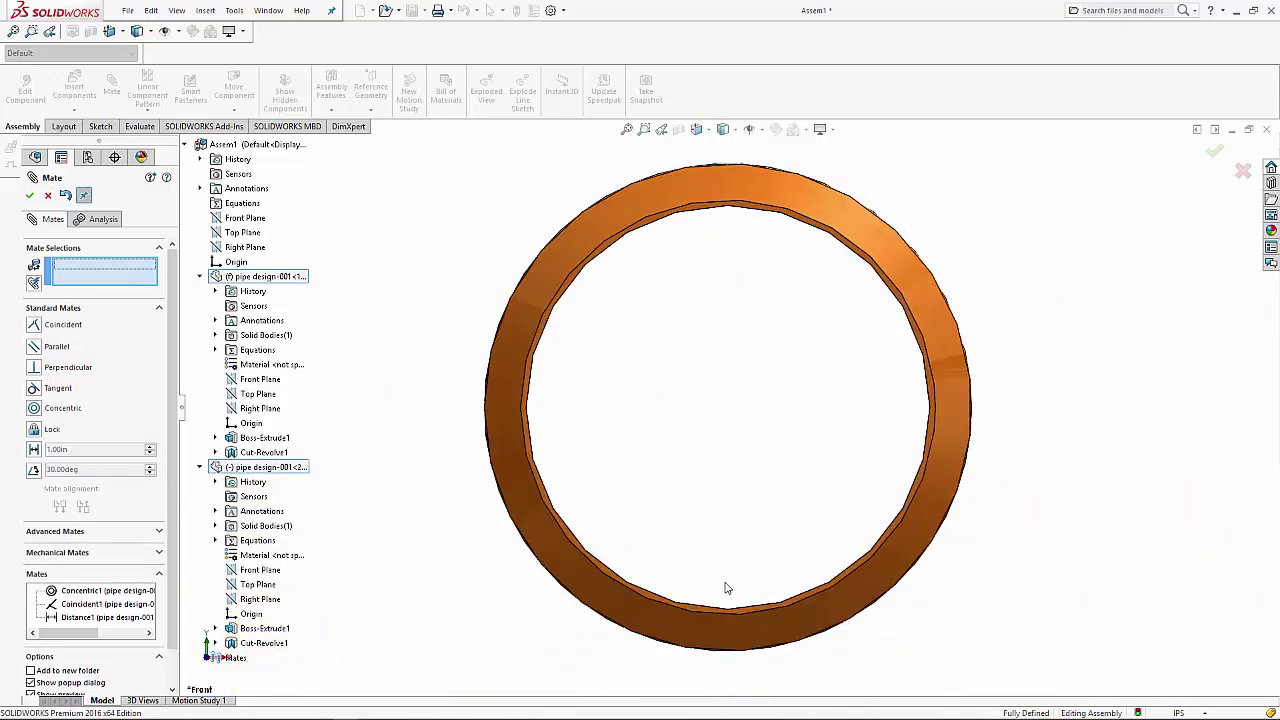
key("ctrl+7")
scroll(817, 523, "down", 2)
scroll(817, 523, "down", 3)
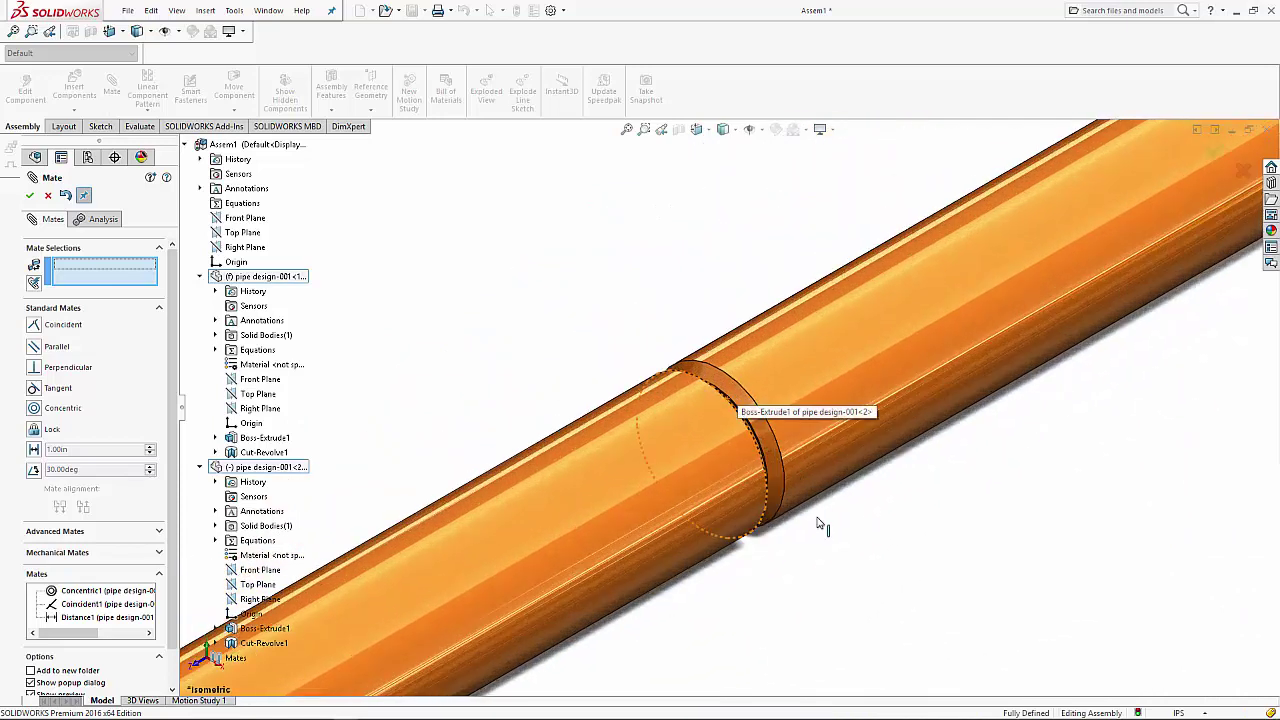
middle_click_drag(817, 523, 760, 470)
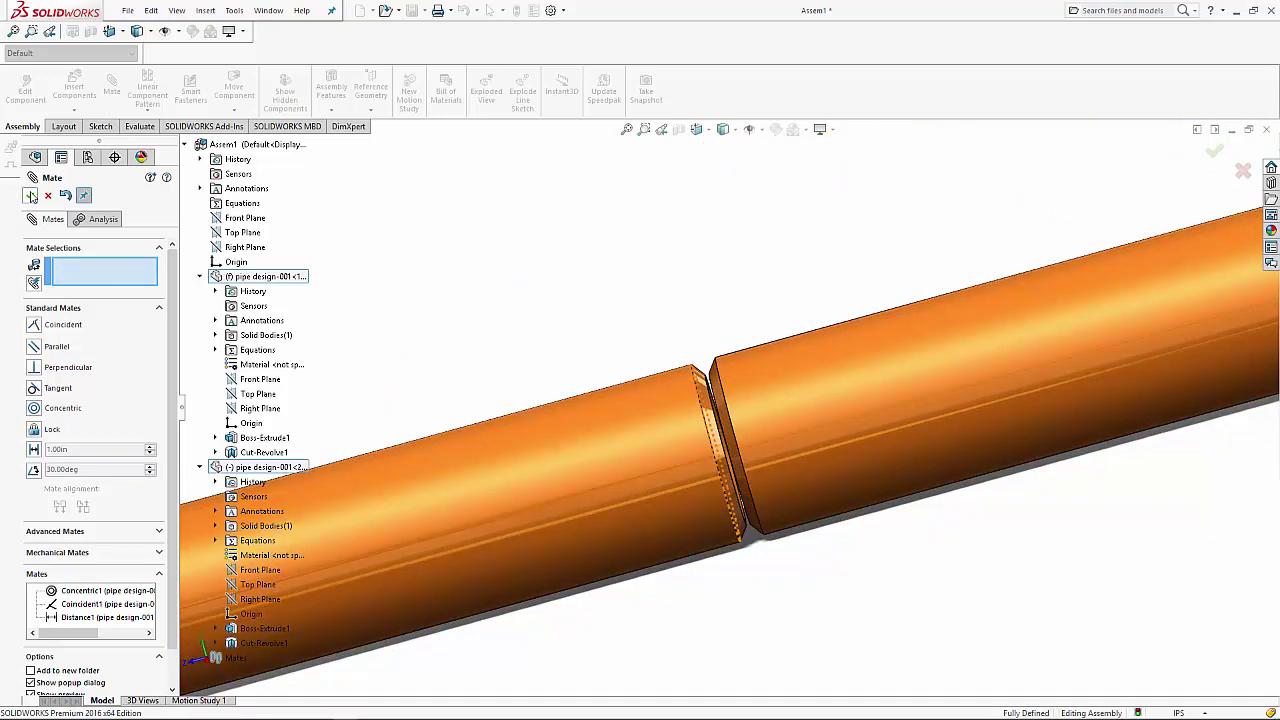
left_click(31, 196)
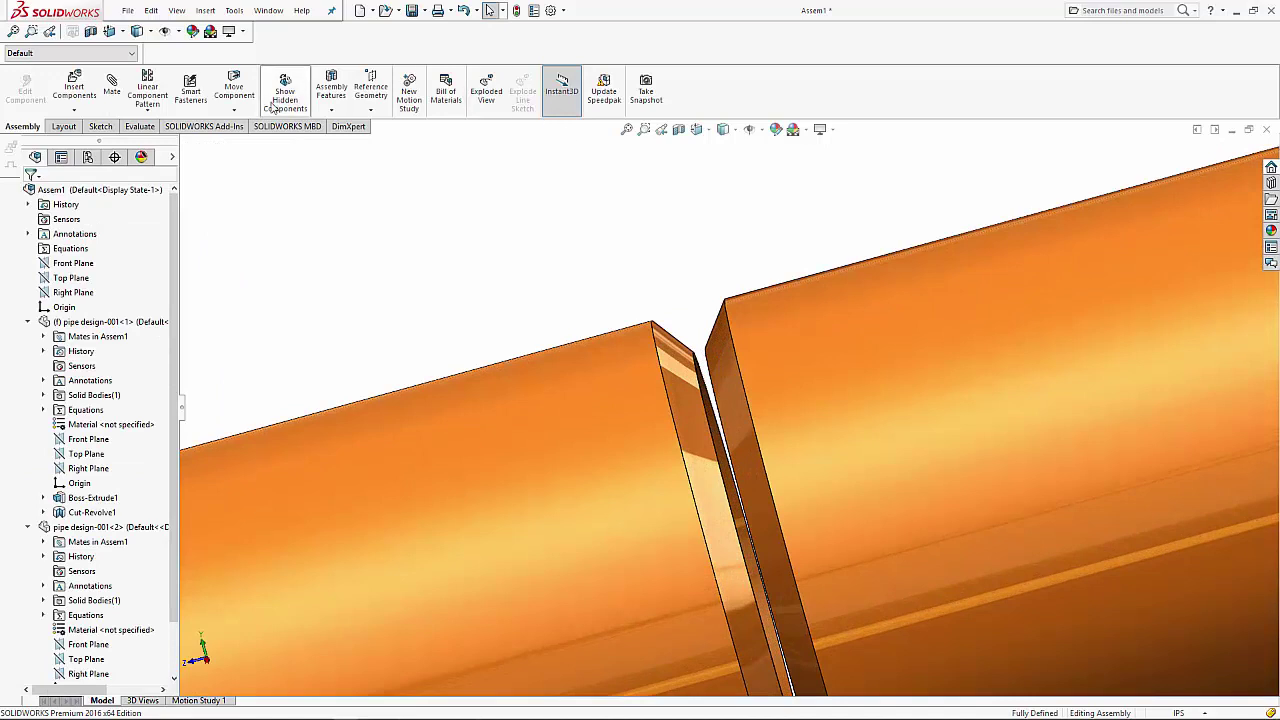
- Create an all-around Weld Bead between the two pipe end faces
left_click(325, 114)
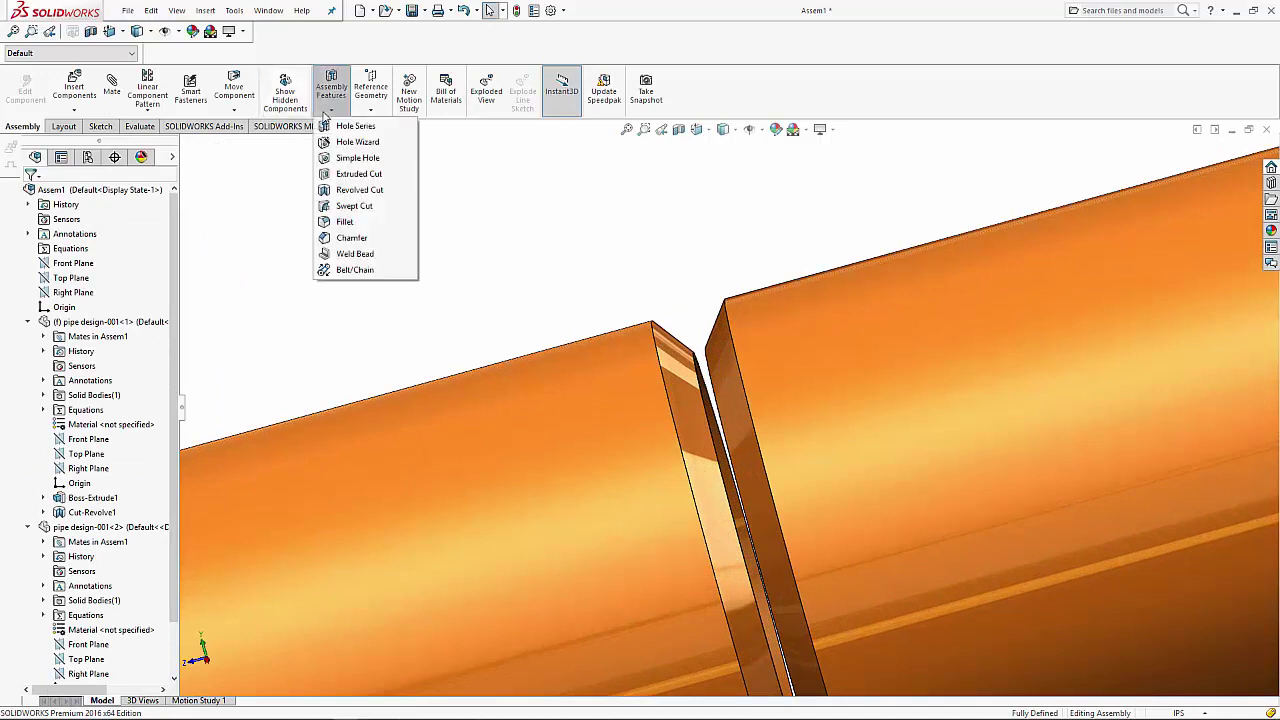
left_click(372, 256)
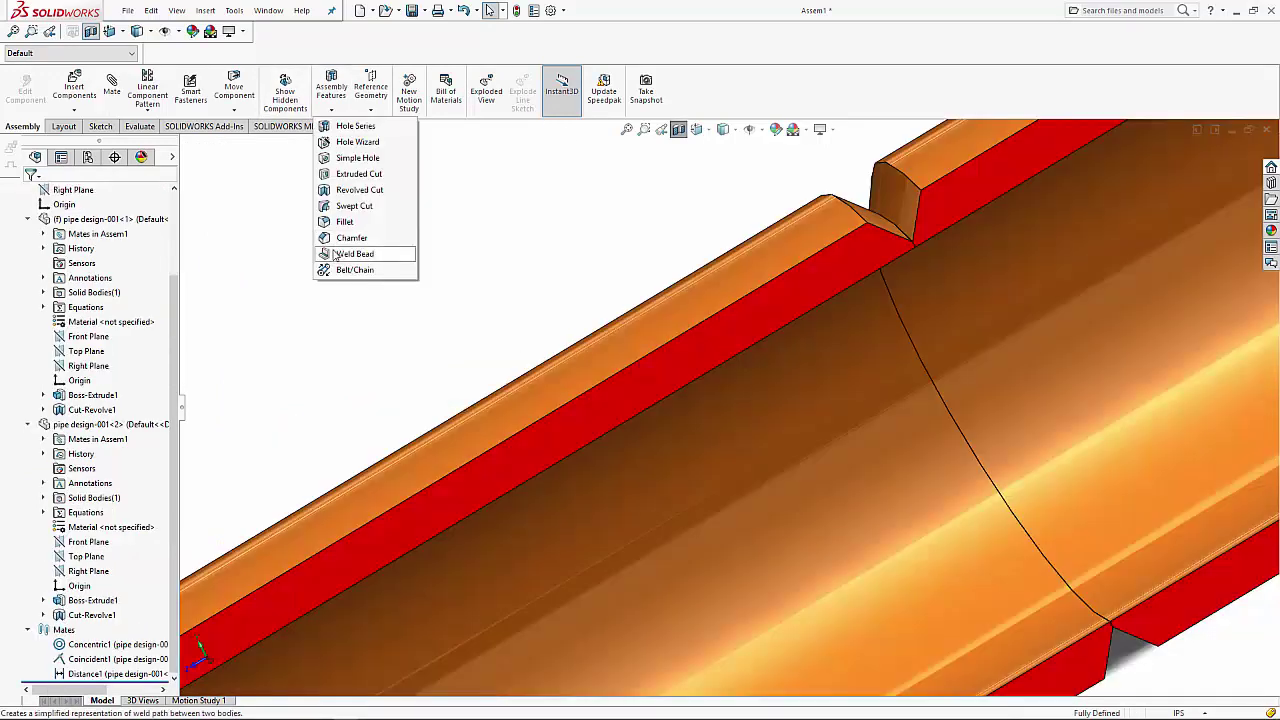
left_click(360, 252)
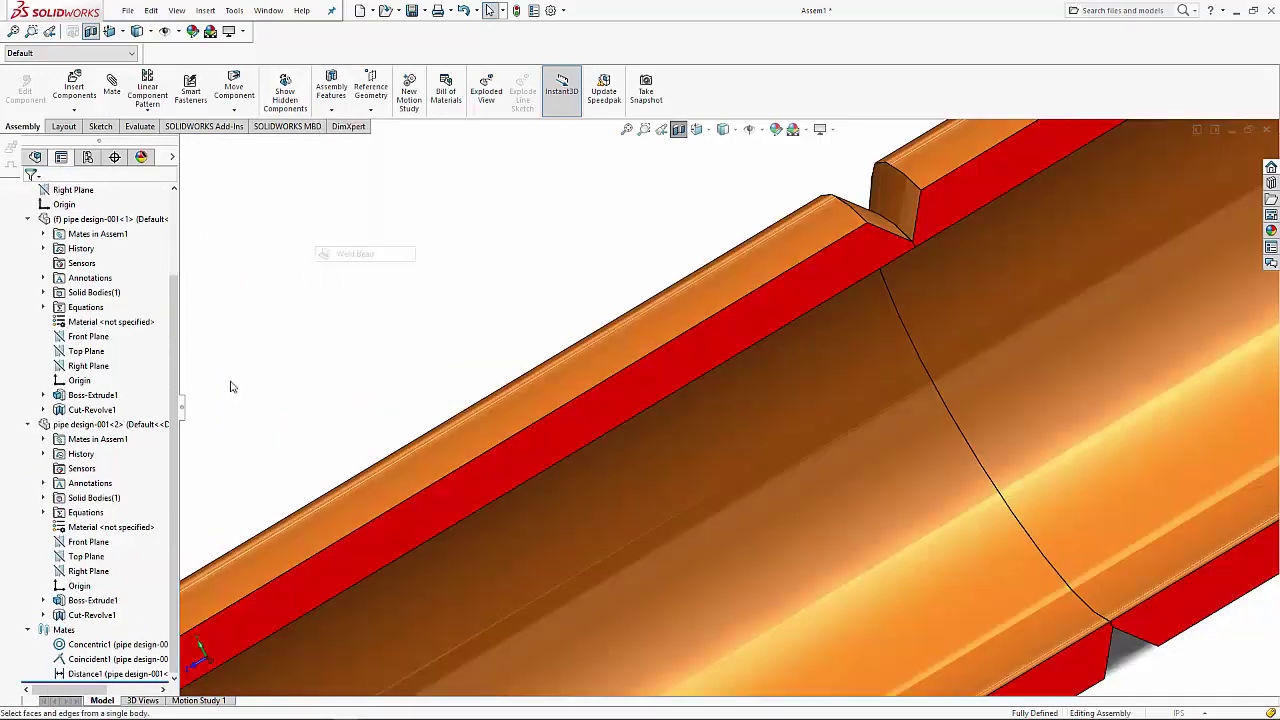
left_click(877, 222)
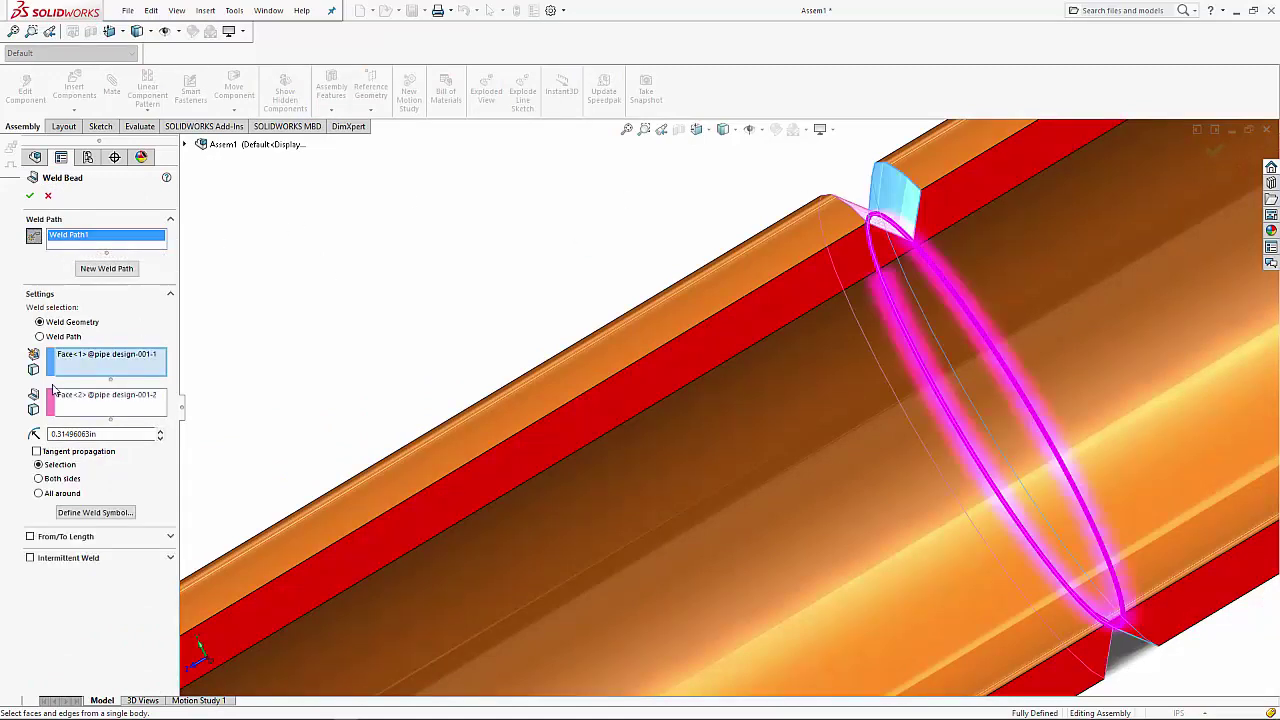
left_click(109, 434)
left_click_drag(106, 434, 40, 437)
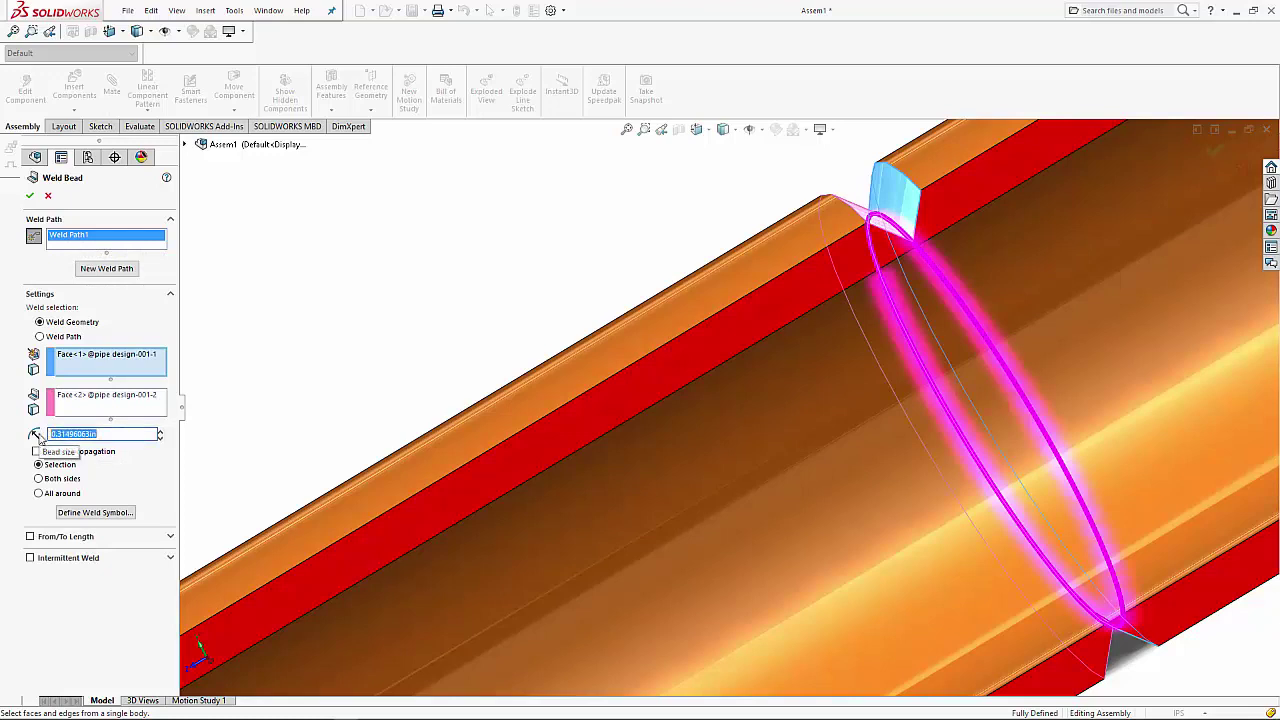
left_click(39, 494)
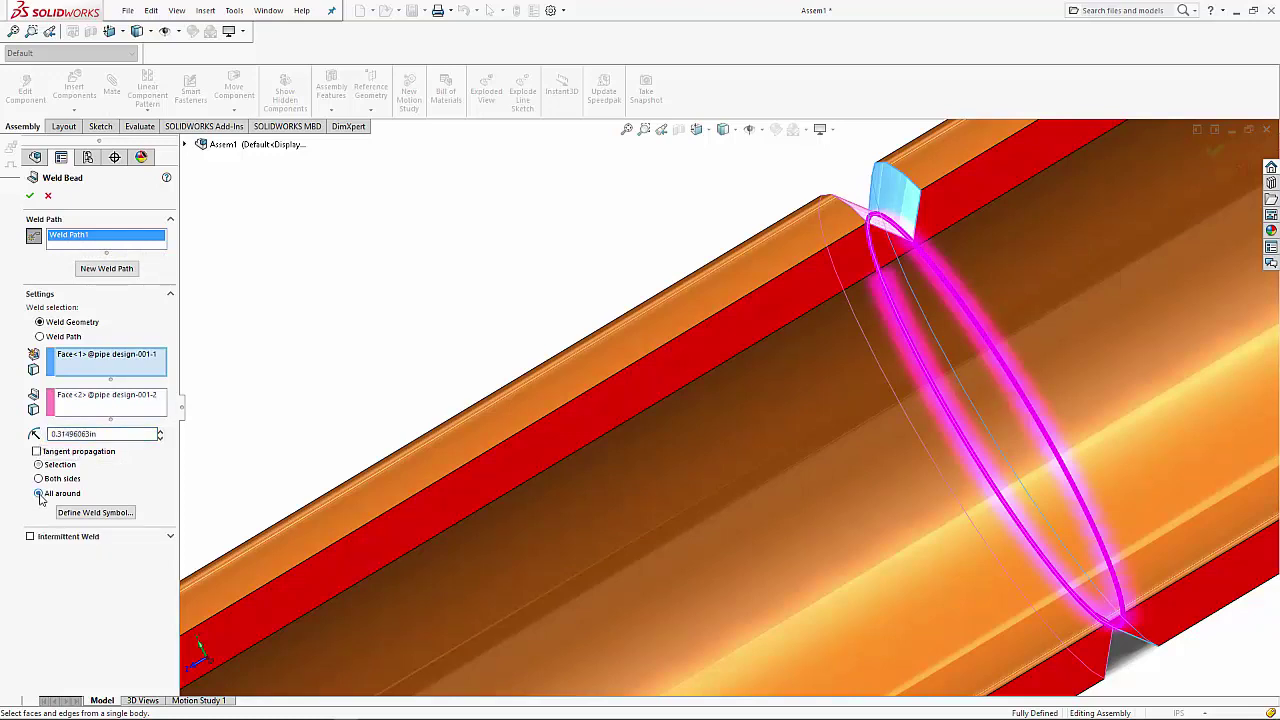
double_click(63, 433)
left_click(29, 196)
scroll(857, 285, "down", 5)
mouse_move(857, 285)
middle_mouse_down()
mouse_move(972, 203)
mouse_move(861, 371)
middle_mouse_up()
scroll(972, 203, "up", 5)
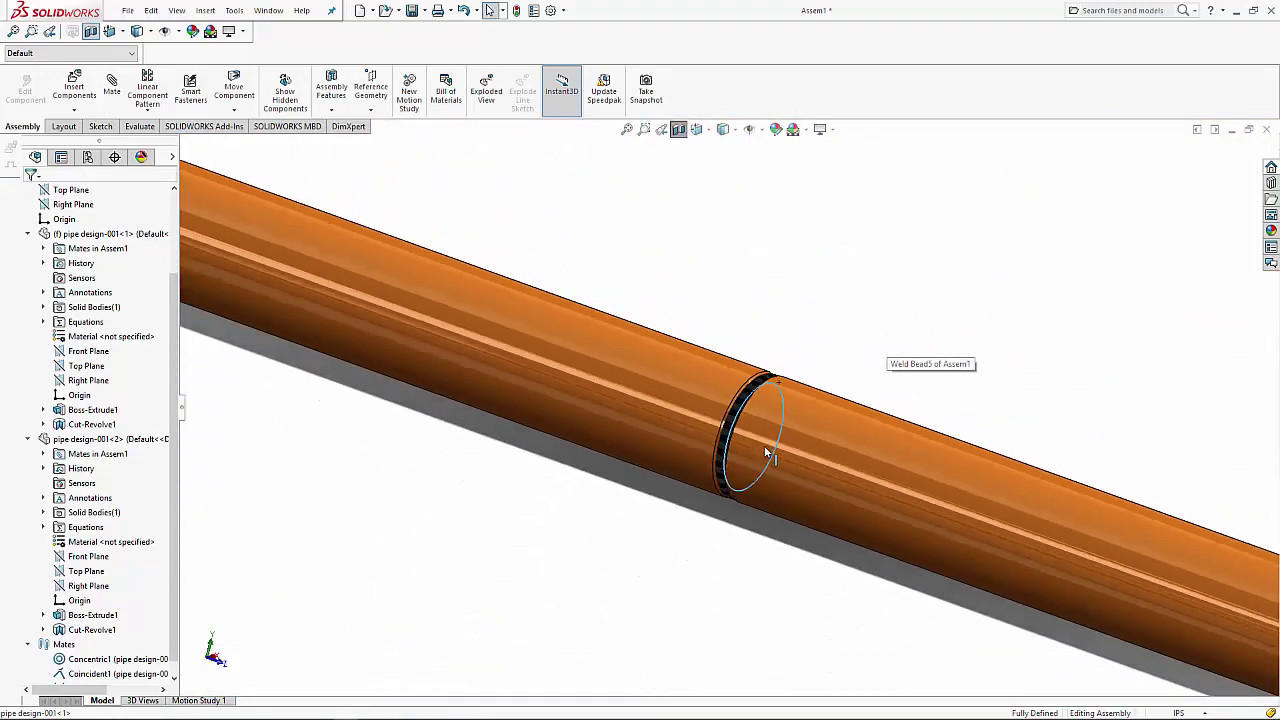
scroll(494, 466, "down", 2)
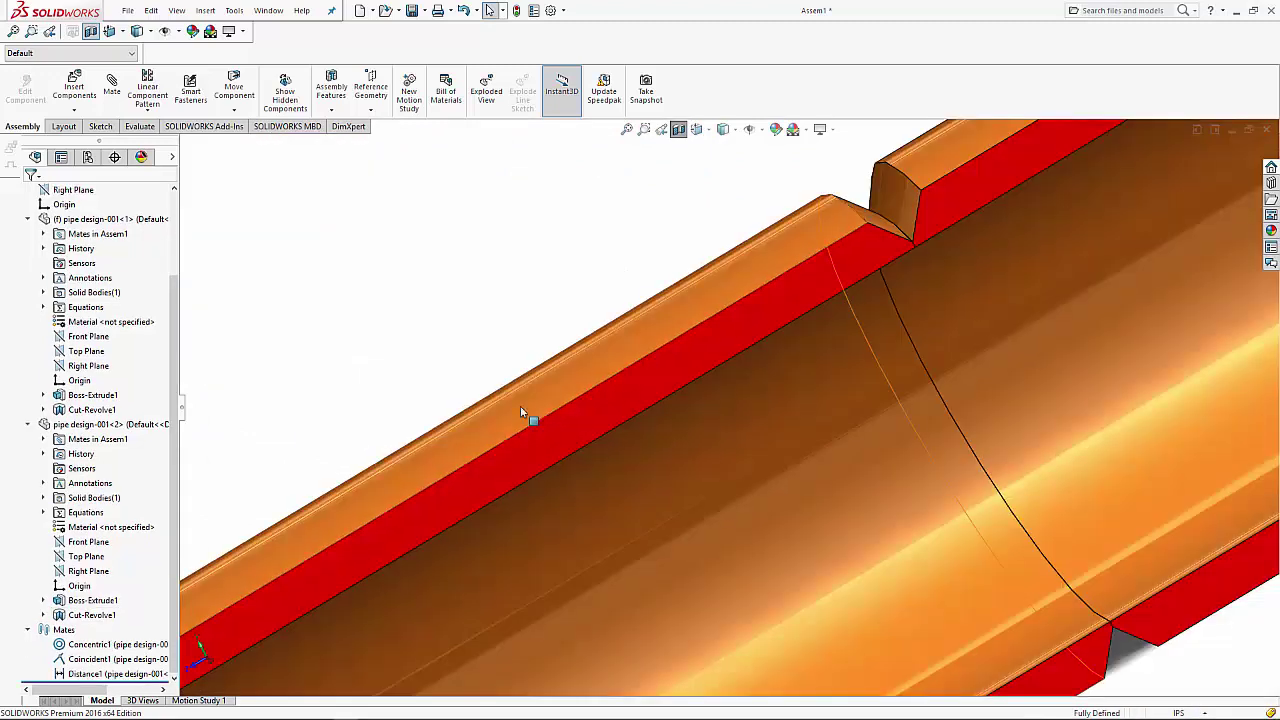
- Add a second Weld Bead on the joint faces with a 0.47in bead size
left_click(322, 117)
left_click(355, 253)
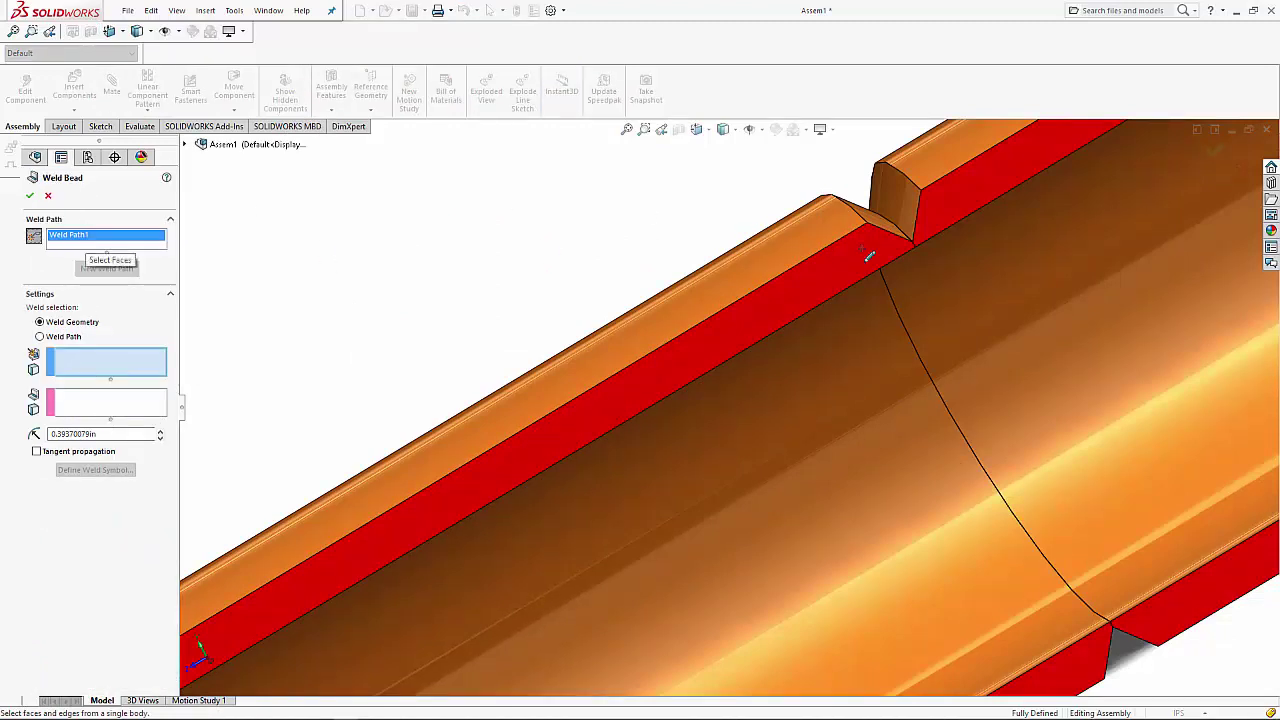
left_click_drag(890, 224, 828, 252)
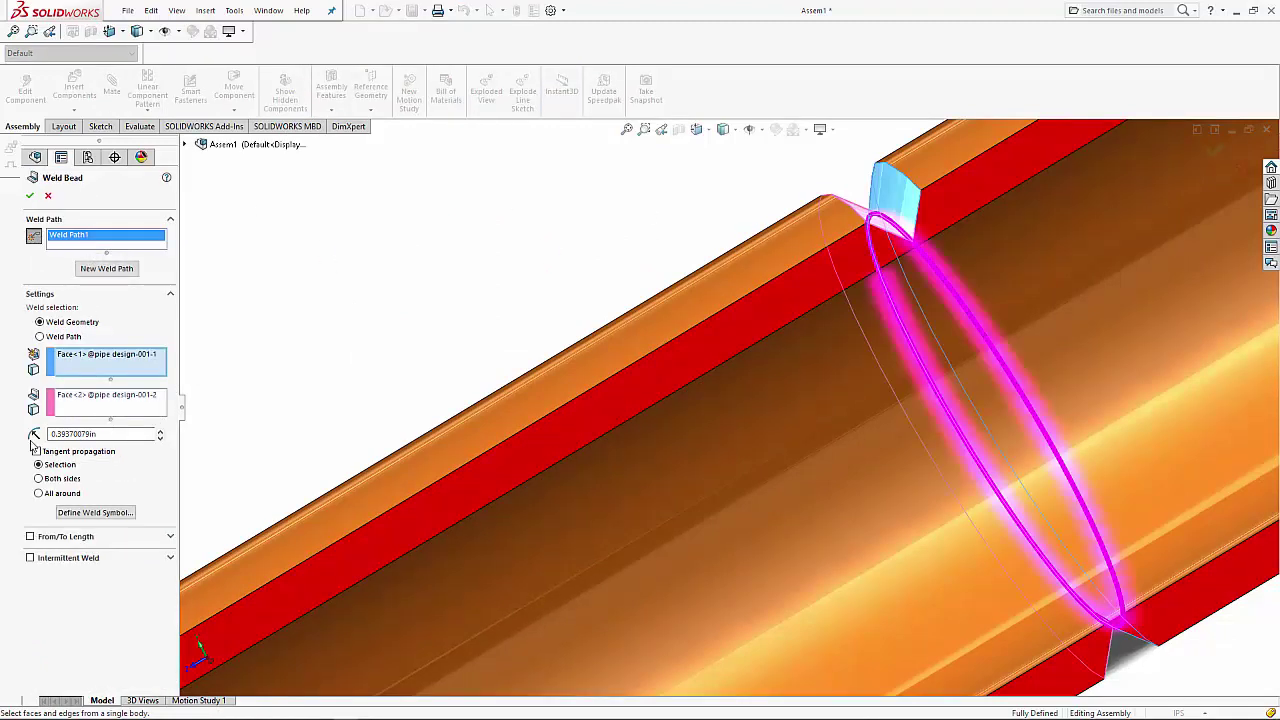
left_click_drag(124, 437, 3, 448)
type("0.47244094")
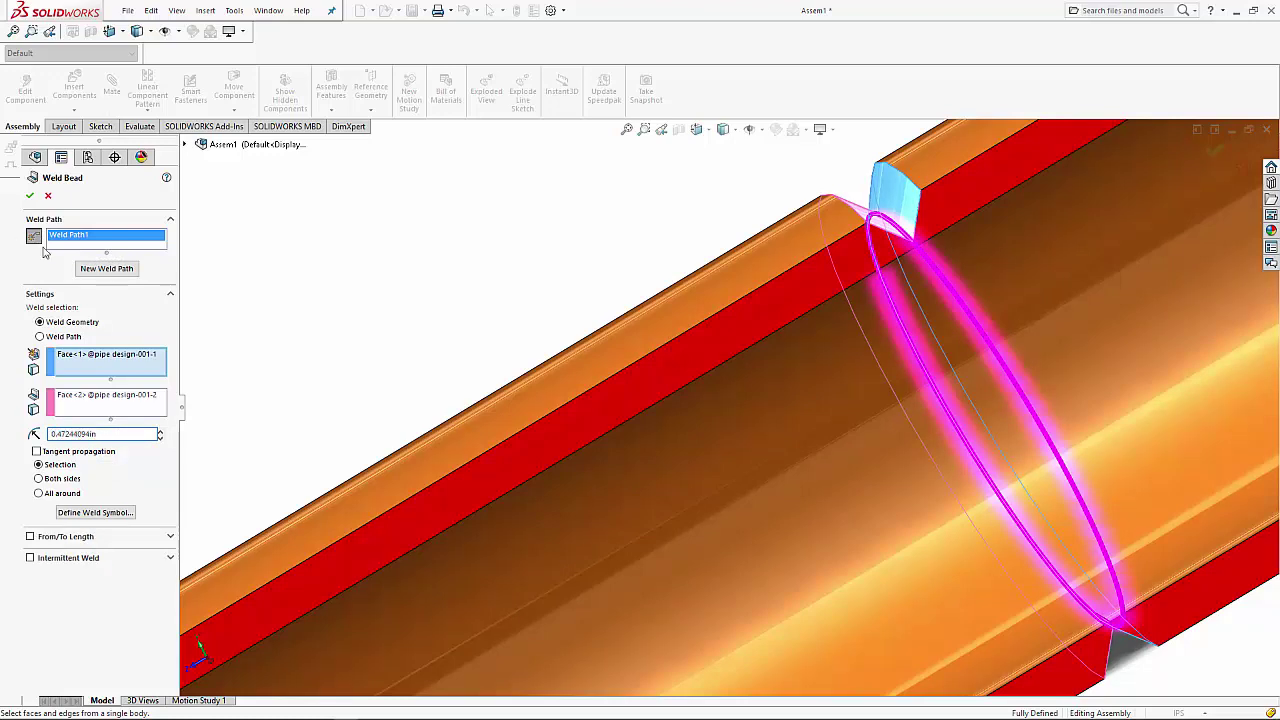
left_click(30, 197)
scroll(673, 260, "up", 3)
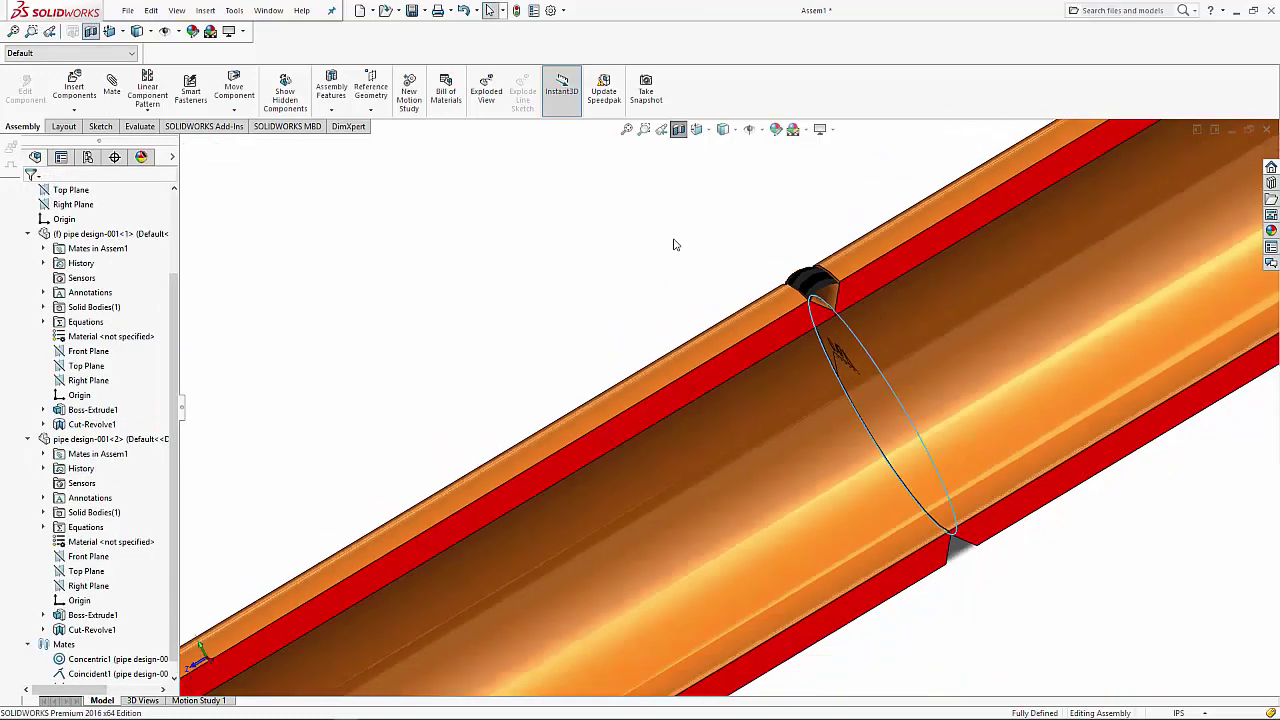
scroll(673, 260, "up", 3)
- Turn off the section view and orbit to inspect the weld ring at the joint
left_click(678, 129)
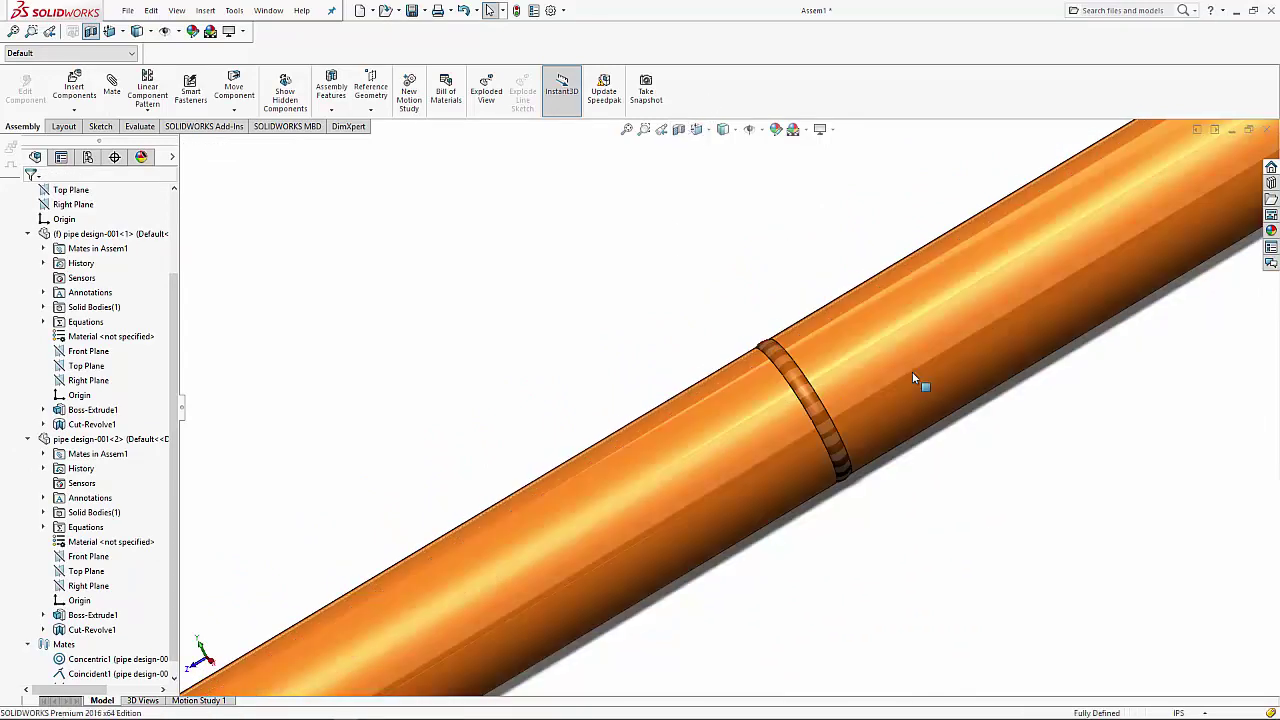
mouse_move(912, 371)
middle_mouse_down()
mouse_move(1006, 437)
mouse_move(846, 491)
mouse_move(886, 517)
middle_mouse_up()
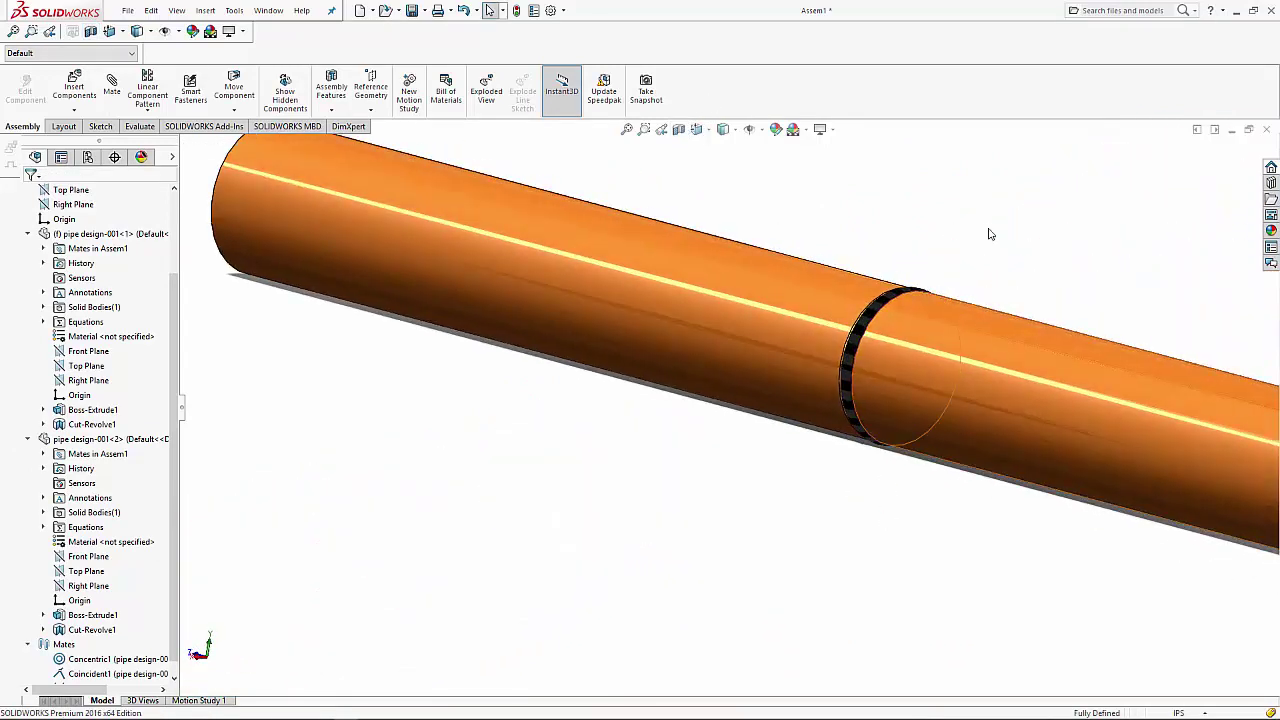
mouse_move(989, 234)
middle_mouse_down()
mouse_move(1042, 284)
mouse_move(1137, 223)
mouse_move(826, 291)
mouse_move(1006, 494)
middle_mouse_up()
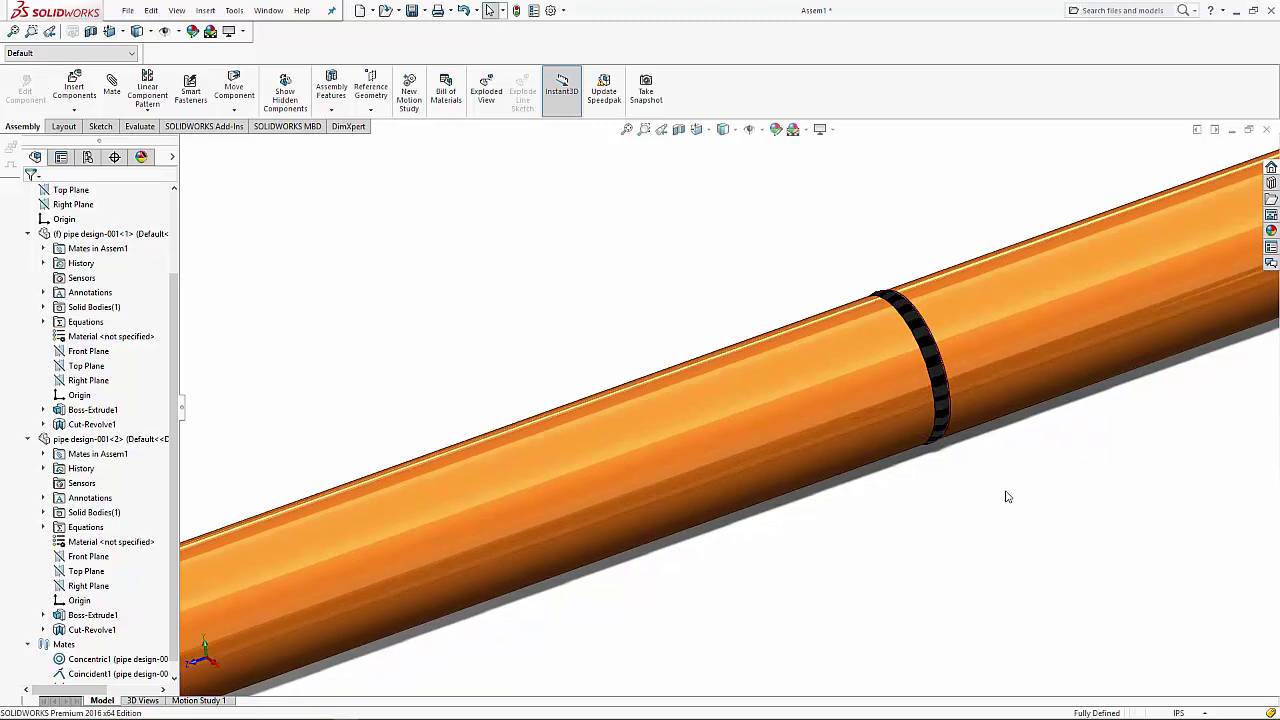
scroll(886, 362, "down", 2)
scroll(880, 353, "down", 3)
left_click(792, 372)
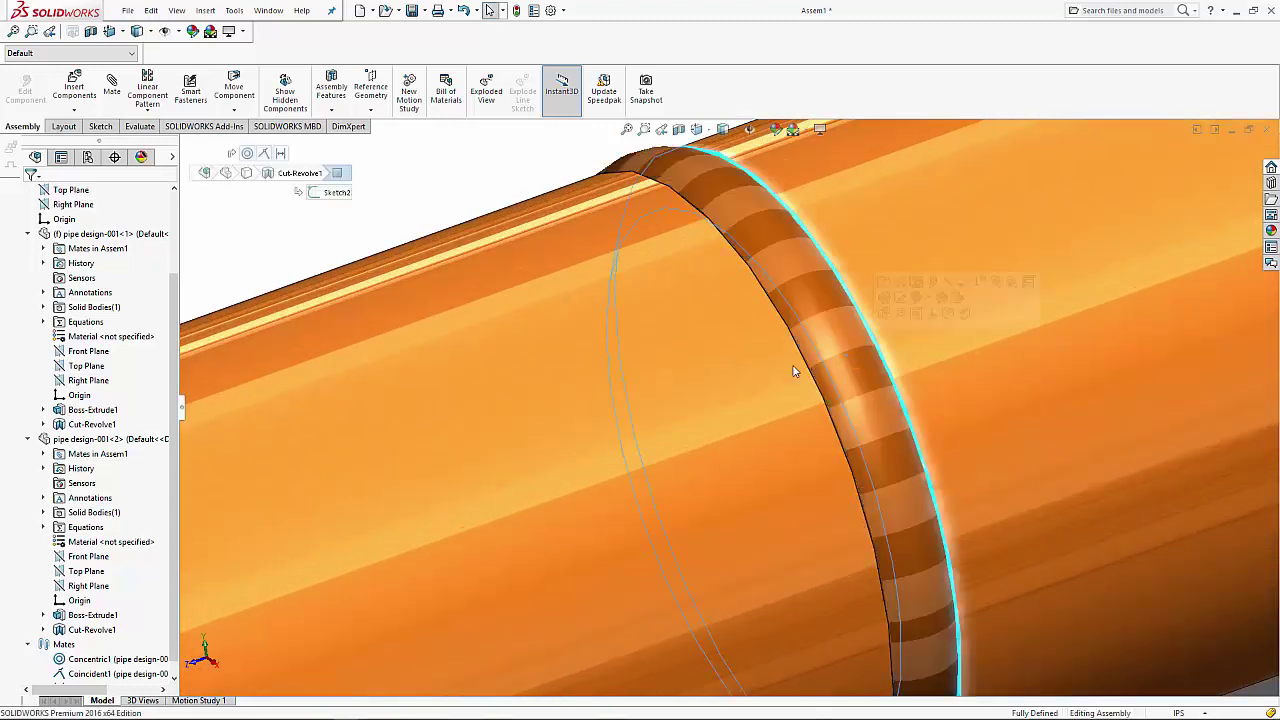
scroll(786, 375, "up", 3)
scroll(766, 394, "up", 2)
left_click(737, 263)
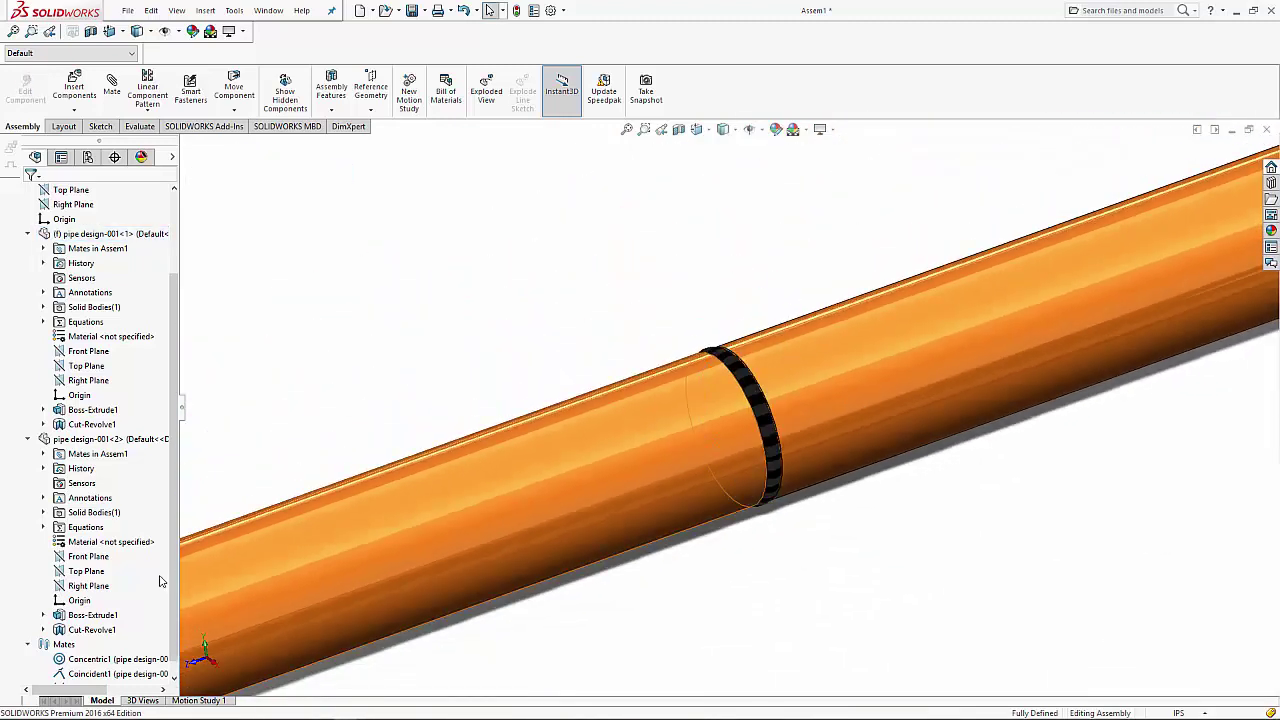
- Give the 0.47in Fillet Weld an Arc welding process and E70 weld material in its Properties
scroll(181, 421, "up", 3)
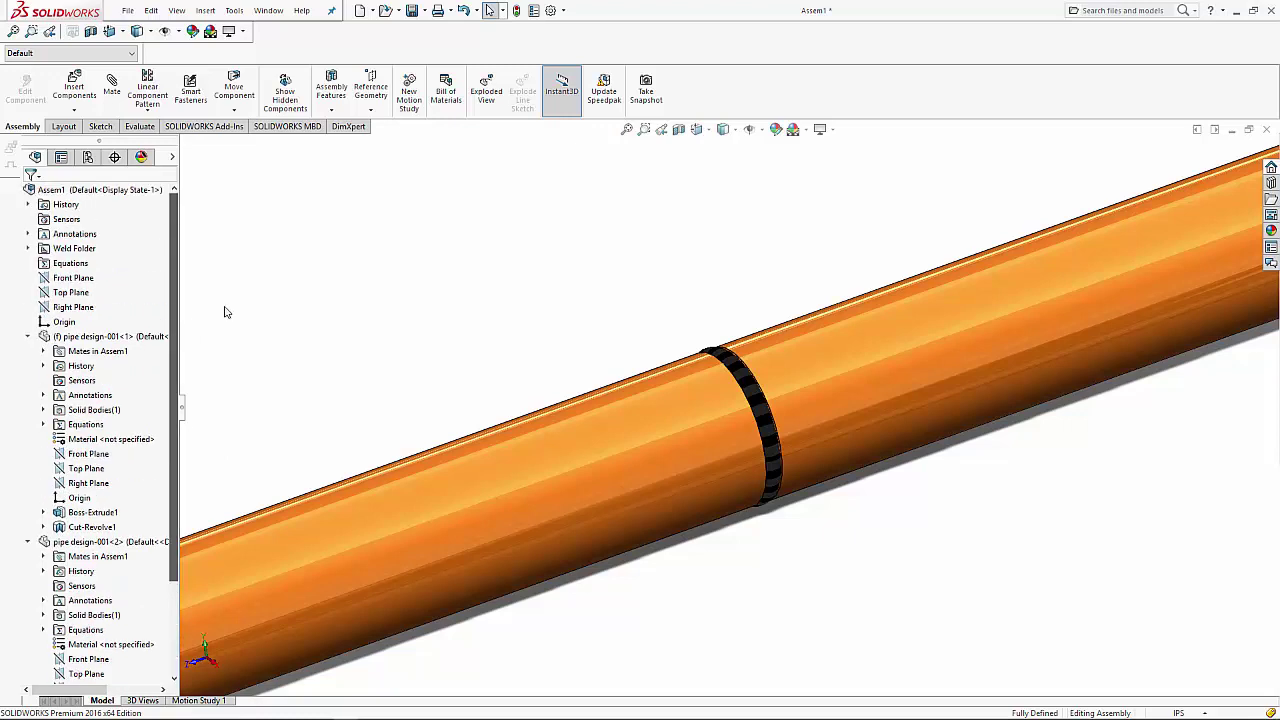
left_click(28, 248)
left_click(83, 265)
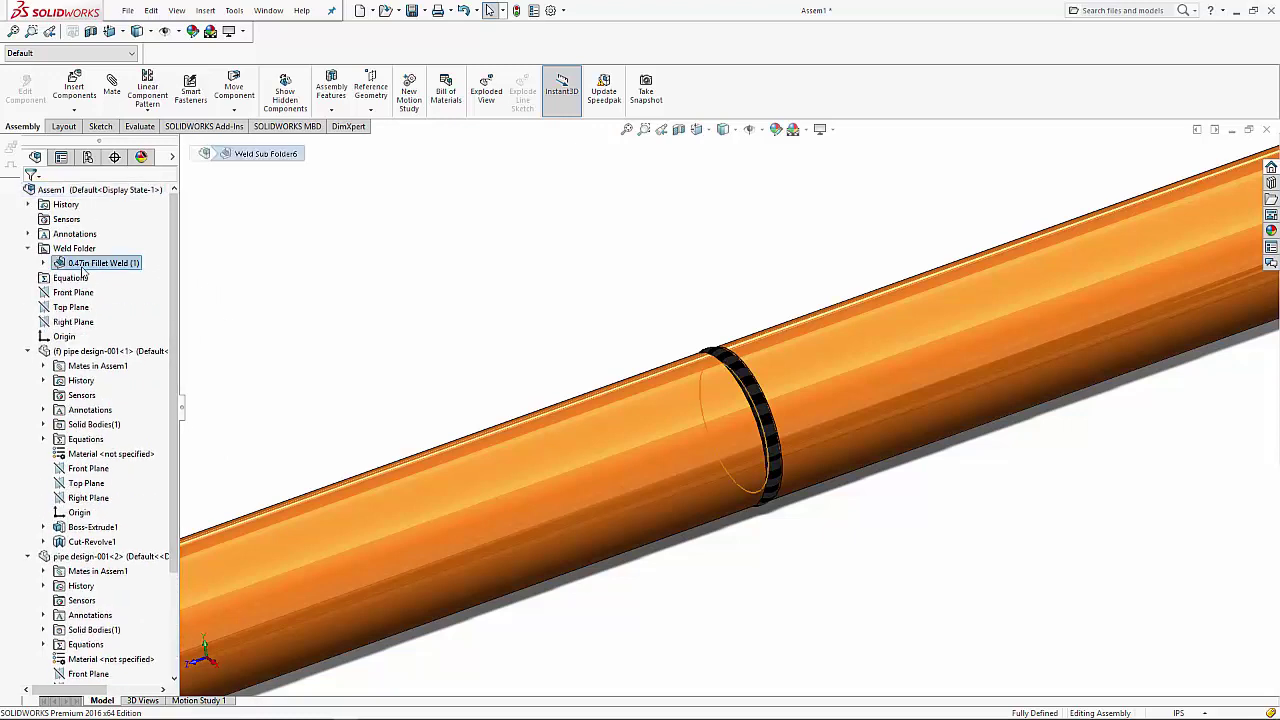
right_click(83, 268)
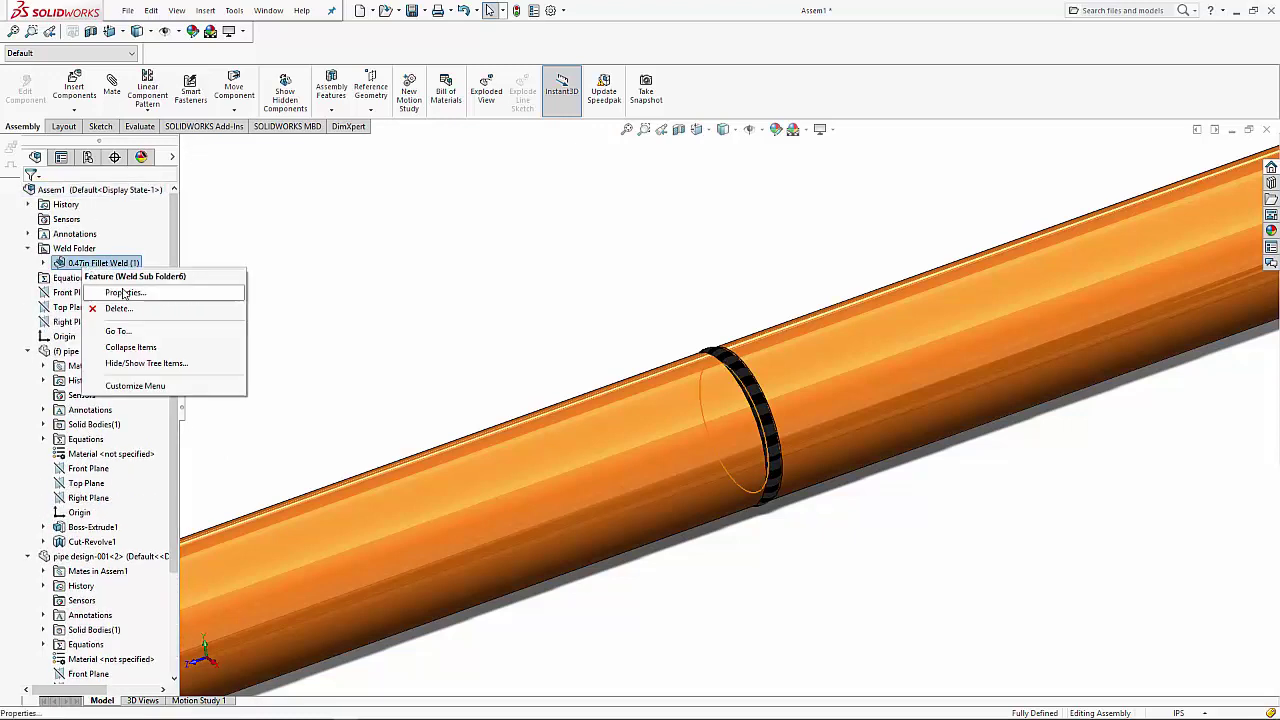
left_click(120, 290)
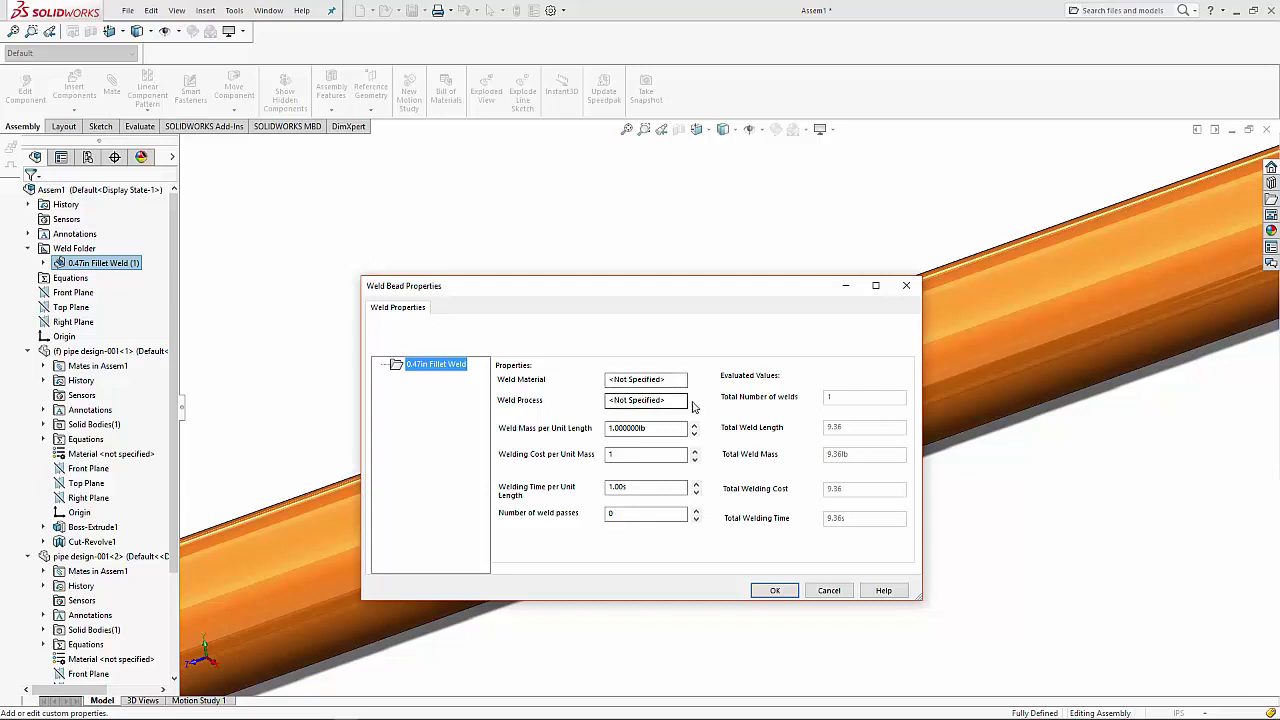
double_click(652, 400)
key("BackSpace")
type("Arc welding")
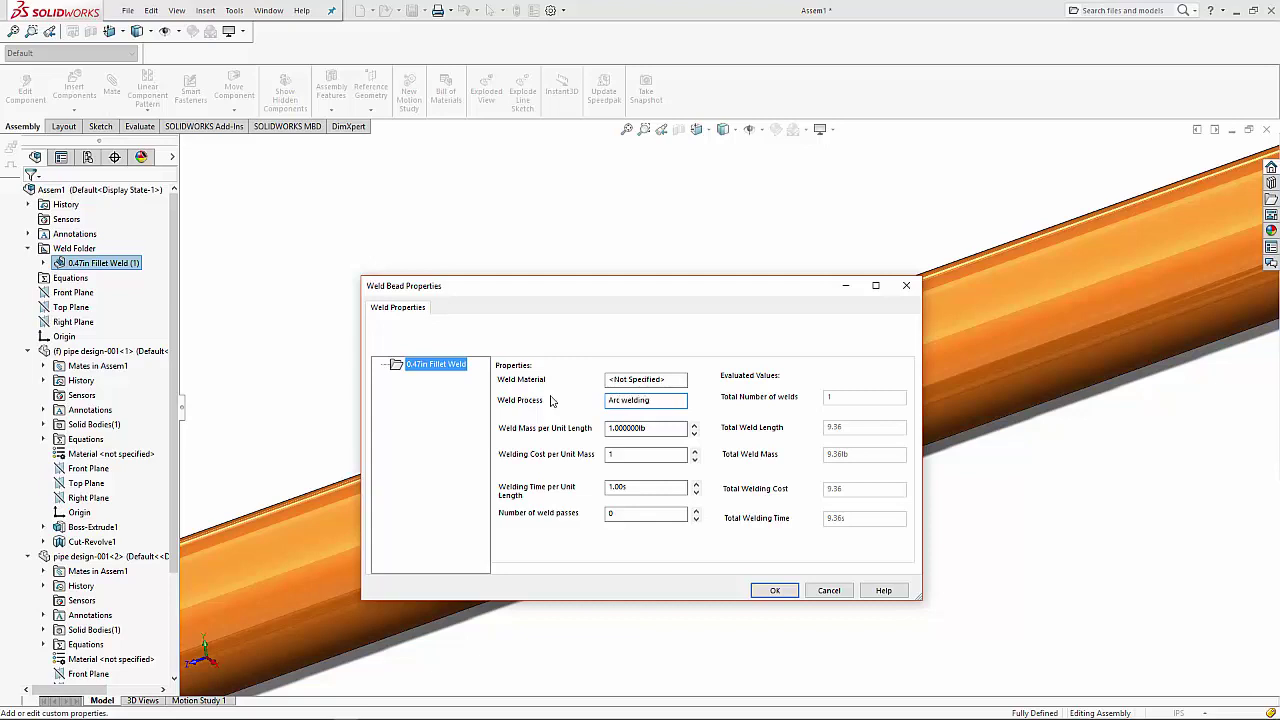
key("shift+Tab")
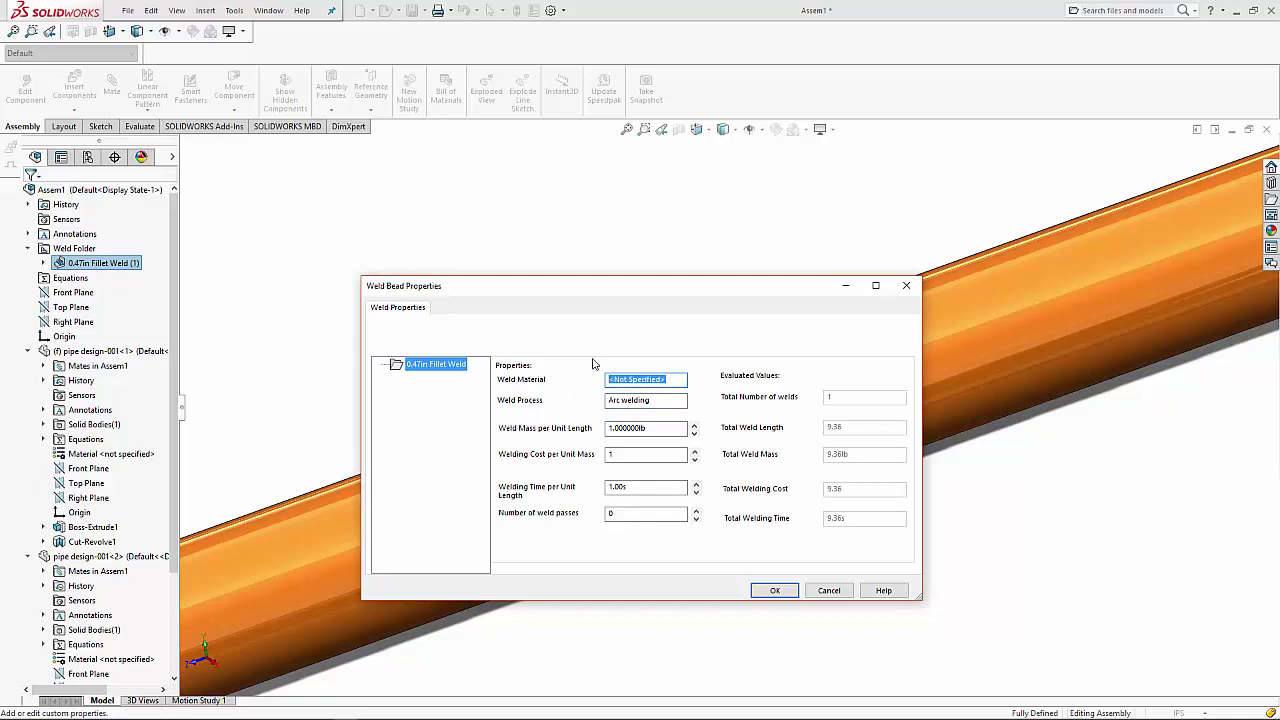
key("BackSpace")
type("E70")
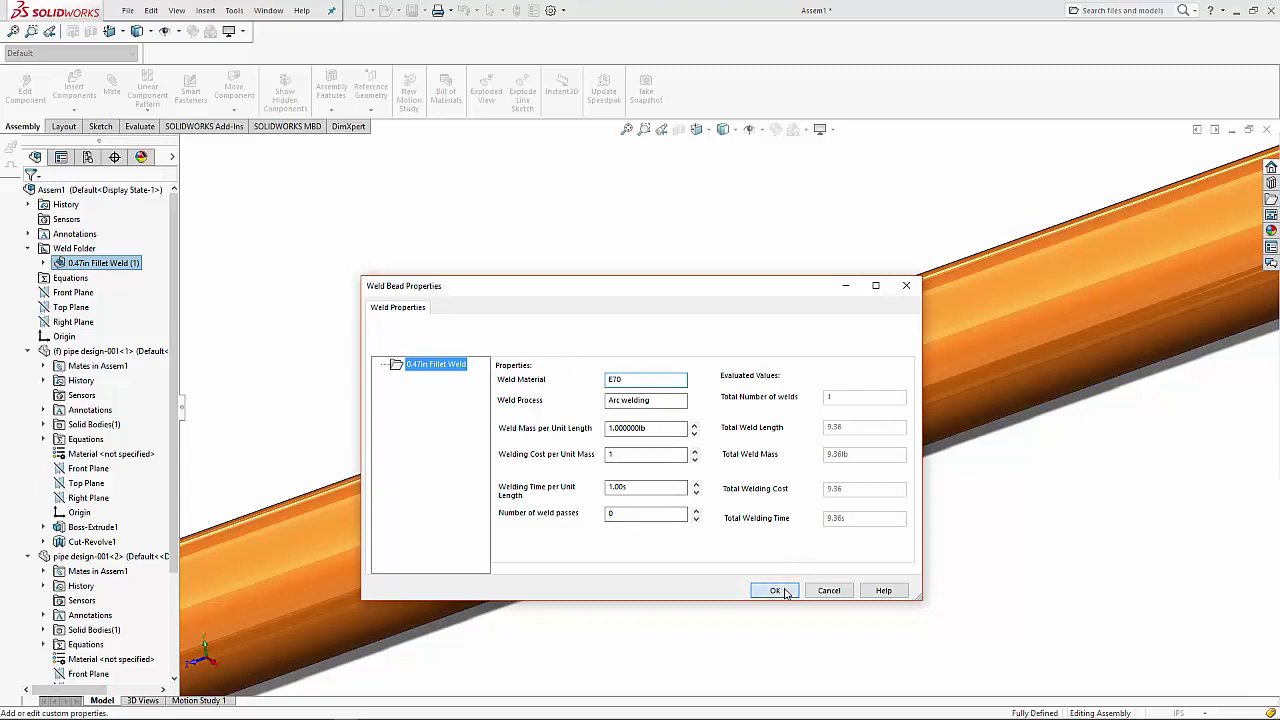
left_click(775, 591)
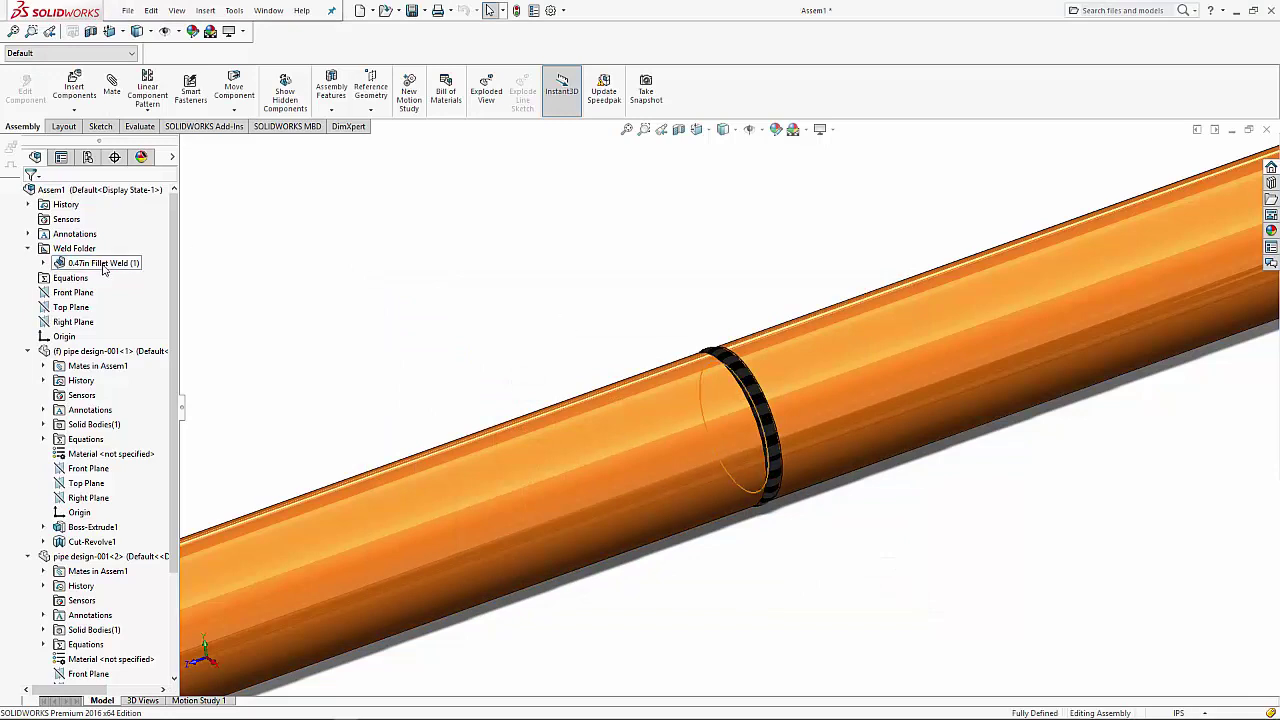
- Fit the pipe in isometric view and browse the Design Library to routing > piping > flanges
key("f")
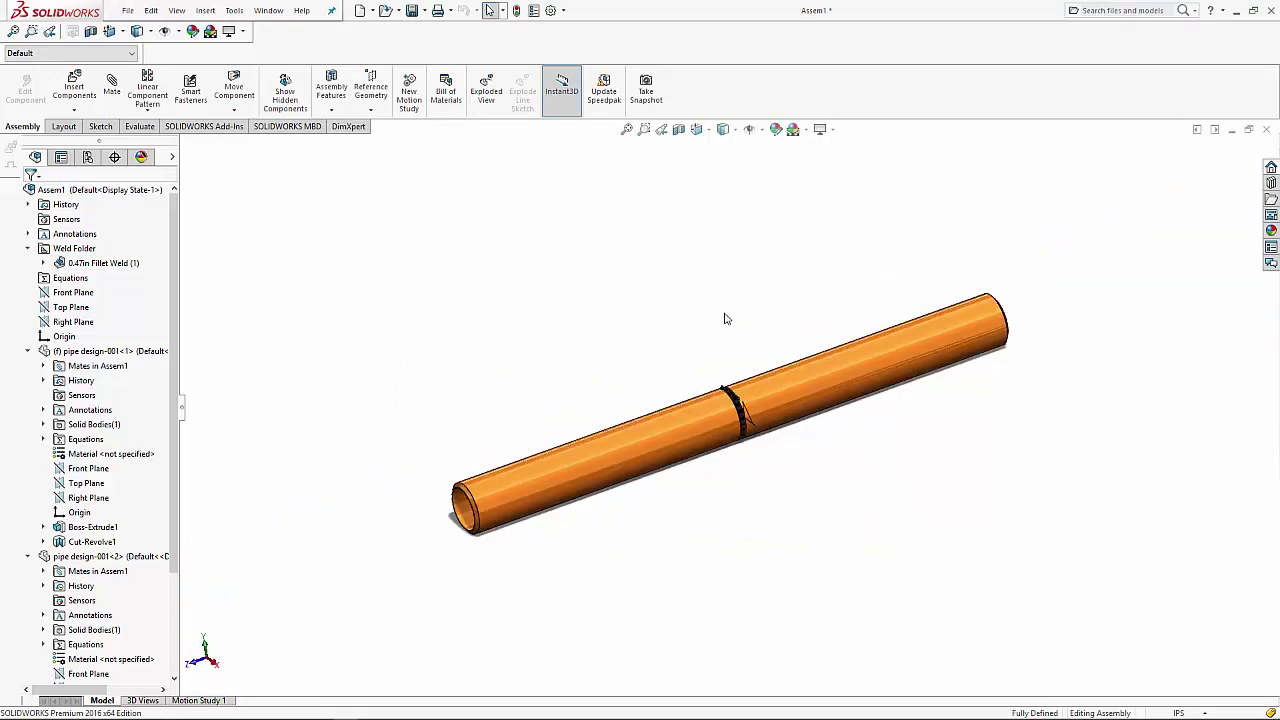
key("ctrl+7")
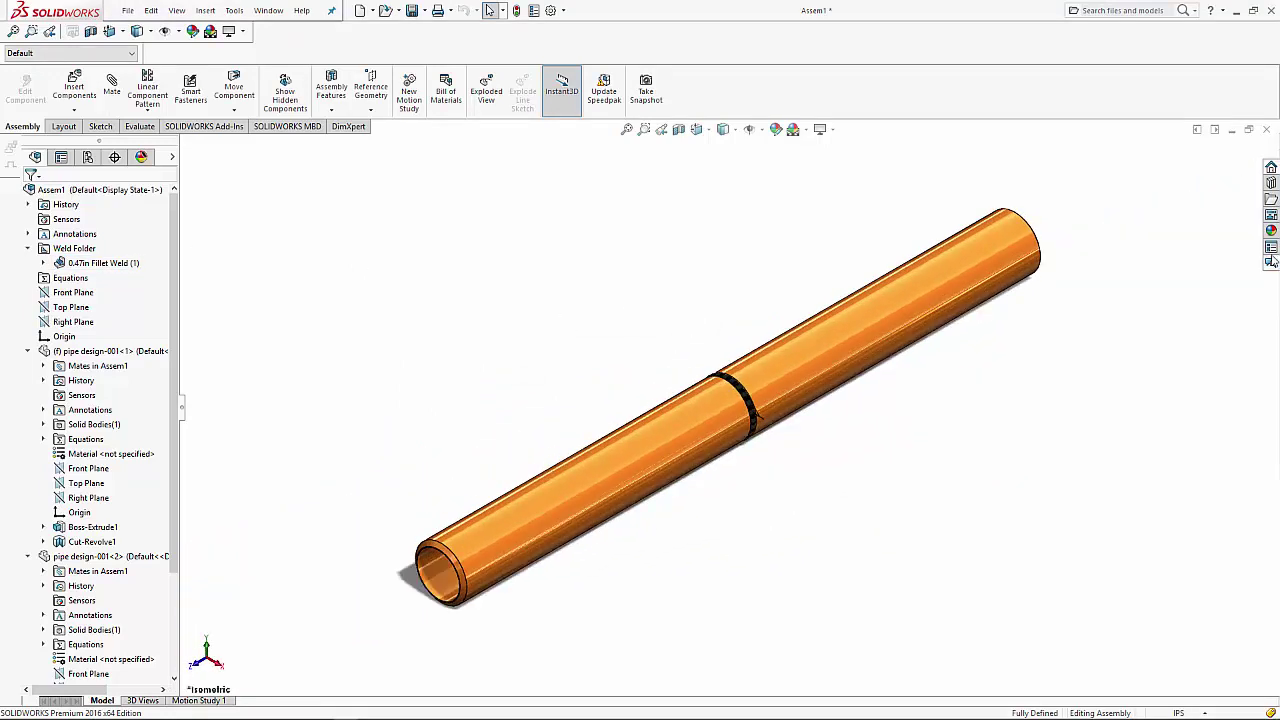
left_click(1272, 183)
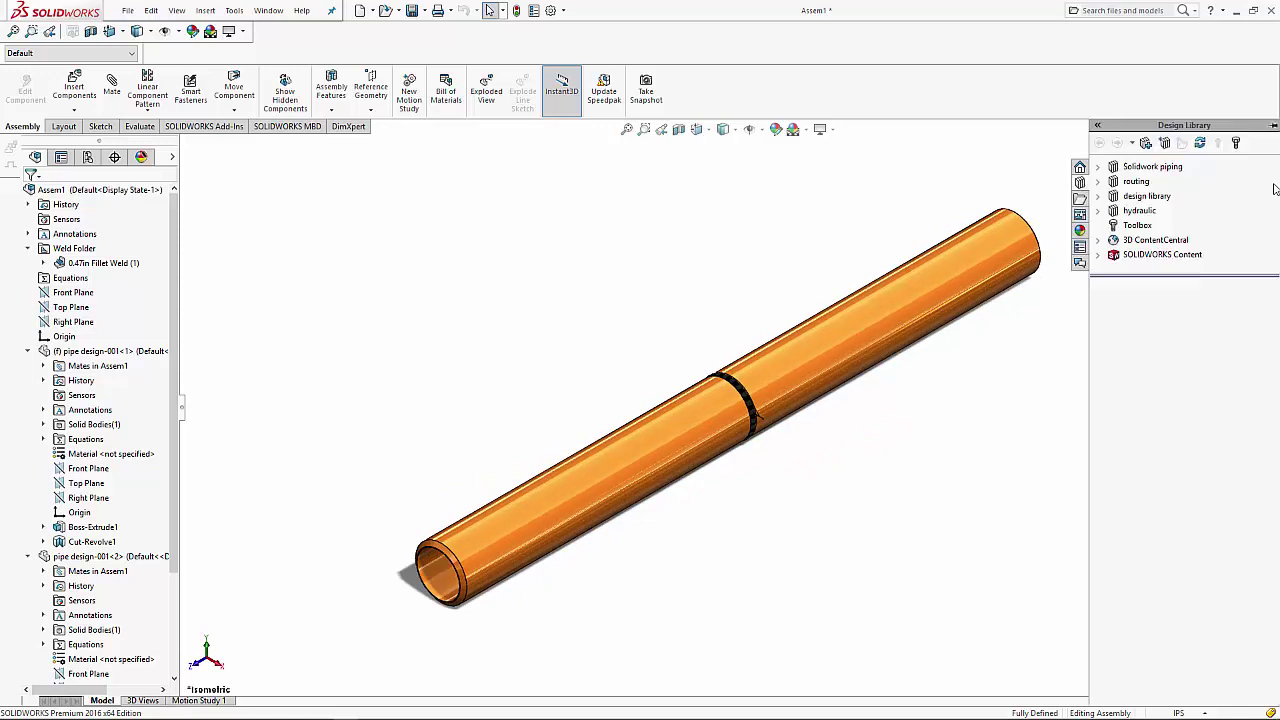
left_click(1136, 181)
left_click(1205, 356)
double_click(1205, 356)
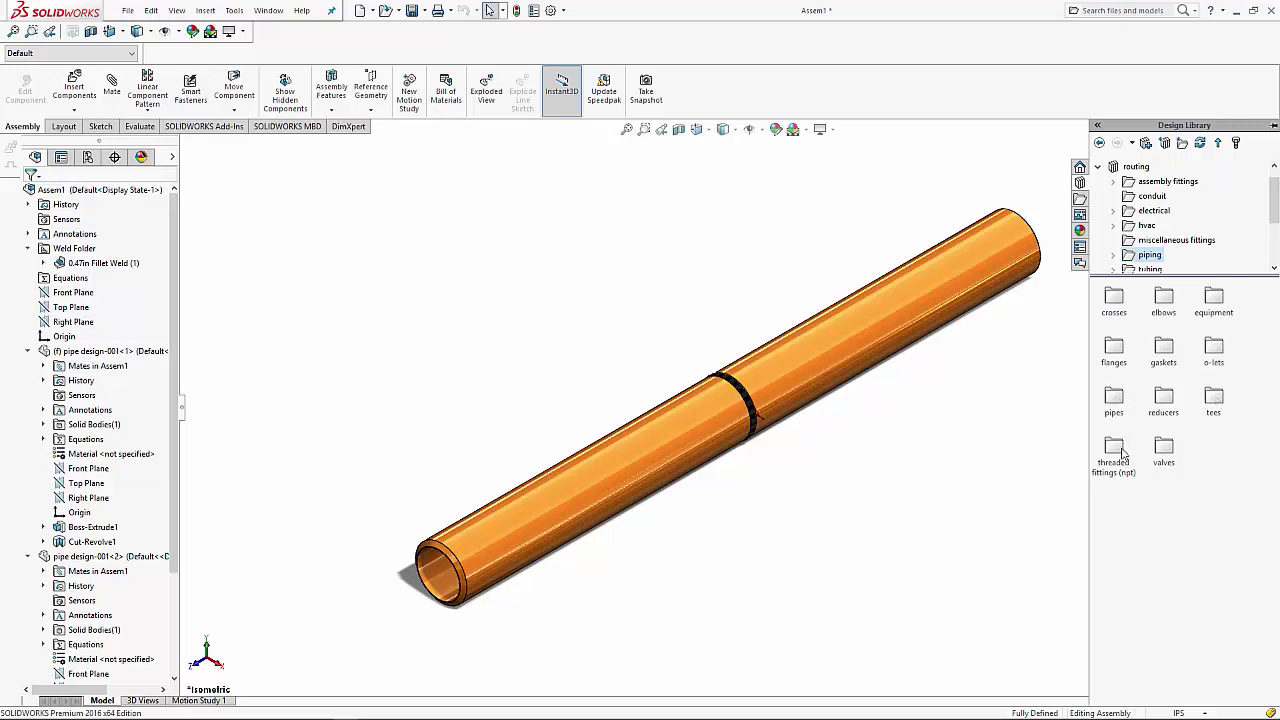
double_click(1114, 348)
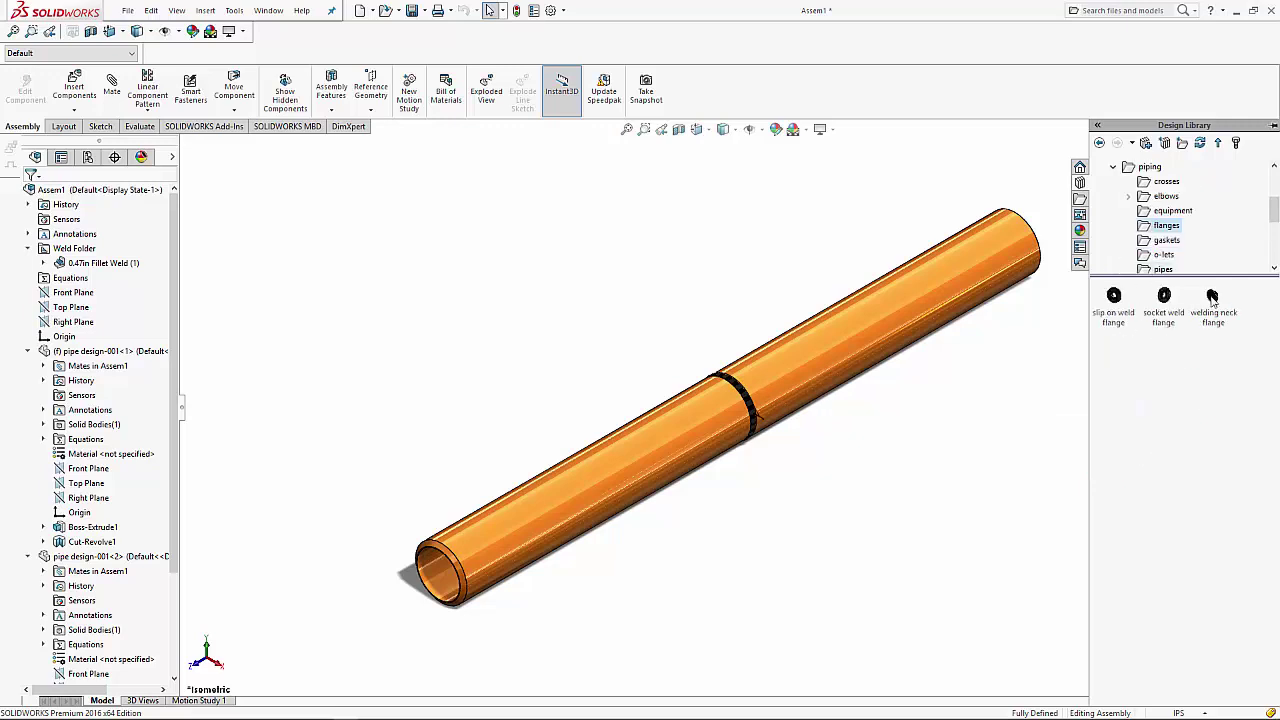
- Insert a welding neck flange using the WNeck Flange 150-NPS3 configuration
left_click_drag(1212, 300, 322, 571)
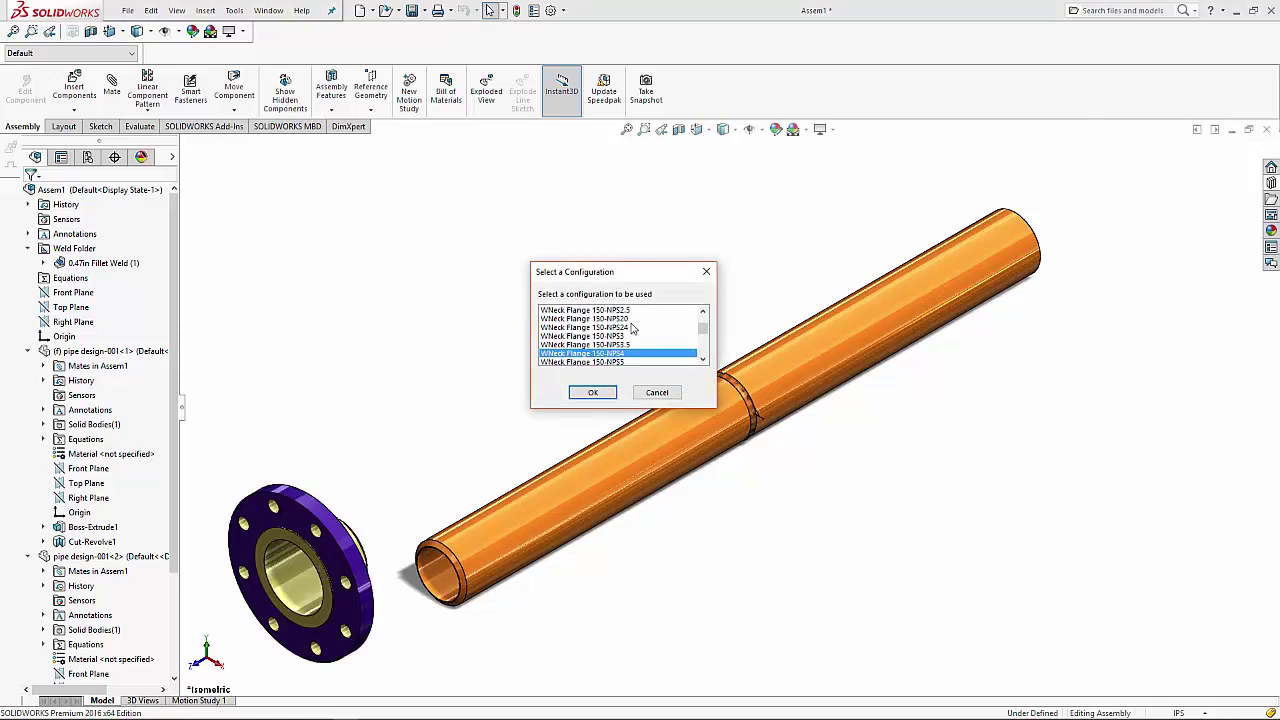
scroll(632, 327, "up", 1)
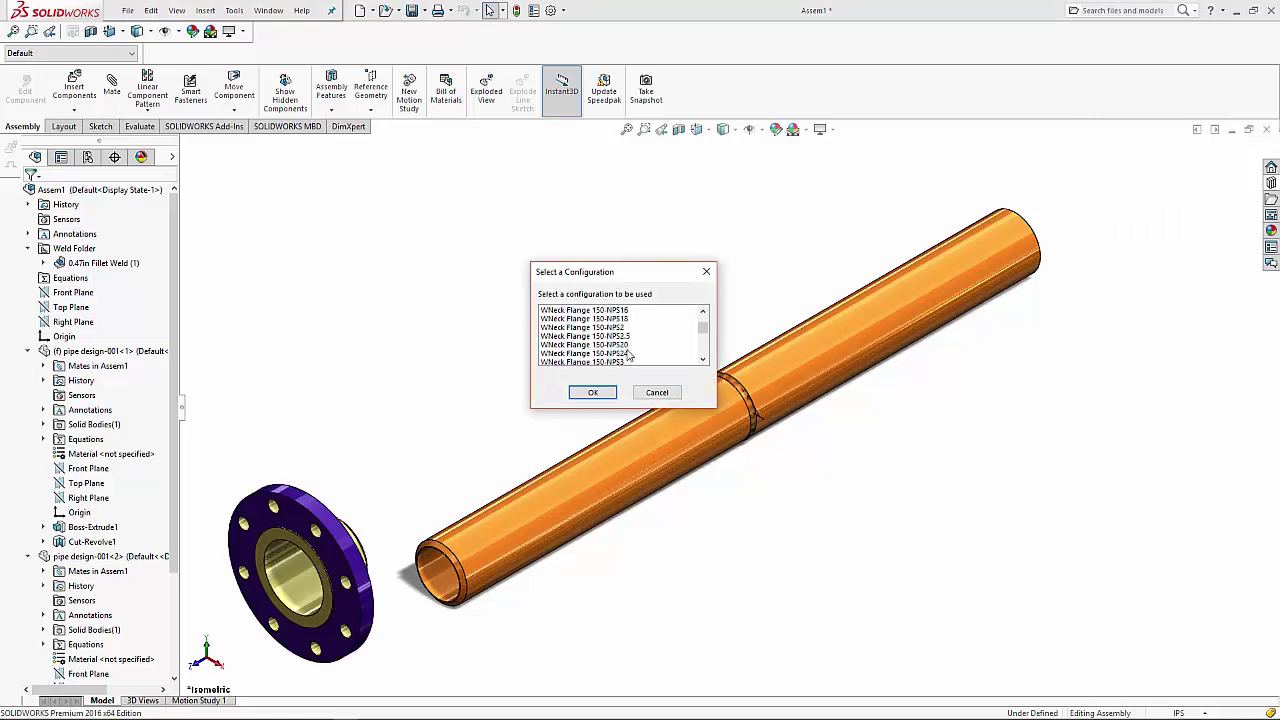
scroll(628, 355, "down", 1)
left_click(613, 337)
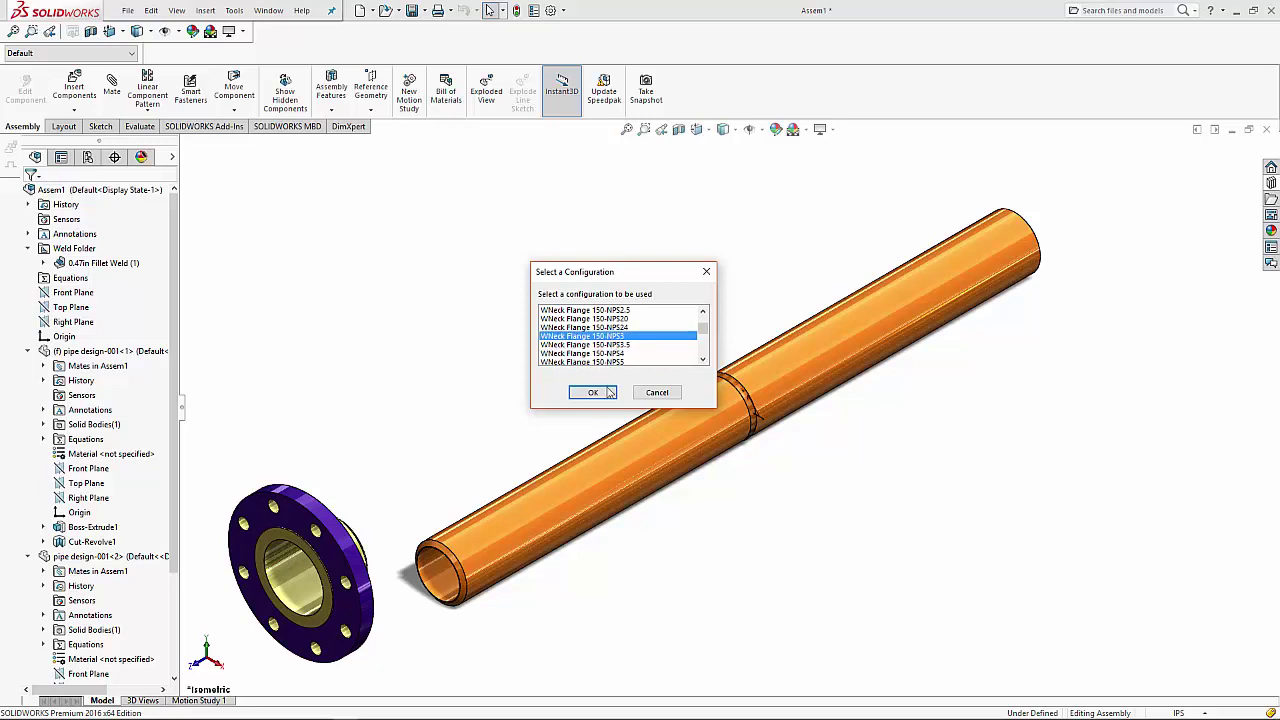
left_click(593, 393)
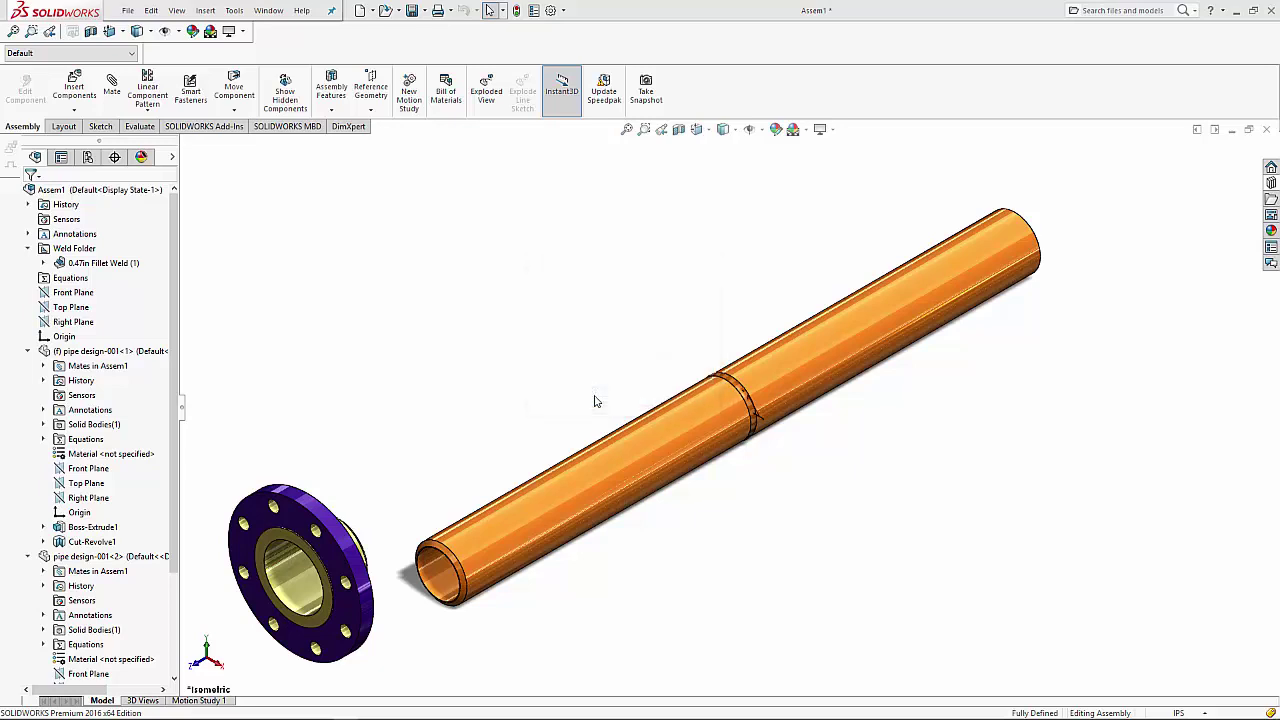
- Place a second flange copy in the assembly, then stop inserting
left_click(400, 580)
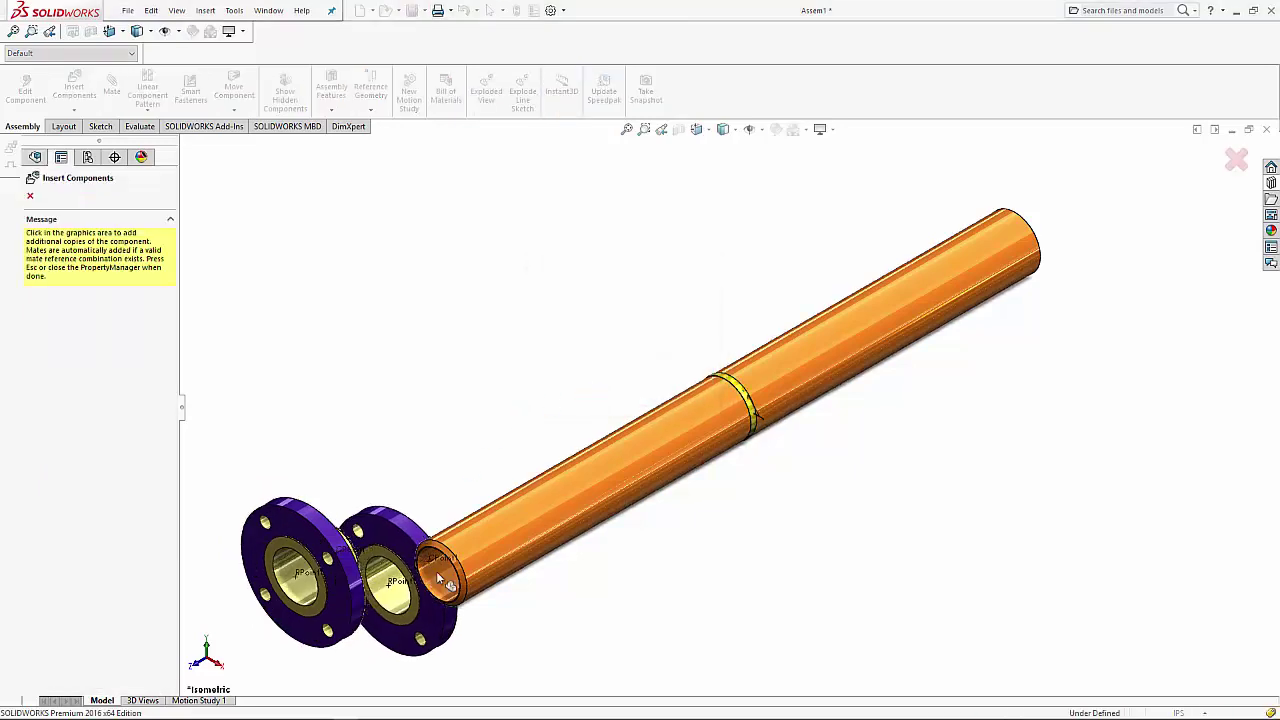
key("z")
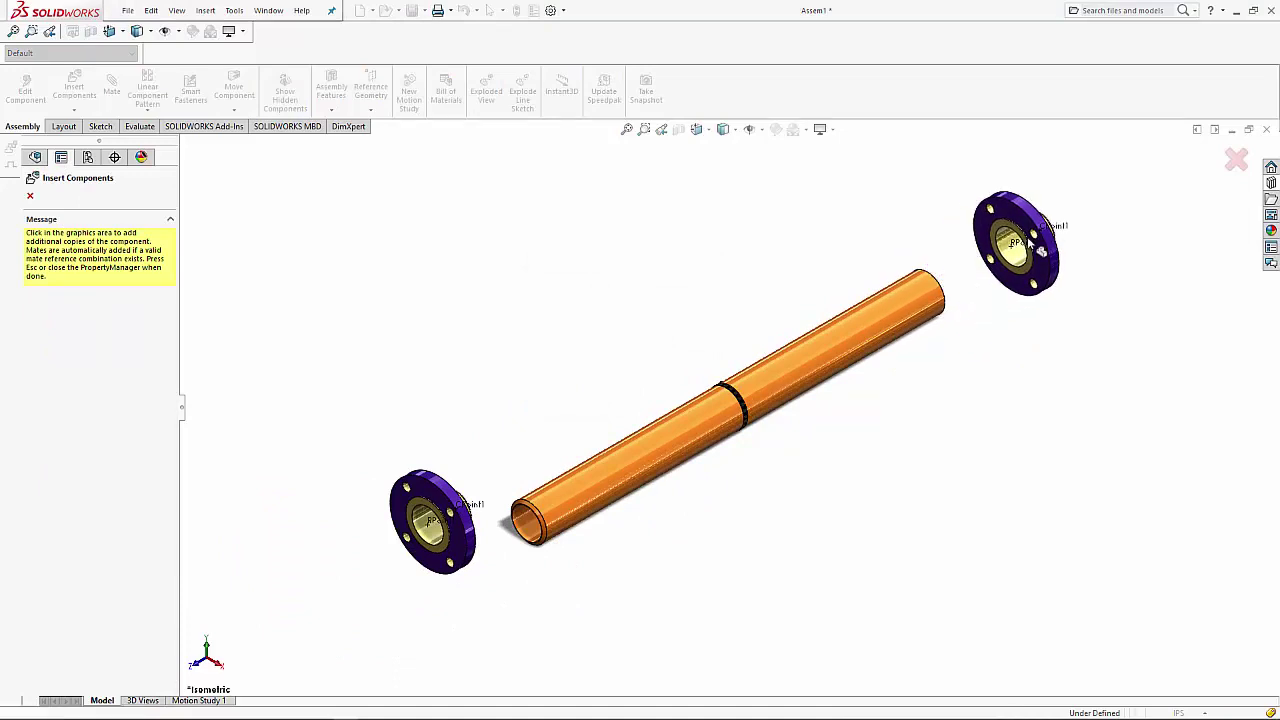
key("Escape")
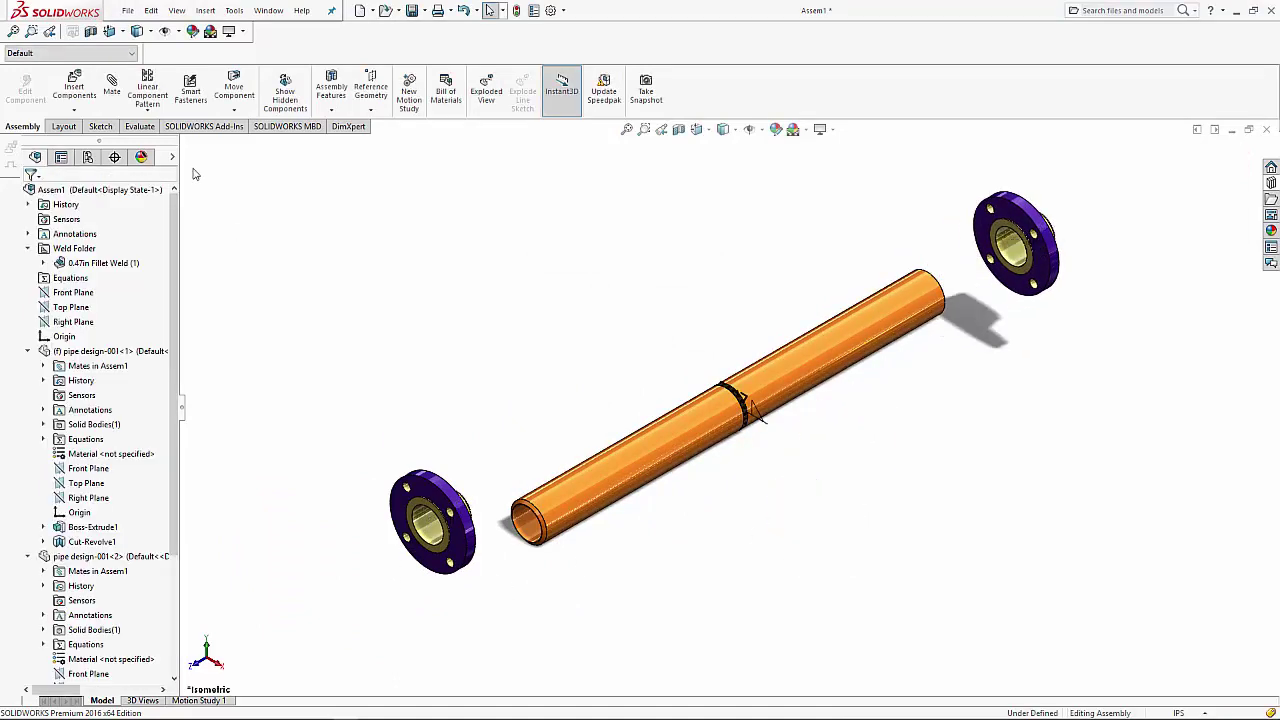
- Mate the flange bore concentric with the pipe end
left_click(111, 85)
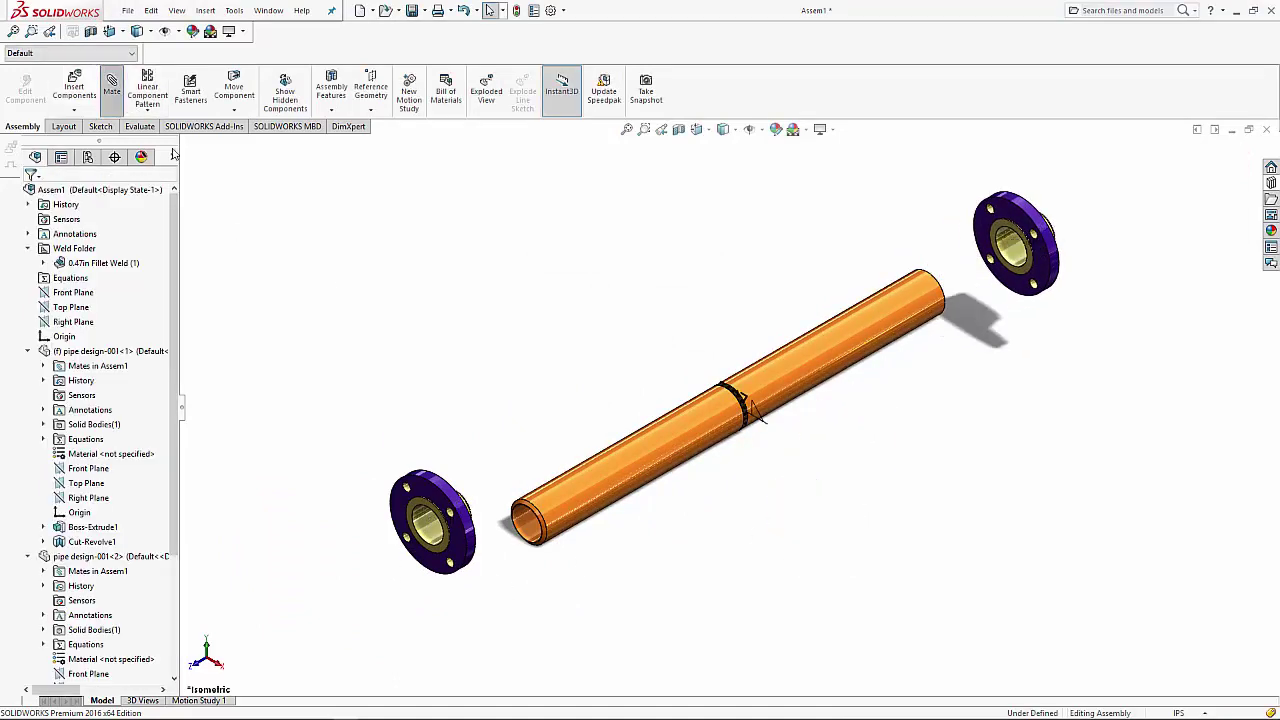
scroll(450, 545, "up", 2)
left_click(452, 530)
left_click(566, 515)
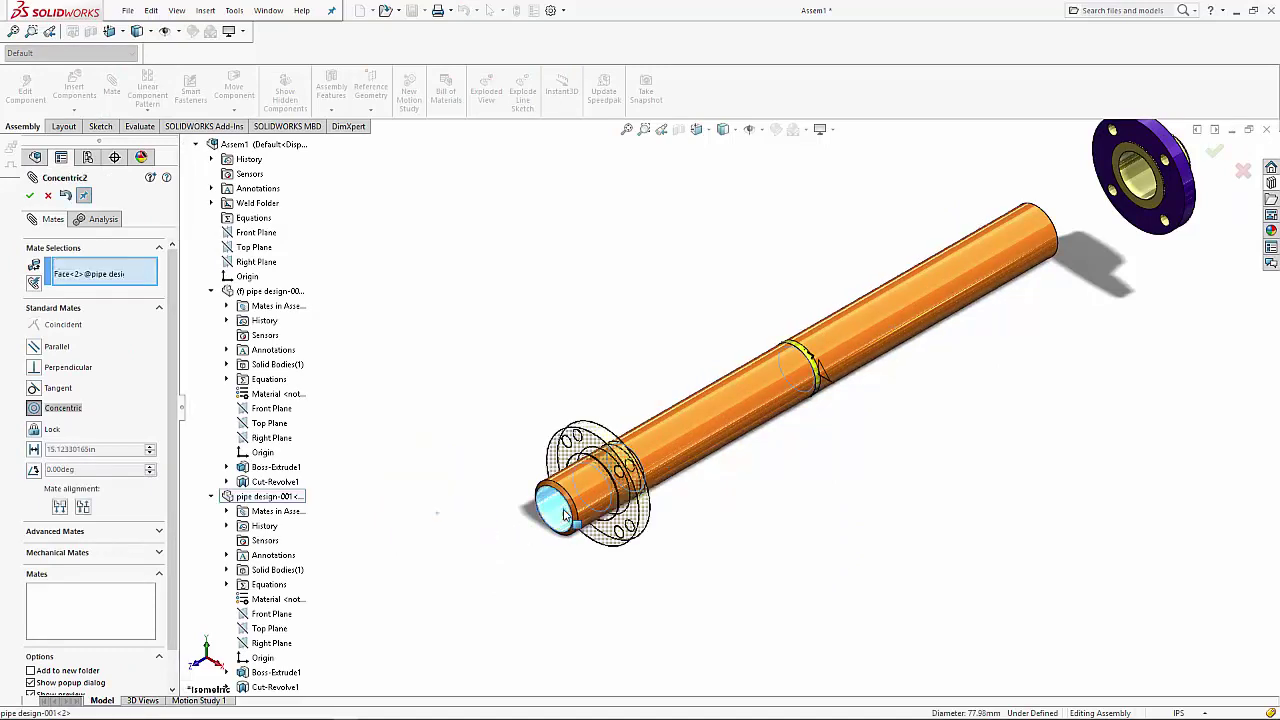
left_click(30, 196)
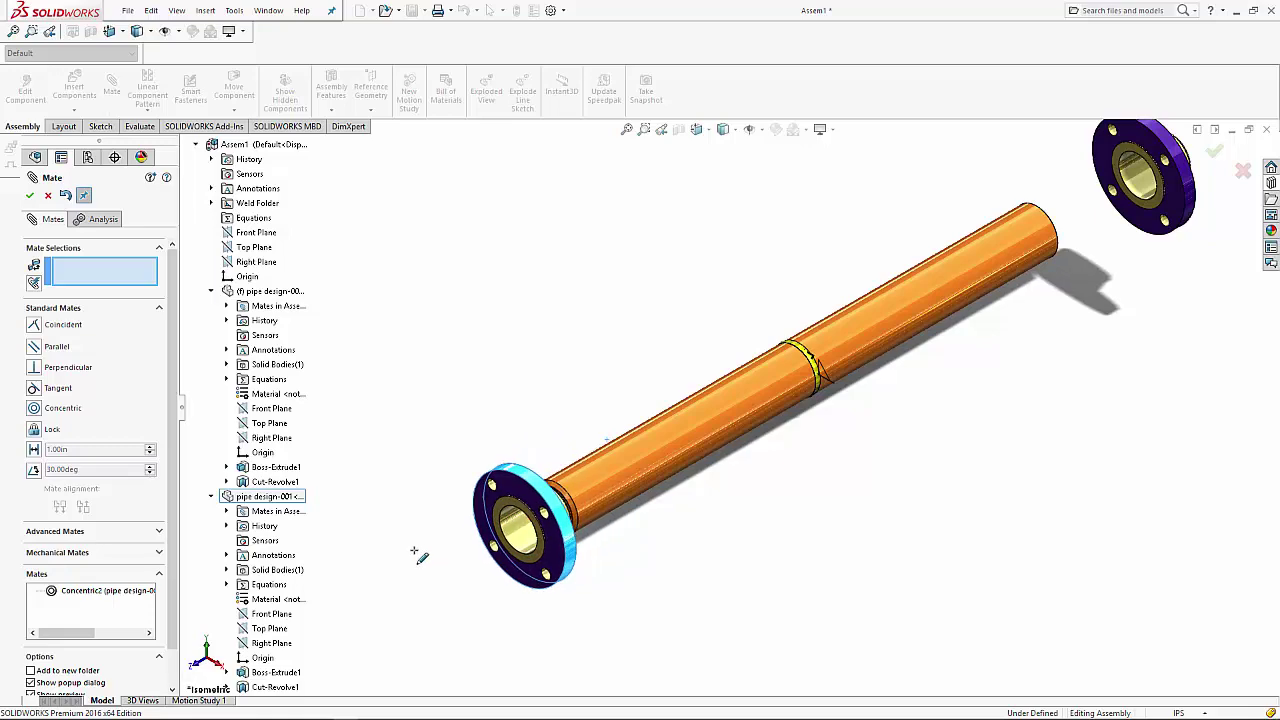
- Seat the flange hub edge flush on the pipe end face with a Coincident mate
scroll(606, 531, "down", 3)
scroll(572, 547, "down", 4)
middle_click_drag(572, 547, 570, 461)
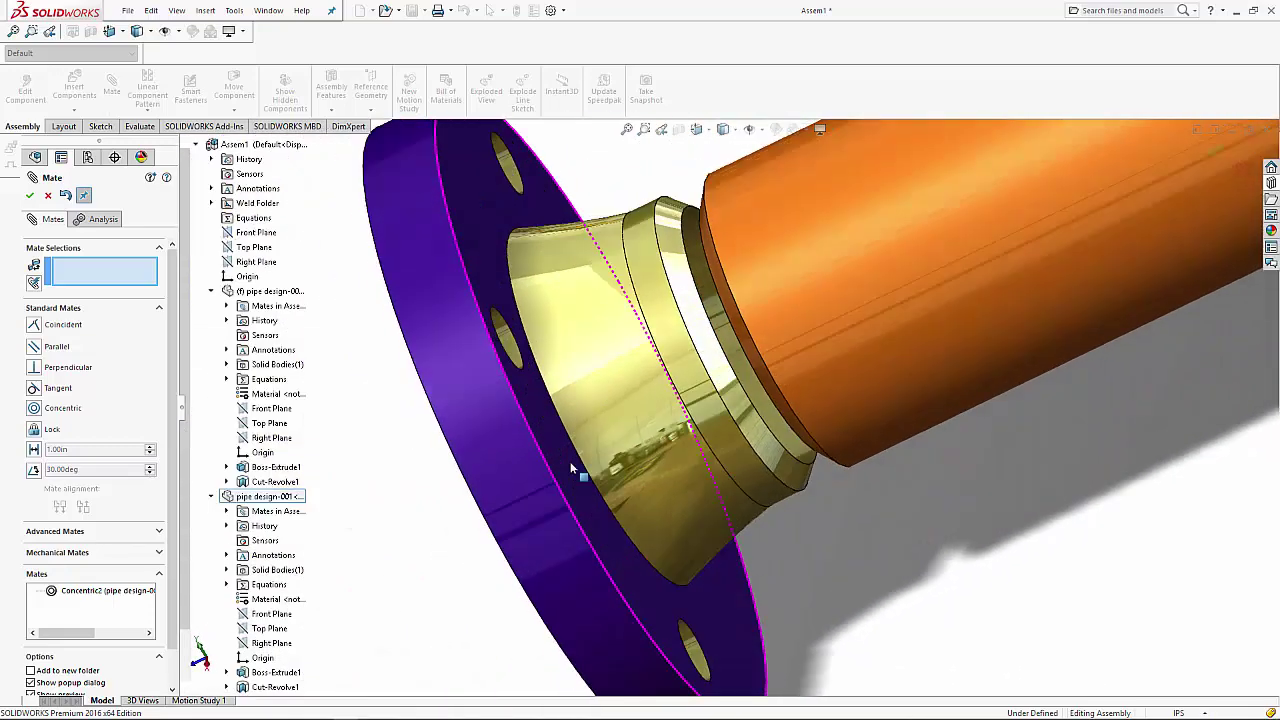
scroll(709, 332, "down", 5)
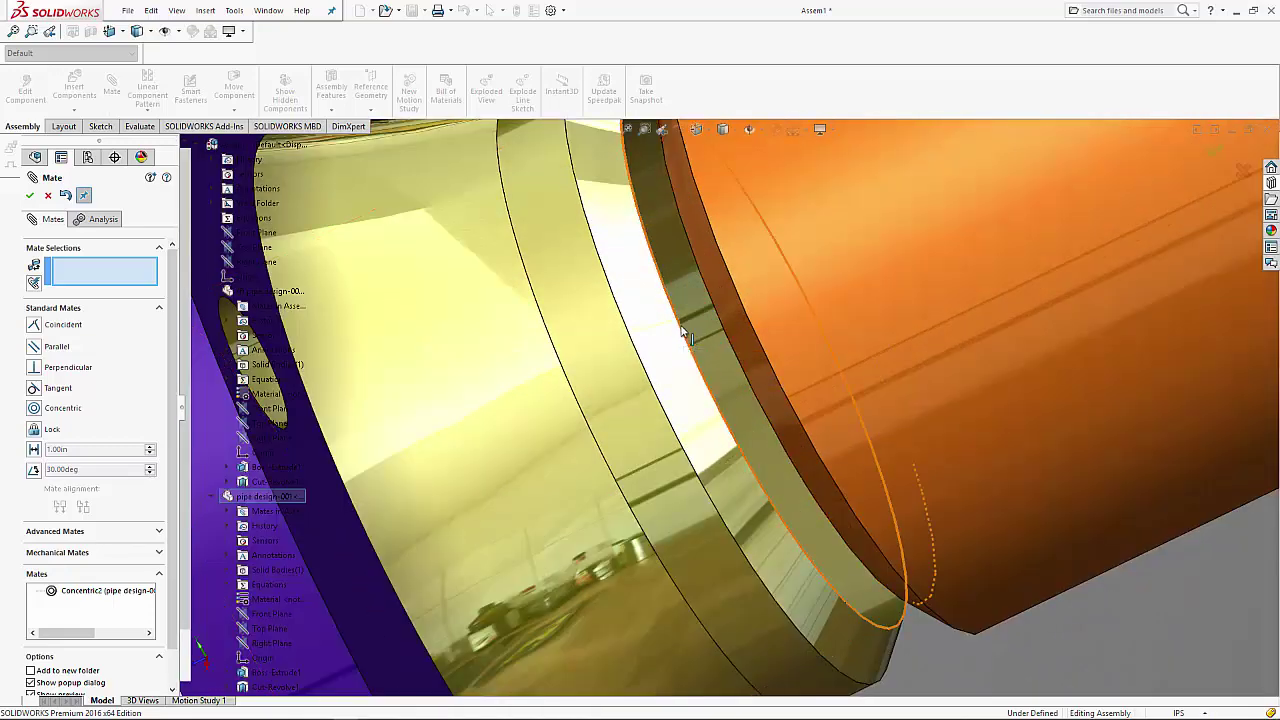
left_click(686, 334)
mouse_move(686, 334)
middle_mouse_down()
mouse_move(795, 385)
mouse_move(805, 405)
middle_mouse_up()
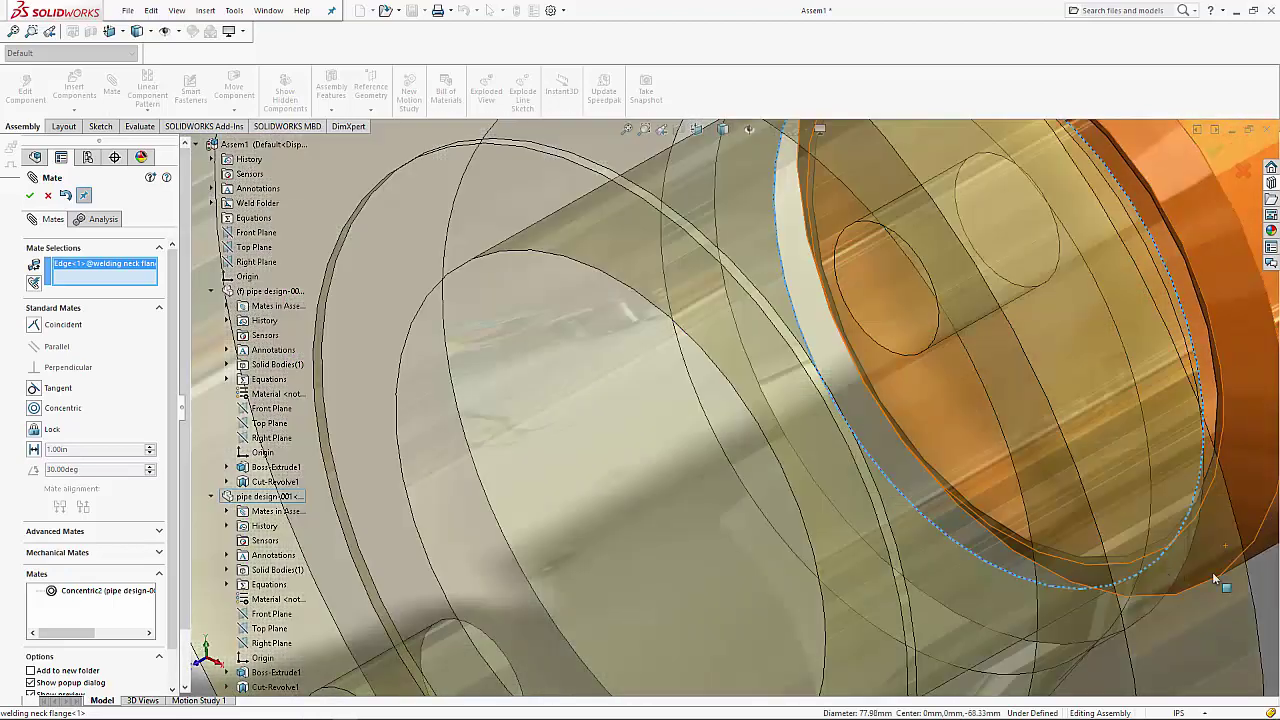
scroll(805, 405, "down", 3)
scroll(822, 414, "down", 3)
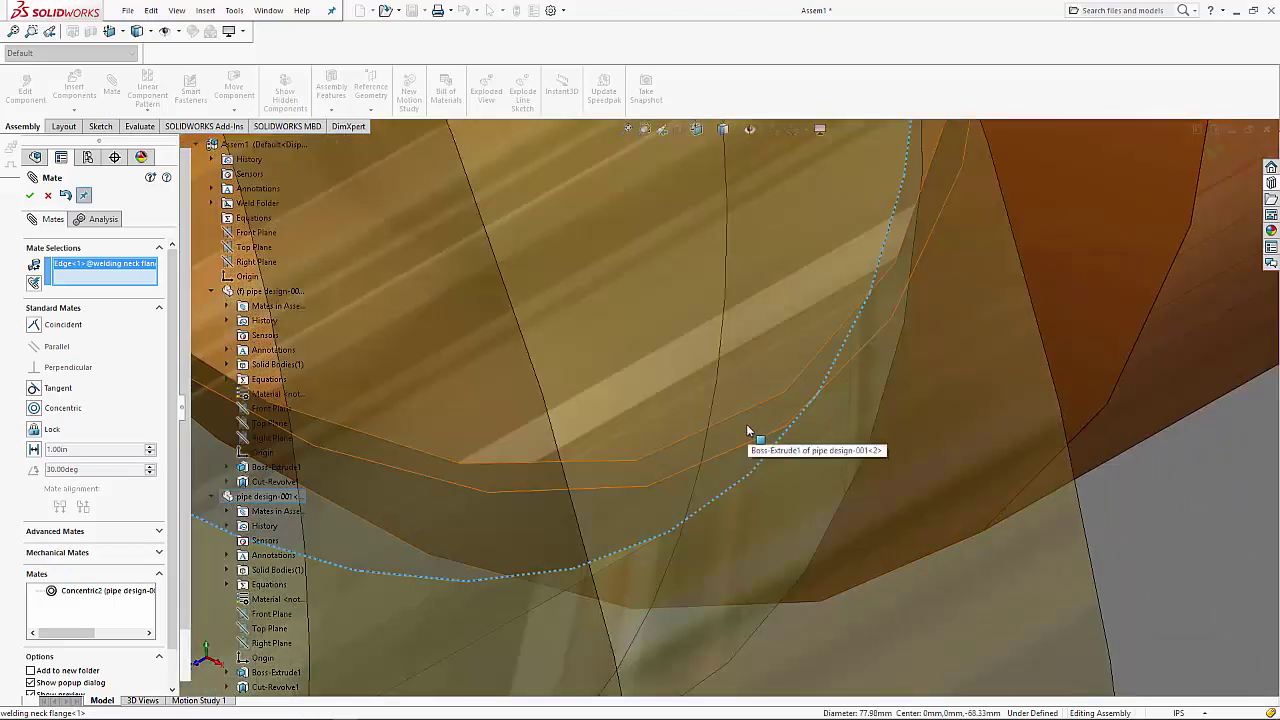
left_click(746, 424)
left_click(850, 447)
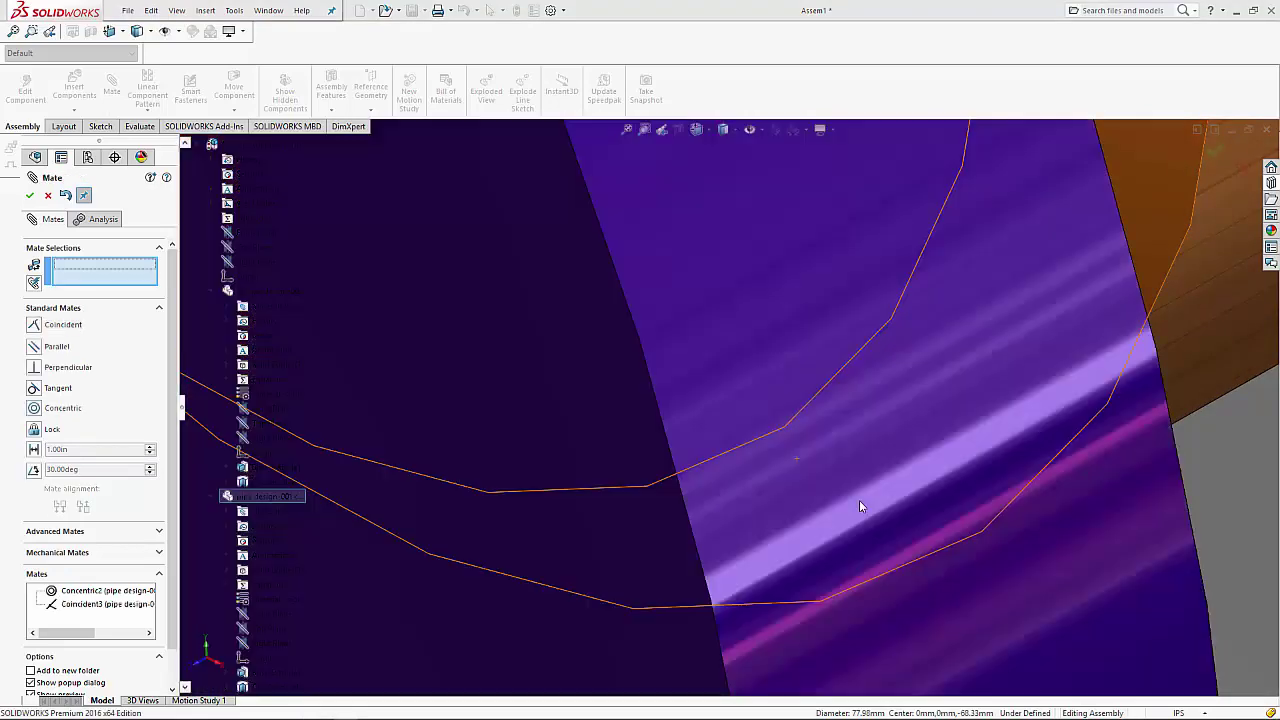
- Align the flange's Top Plane coincident with the pipe's Top Plane
scroll(859, 500, "up", 3)
scroll(878, 506, "up", 3)
scroll(880, 506, "up", 3)
scroll(893, 511, "up", 3)
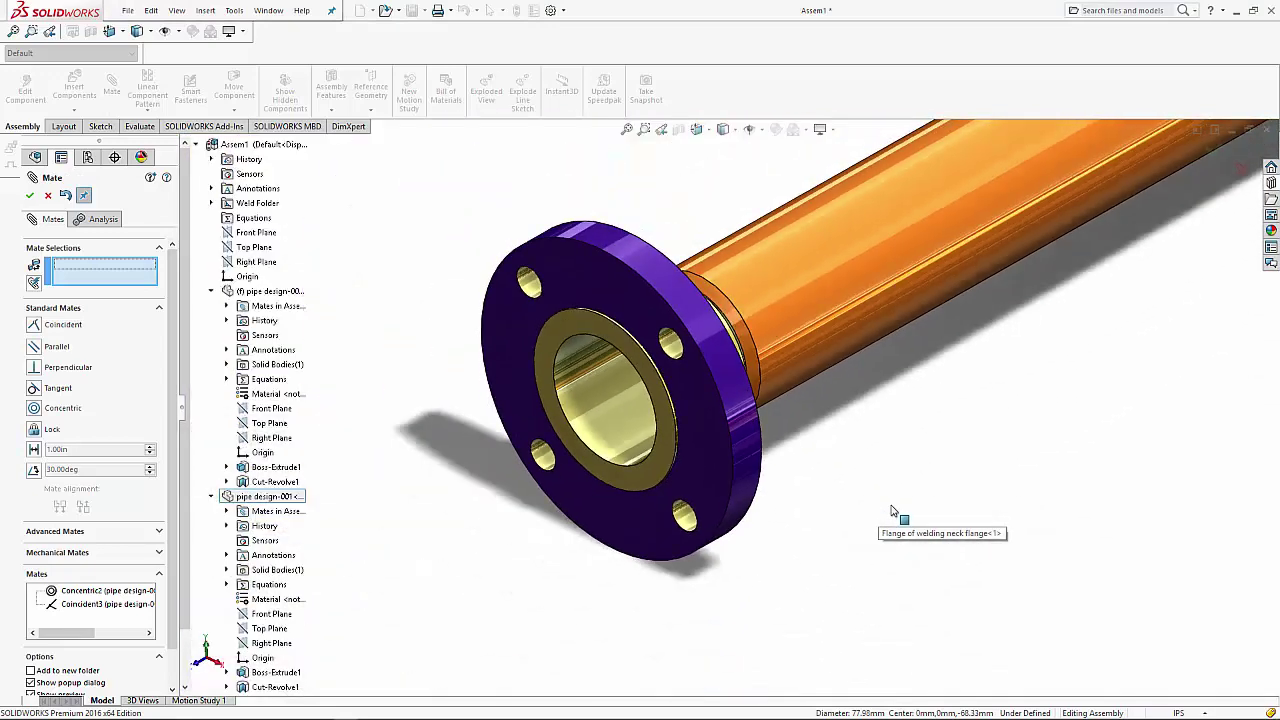
scroll(897, 506, "up", 3)
scroll(903, 508, "up", 3)
scroll(903, 506, "up", 2)
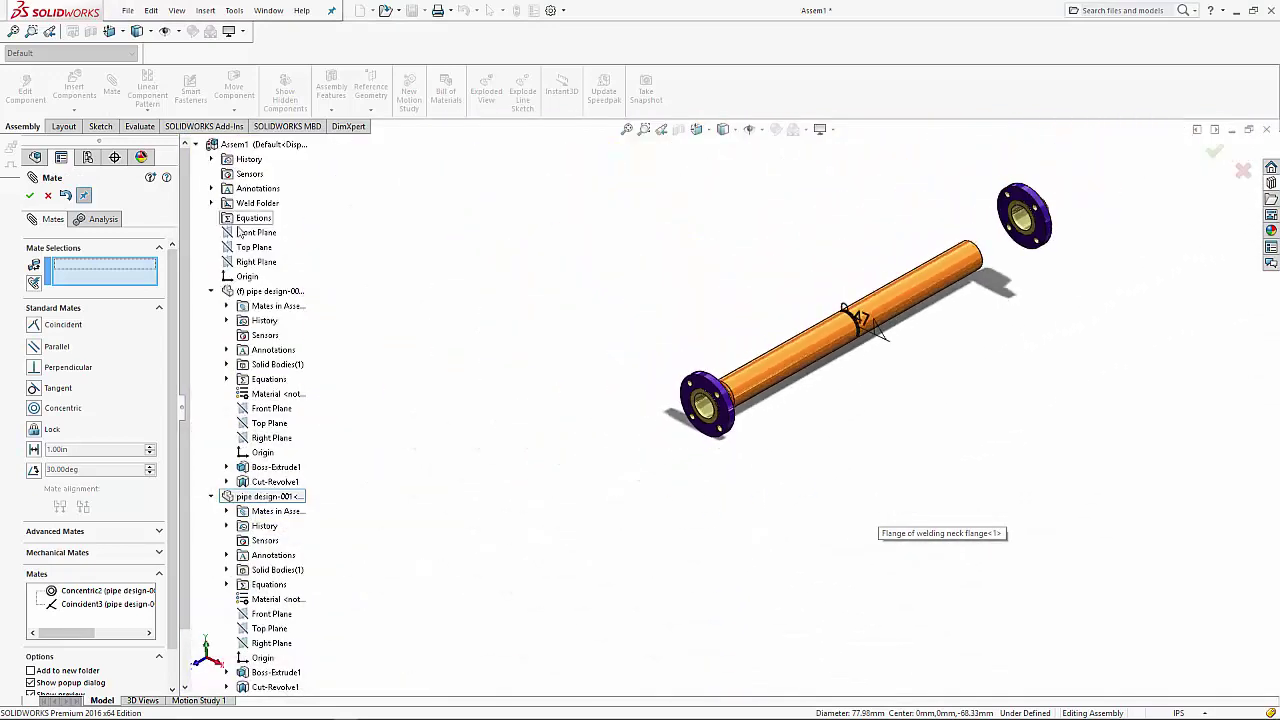
left_click(268, 426)
scroll(215, 630, "down", 2)
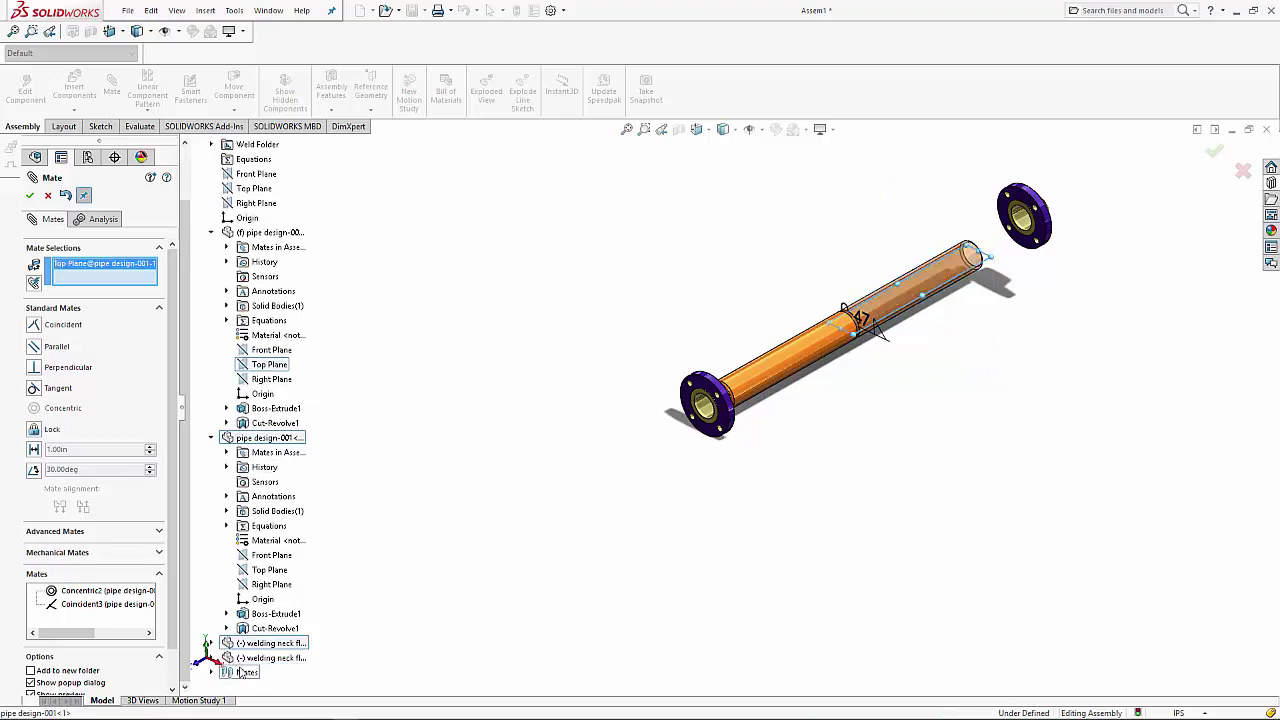
left_click(211, 643)
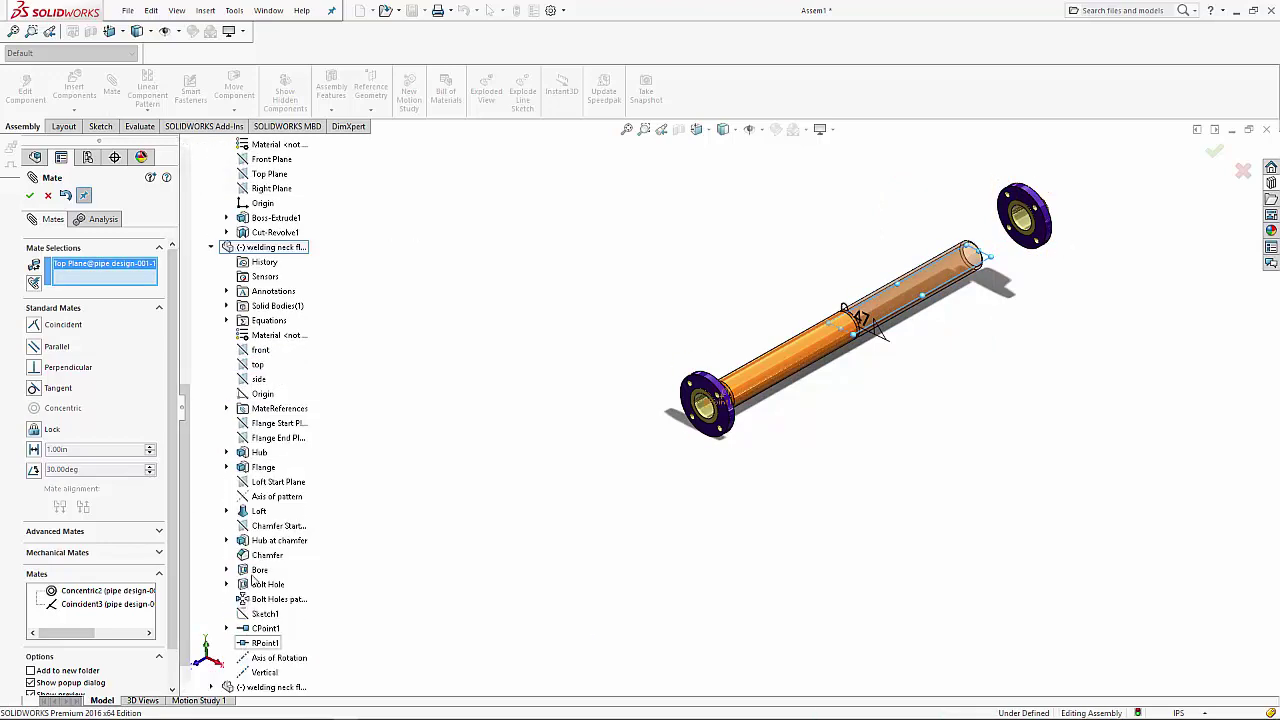
left_click(258, 365)
left_click(30, 195)
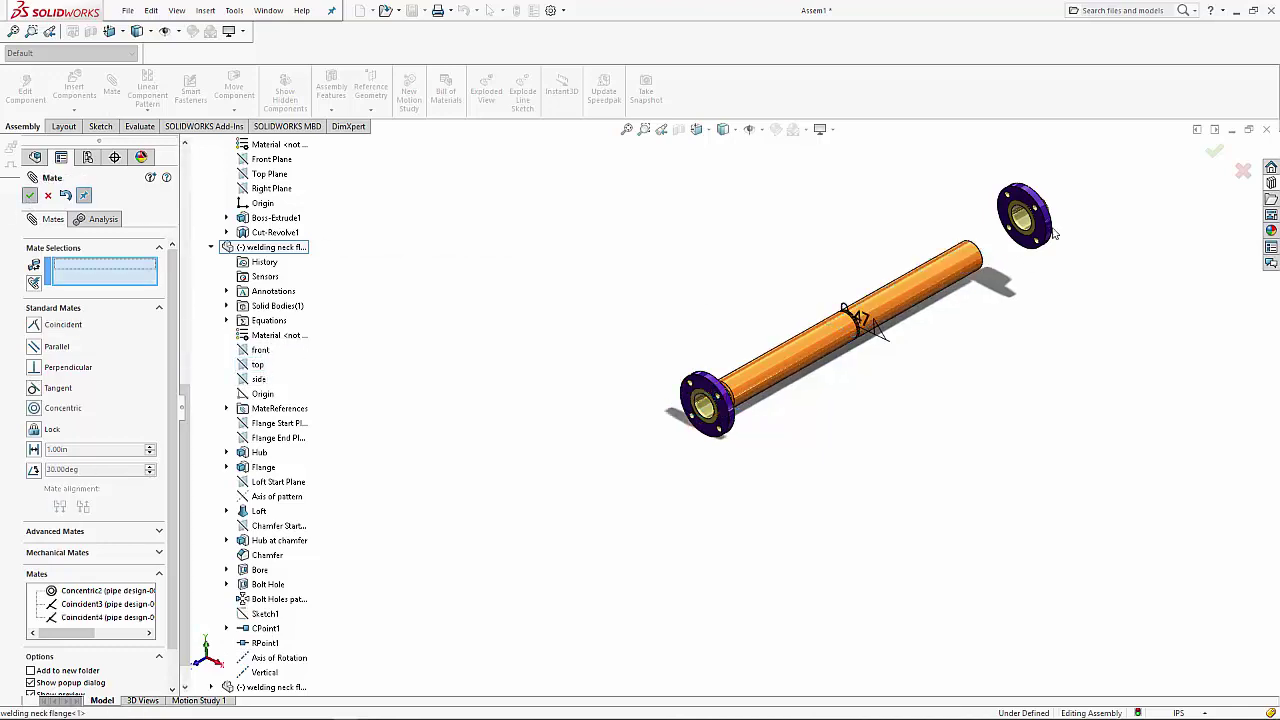
- Delete the floating second flange, confirming with Yes, and fit the pipe in view
left_click(48, 196)
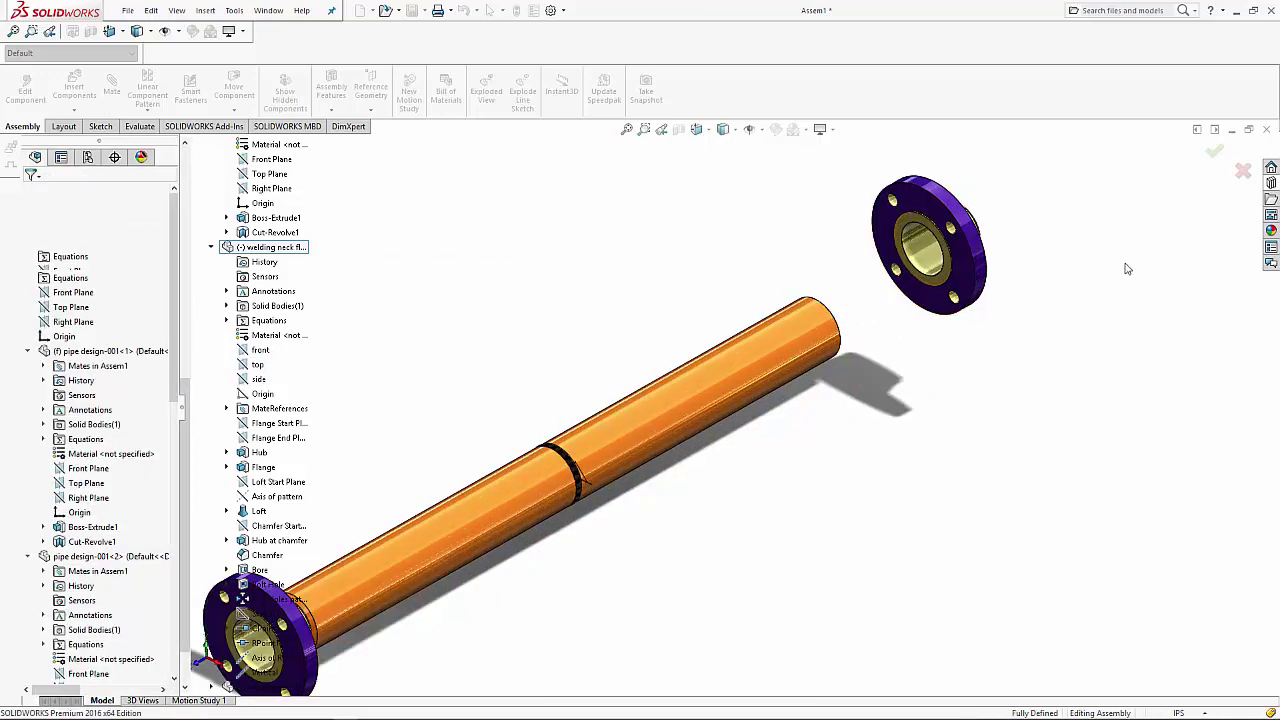
left_click(965, 230)
key("Delete")
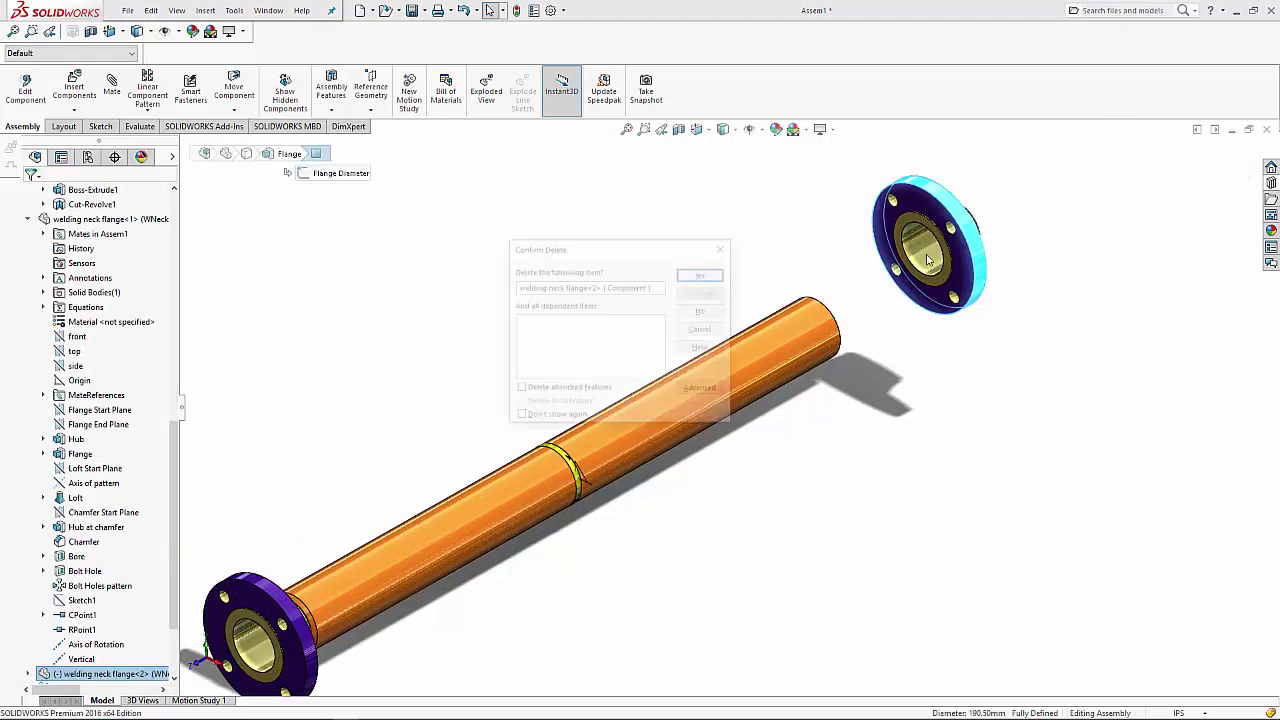
left_click(703, 268)
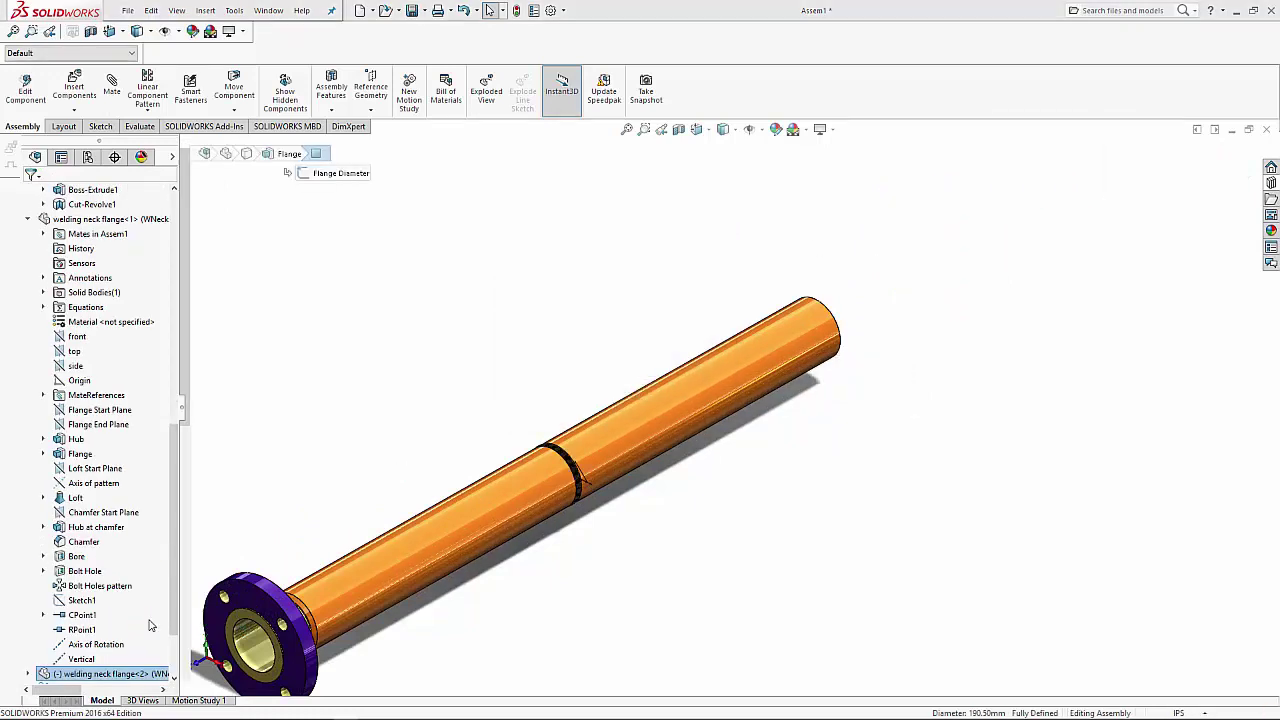
left_click(255, 578)
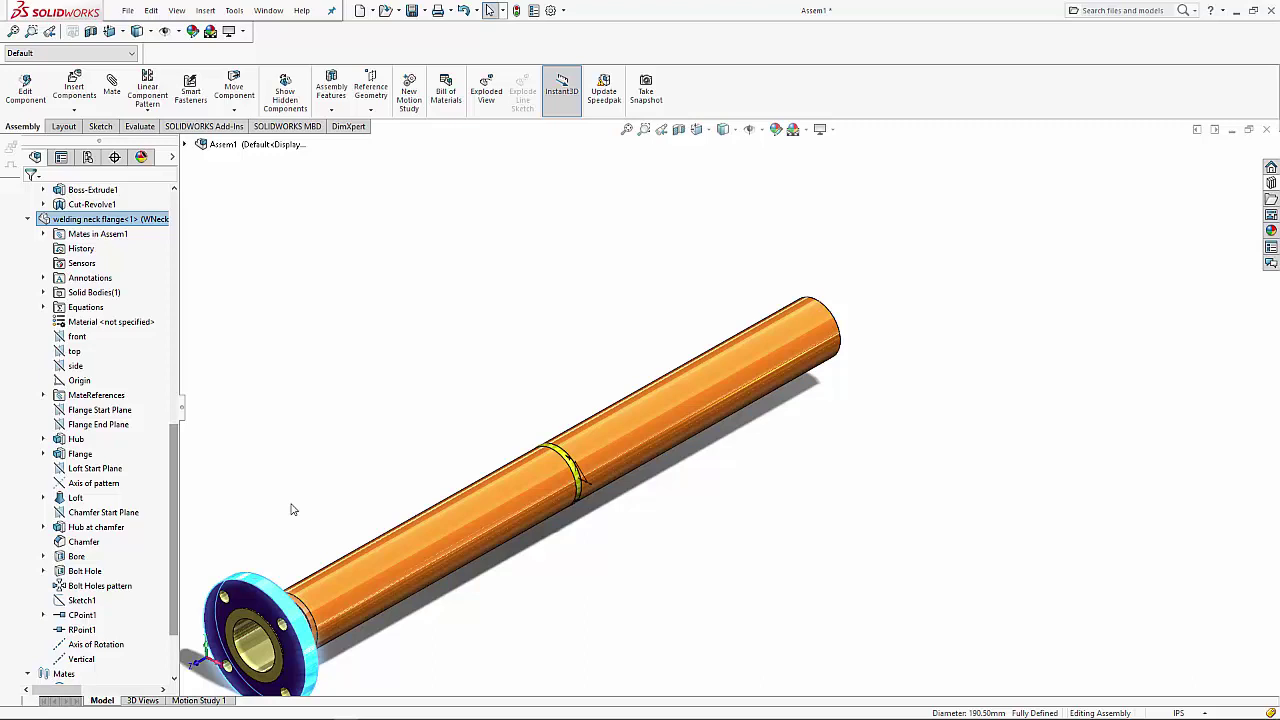
key("f")
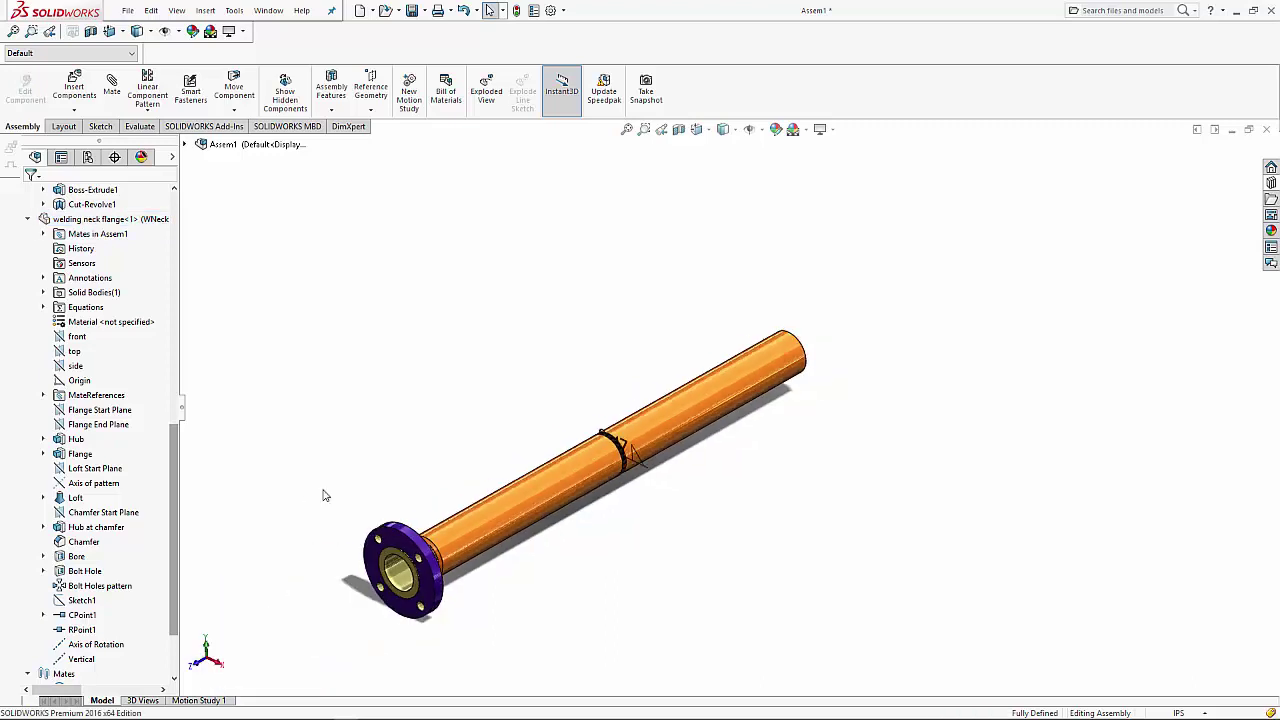
scroll(617, 485, "down", 5)
- Start Copy with Mates on the welding neck flange and bring the pipe's far end into view
left_click(643, 475)
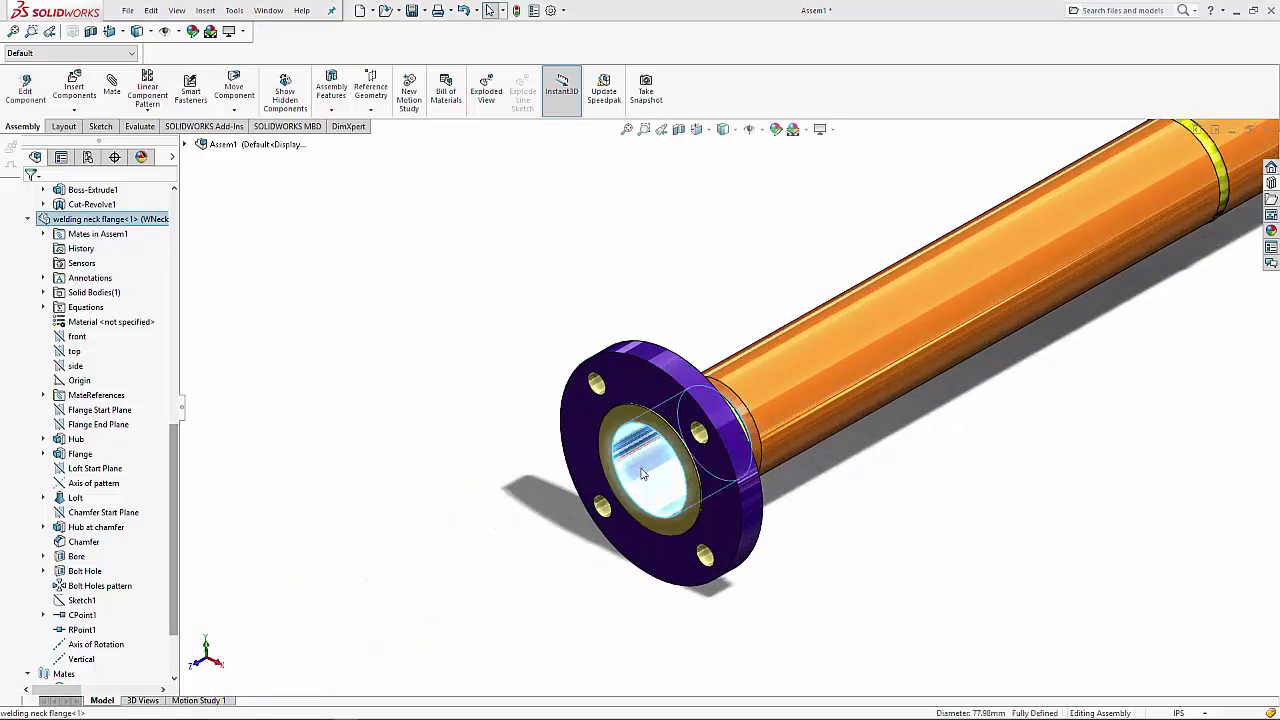
right_click(643, 475)
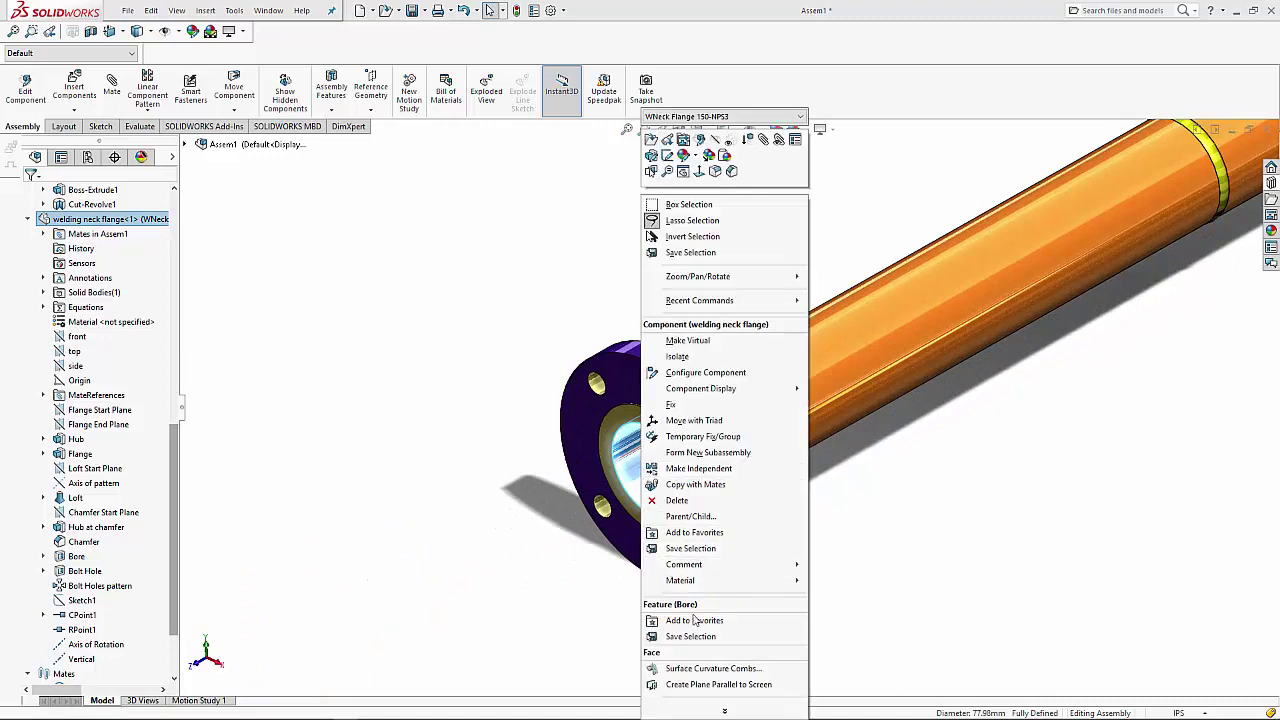
left_click(724, 485)
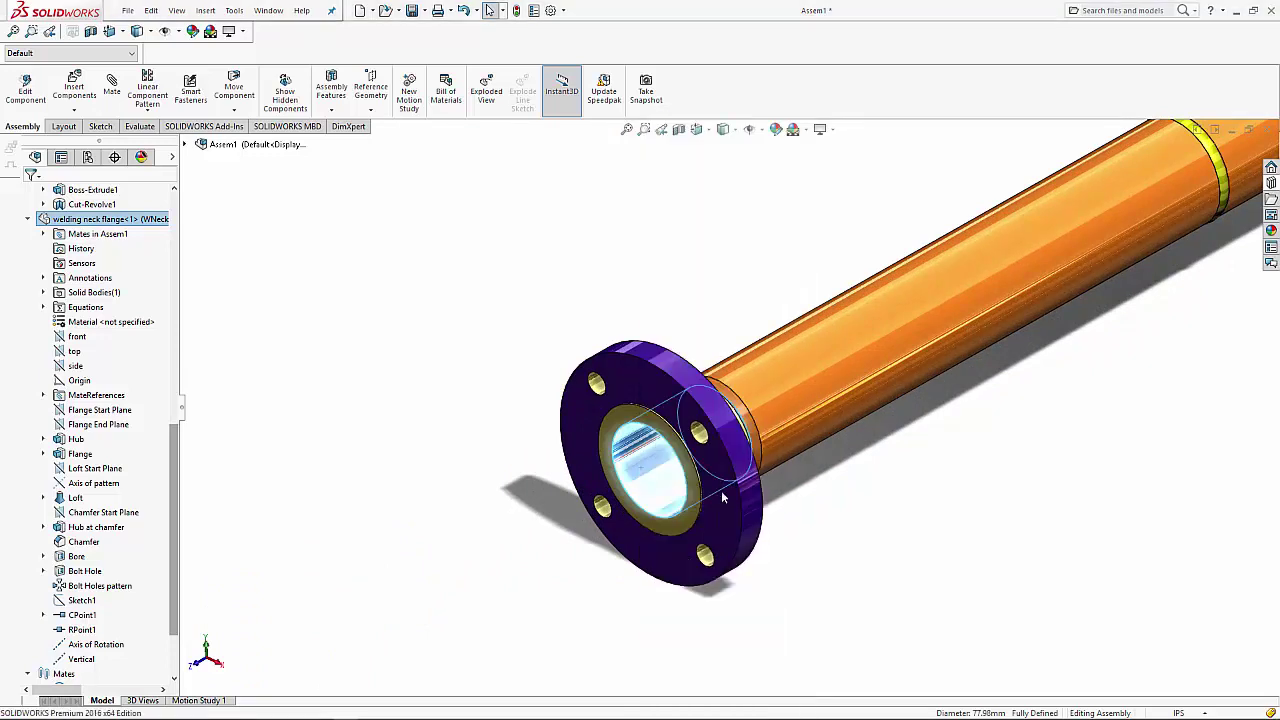
scroll(751, 514, "up", 3)
scroll(866, 480, "up", 3)
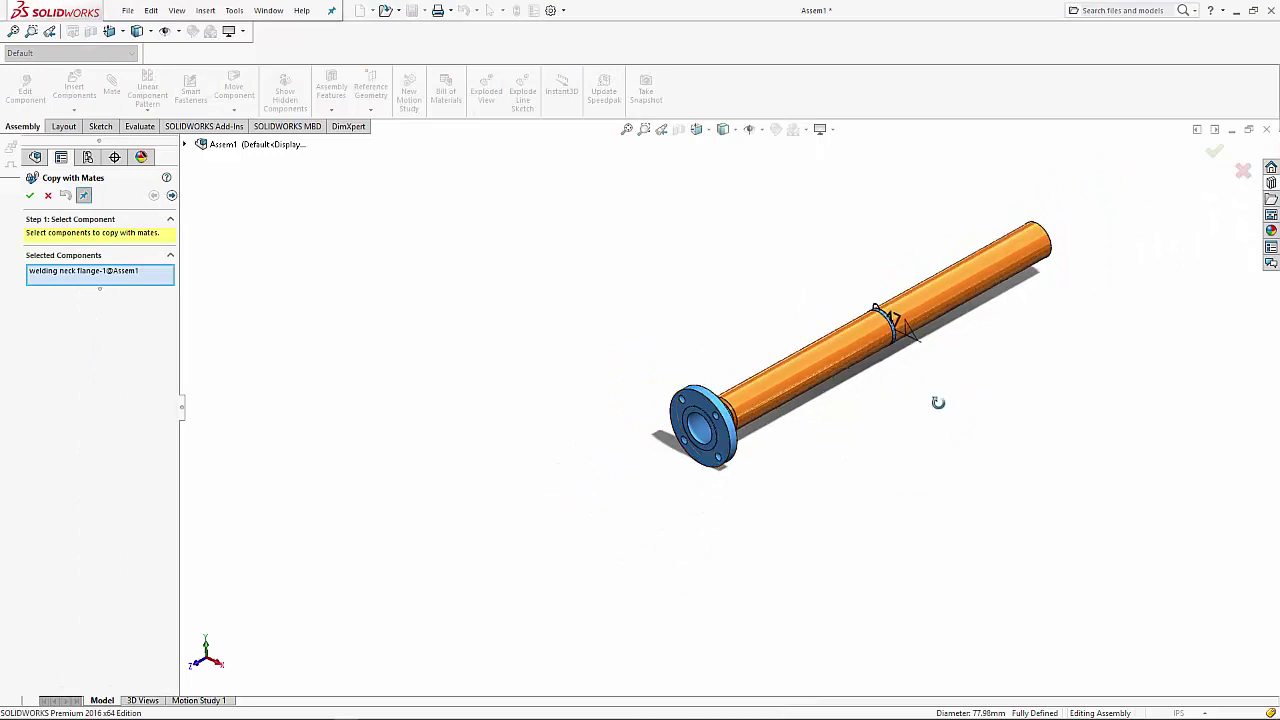
mouse_move(937, 400)
middle_mouse_down()
mouse_move(829, 586)
mouse_move(791, 560)
mouse_move(705, 620)
mouse_move(729, 629)
middle_mouse_up()
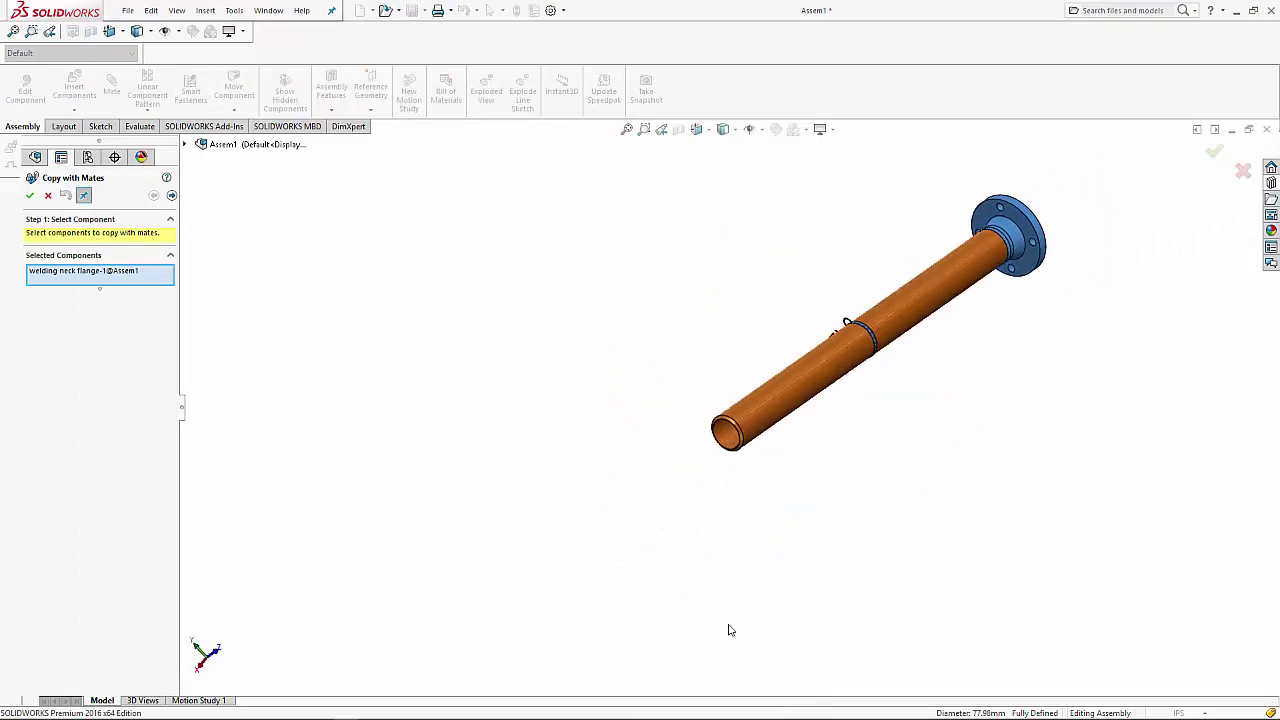
- Reuse the pipe face for the concentric mate and pick the far pipe end face for flush seating
left_click(171, 196)
scroll(755, 390, "down", 3)
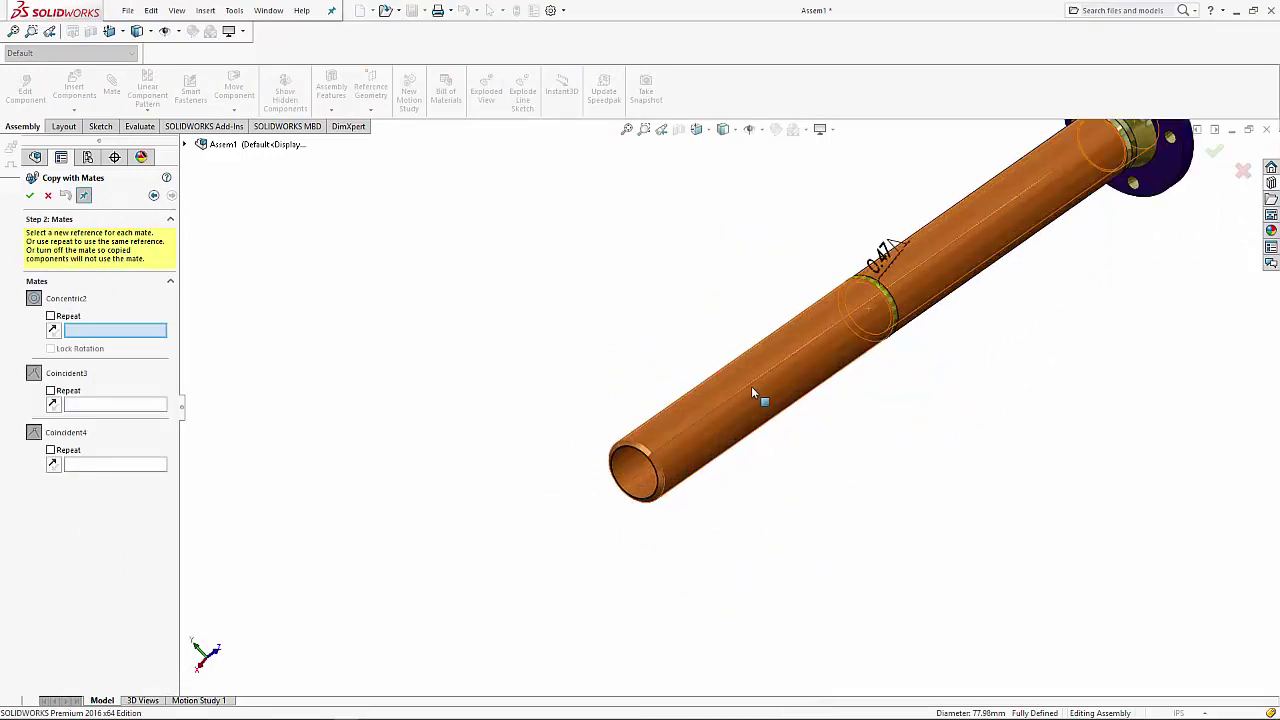
scroll(879, 424, "up", 2)
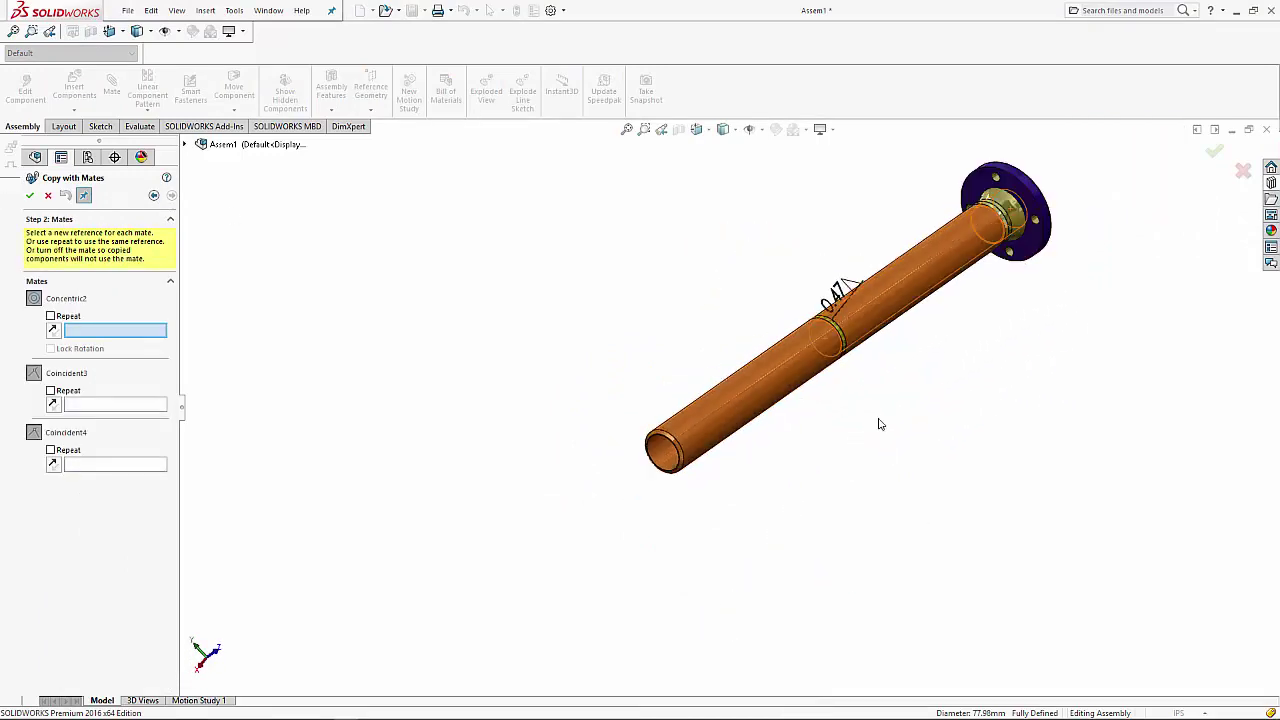
left_click(50, 316)
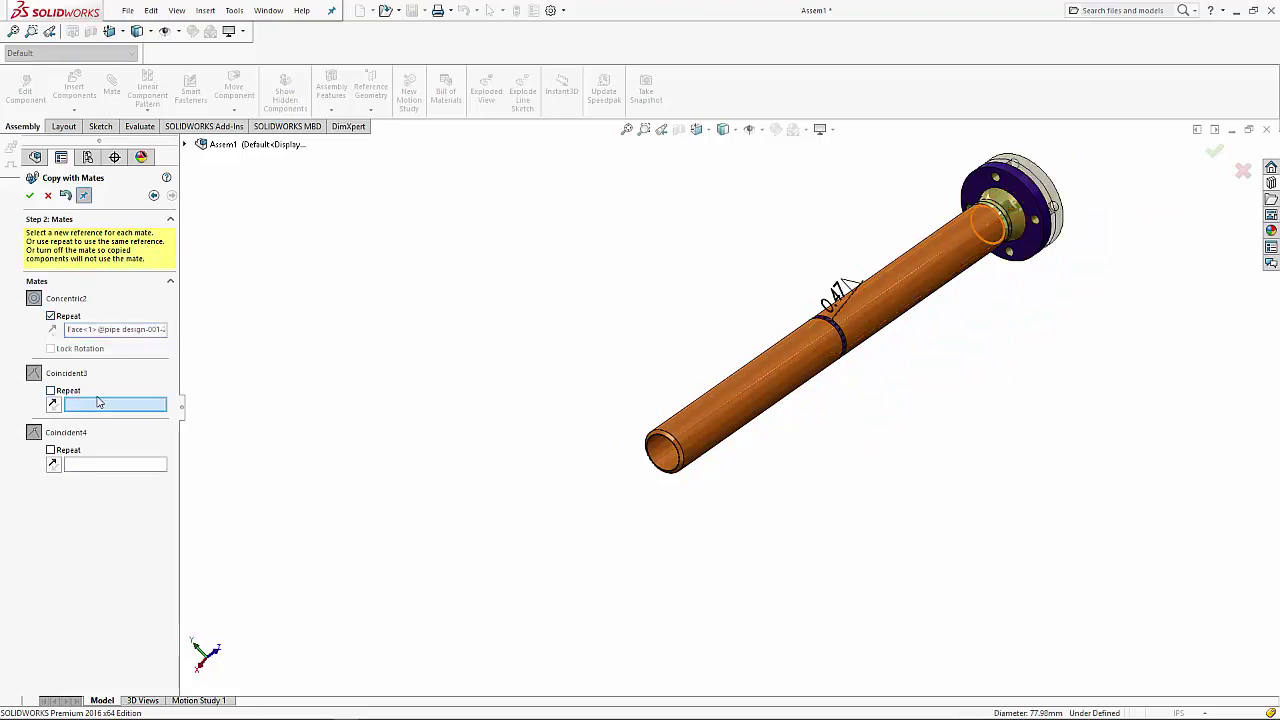
scroll(672, 457, "down", 2)
scroll(736, 399, "down", 2)
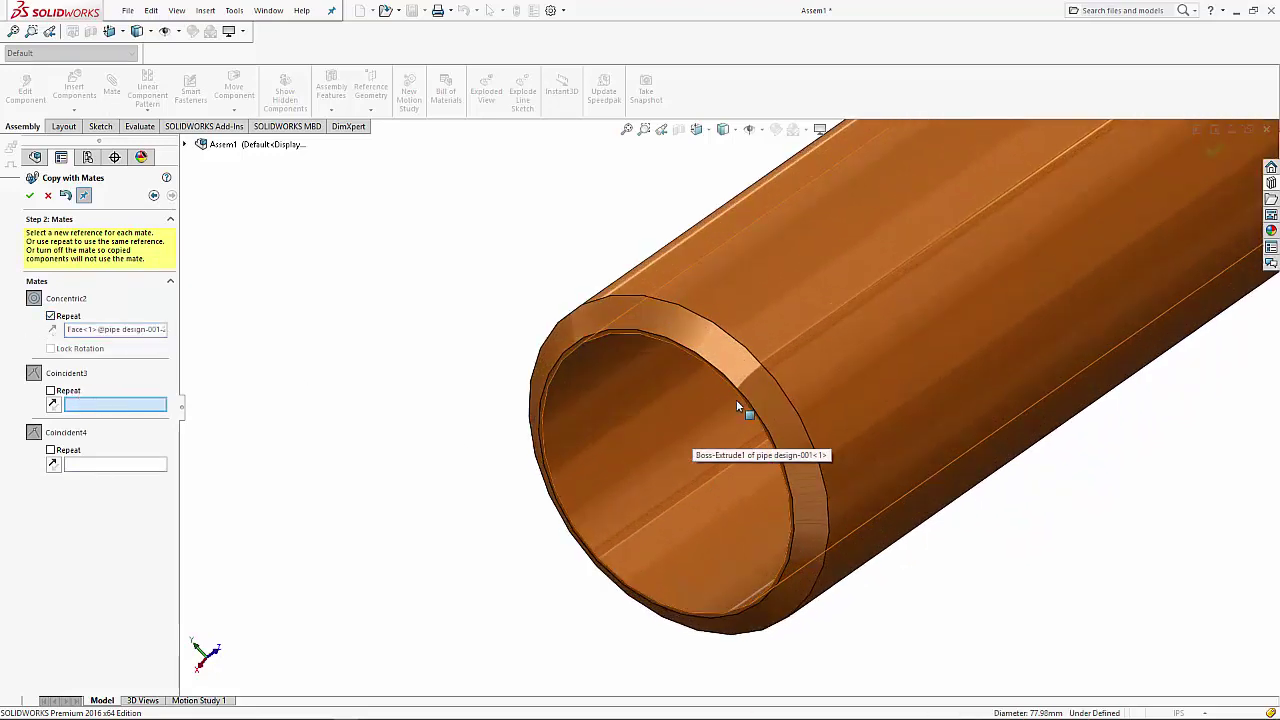
scroll(736, 399, "down", 3)
left_click(701, 327)
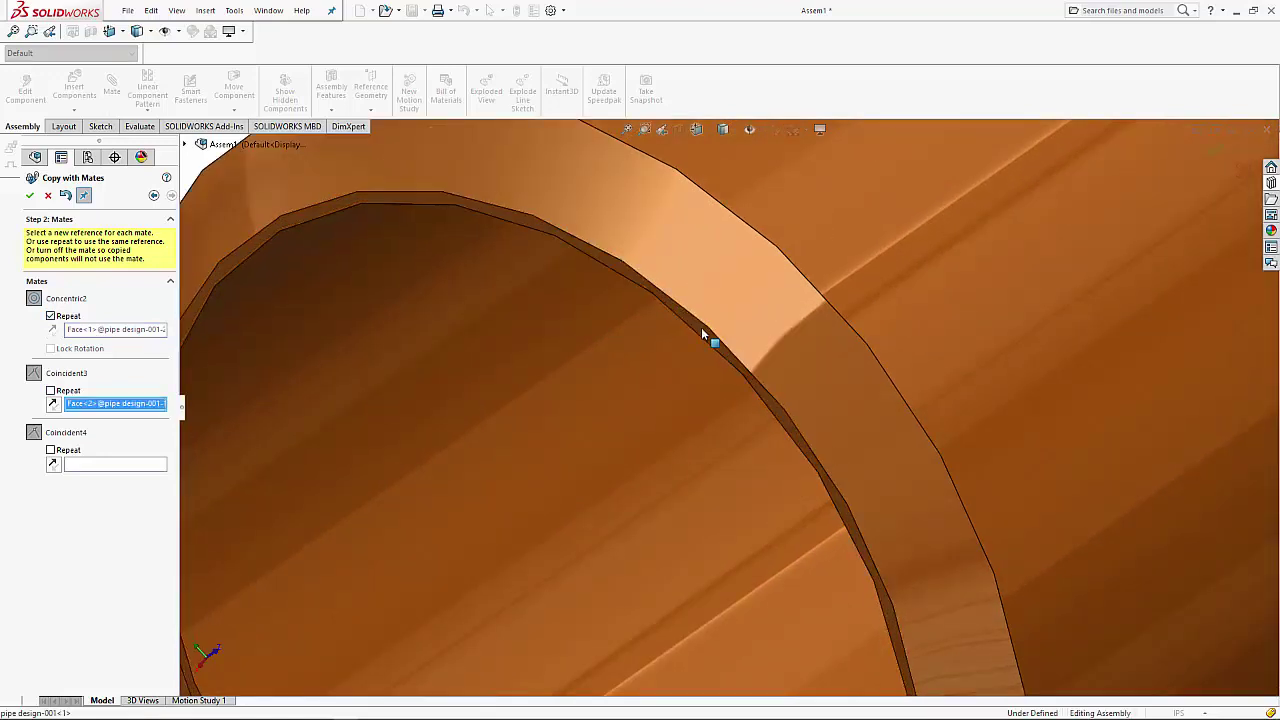
scroll(601, 400, "up", 3)
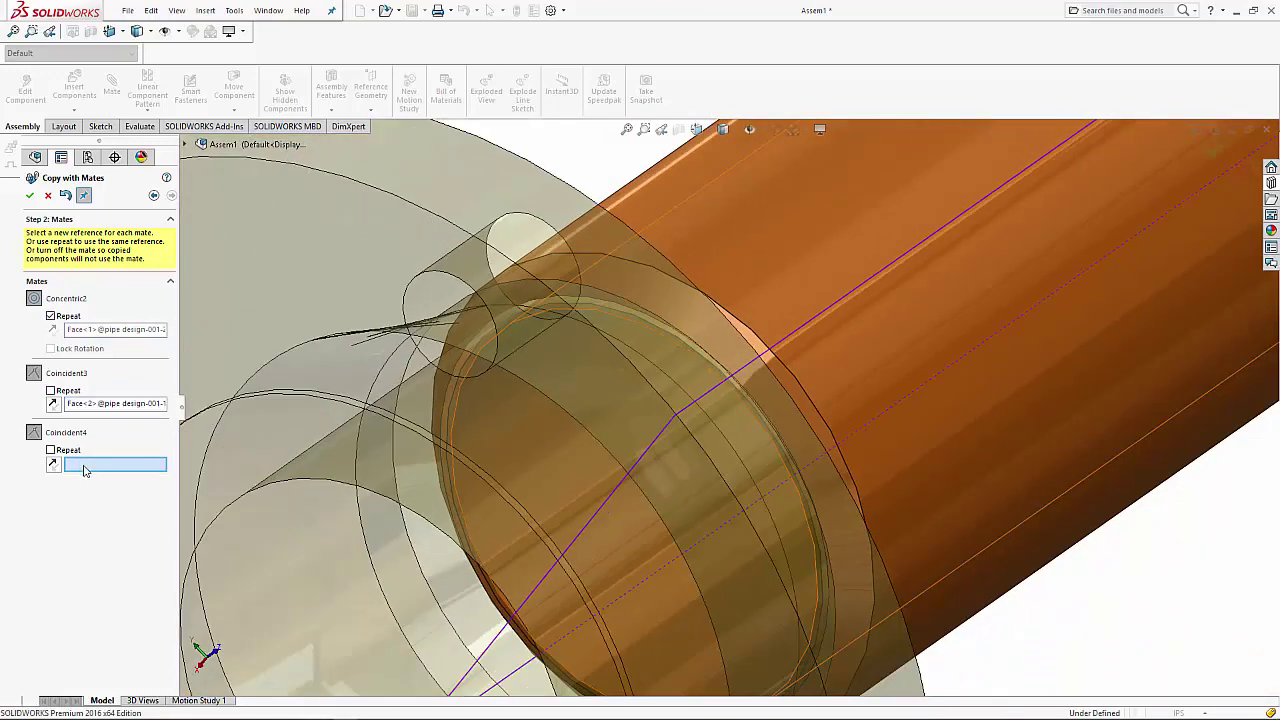
- Reuse Top Plane for Coincident4, place the flange copy and close Copy with Mates
left_click(50, 450)
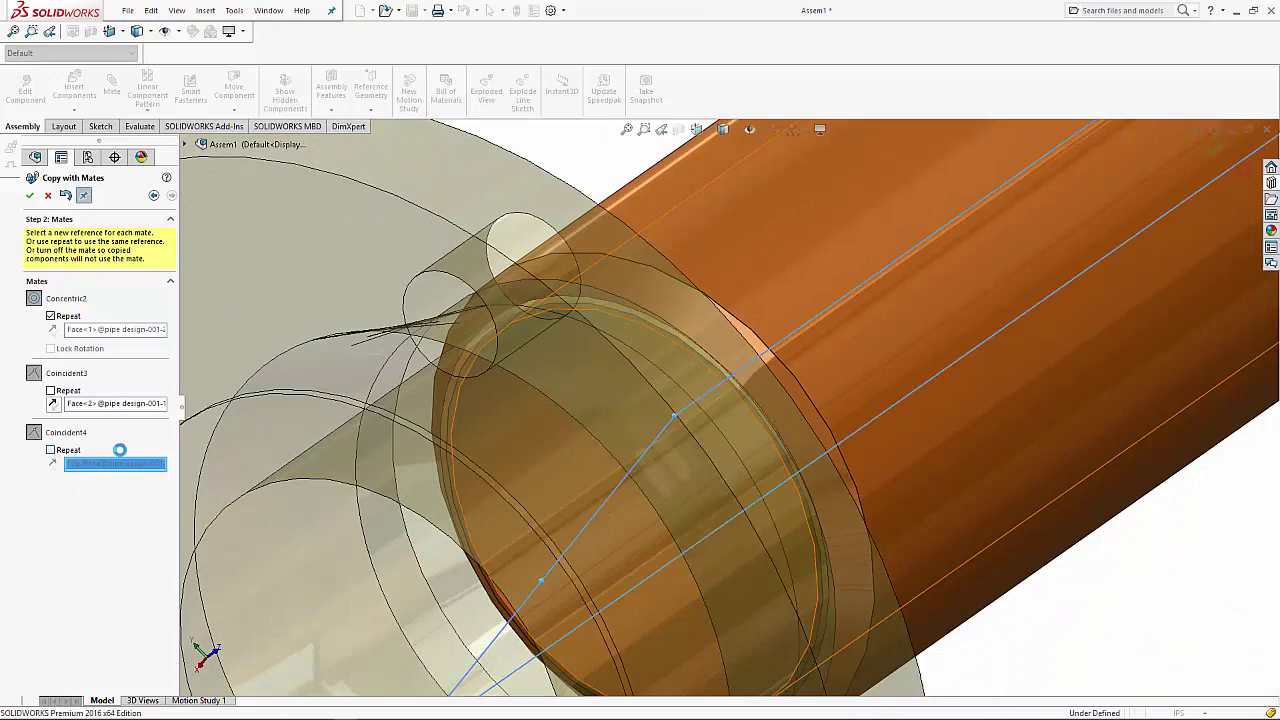
scroll(660, 455, "up", 3)
scroll(668, 457, "up", 3)
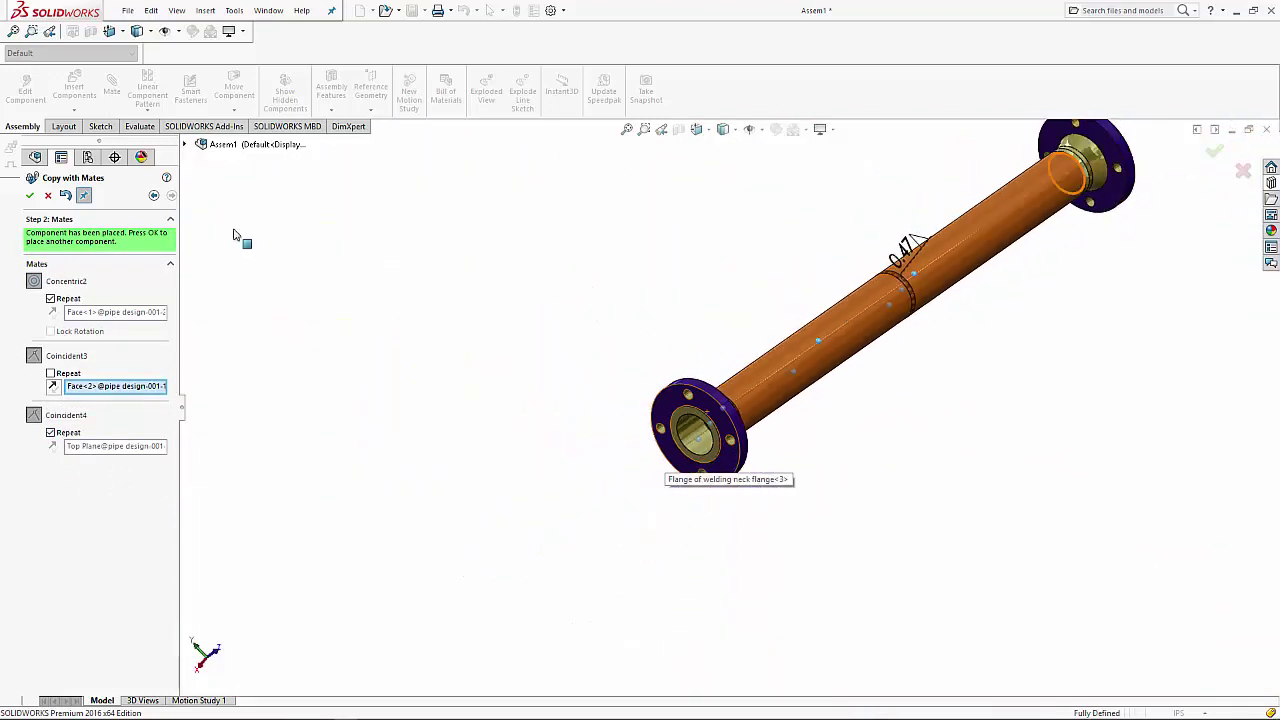
left_click(29, 196)
scroll(917, 393, "up", 1)
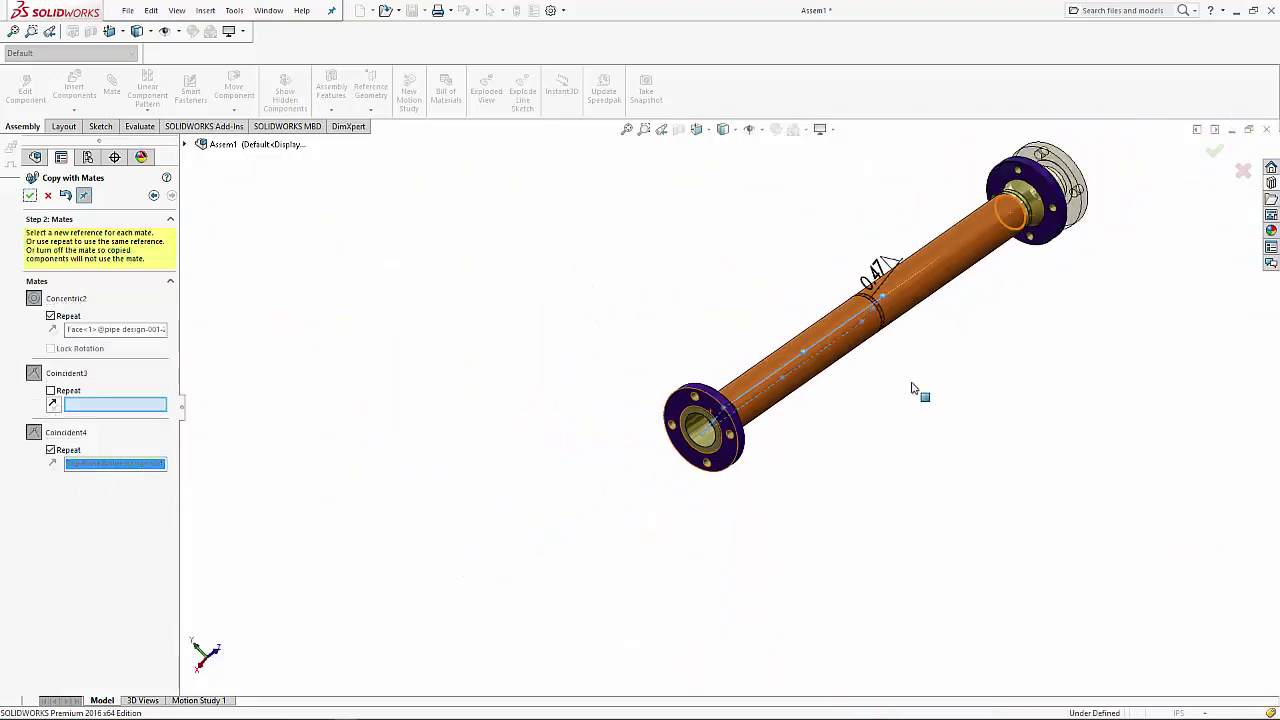
left_click(46, 196)
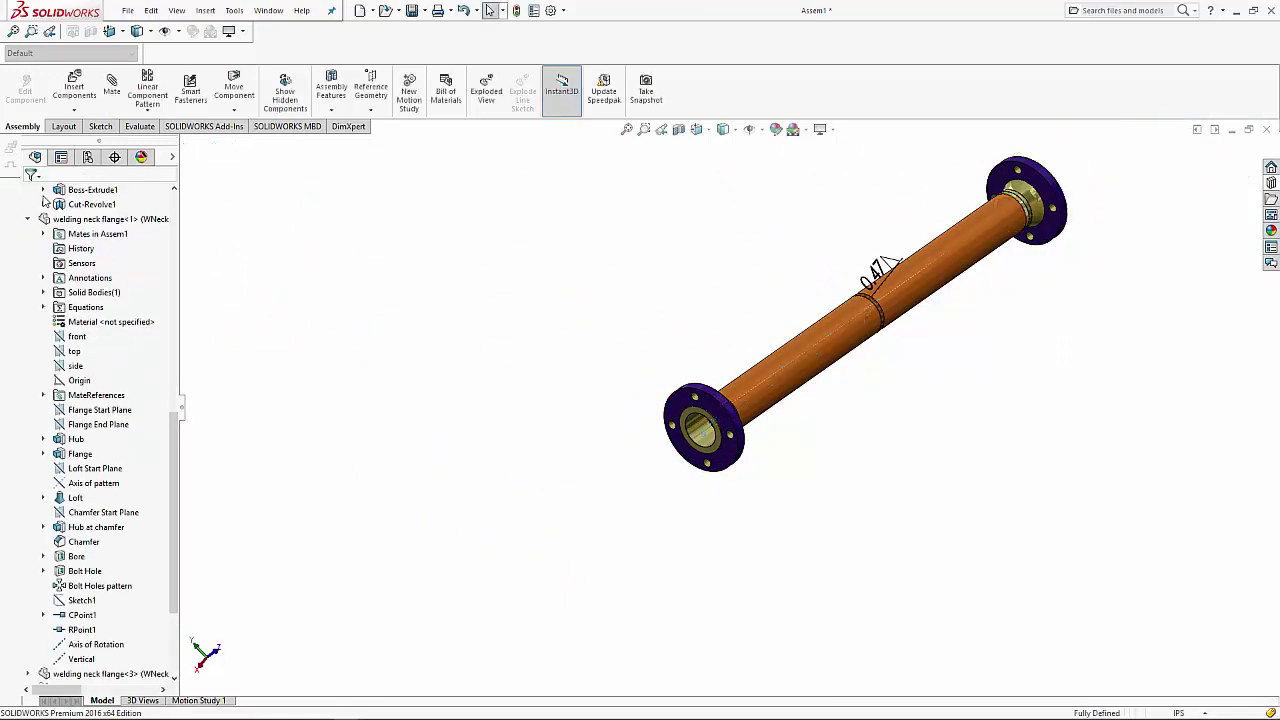
- Clear the flange selection and switch the assembly to isometric view
scroll(797, 408, "down", 2)
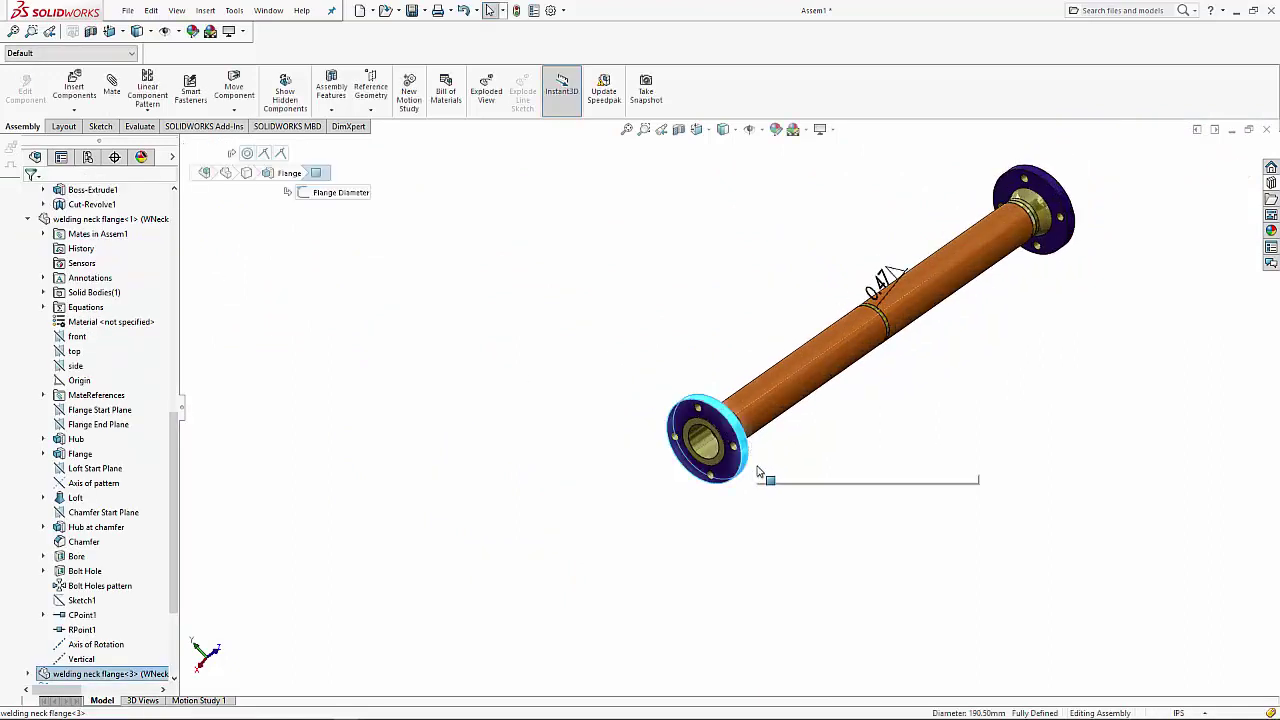
left_click(738, 444)
left_click(945, 468)
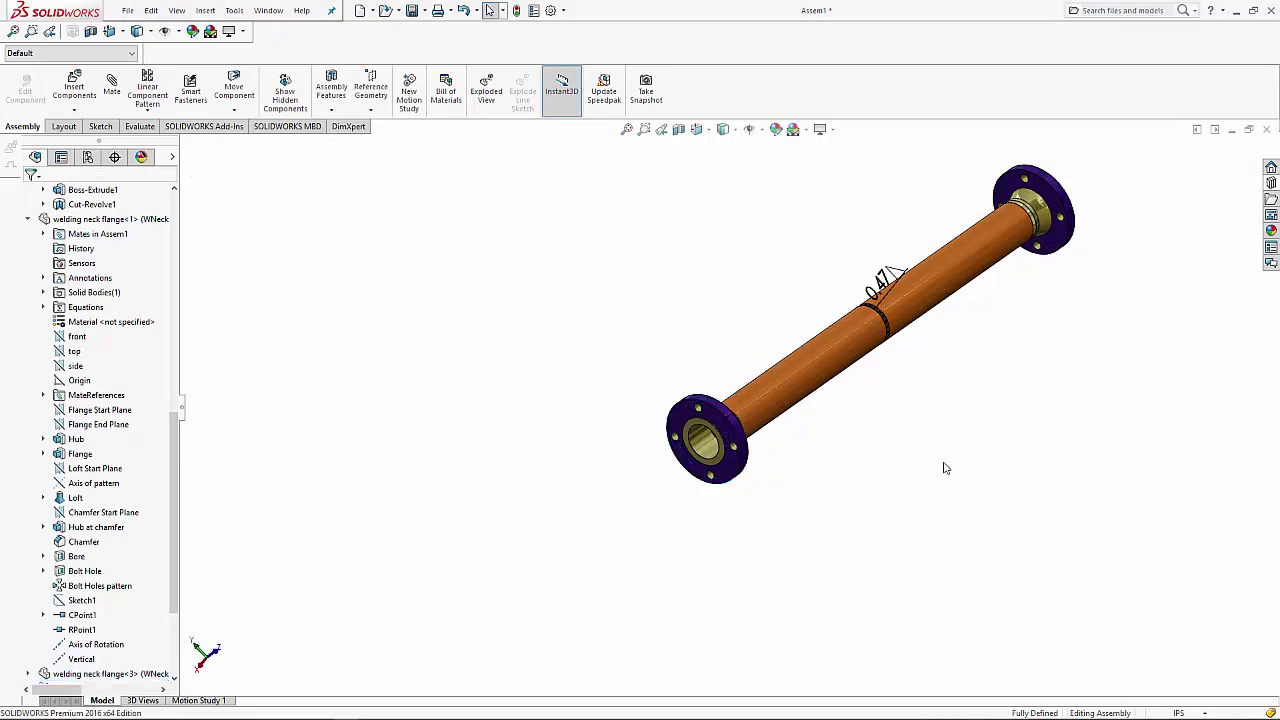
key("ctrl+7")
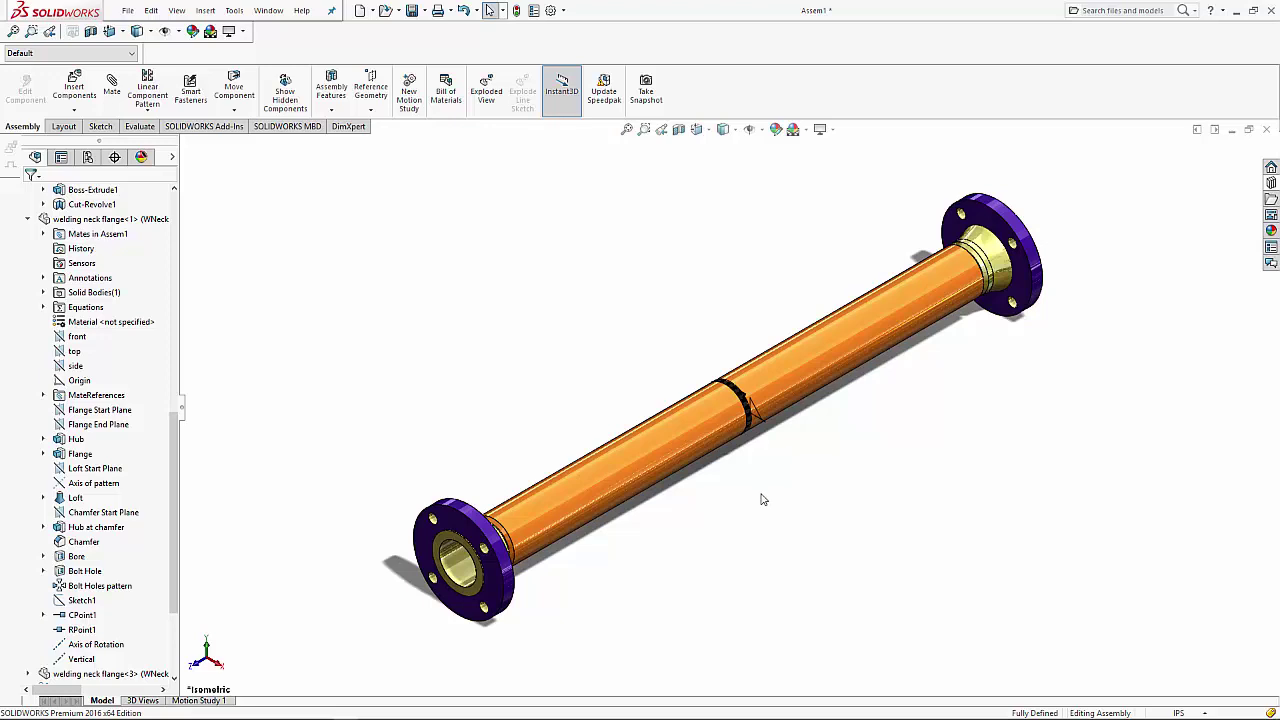
- Browse the Design Library piping folders to o-lets and select the weldolet part
left_click(1274, 188)
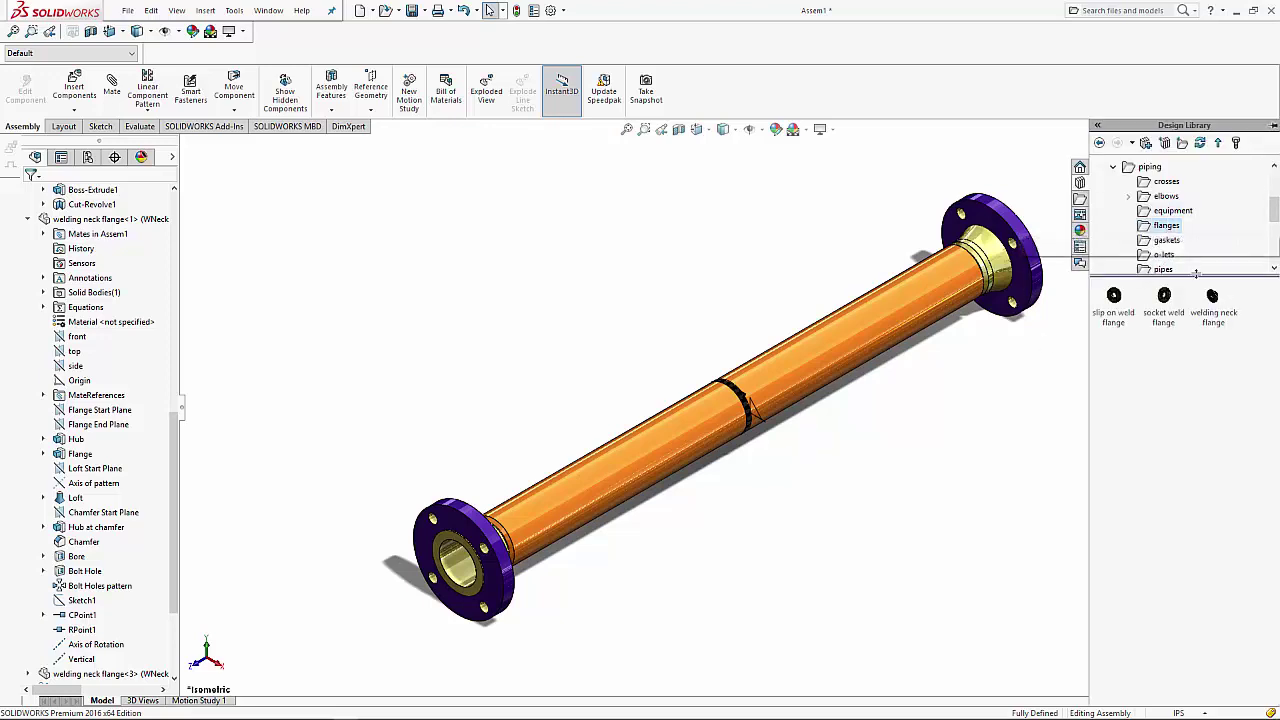
scroll(1165, 263, "down", 1)
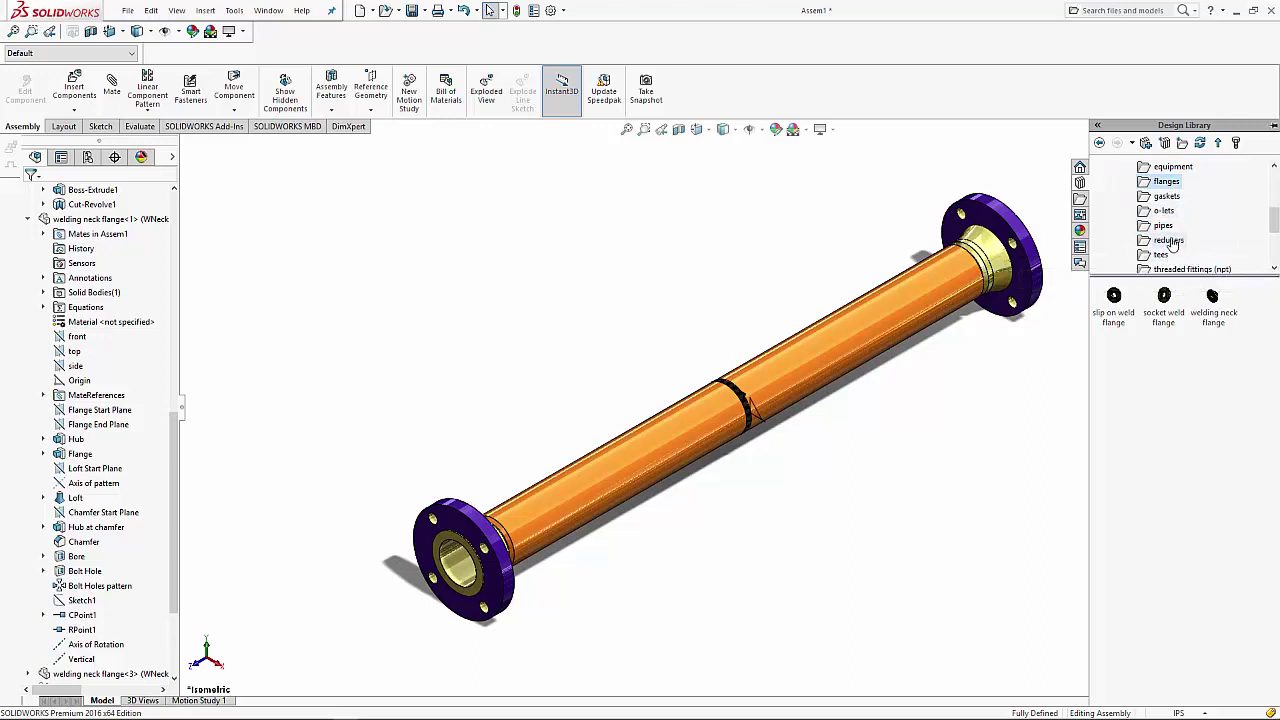
left_click(1162, 256)
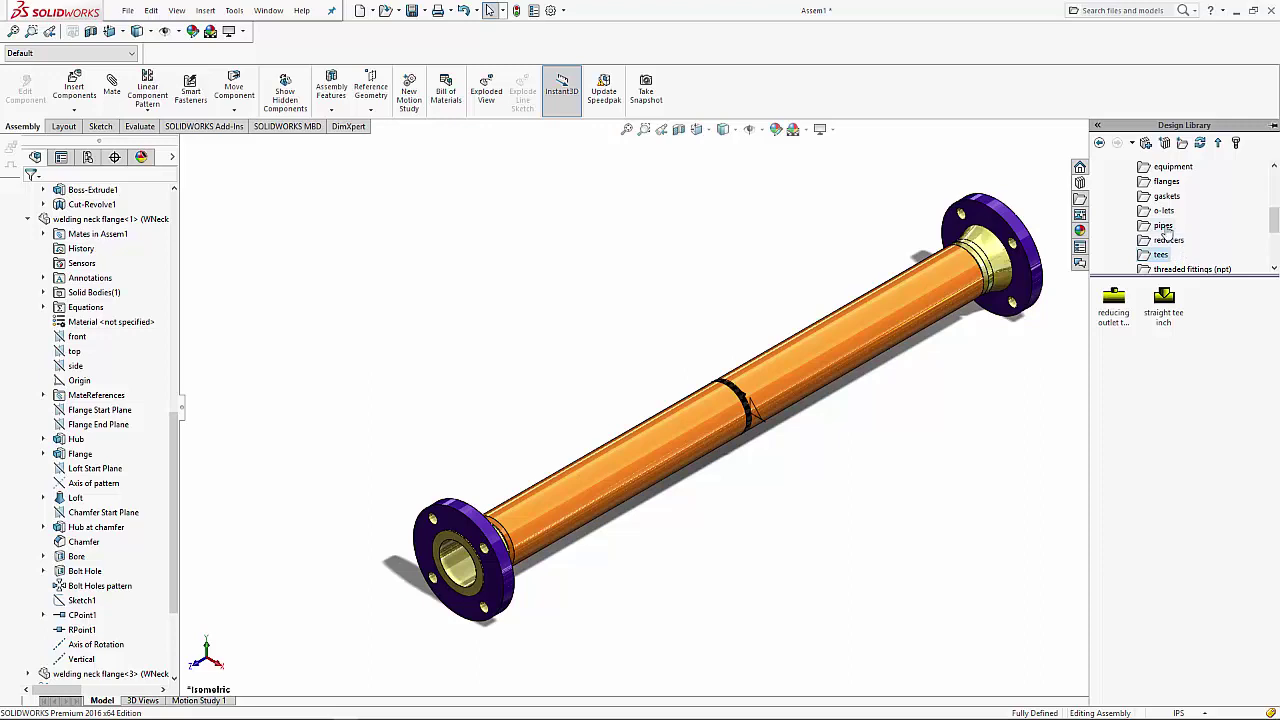
scroll(1200, 238, "down", 1)
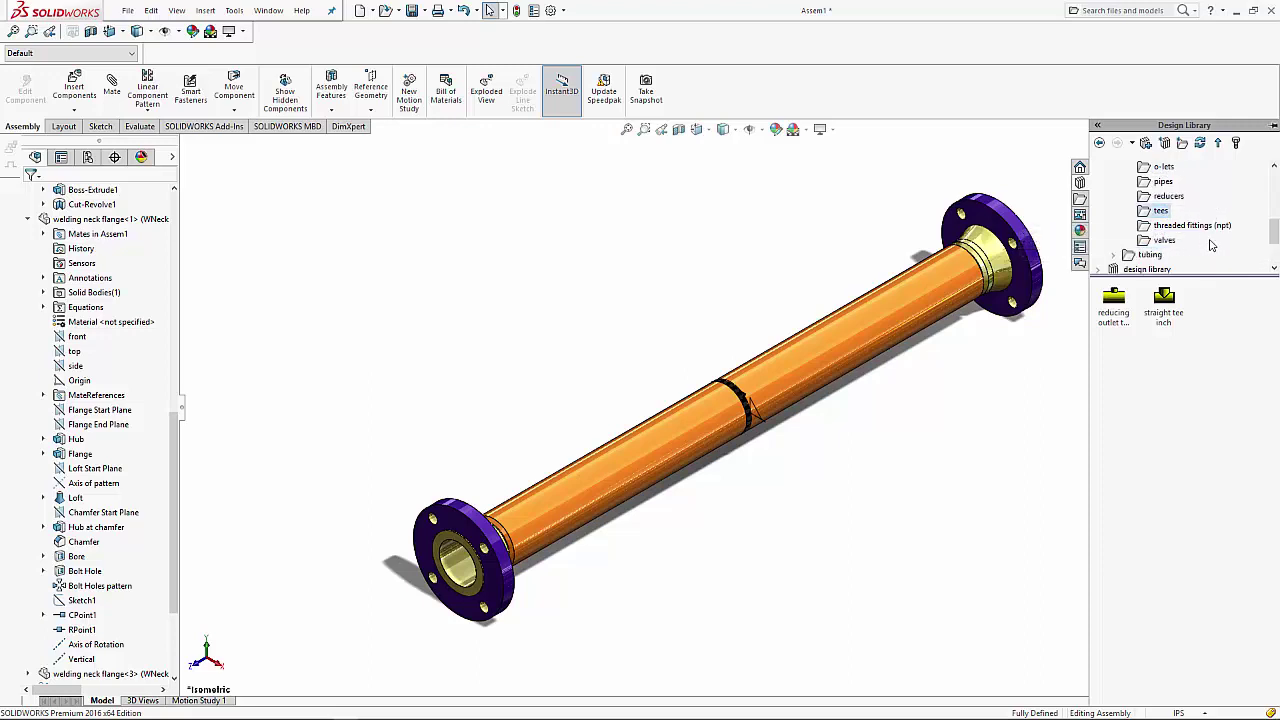
left_click(1184, 228)
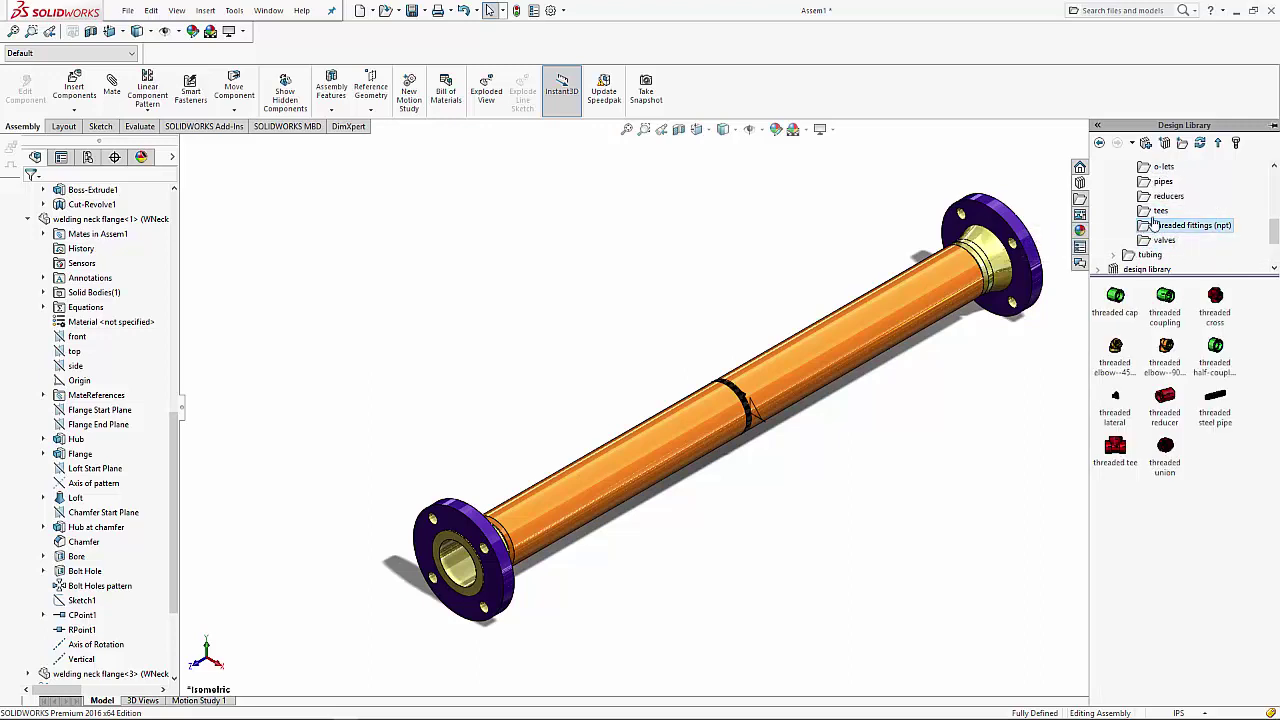
left_click(1158, 211)
scroll(1180, 218, "up", 1)
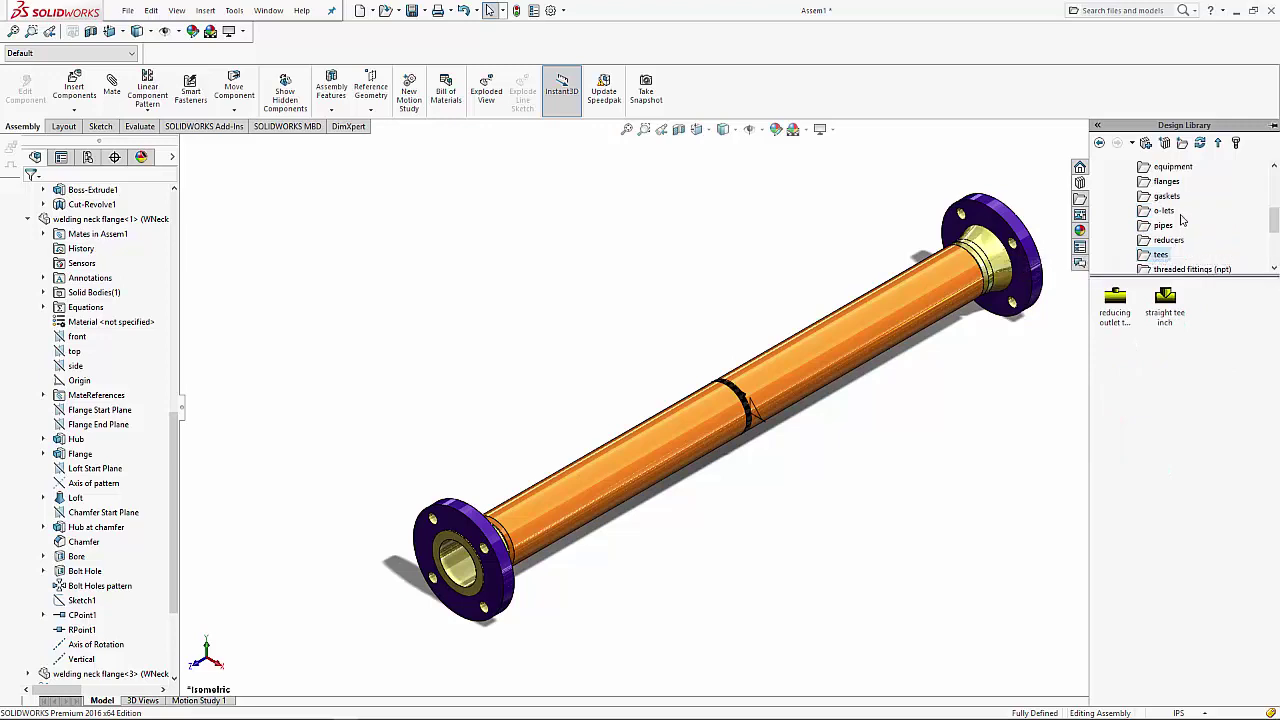
left_click(1168, 184)
scroll(1170, 188, "up", 1)
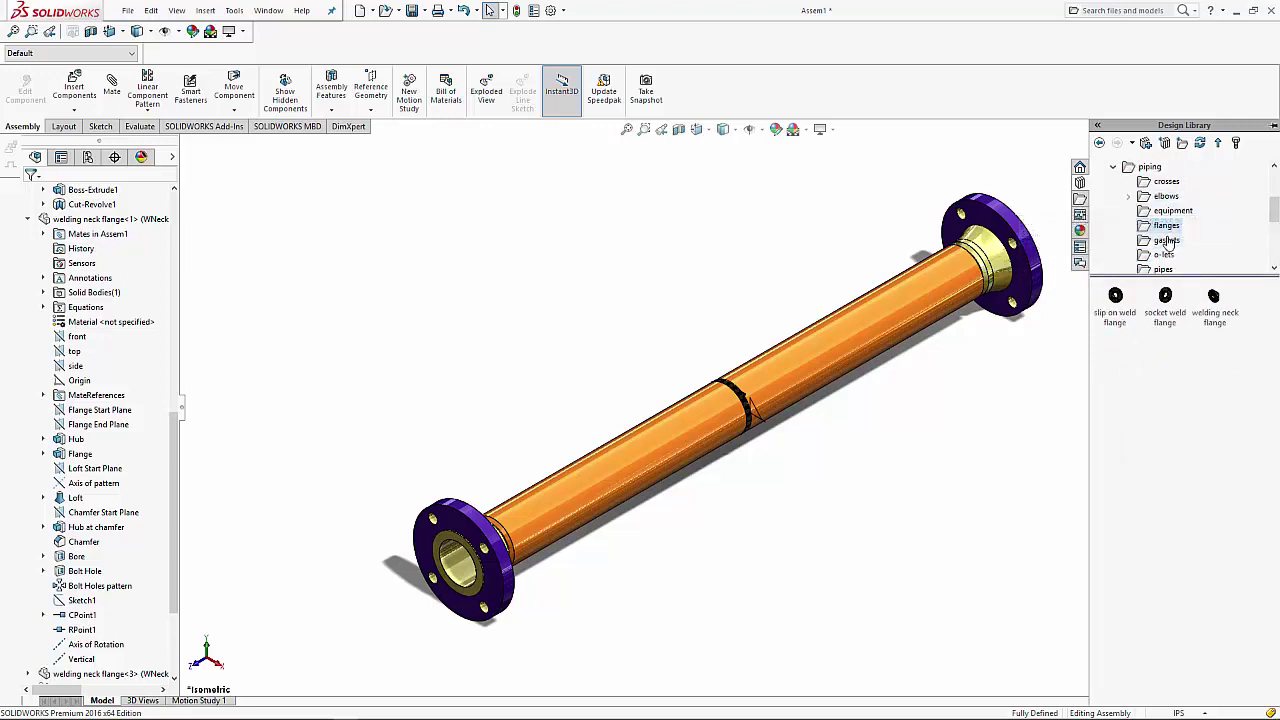
left_click(1150, 168)
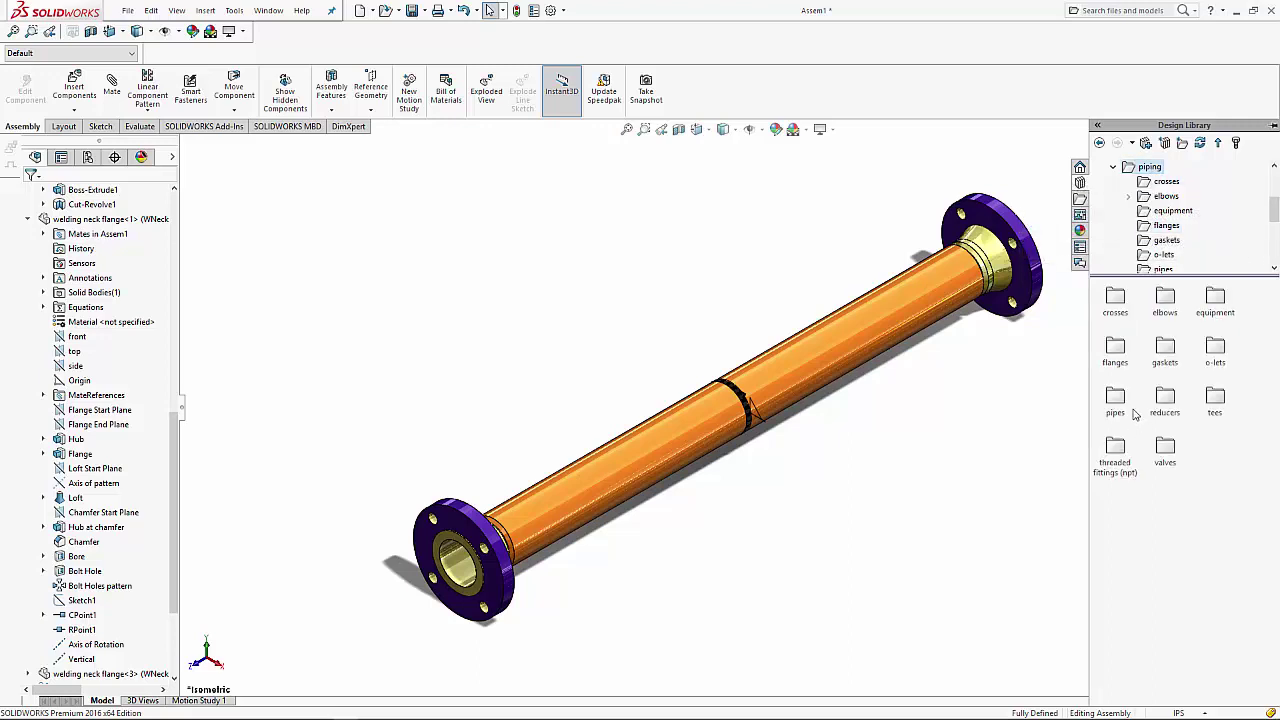
double_click(1215, 358)
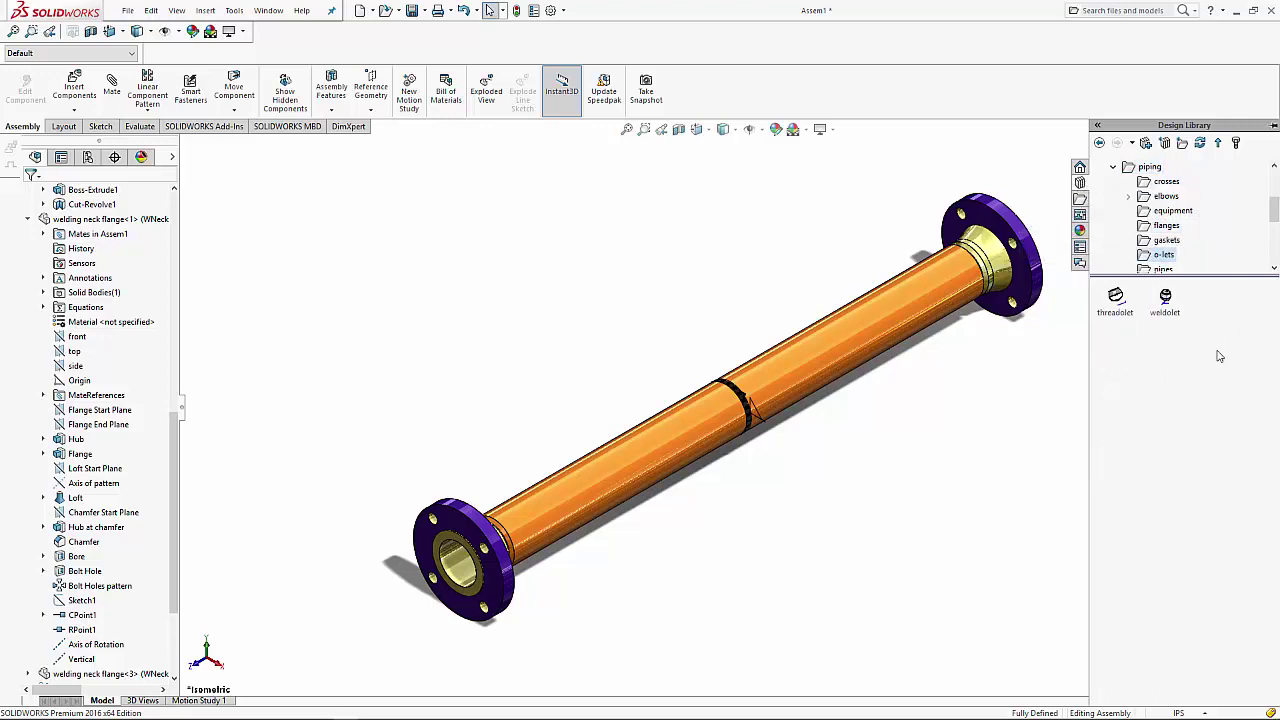
left_click(1166, 307)
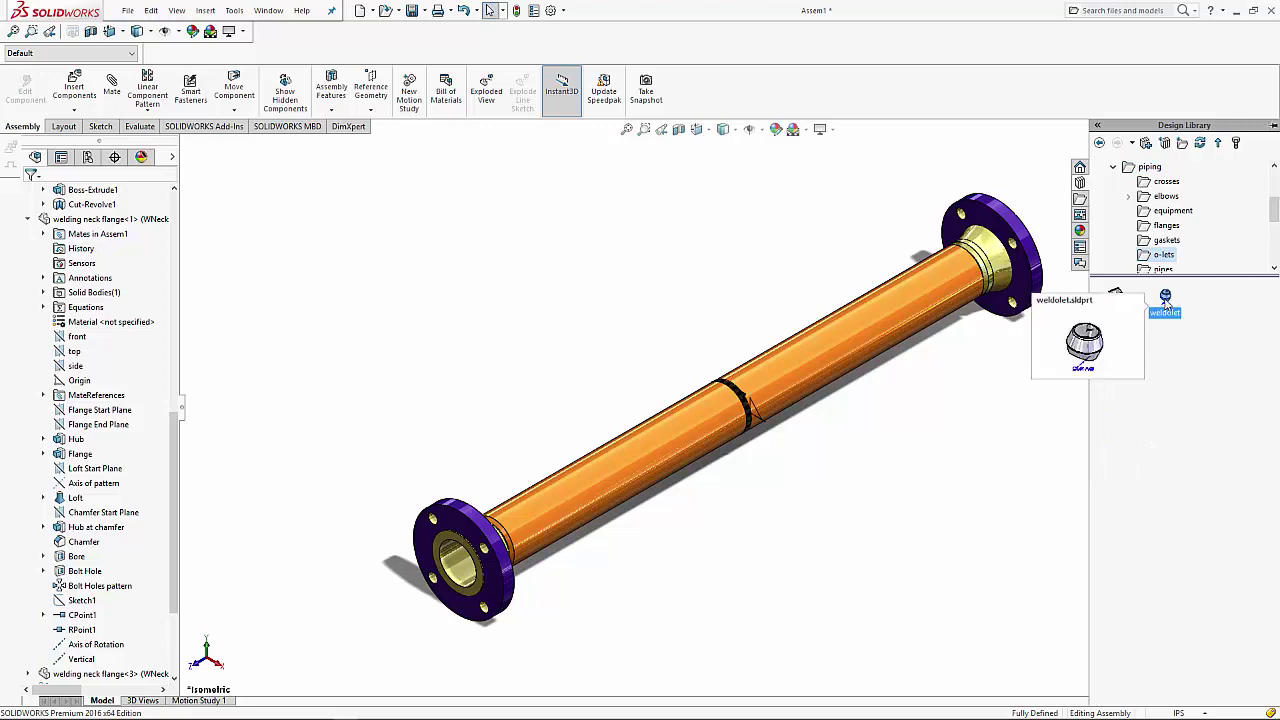
- Insert a weldolet into the assembly using the 3.5 X 1 configuration
left_click_drag(1166, 302, 918, 437)
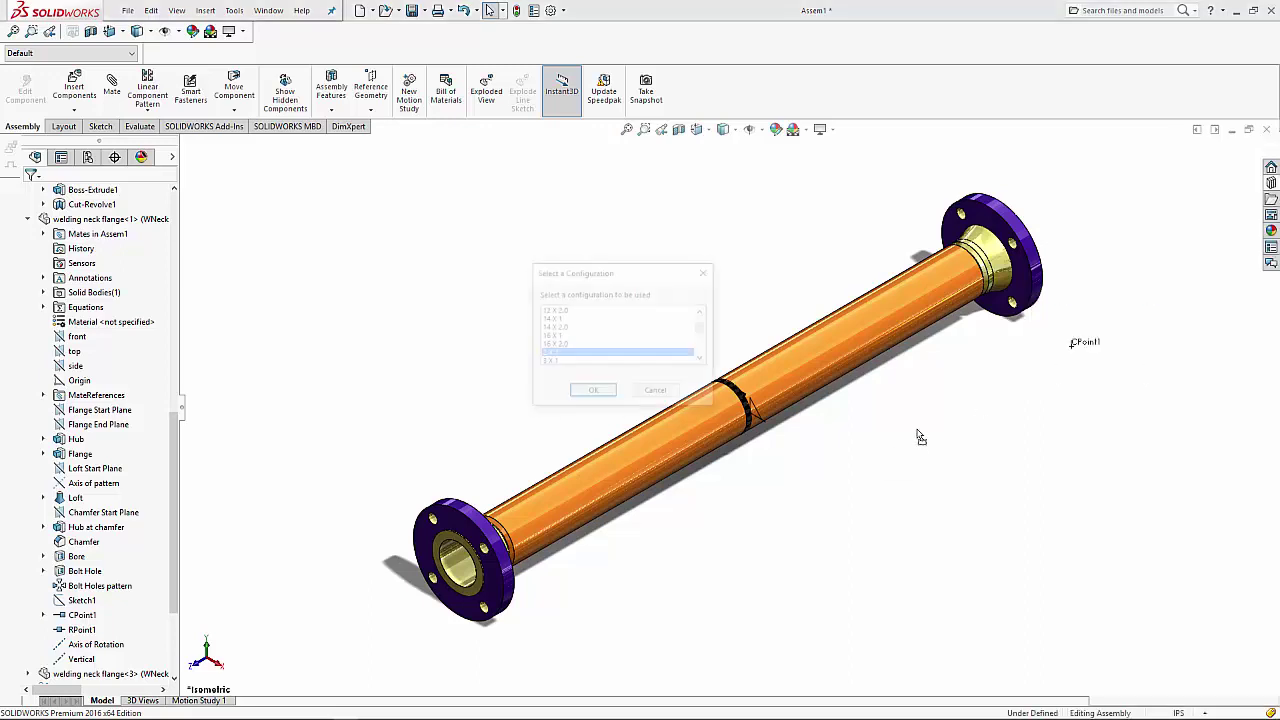
scroll(555, 341, "down", 1)
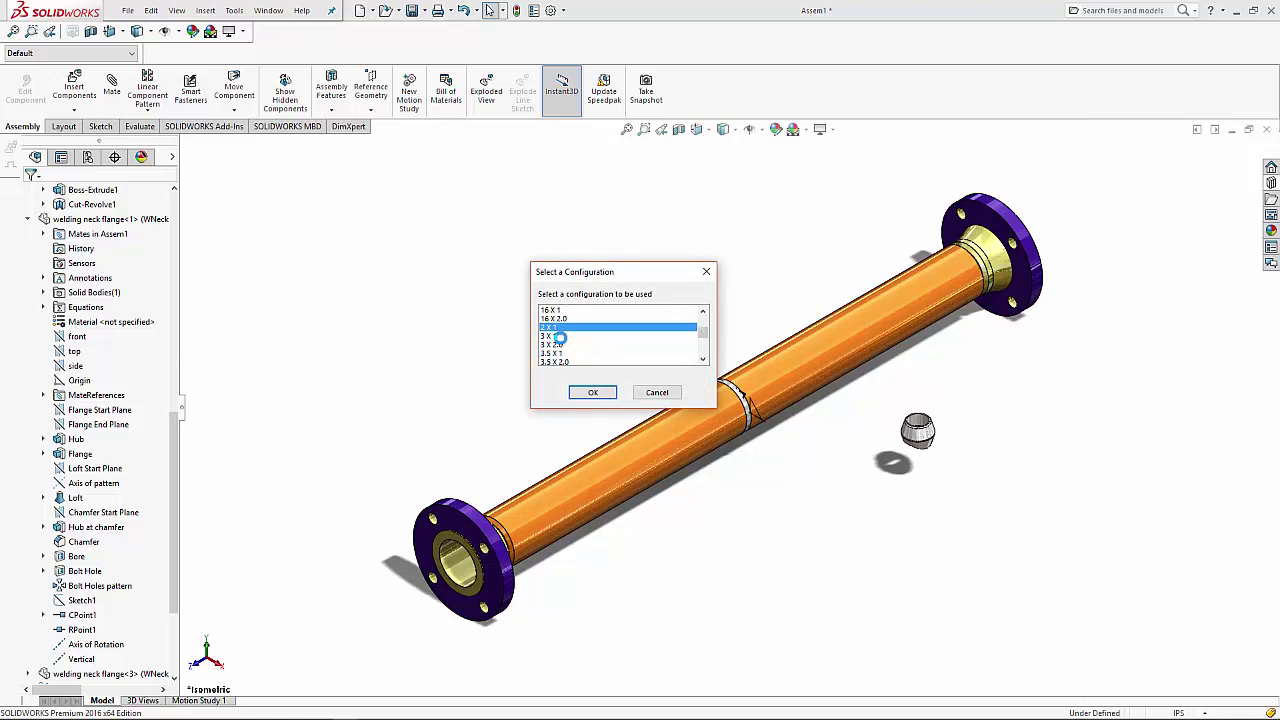
left_click(555, 360)
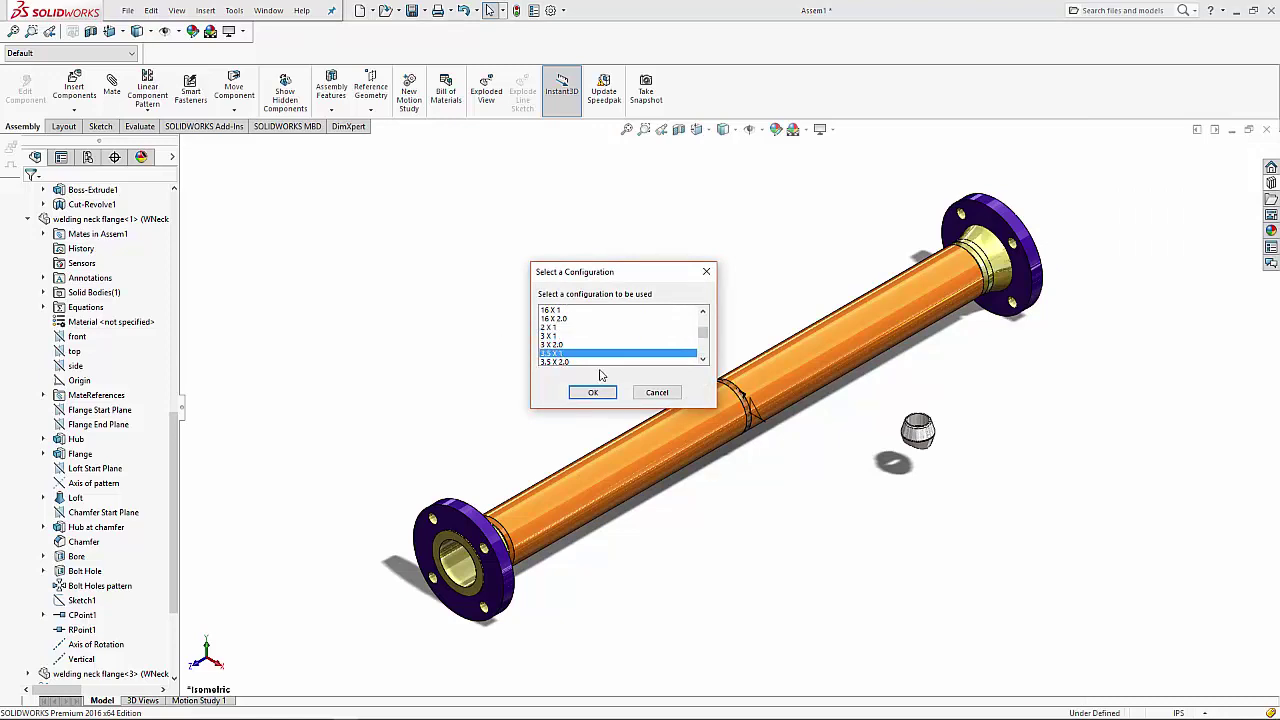
left_click(600, 393)
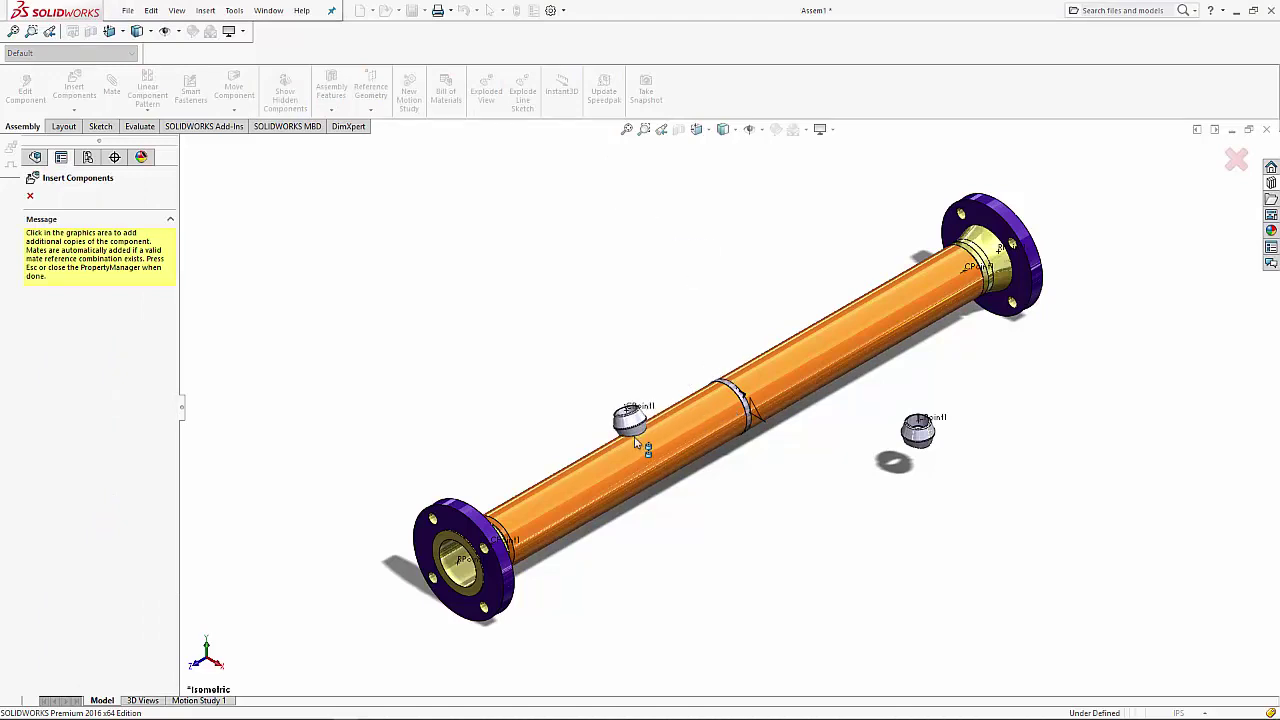
- Seat a weldolet on the pipe surface with a Parallel mate
left_click(572, 478)
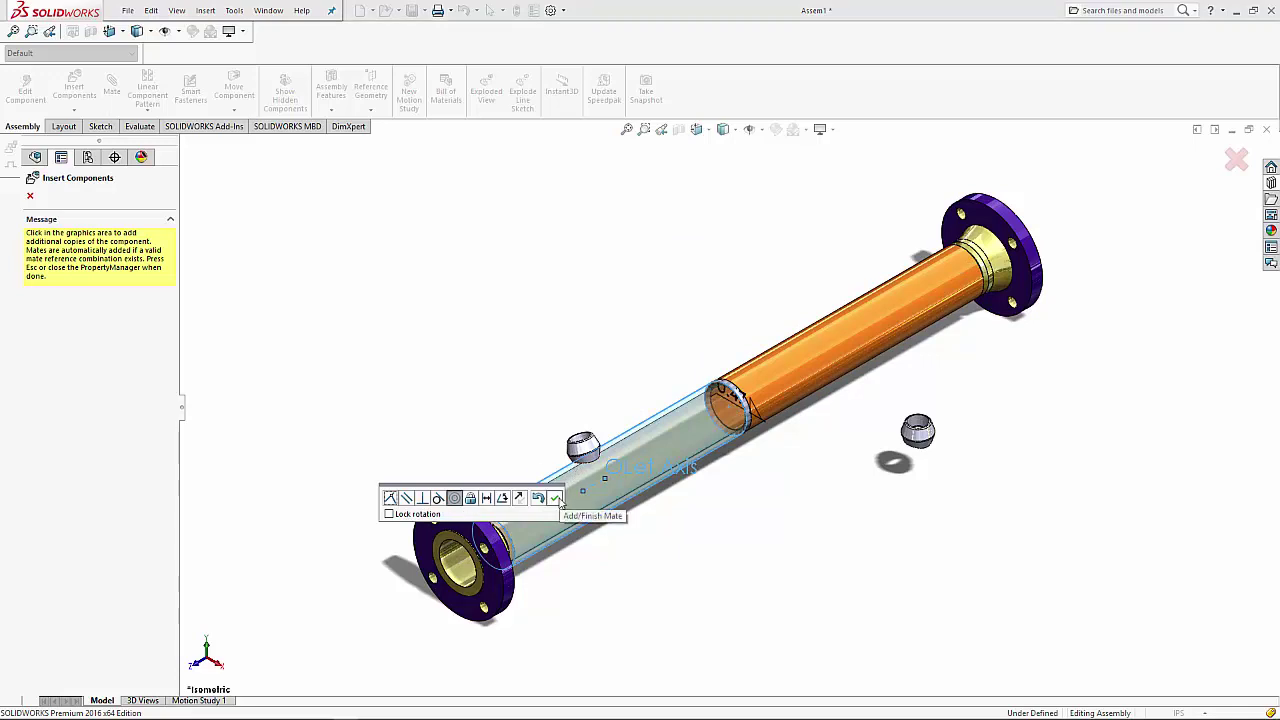
left_click(424, 499)
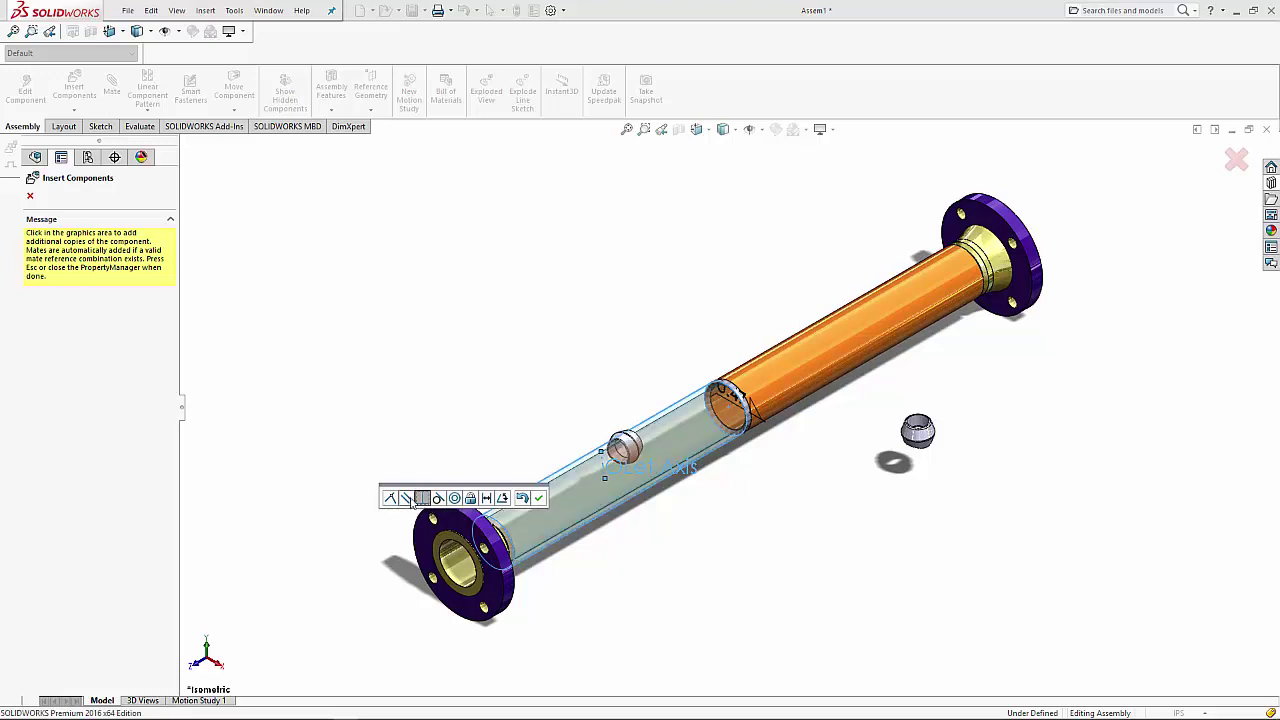
left_click(408, 499)
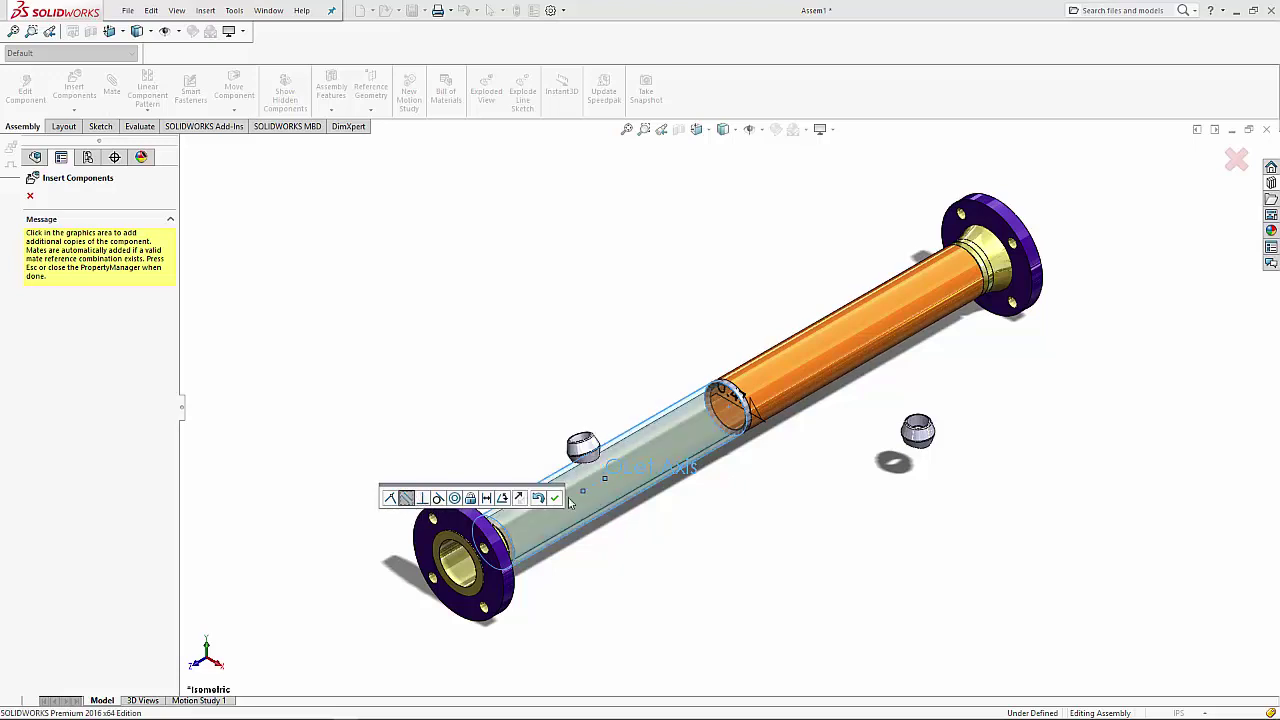
left_click(557, 499)
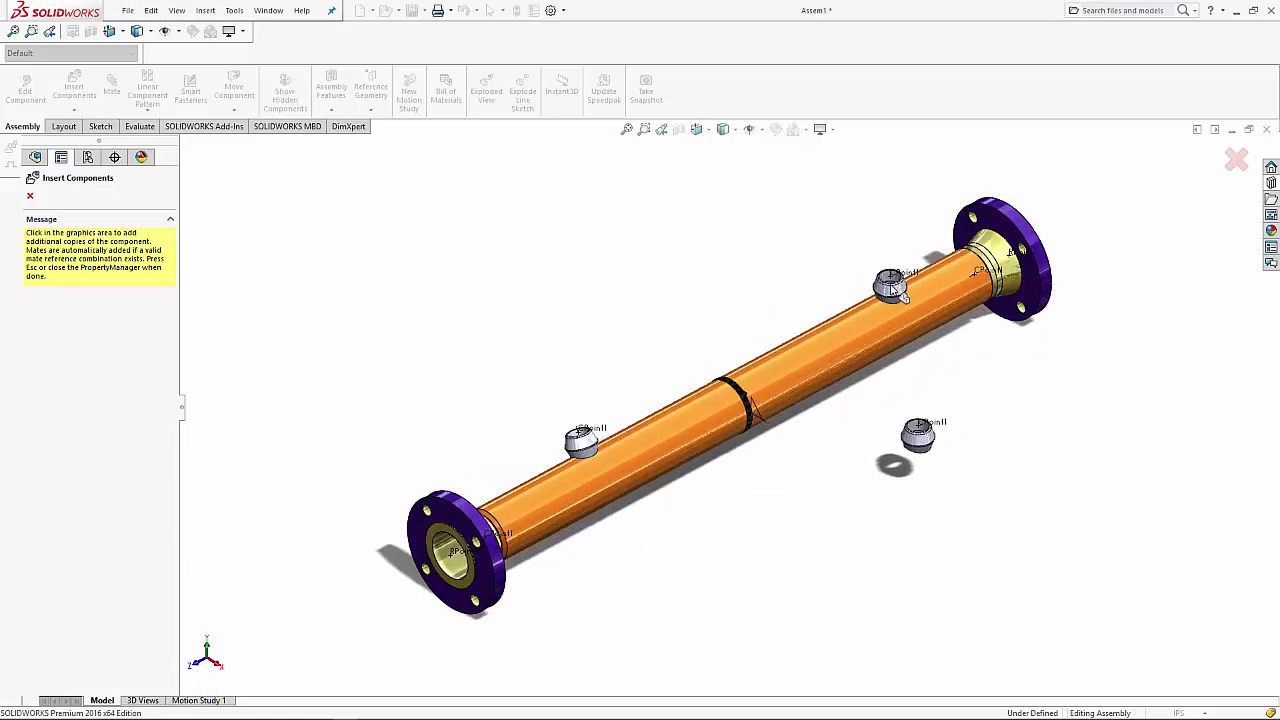
- End weldolet insertion and delete the loose weldolet beside the pipe
left_click(755, 535)
key("Escape")
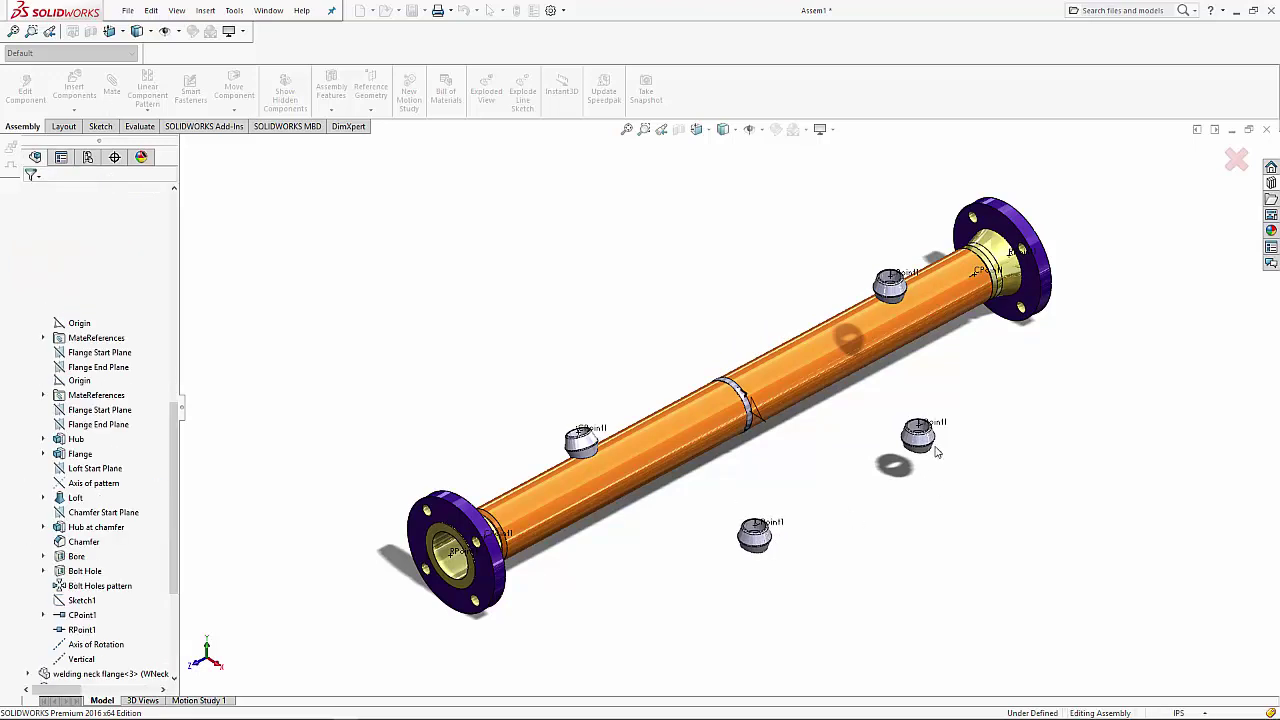
left_click(920, 438)
key("Delete")
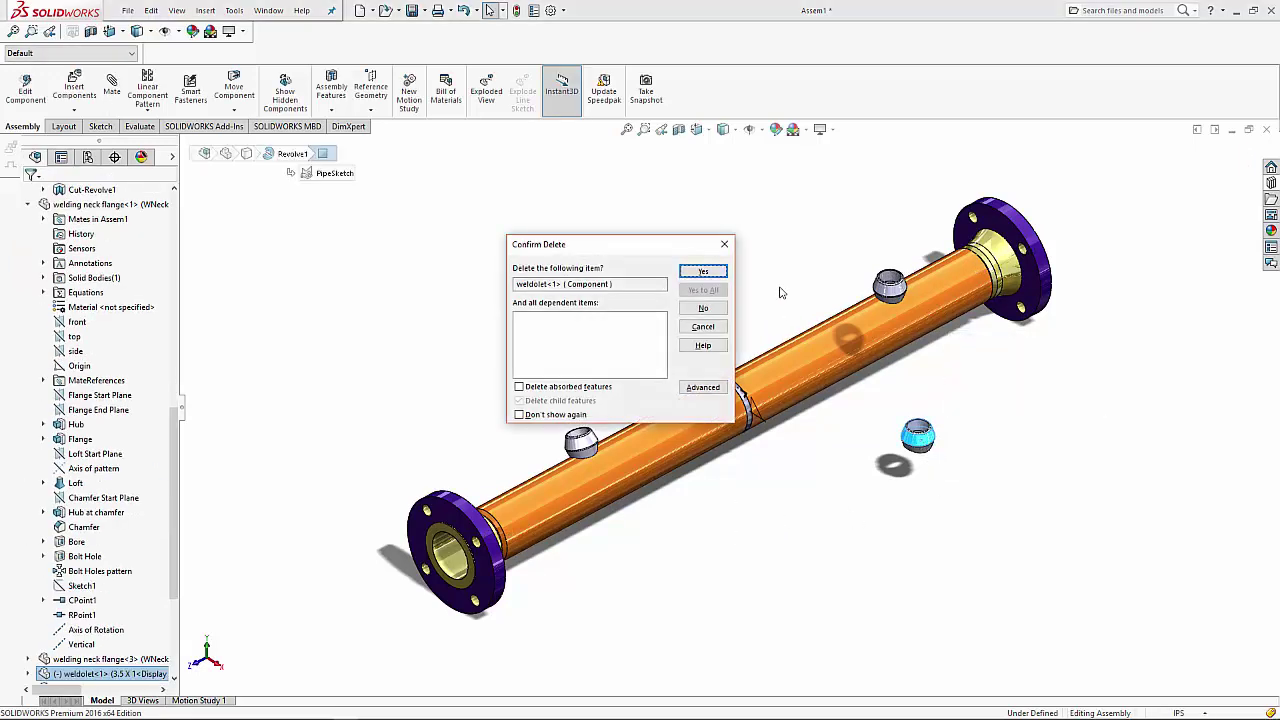
left_click(704, 272)
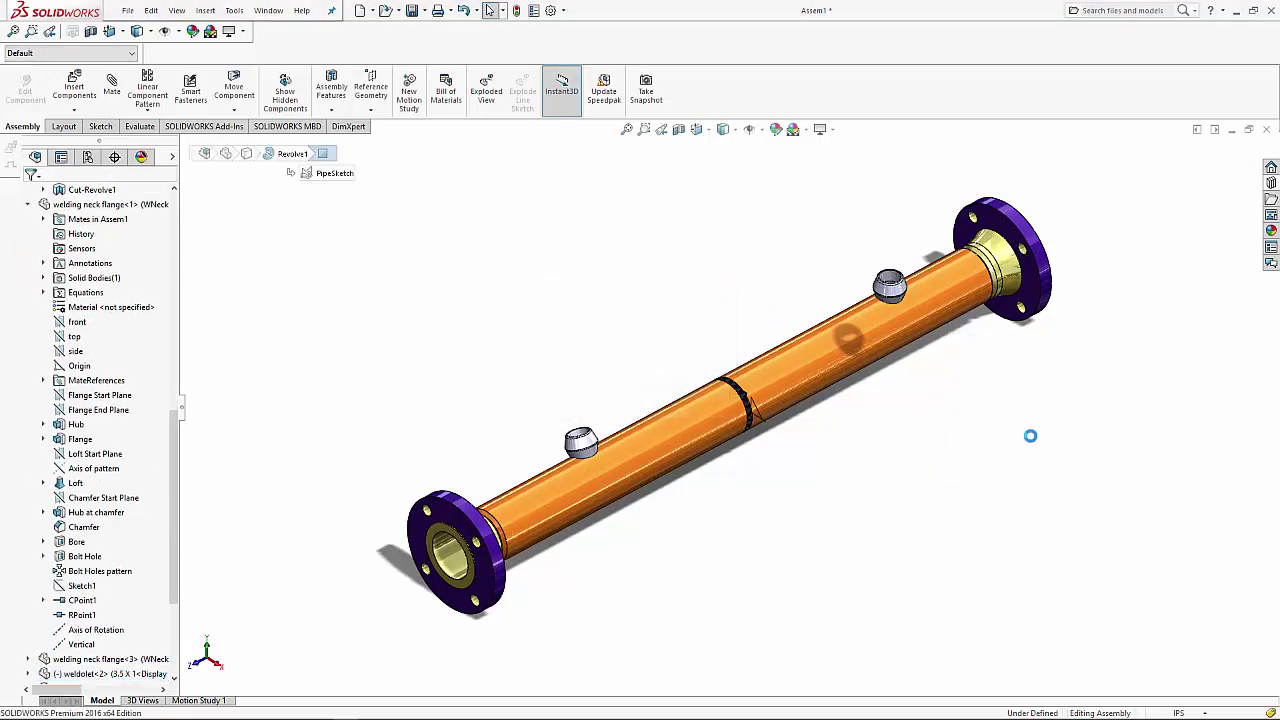
- Return to isometric view and slide the near weldolet slightly along the pipe
key("ctrl+7")
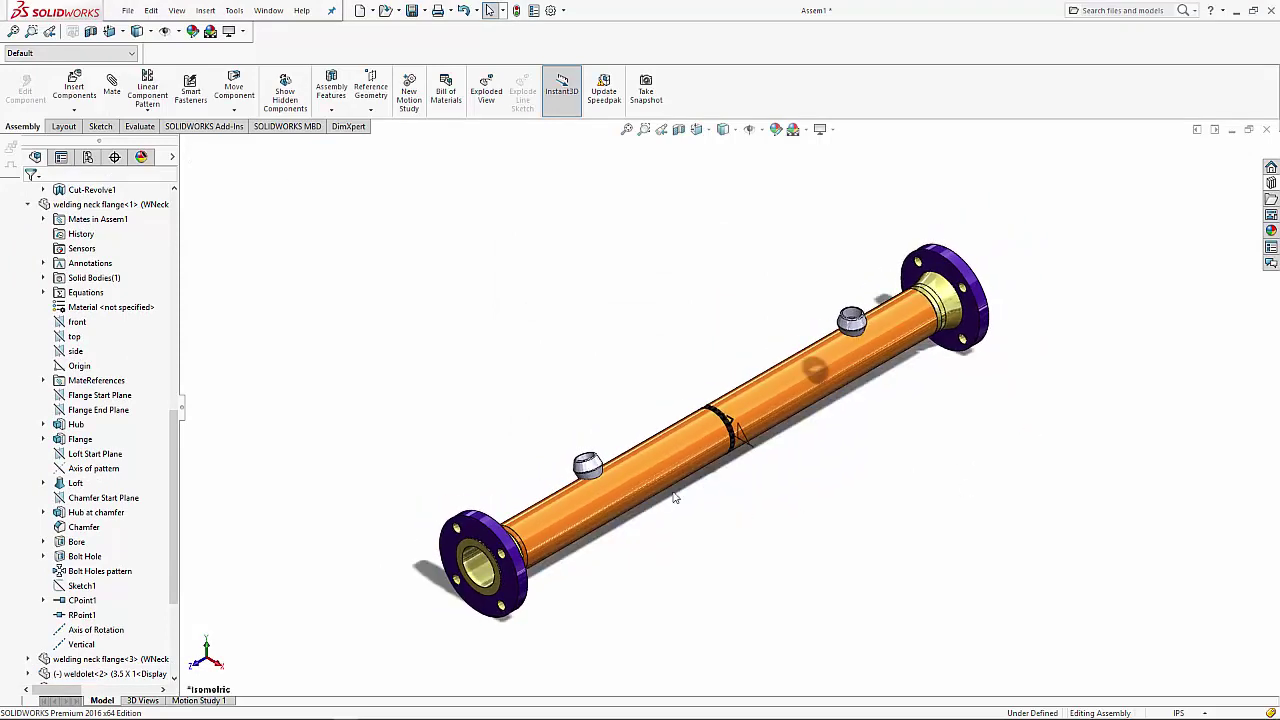
left_click_drag(592, 470, 600, 465)
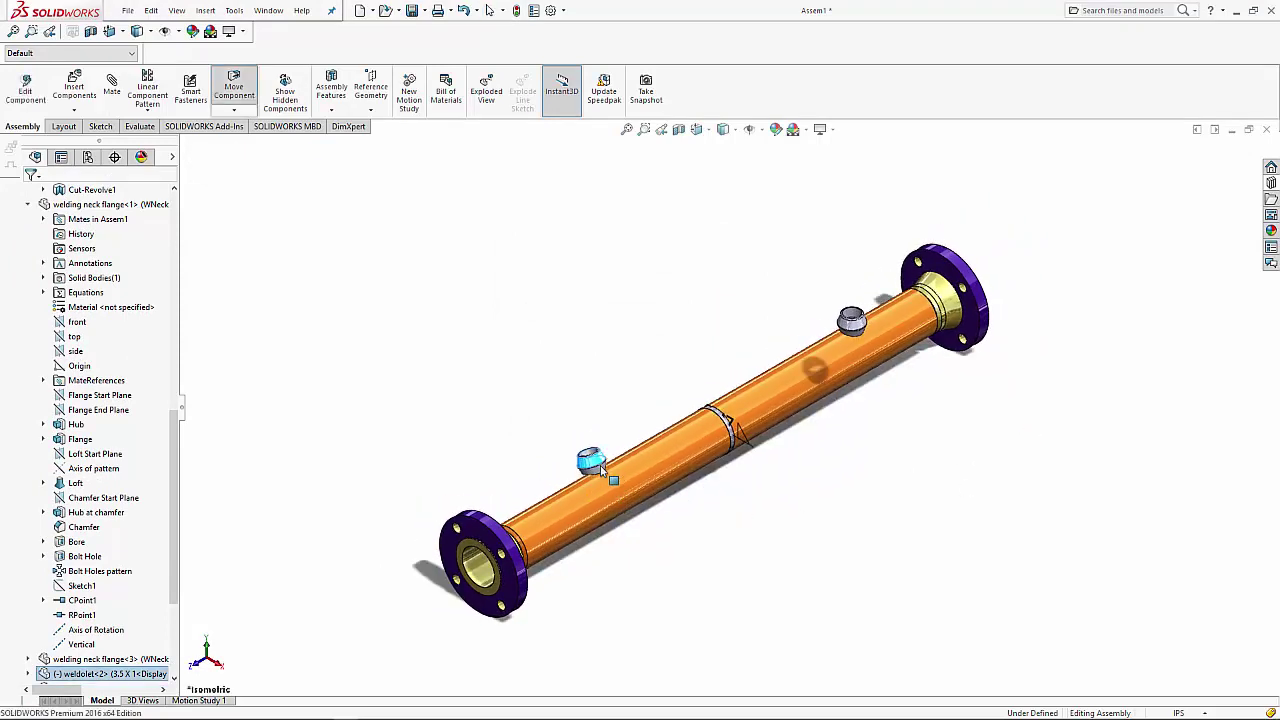
scroll(592, 460, "down", 5)
key("Escape")
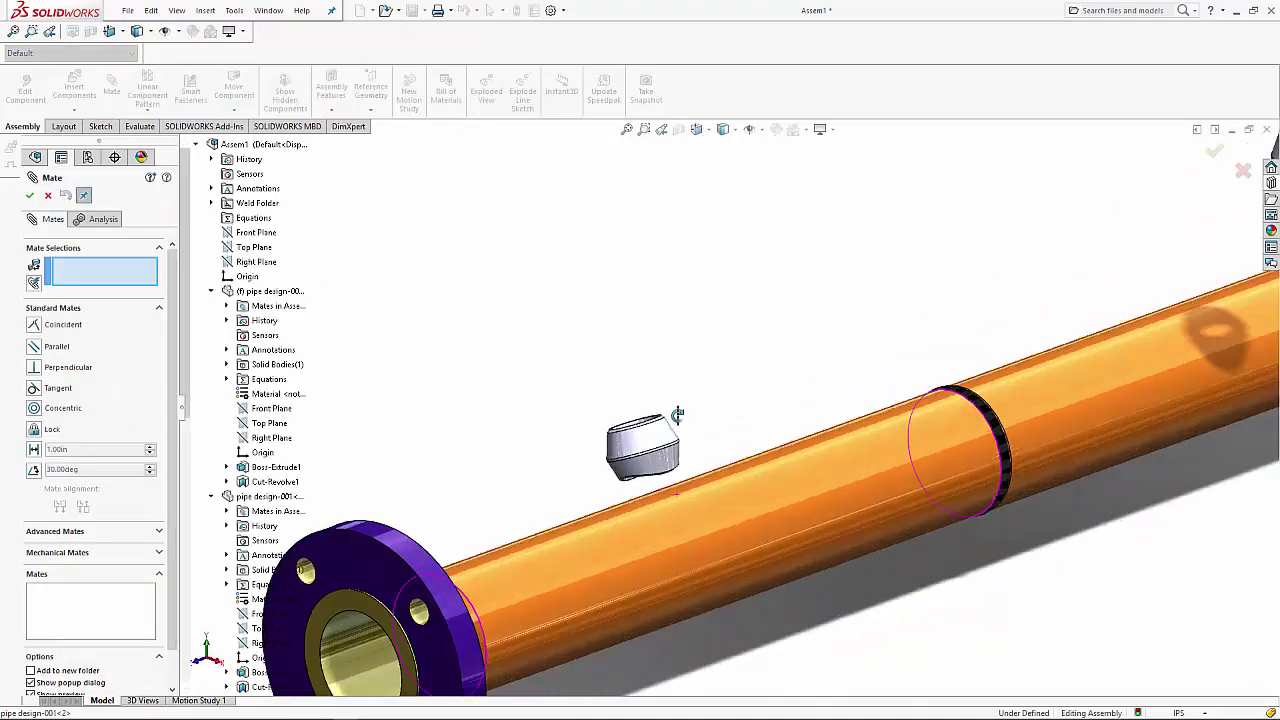
- Mate the weldolet's inner bottom face concentric with the pipe's outer surface as Concentric6
scroll(668, 455, "down", 5)
scroll(705, 473, "down", 3)
scroll(680, 440, "down", 3)
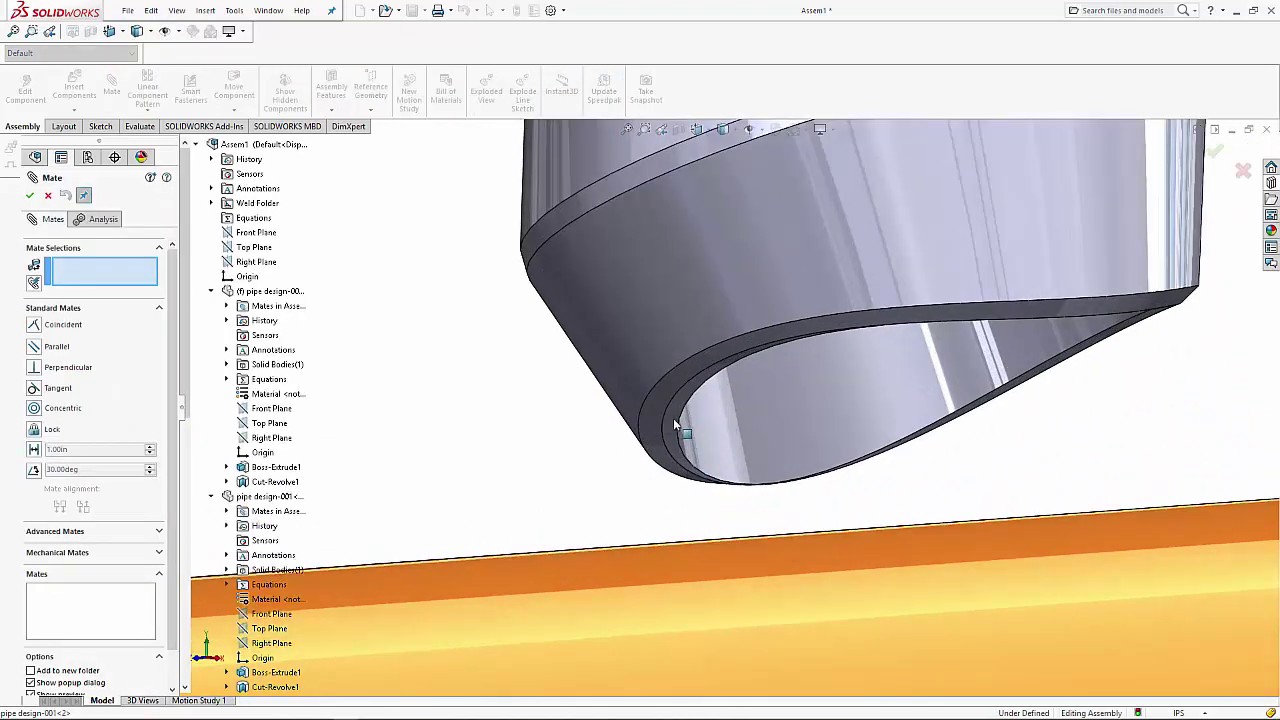
left_click(672, 420)
scroll(672, 425, "up", 3)
scroll(674, 463, "up", 3)
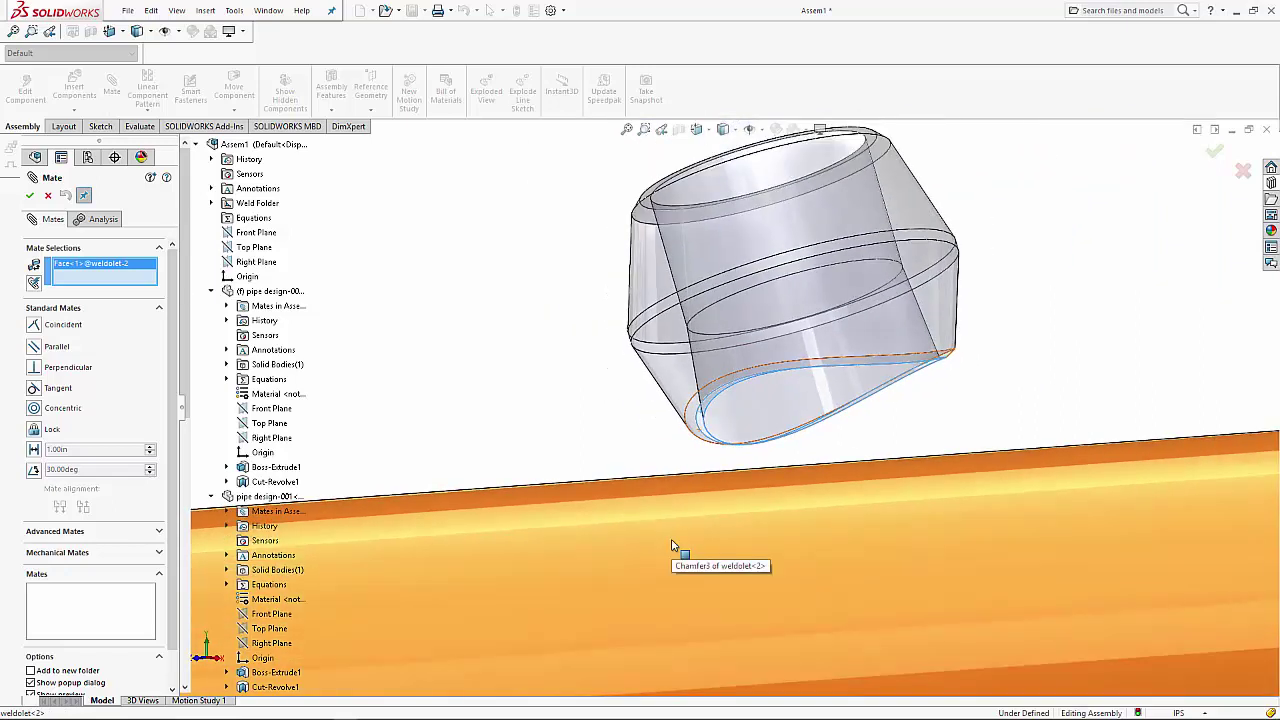
left_click(671, 540)
left_click(838, 561)
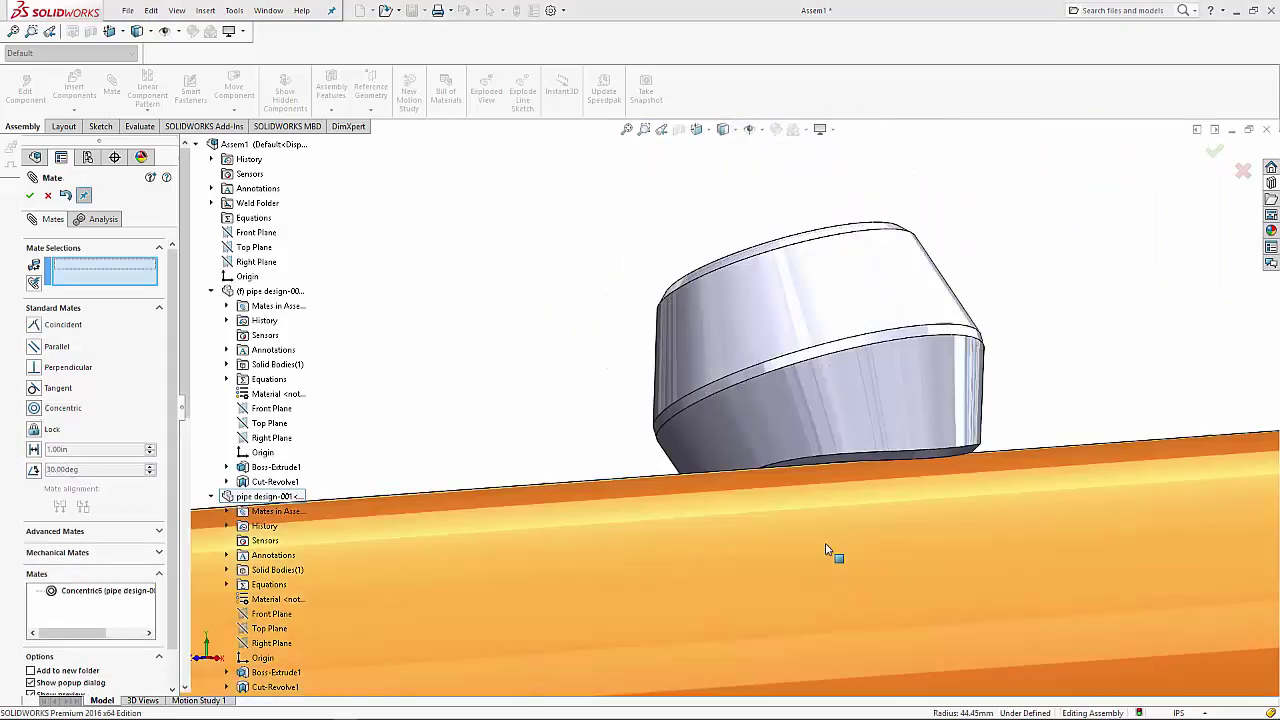
scroll(862, 450, "up", 3)
scroll(860, 433, "up", 2)
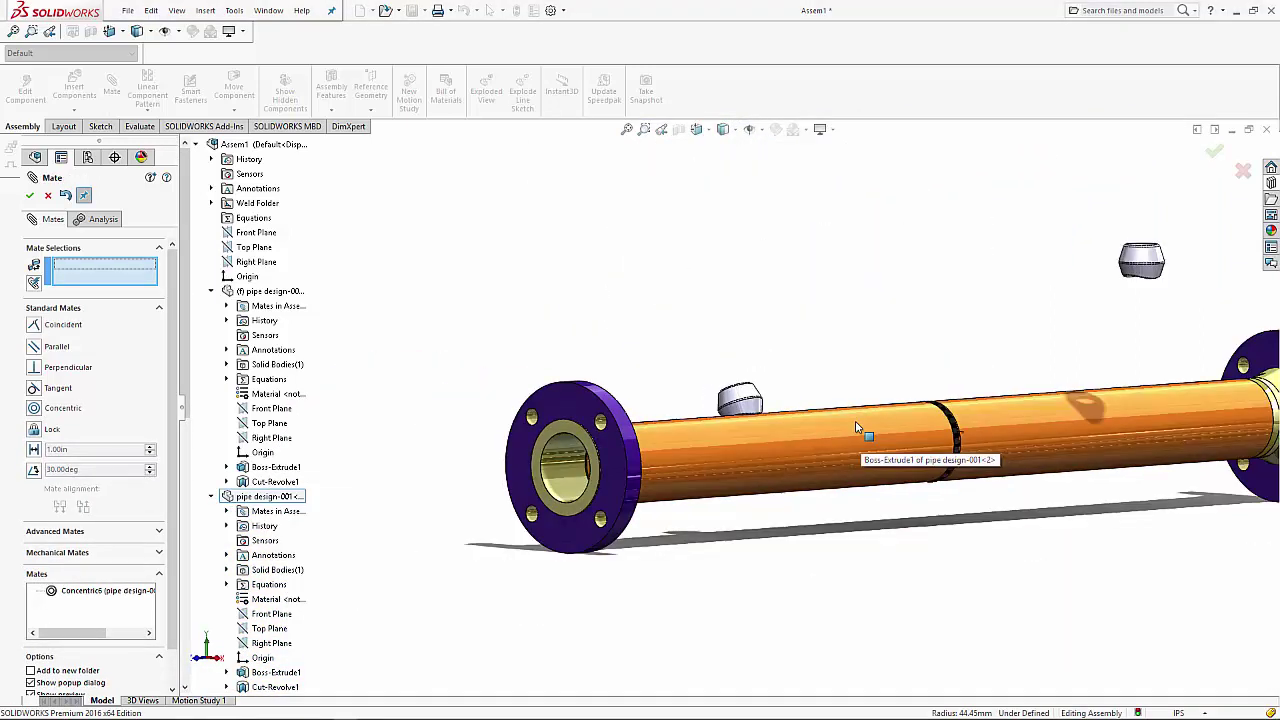
key("ctrl+7")
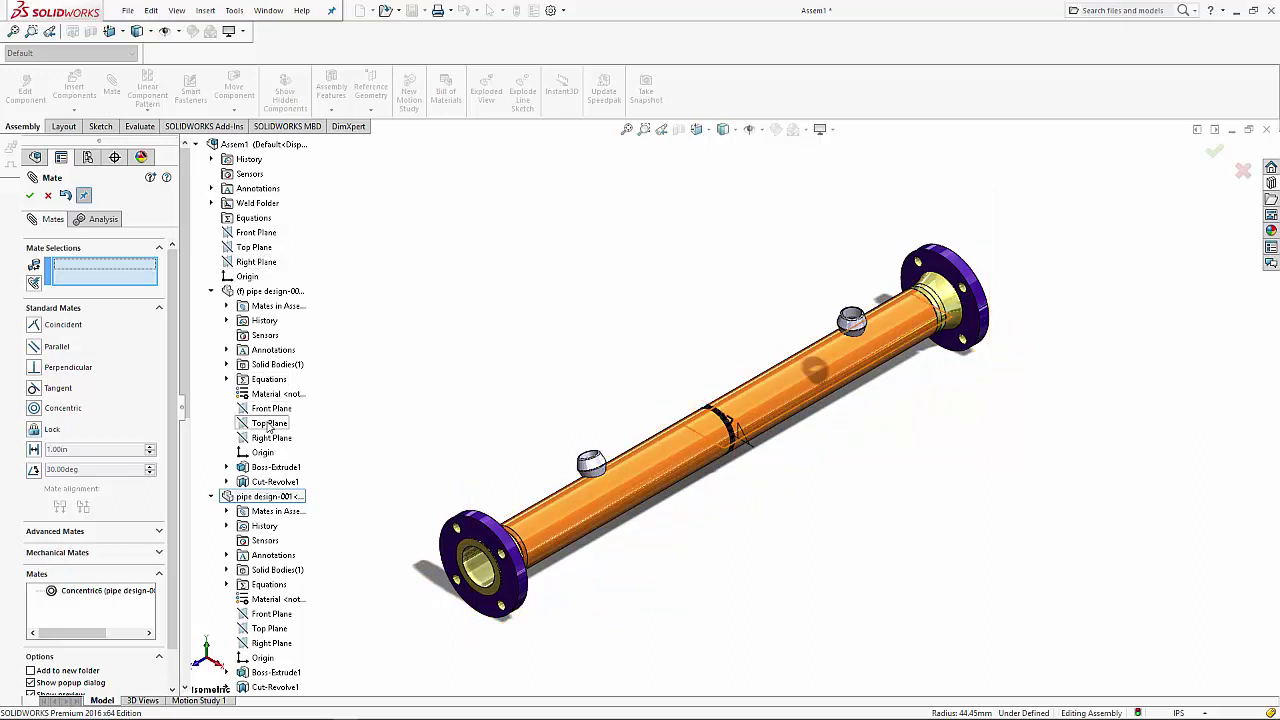
- Make weldolet<3>'s Right Plane coincident with pipe design-001's Right Plane as Coincident8
left_click(270, 437)
scroll(314, 535, "down", 8)
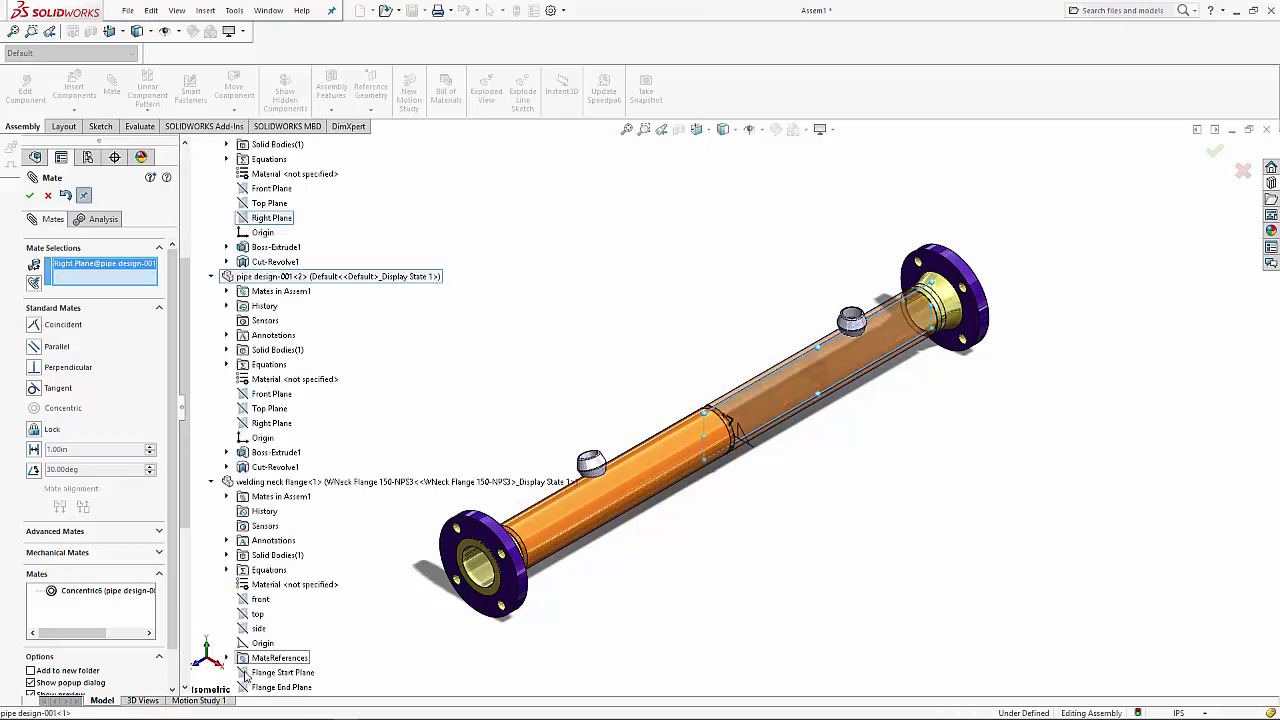
scroll(245, 655, "down", 2)
scroll(200, 688, "down", 3)
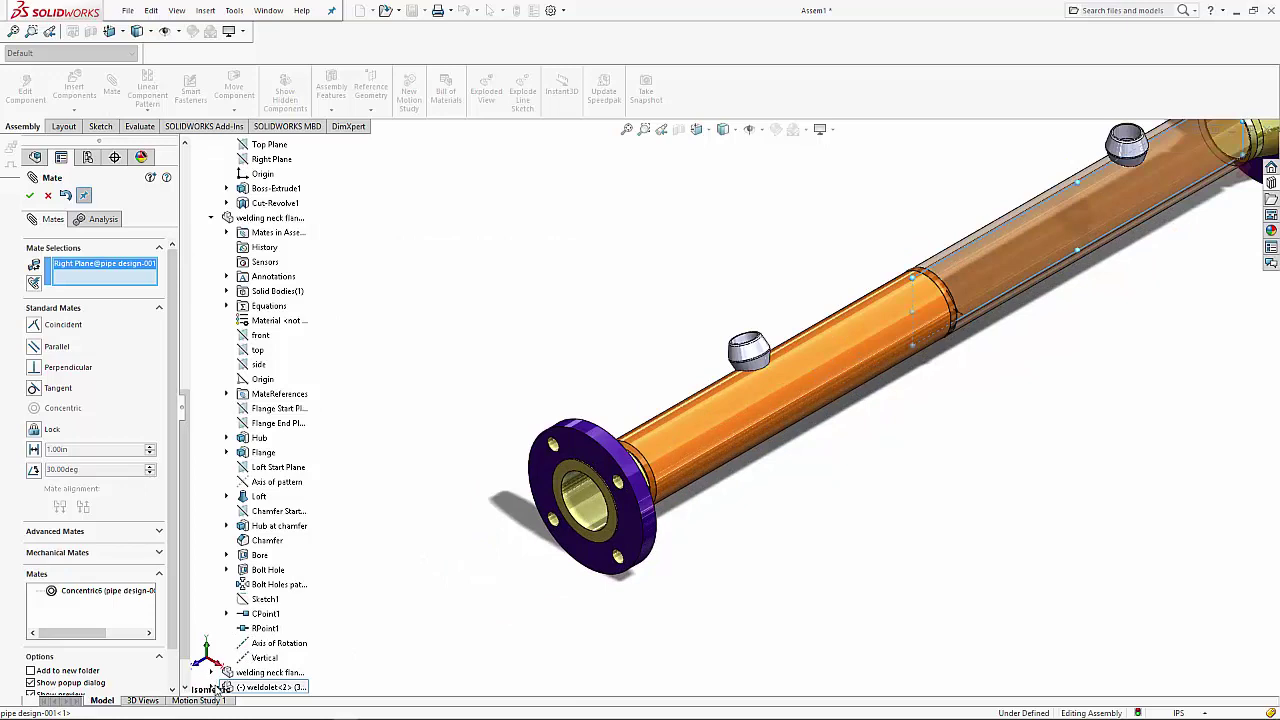
left_click(214, 687)
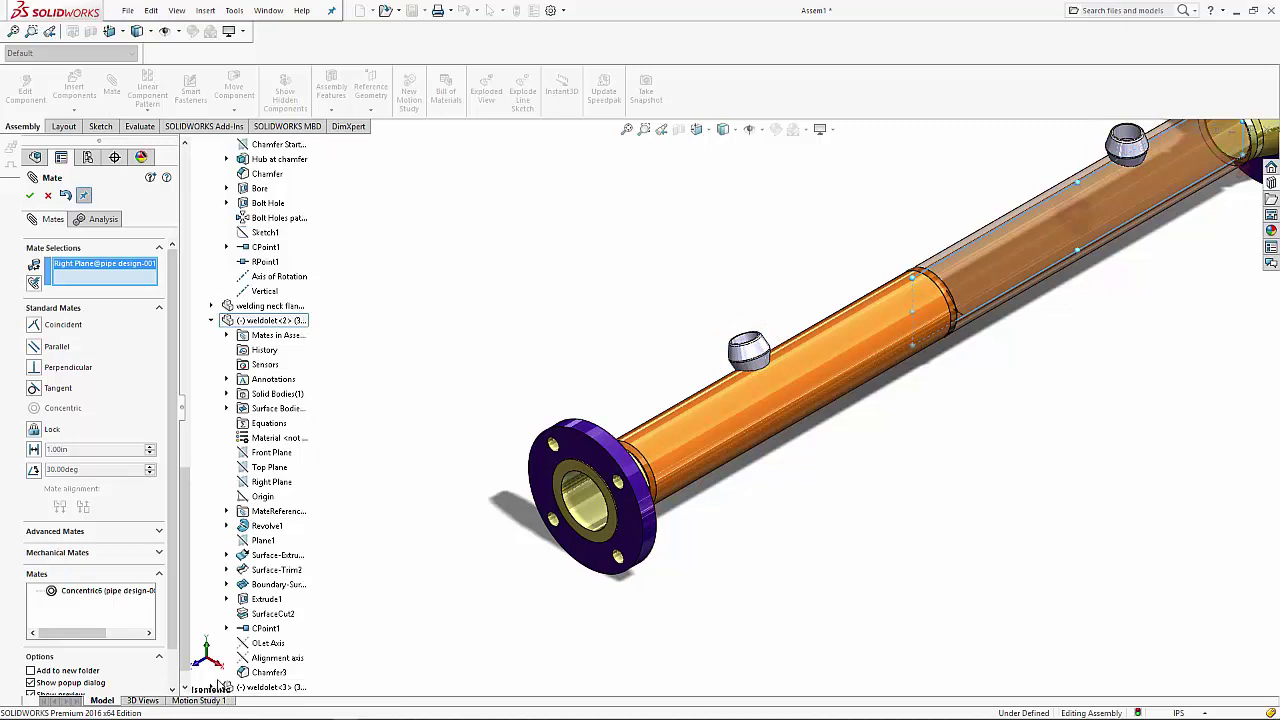
scroll(230, 686, "down", 8)
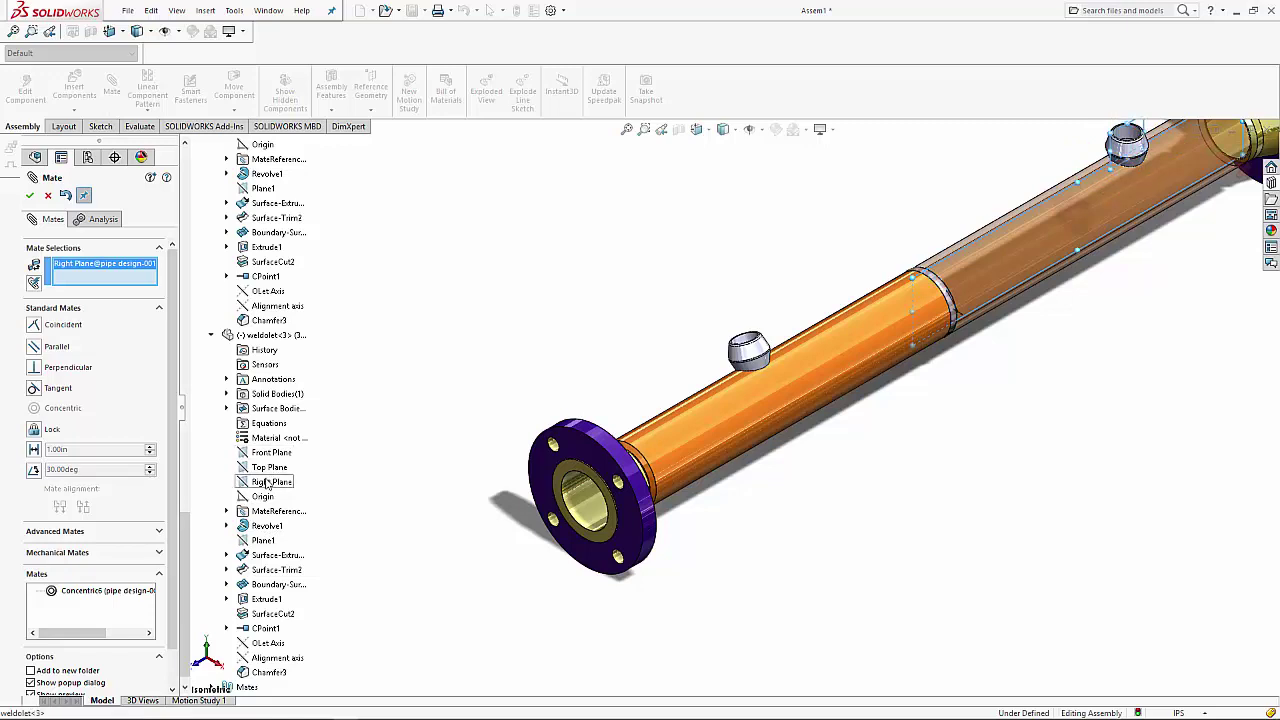
left_click(271, 482)
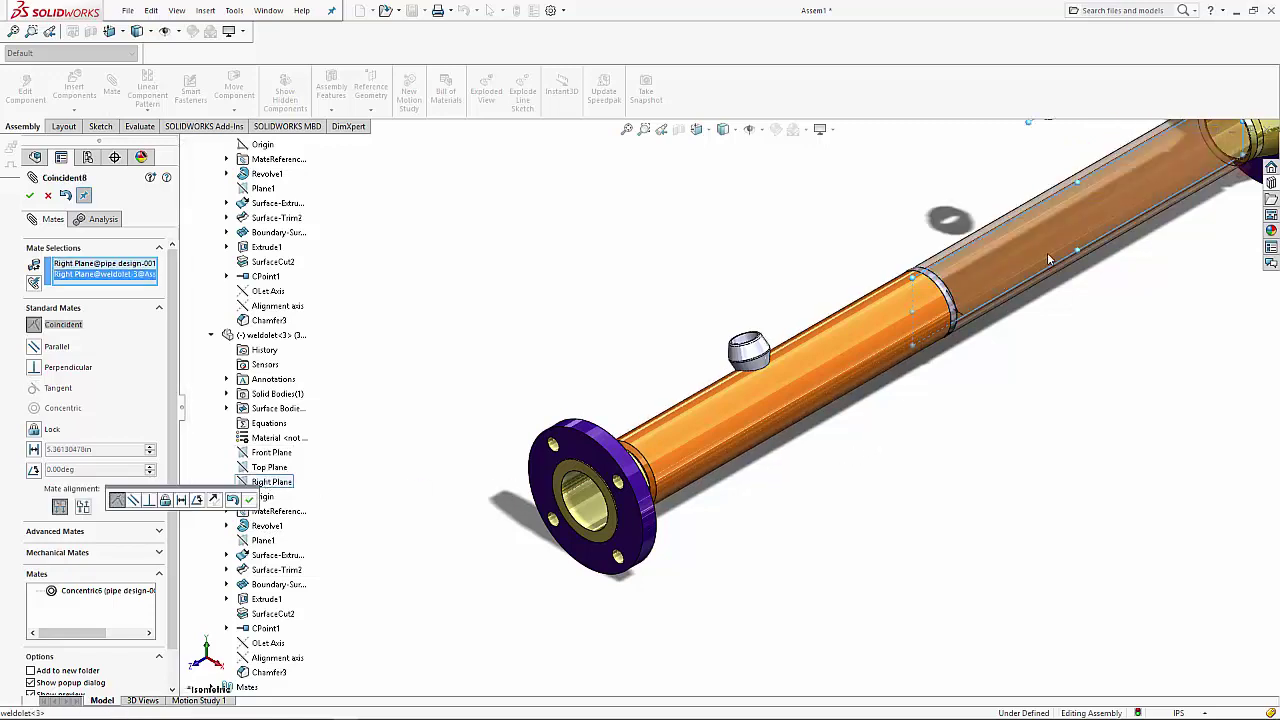
key("f")
scroll(800, 384, "down", 3)
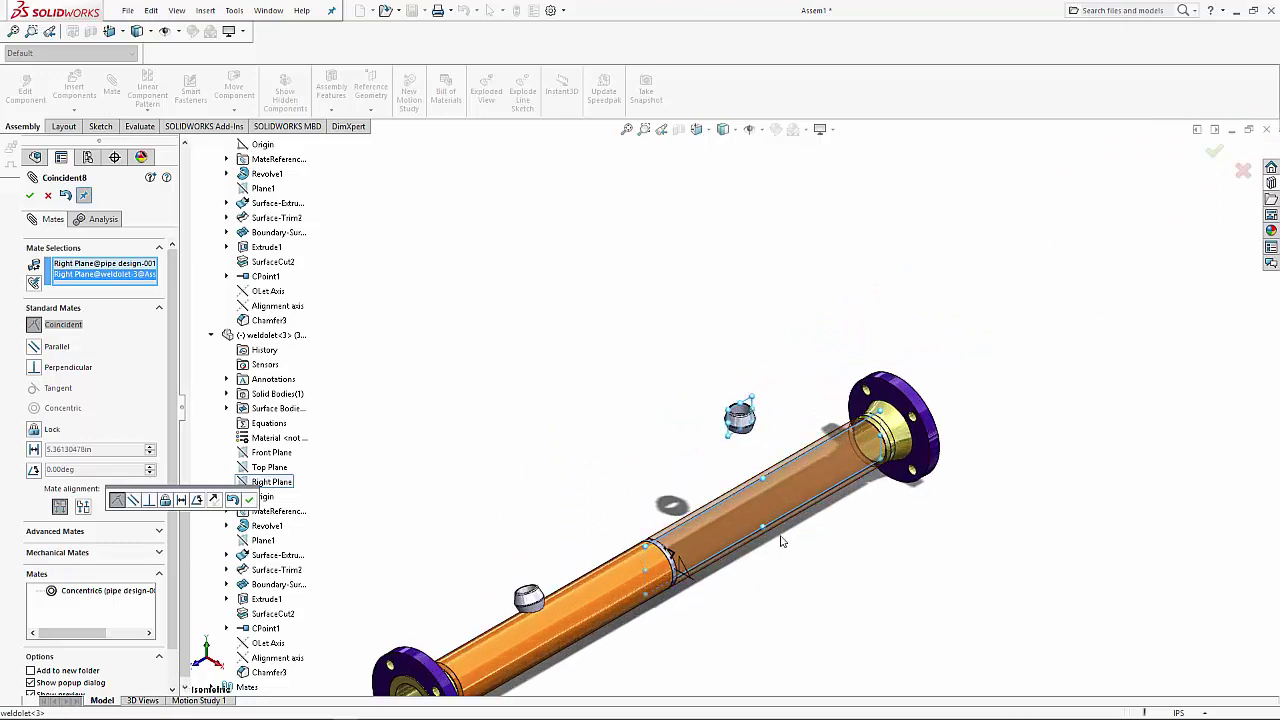
middle_click_drag(748, 502, 717, 475)
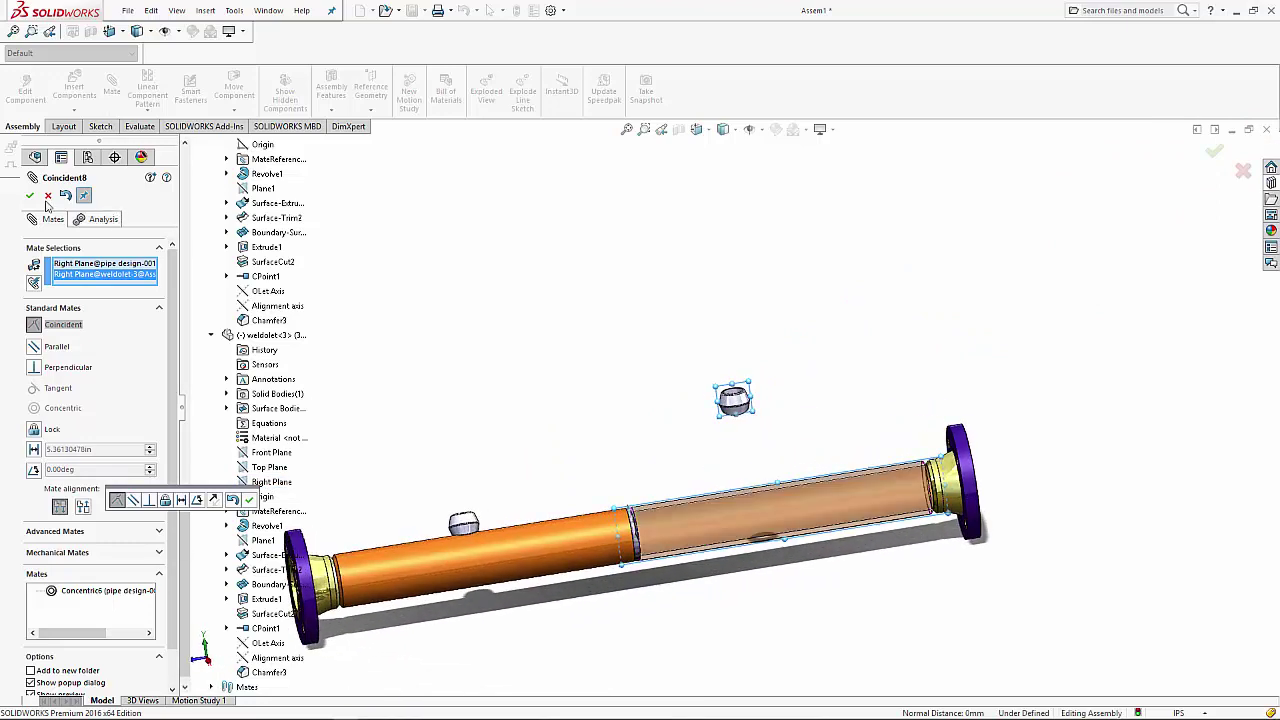
left_click(30, 195)
- Hide the pipe and select the loose weldolet's inner bottom face as a mate reference
key("Tab")
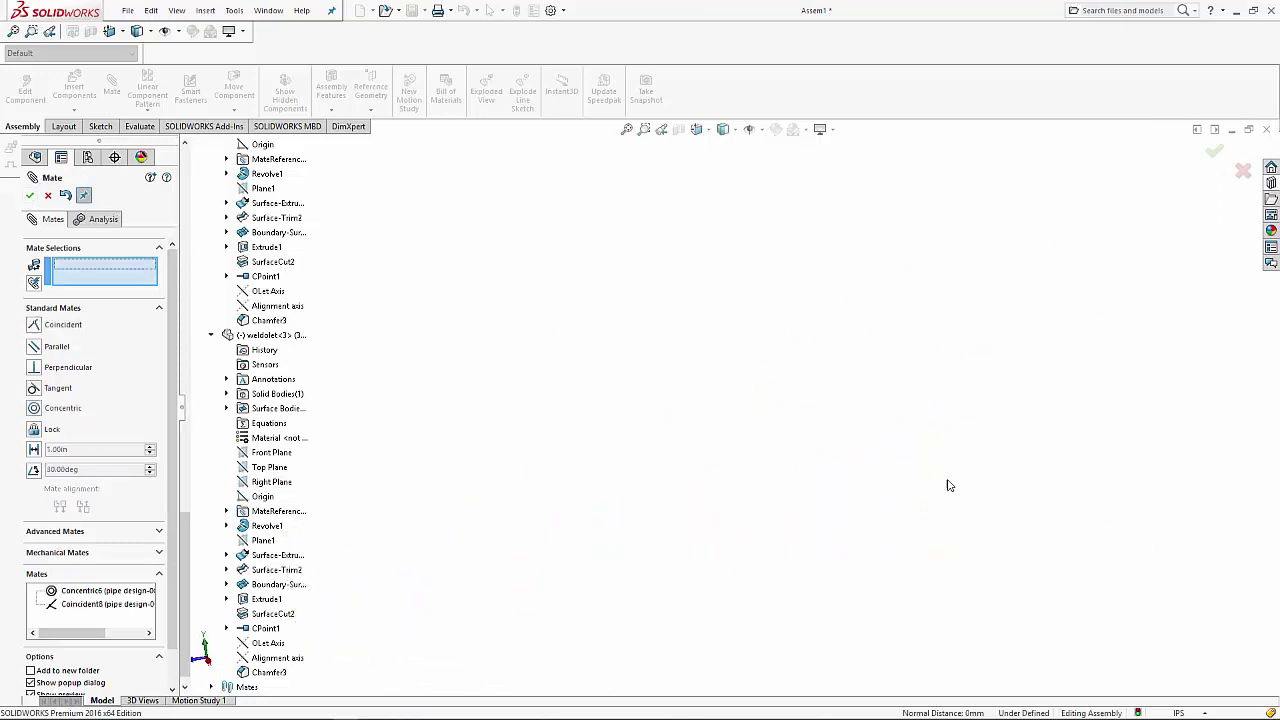
key("shift+Tab")
scroll(900, 520, "up", 5)
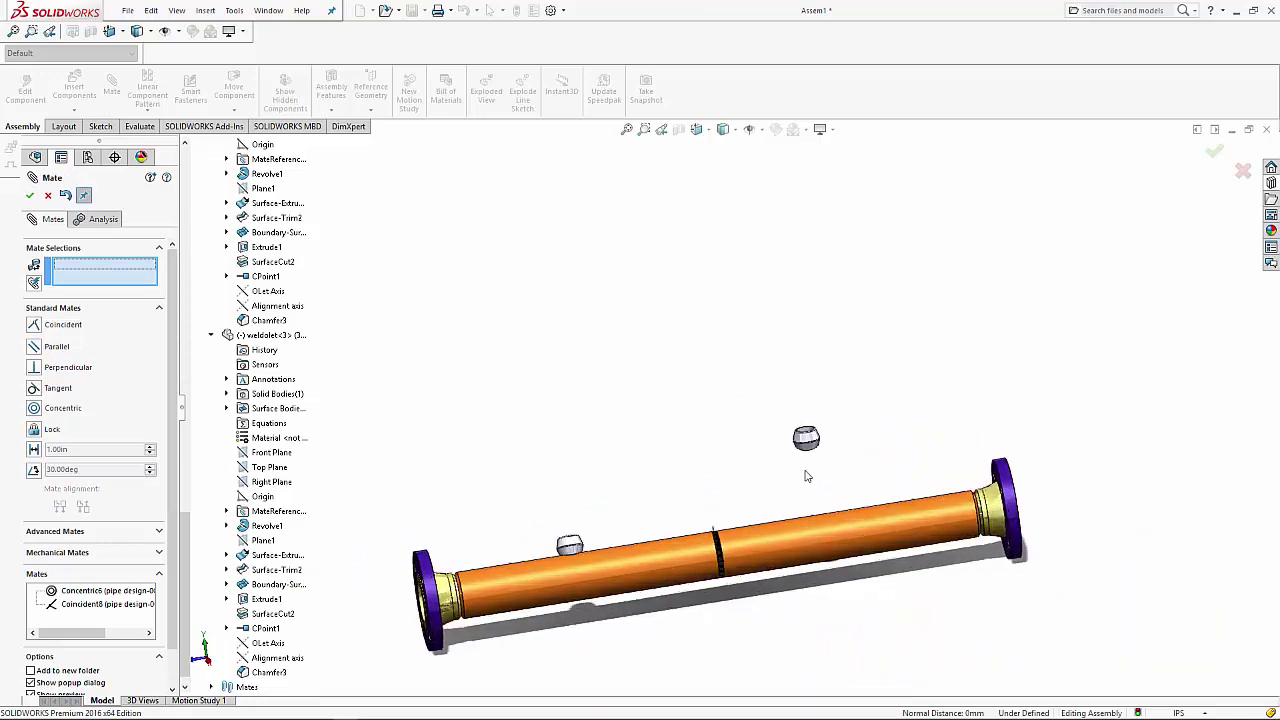
key("Tab")
scroll(795, 455, "down", 5)
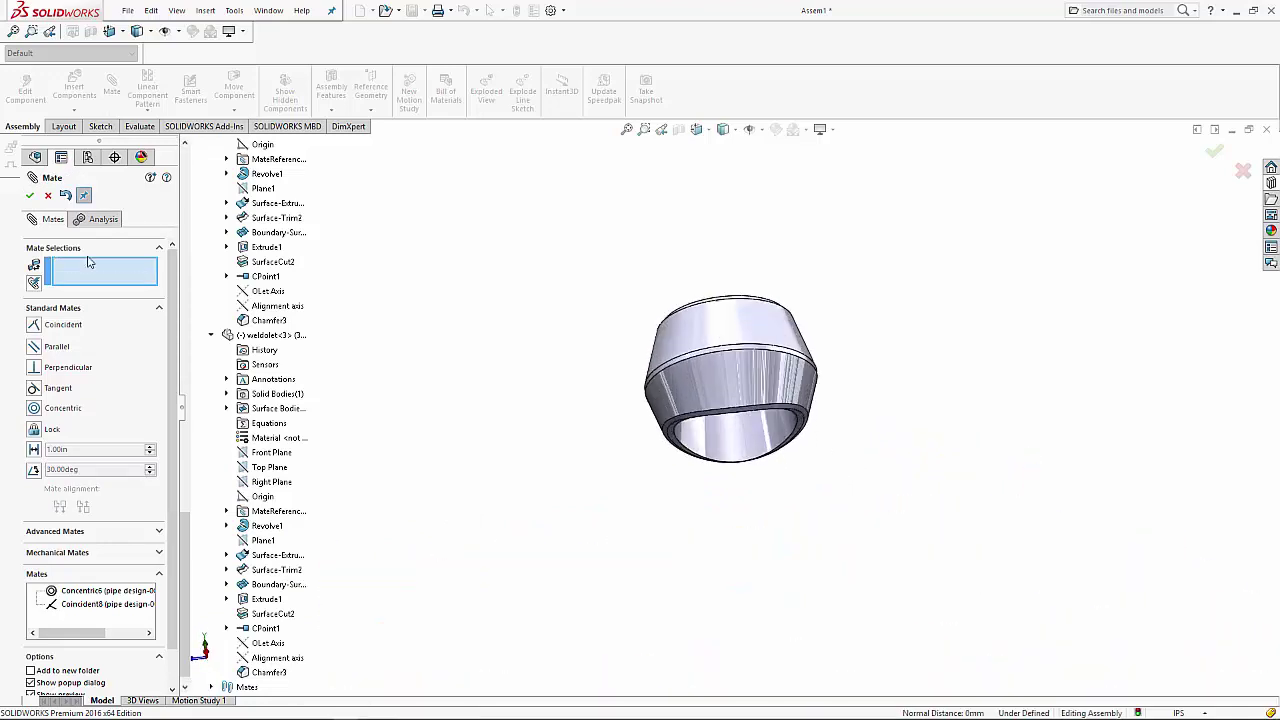
scroll(740, 480, "down", 3)
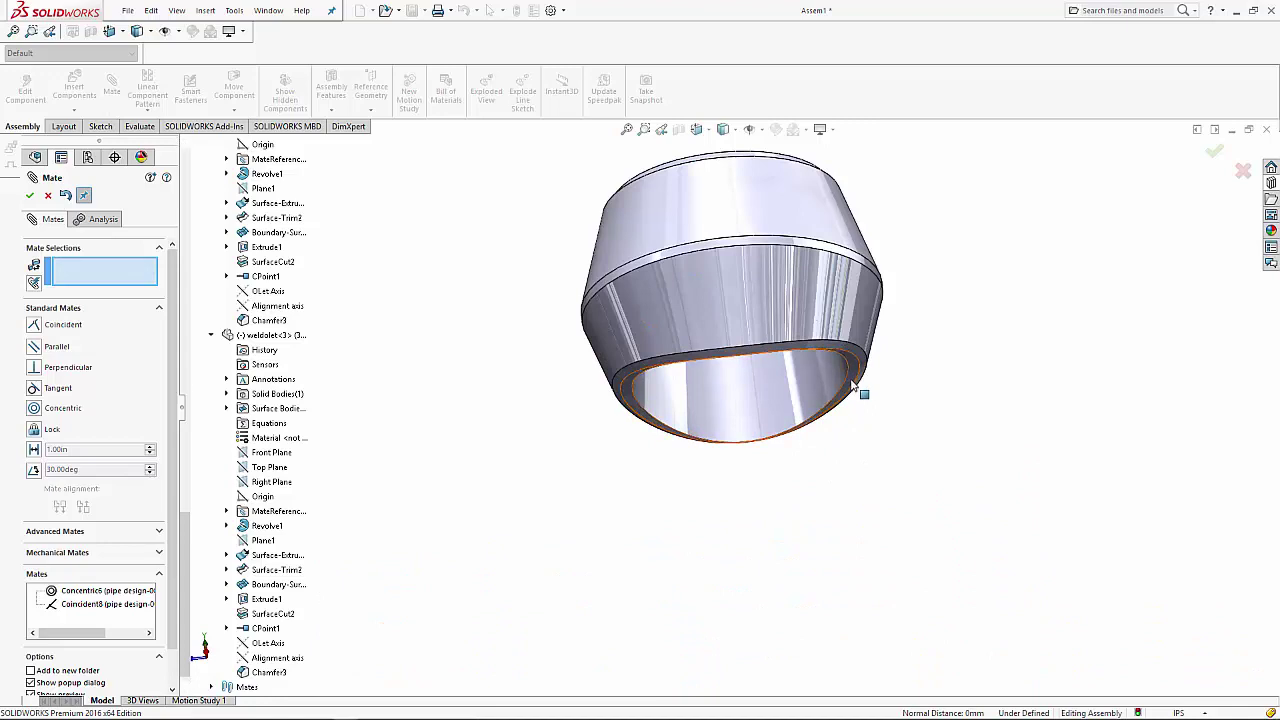
left_click(858, 392)
- Show the pipe again and mate it concentric with the weldolet as Concentric7
key("shift+Tab")
scroll(727, 490, "up", 5)
scroll(727, 490, "up", 3)
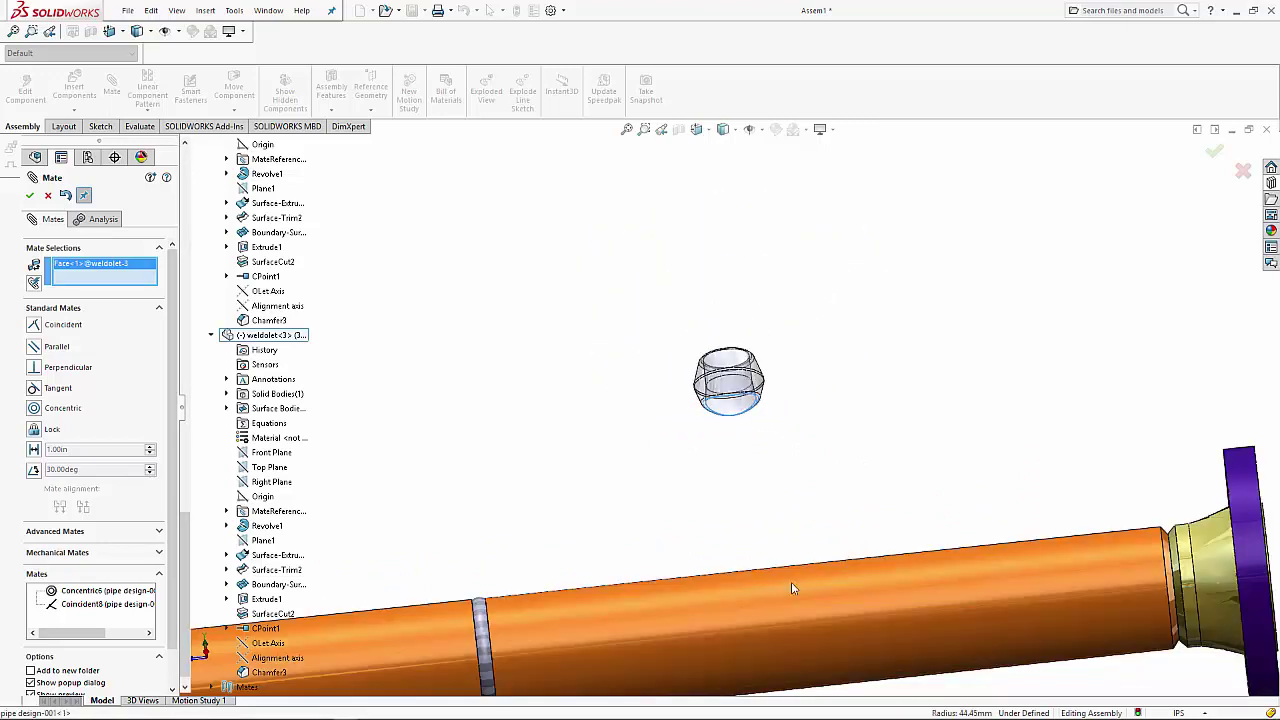
left_click(791, 582)
left_click(957, 604)
scroll(880, 460, "up", 3)
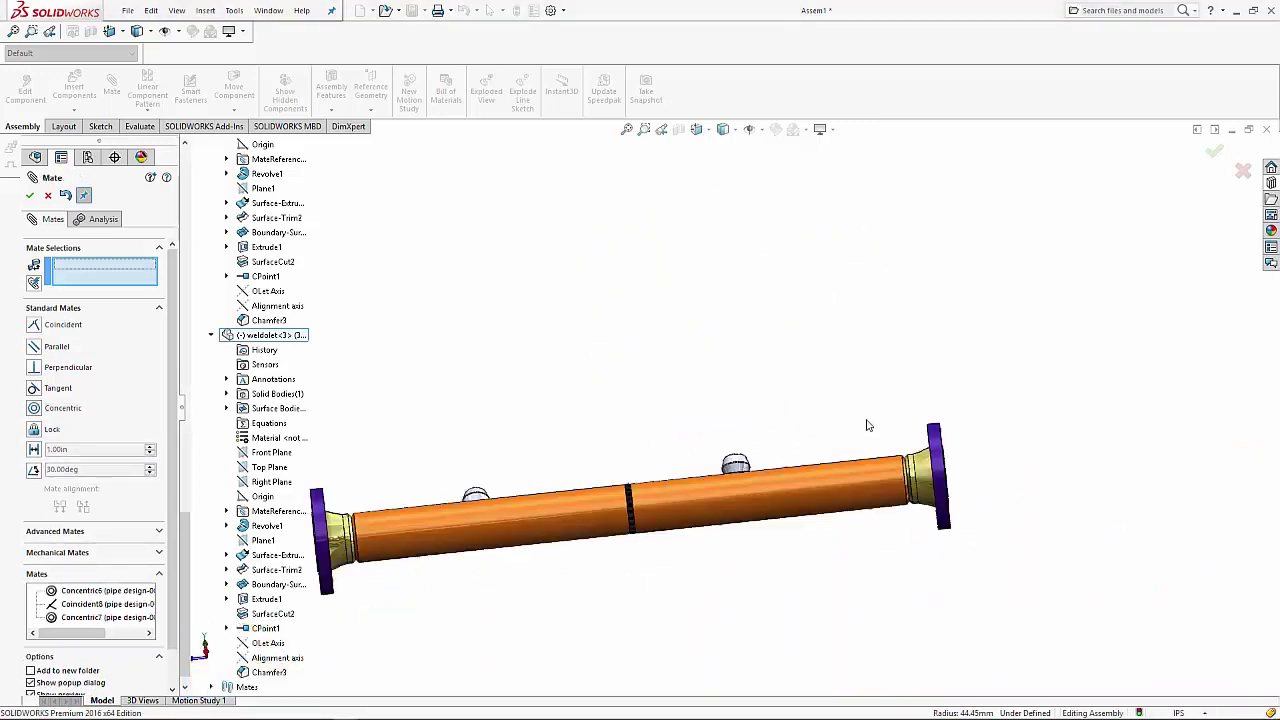
scroll(866, 424, "up", 2)
key("ctrl+7")
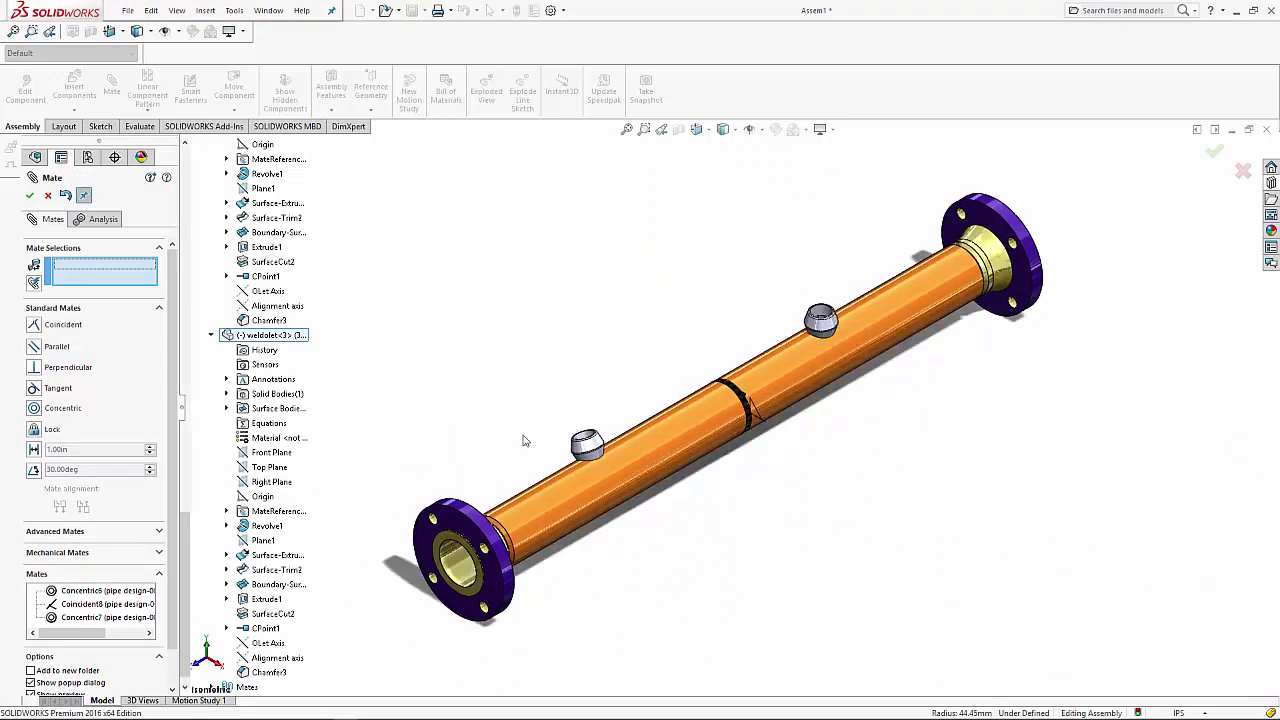
- Clear a mistaken weldolet face from the current mate selections
left_click(601, 443)
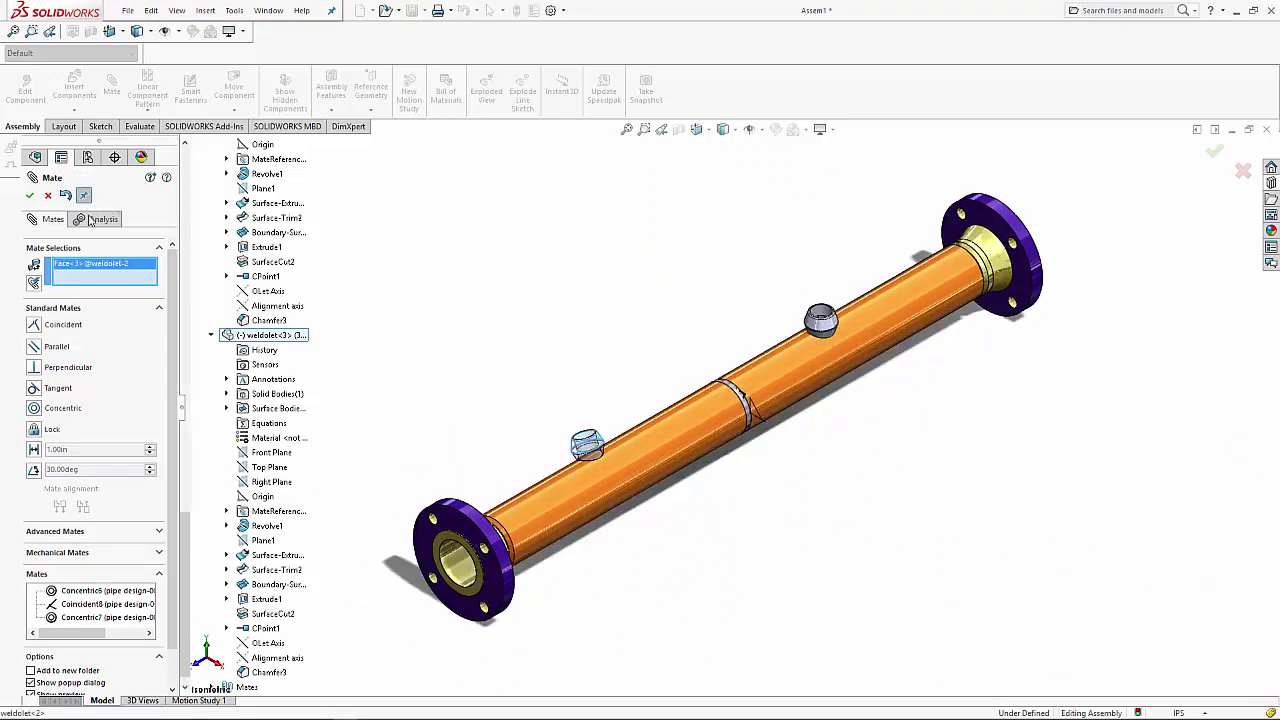
right_click(87, 274)
left_click(112, 279)
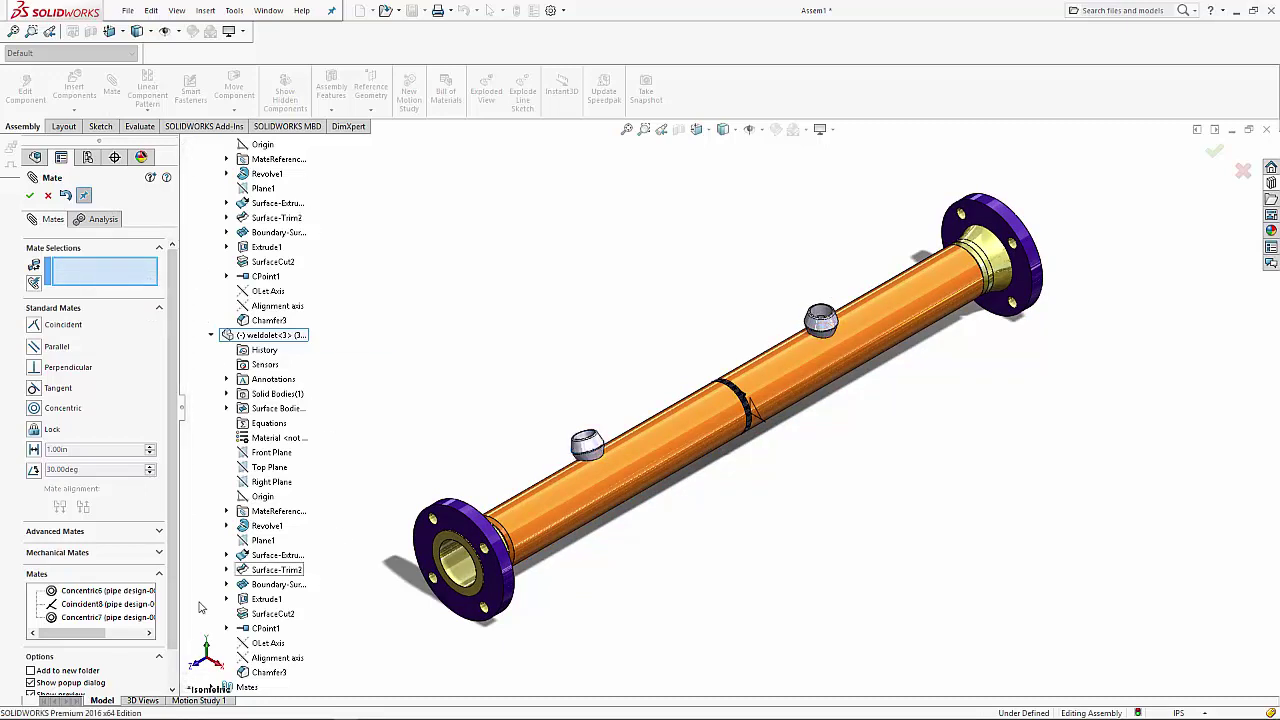
scroll(268, 423, "up", 2)
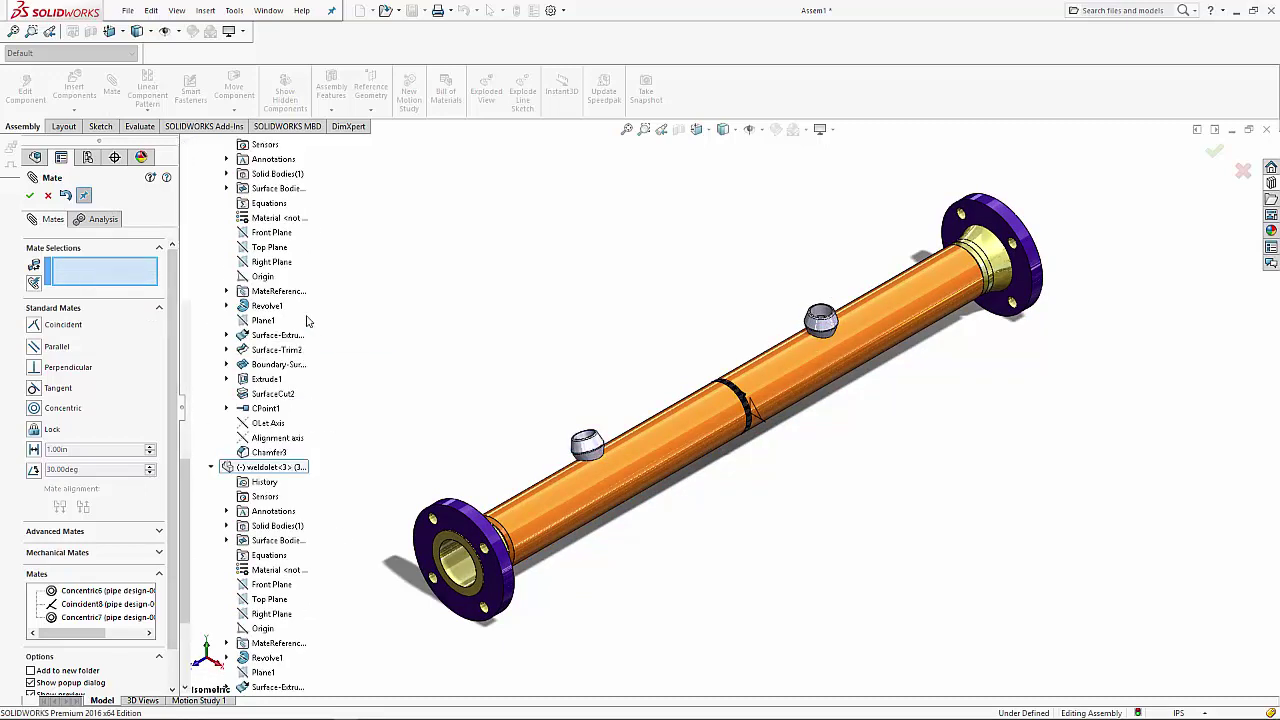
scroll(308, 320, "up", 5)
scroll(308, 320, "up", 1)
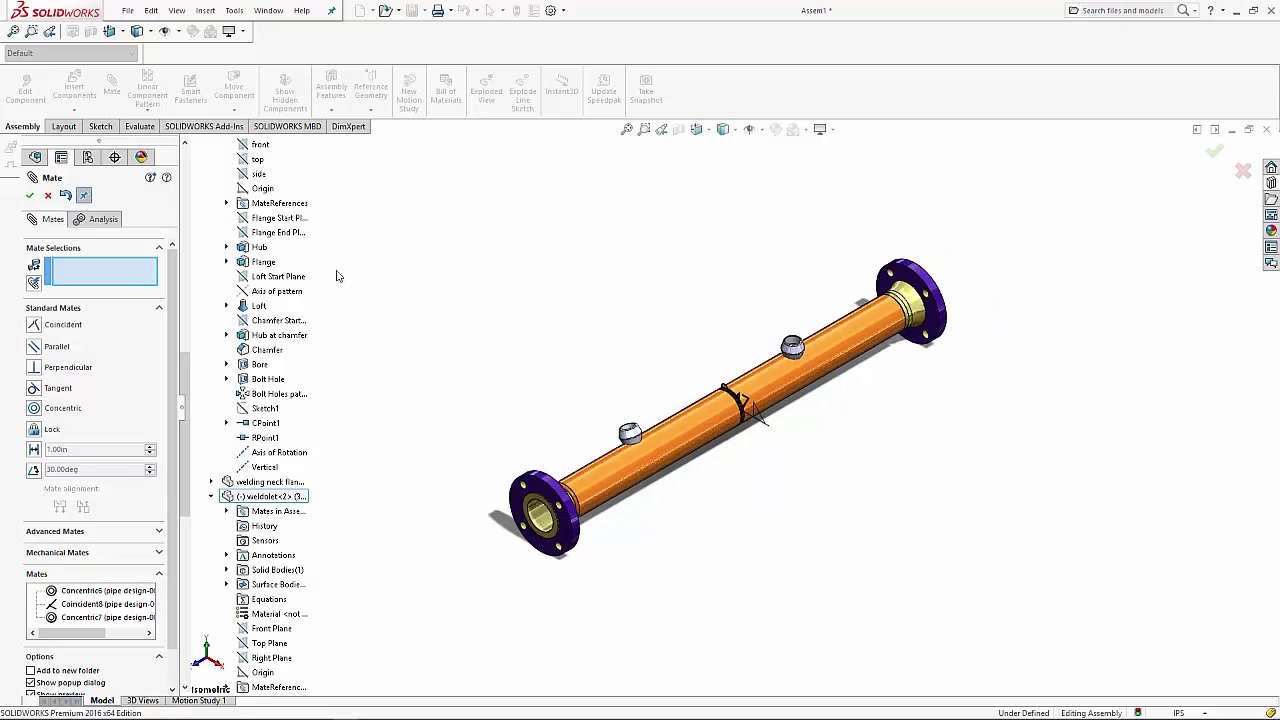
scroll(334, 274, "up", 3)
scroll(334, 265, "up", 3)
scroll(345, 258, "up", 2)
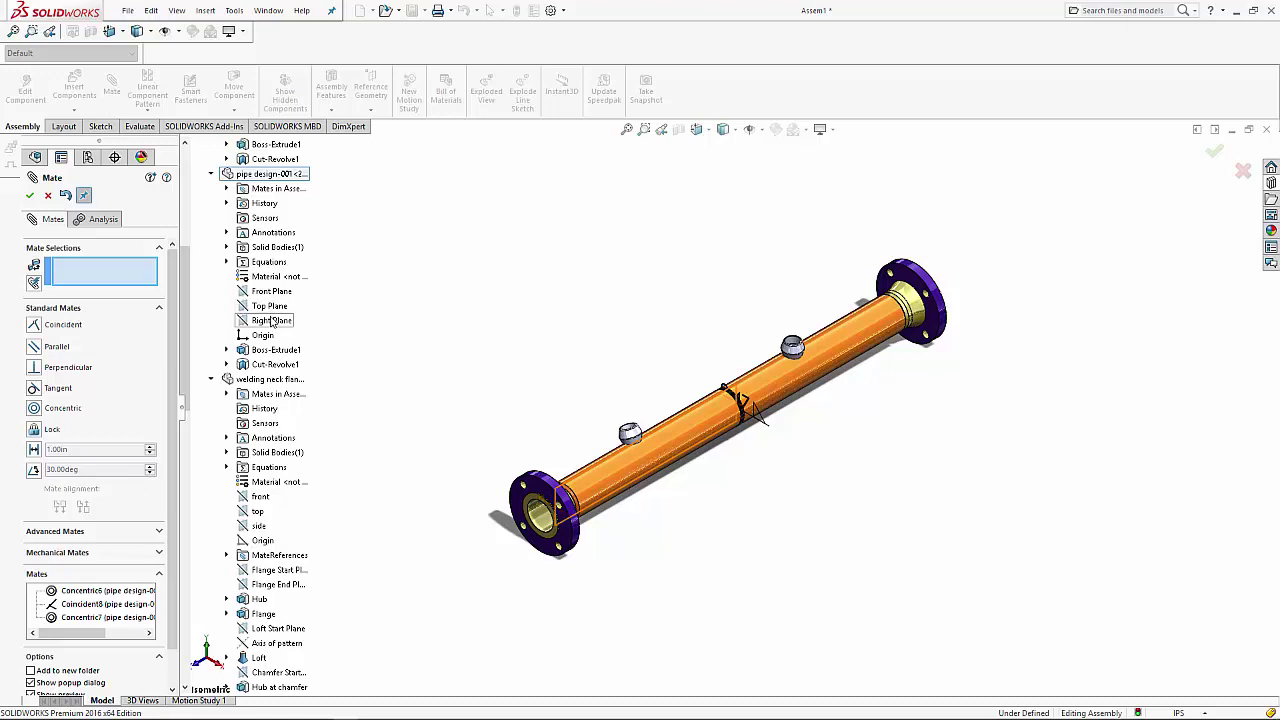
- Make weldolet<2>'s Right Plane coincident with pipe design-001's Right Plane, then close Mate
left_click(271, 320)
scroll(230, 590, "down", 6)
scroll(229, 588, "down", 6)
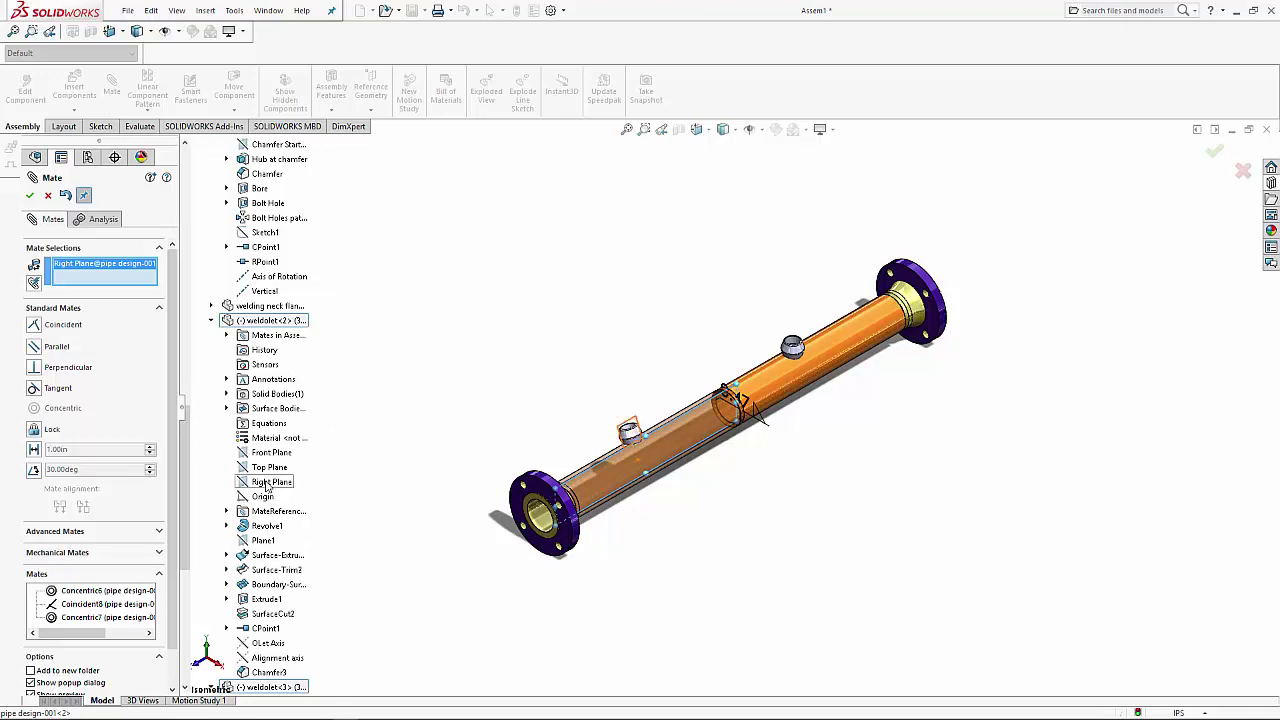
left_click(267, 484)
left_click(28, 196)
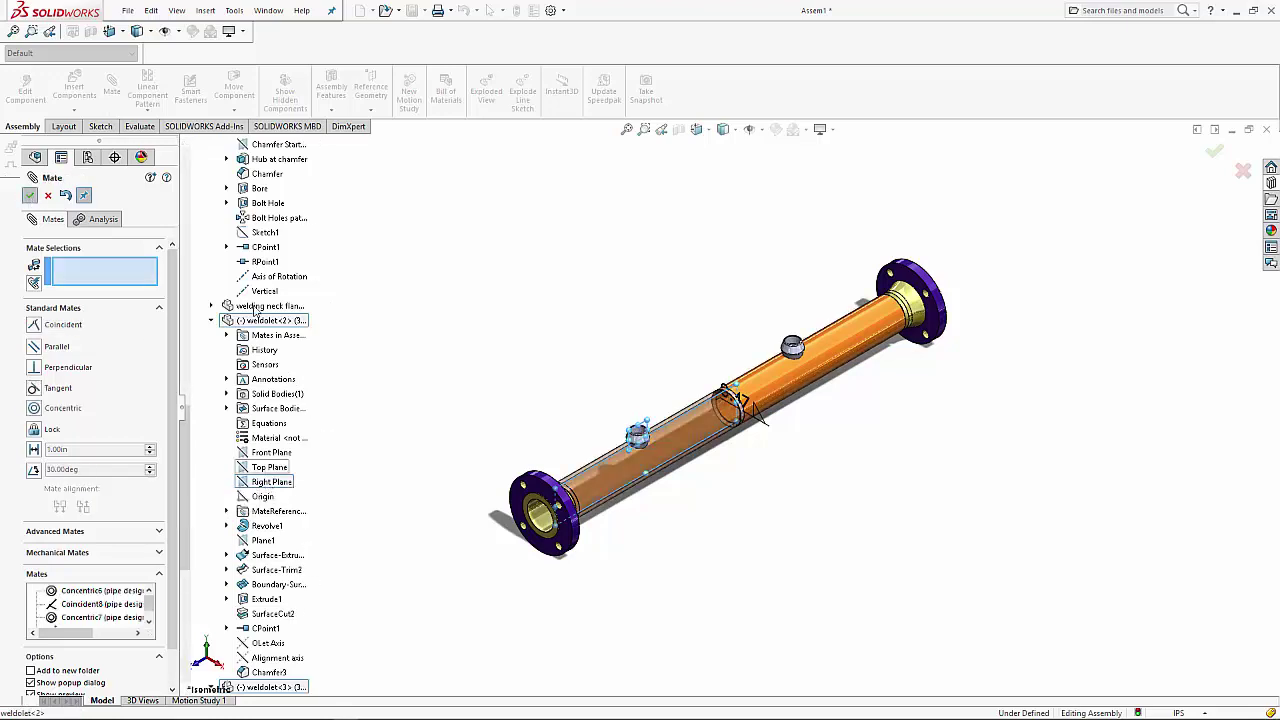
left_click(28, 196)
- Slide the weldolet nearest the flange a little along the pipe
scroll(657, 432, "down", 3)
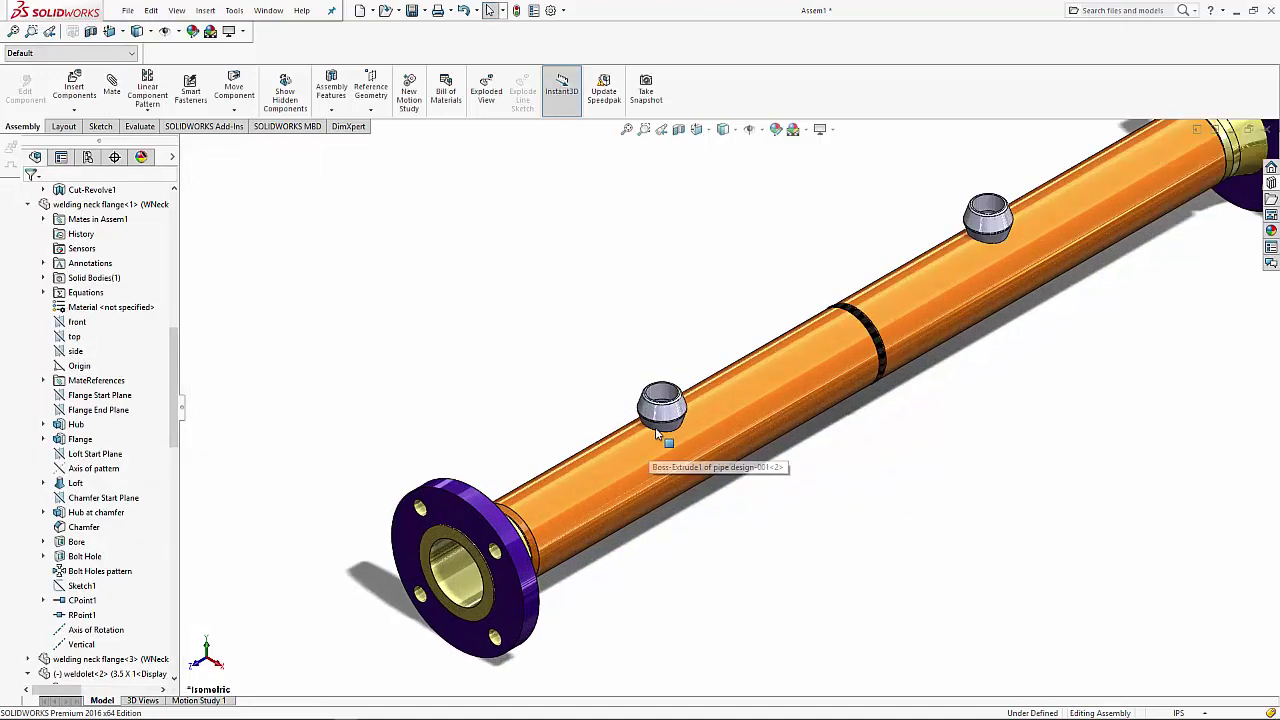
left_click_drag(659, 432, 662, 427)
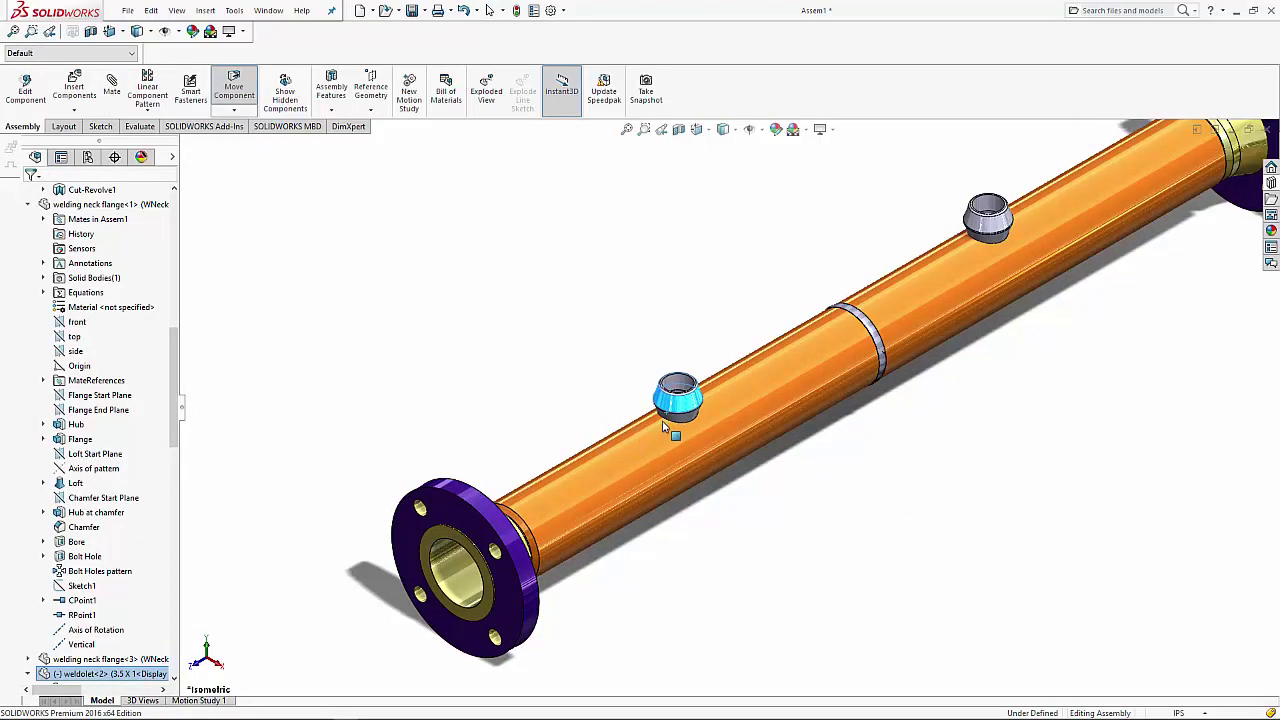
left_click(234, 504)
- Pair weldolet<2>'s Front Plane with the flange chamfer edge in a Coincident mate
scroll(90, 650, "down", 5)
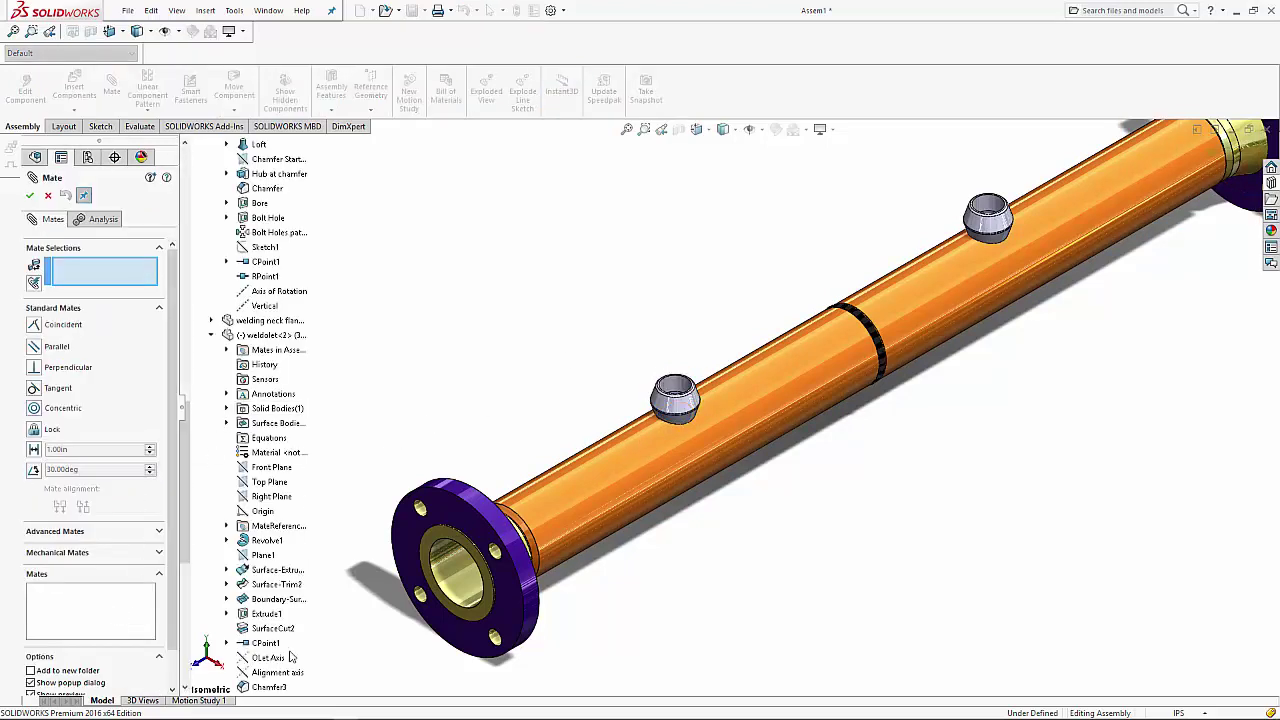
scroll(278, 657, "down", 4)
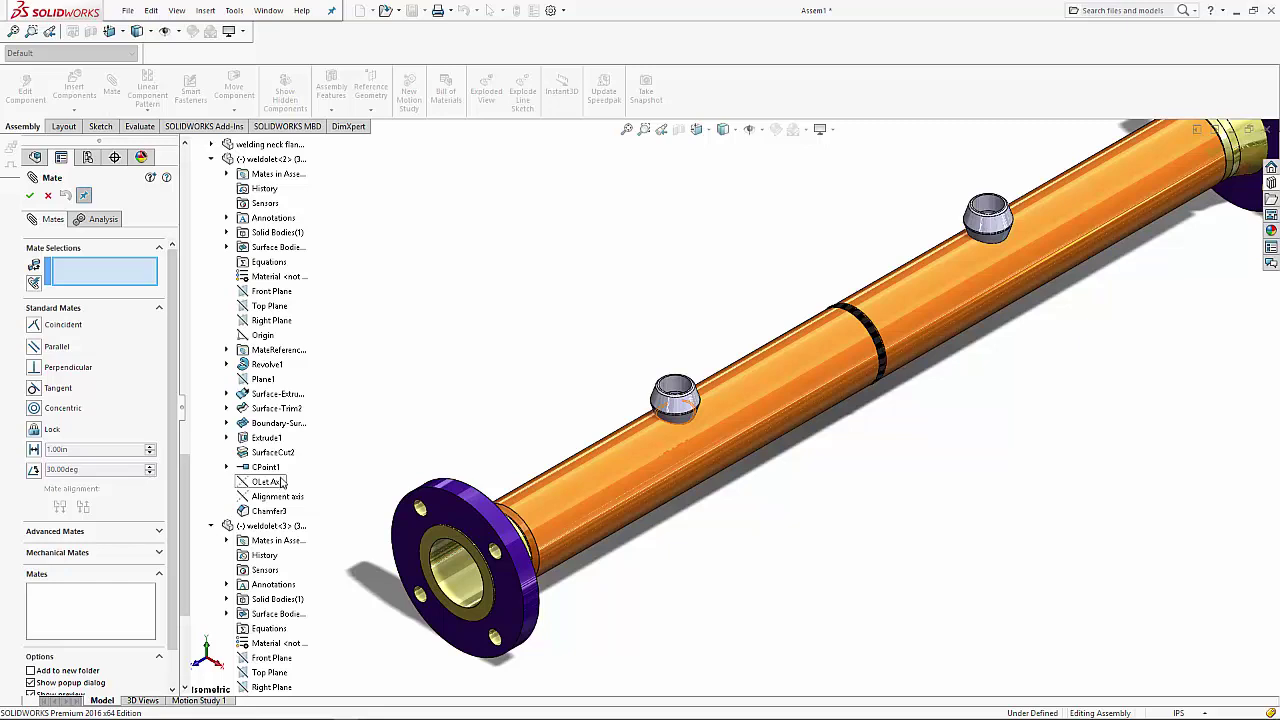
left_click(287, 292)
scroll(560, 530, "down", 5)
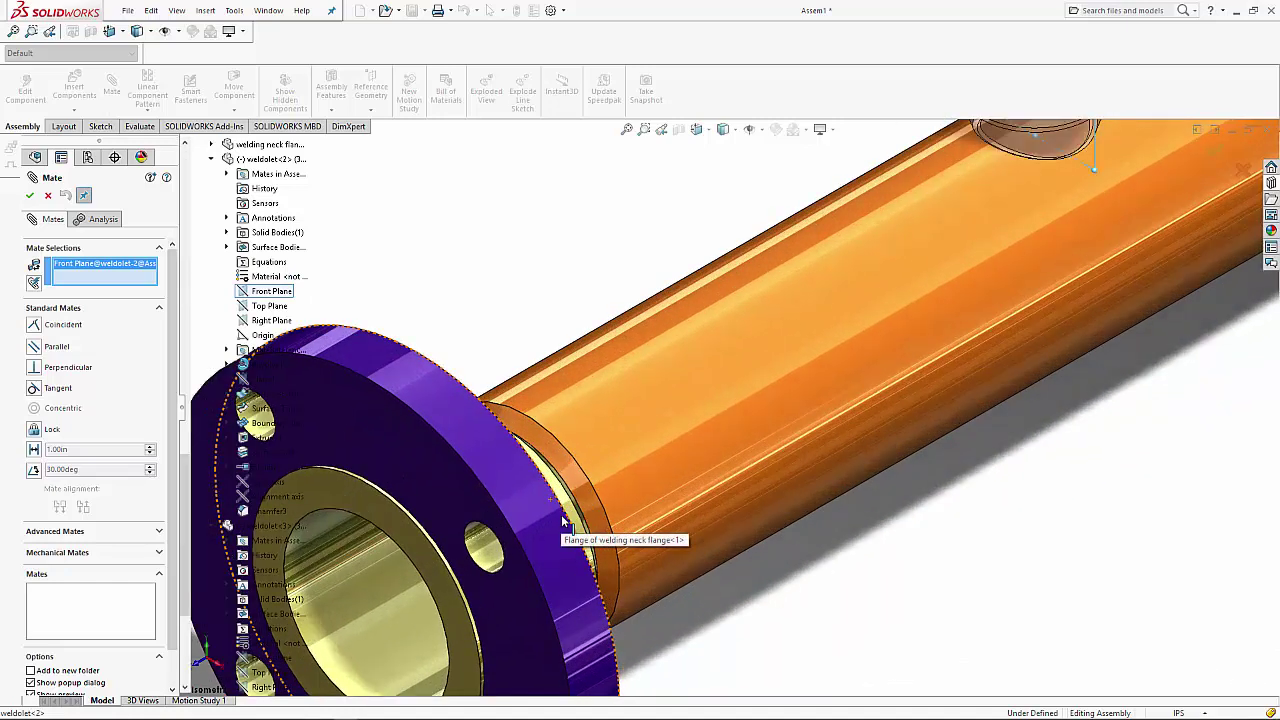
scroll(565, 527, "down", 3)
scroll(575, 530, "down", 2)
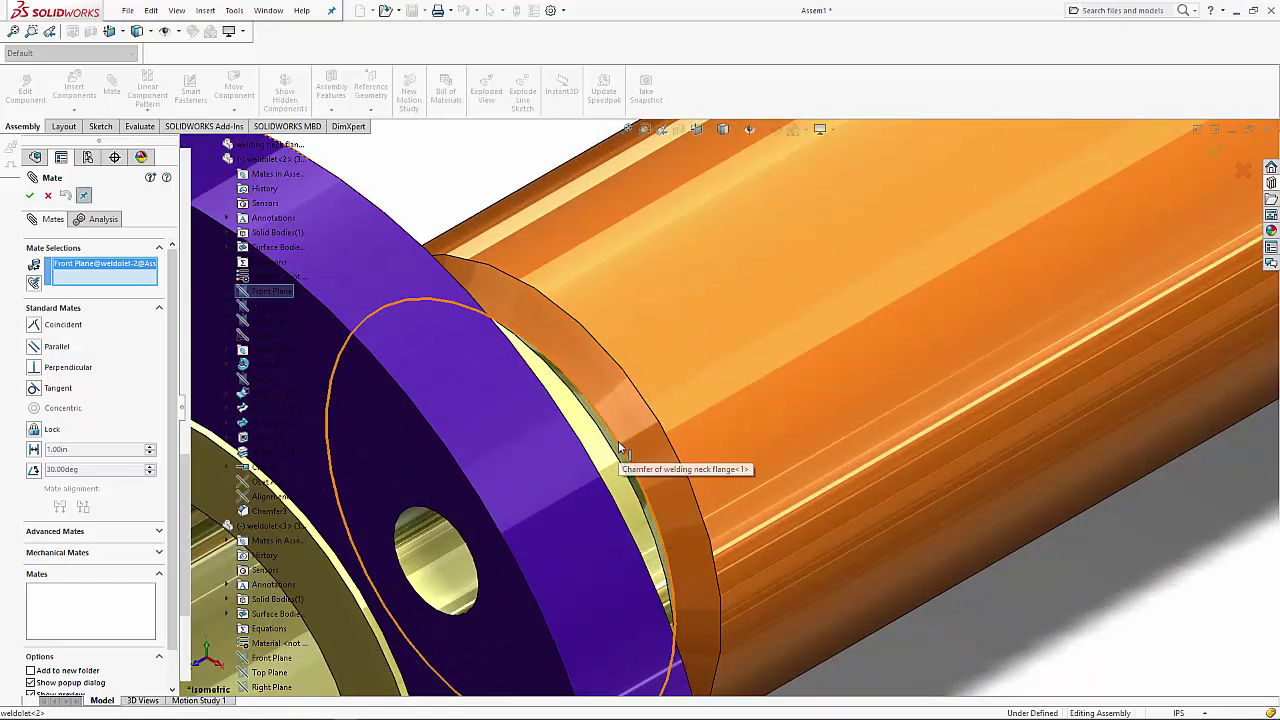
left_click(619, 447)
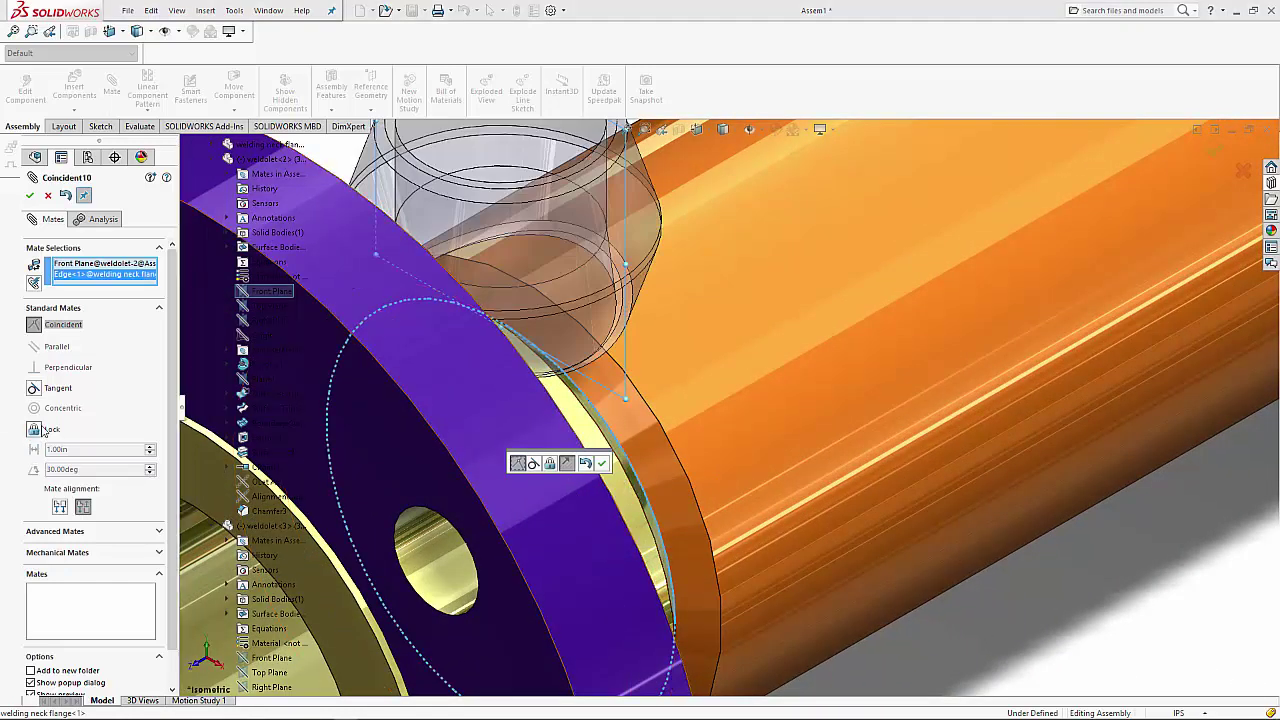
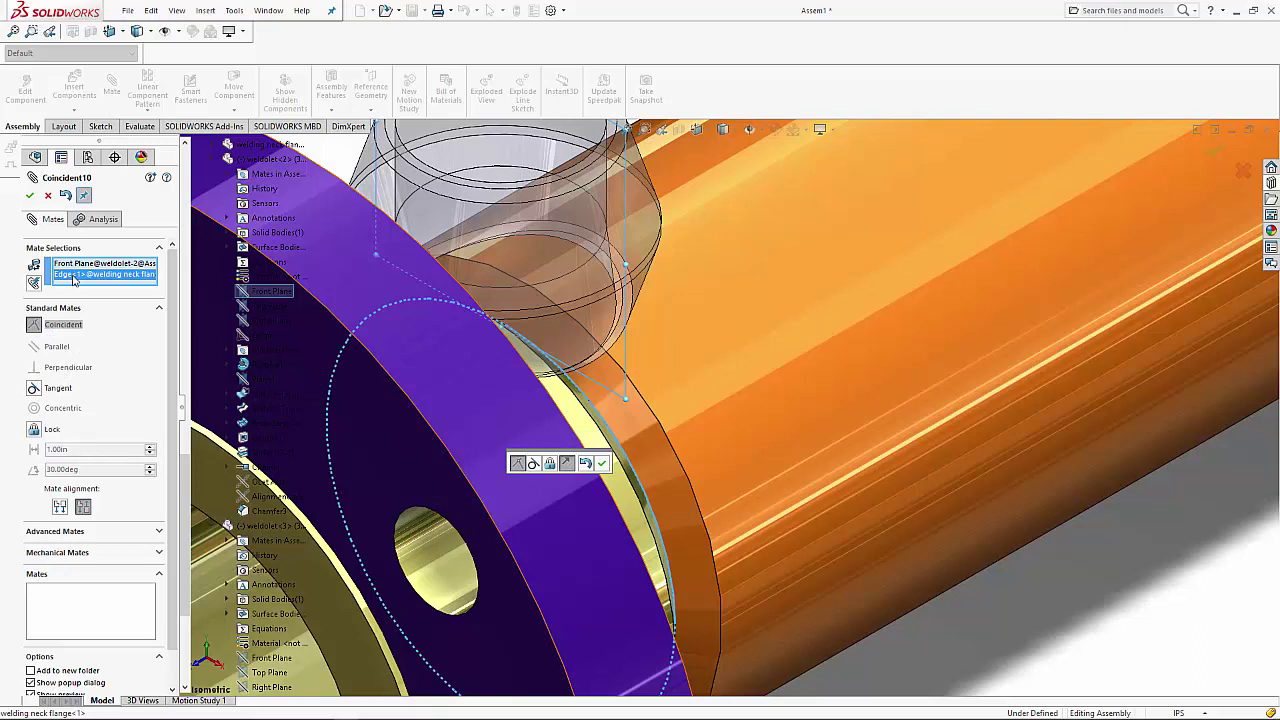
- Select the flange face and the weldolet's Front Plane as the mate references
right_click(150, 274)
left_click(205, 283)
left_click(376, 474)
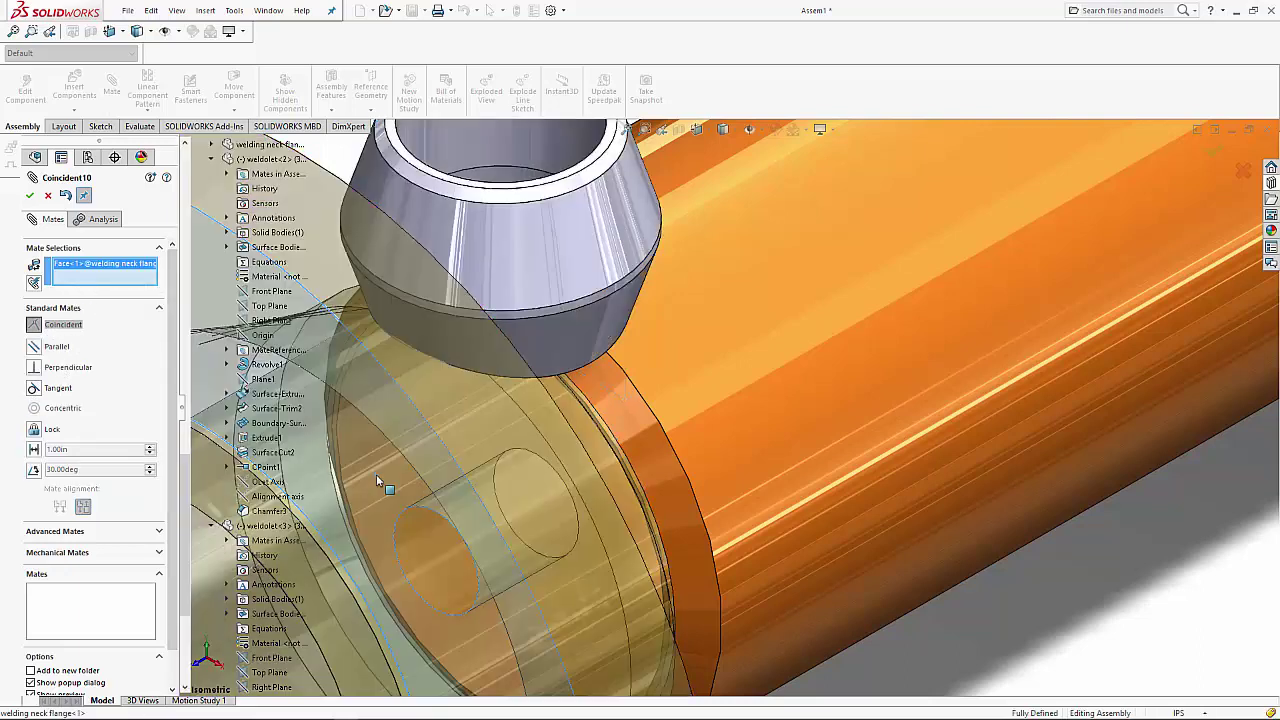
scroll(419, 482, "up", 3)
scroll(430, 500, "up", 4)
scroll(440, 555, "up", 2)
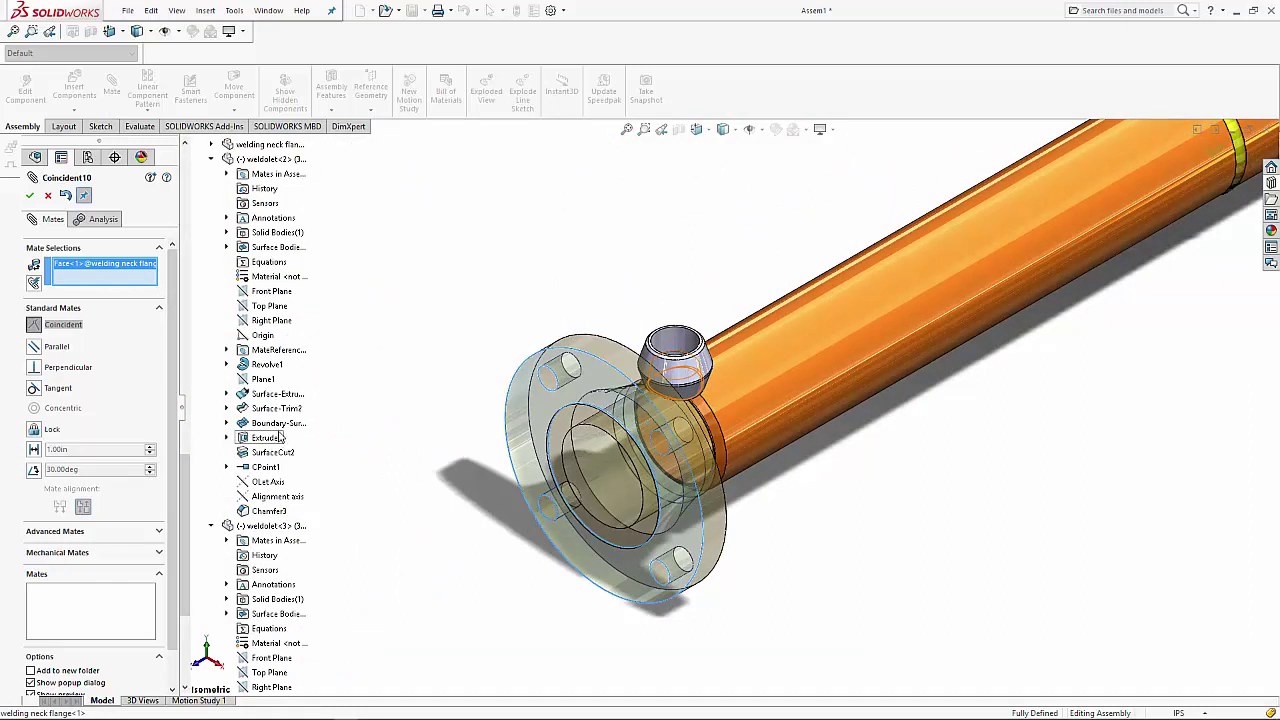
left_click(270, 291)
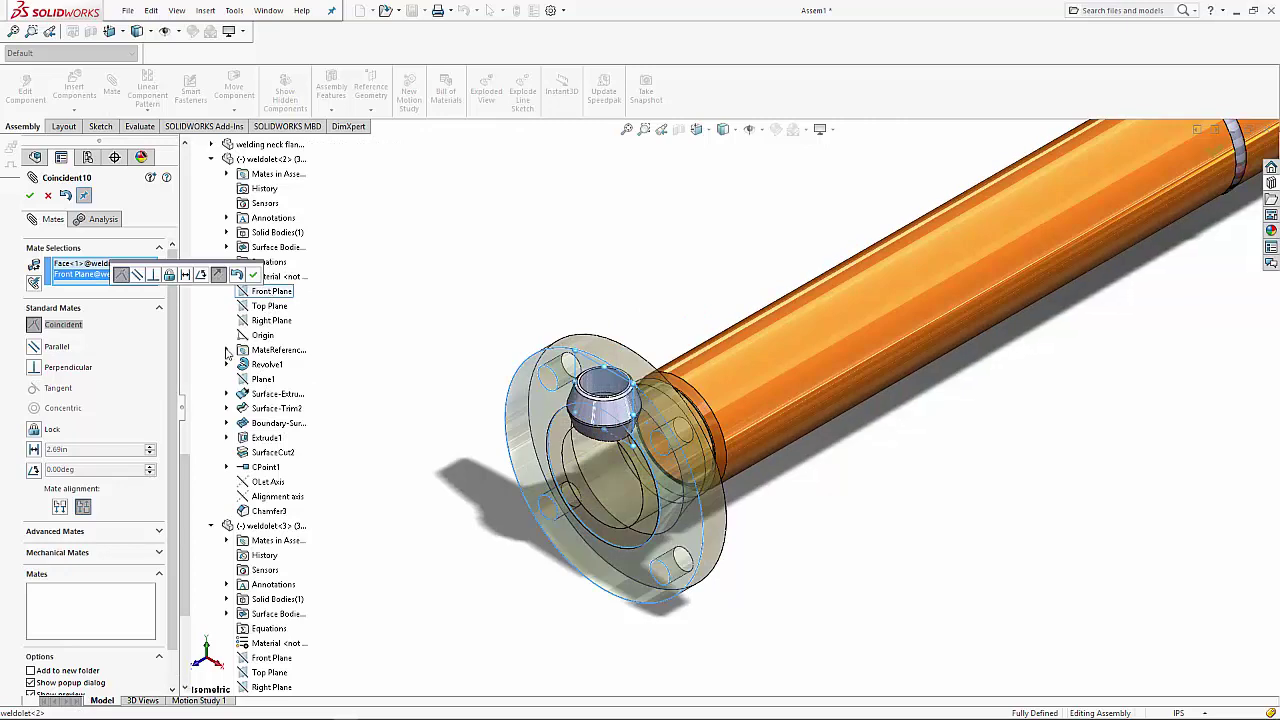
- Apply a 300 mm distance mate between them and finish mating
left_click(34, 450)
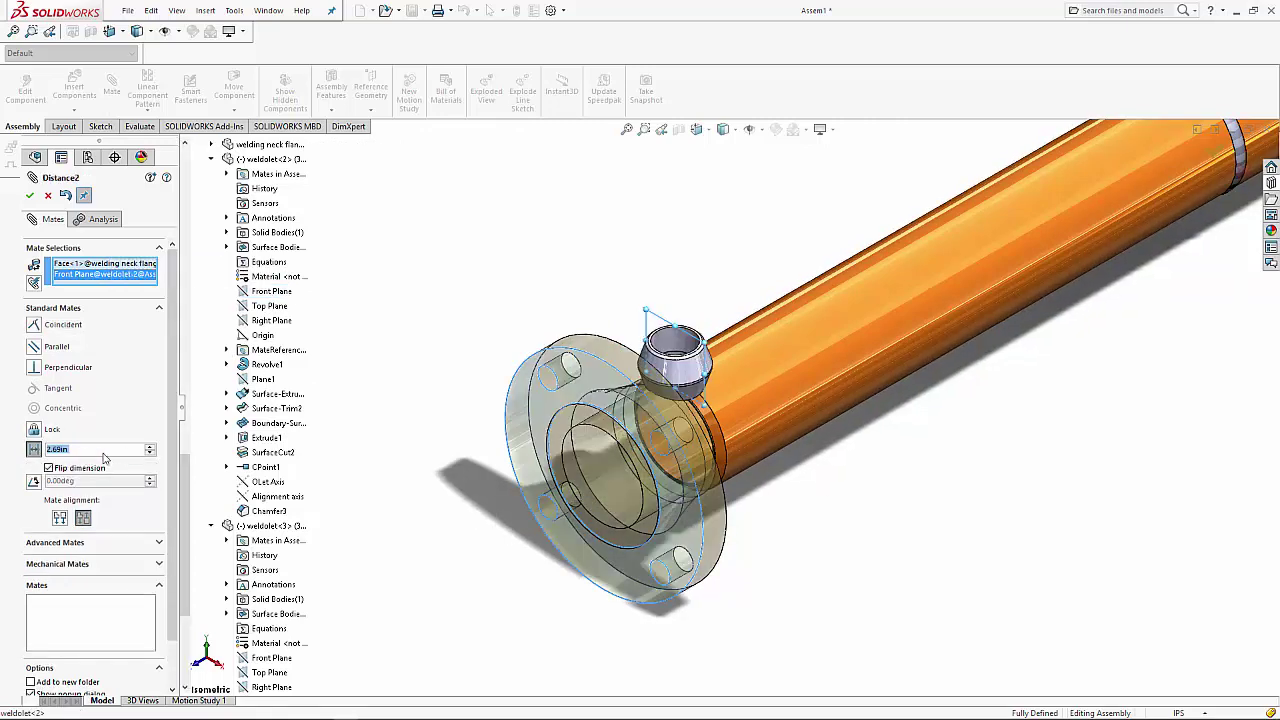
scroll(153, 451, "up", 2)
scroll(150, 451, "up", 2)
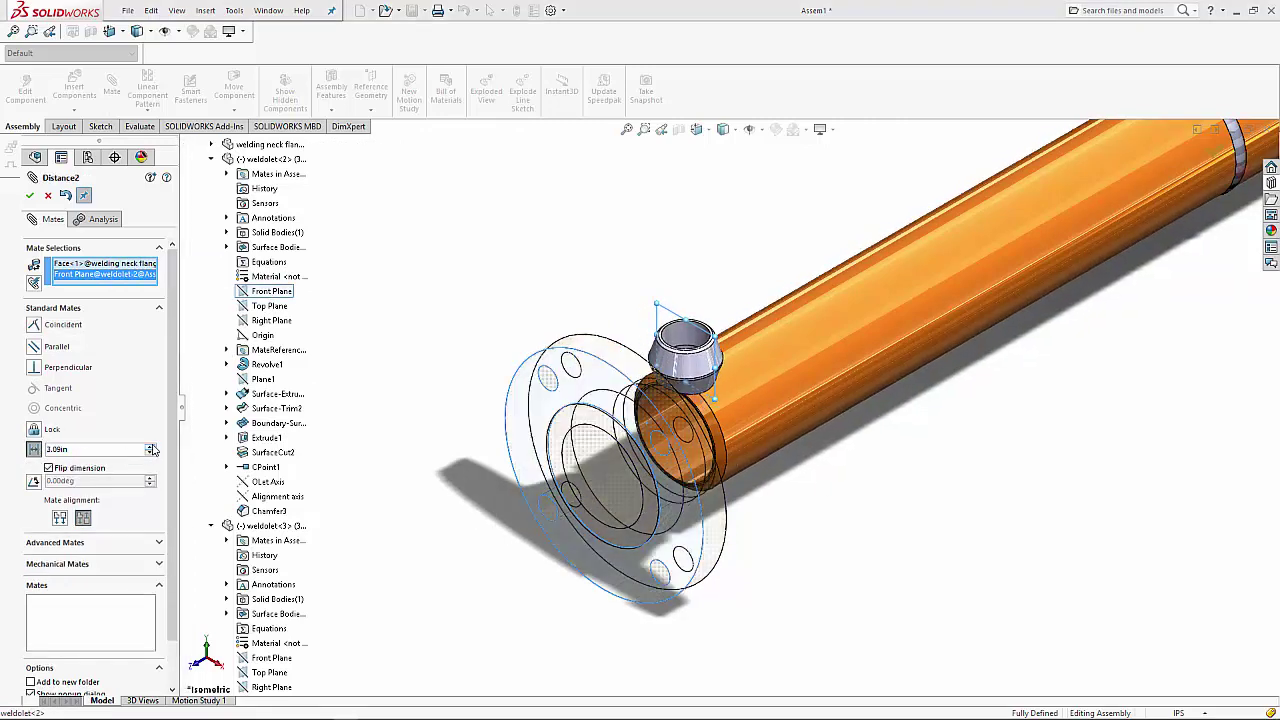
scroll(120, 454, "up", 2)
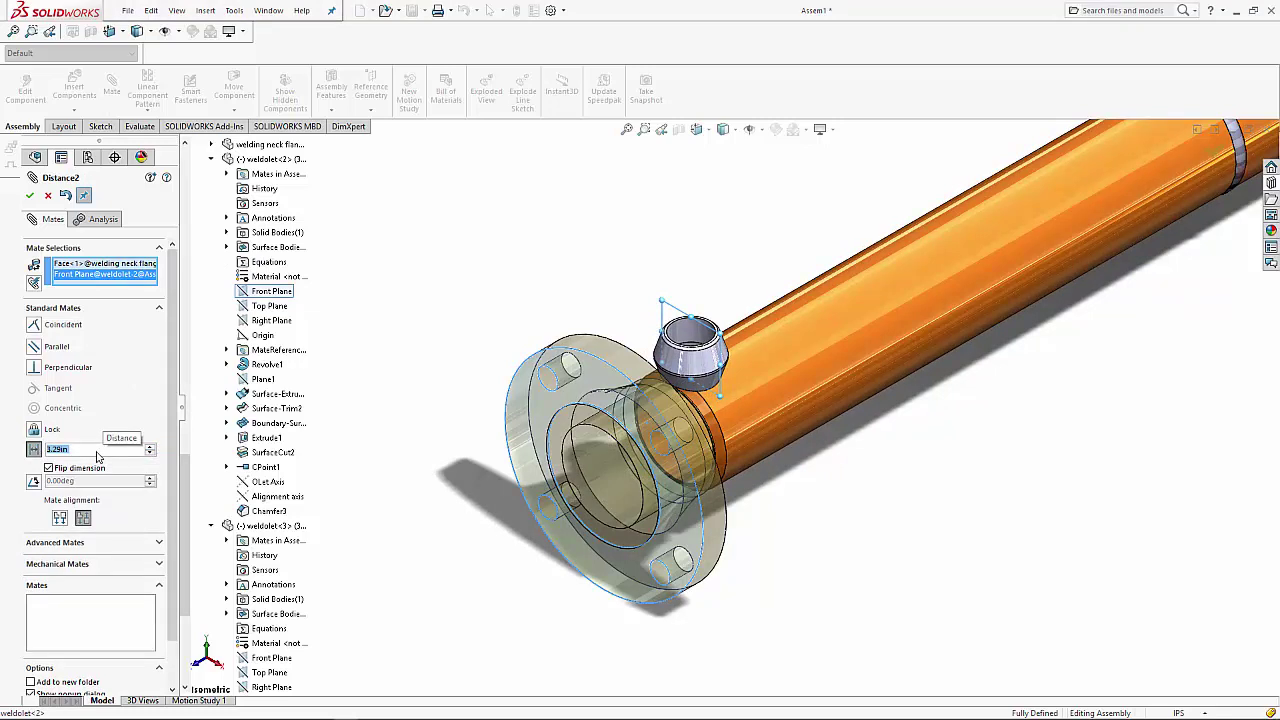
type("300")
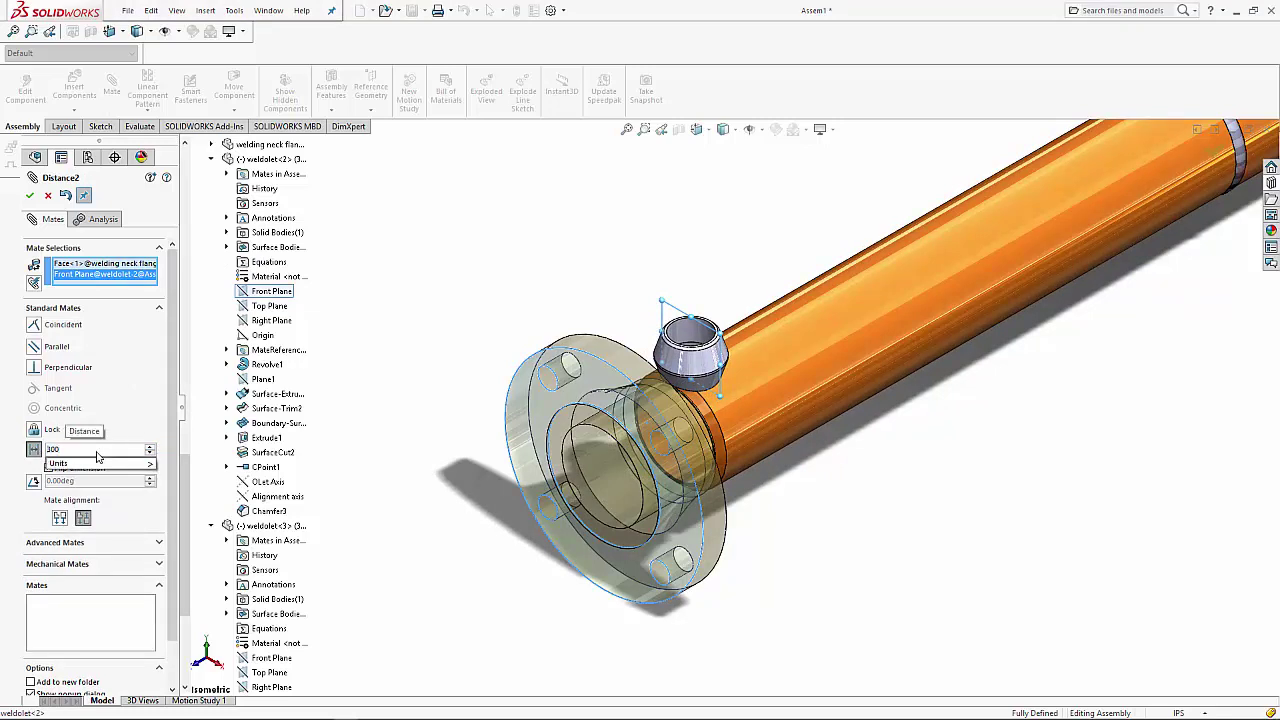
key("Return")
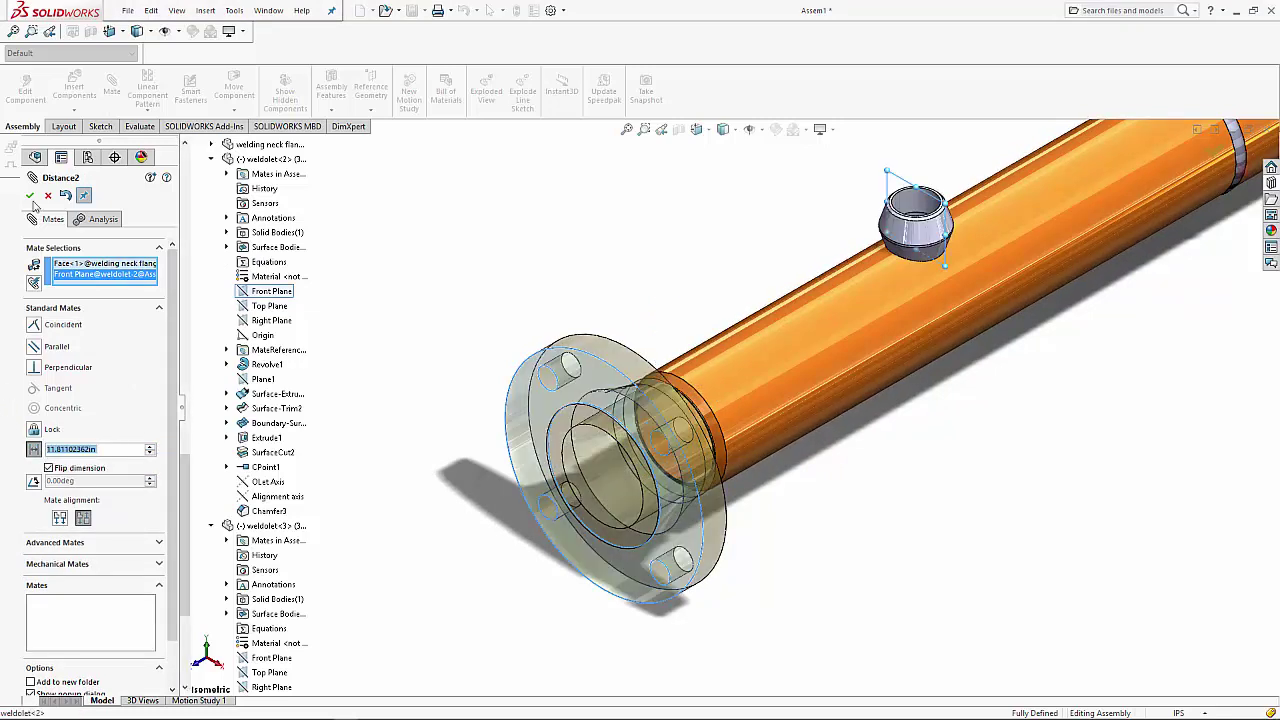
left_click(30, 195)
scroll(1003, 442, "up", 5)
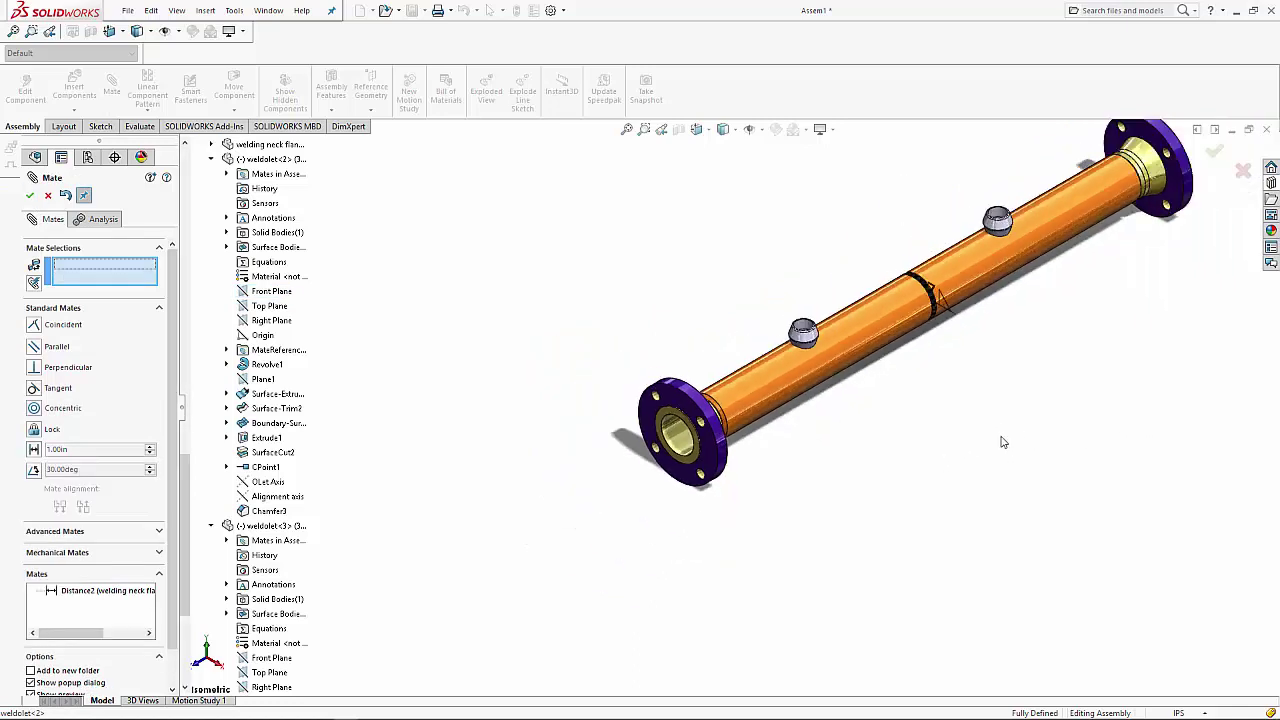
scroll(1003, 442, "up", 2)
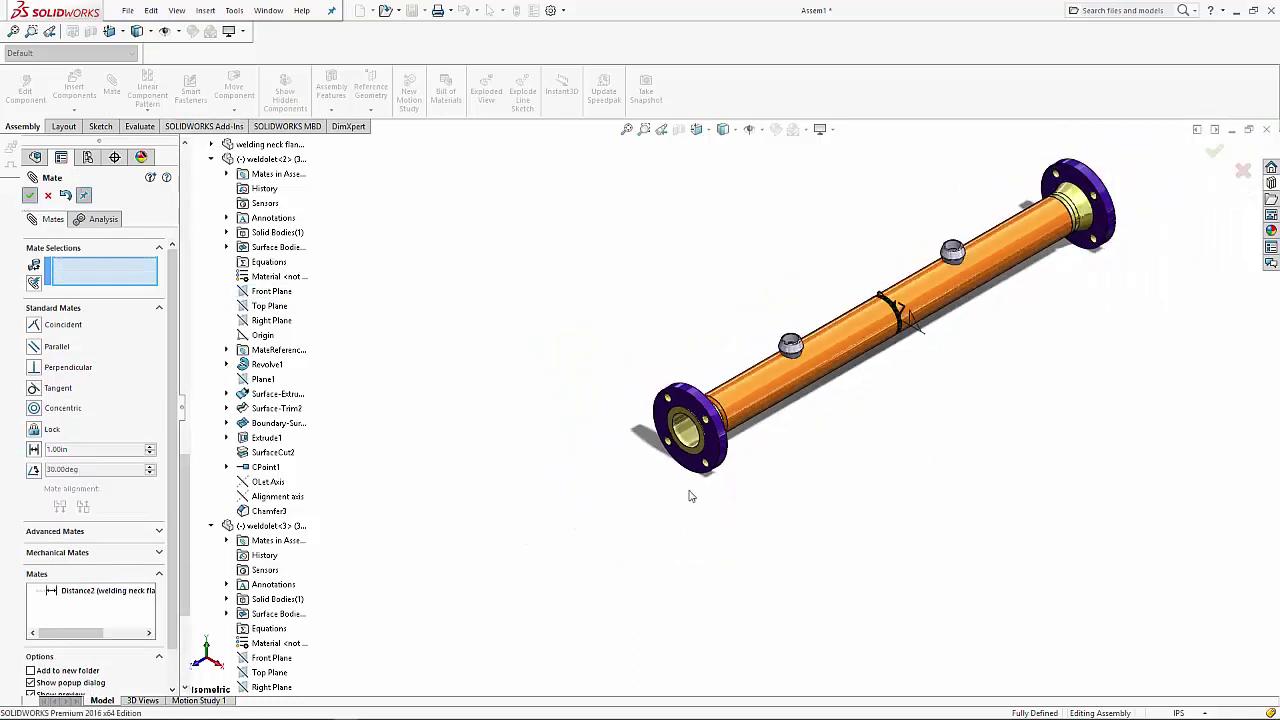
key("Escape")
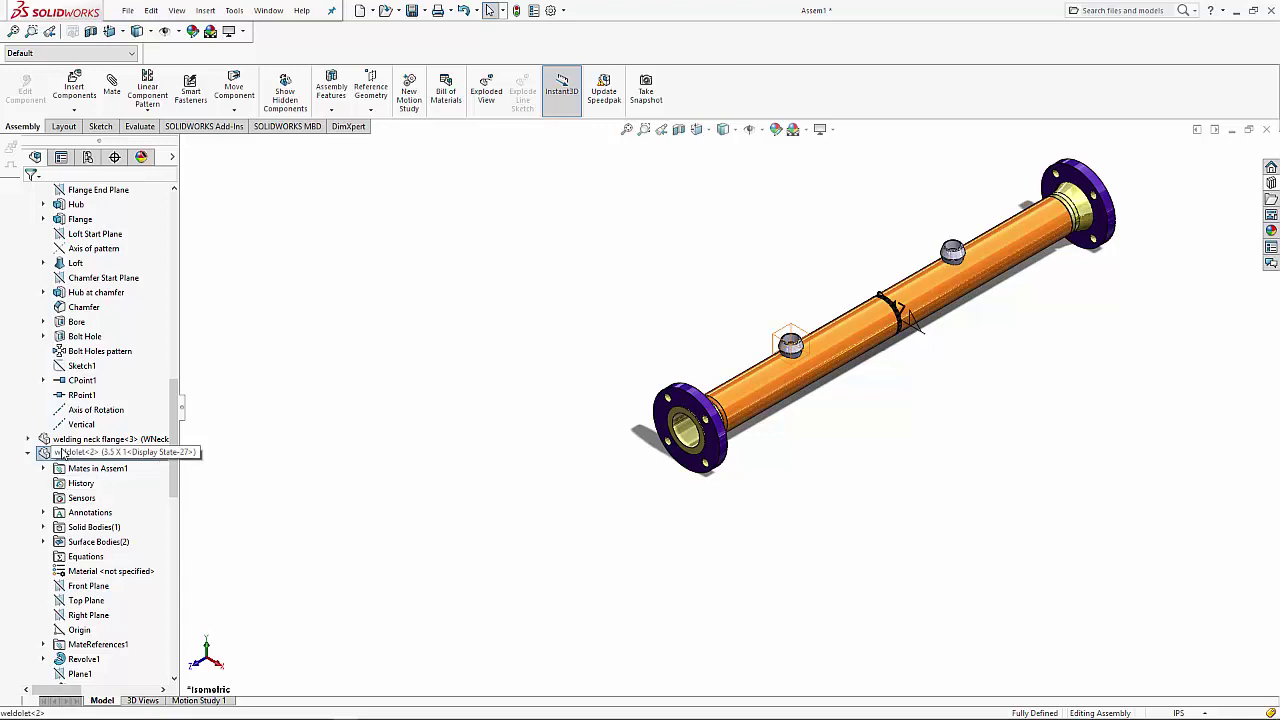
- Colour the welding neck flange part navy blue
left_click(62, 452)
right_click(66, 440)
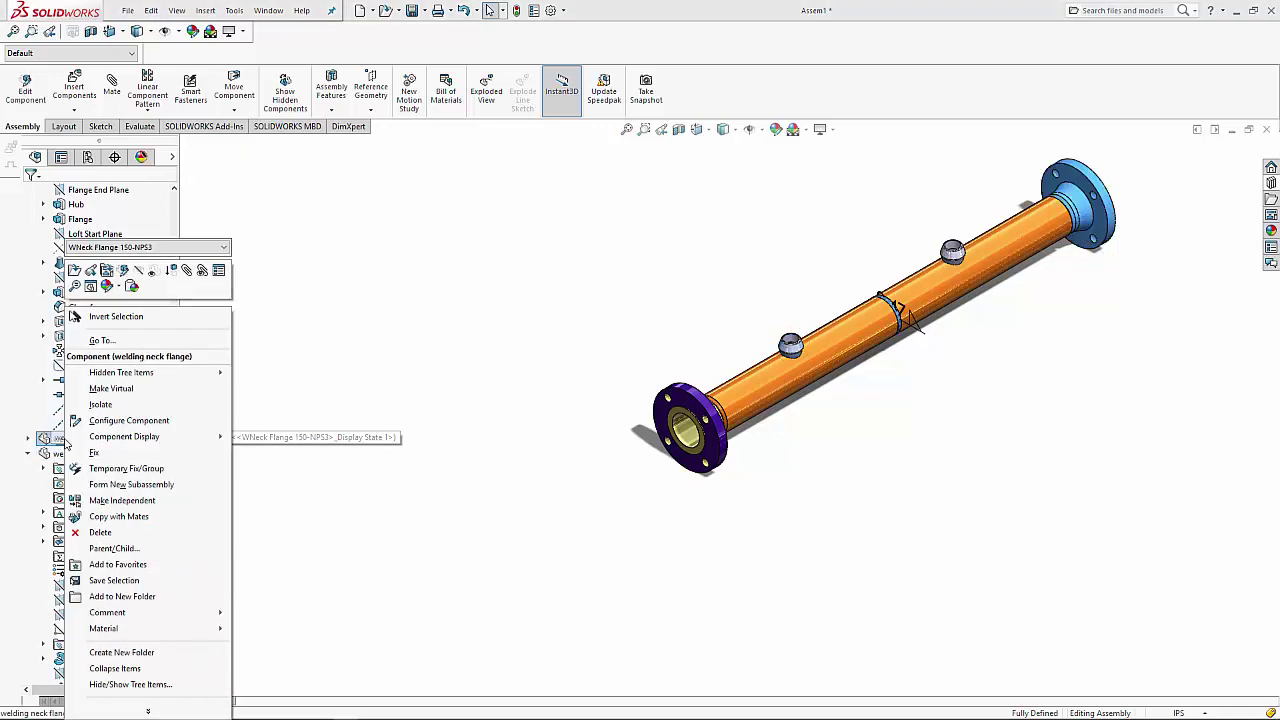
left_click(119, 289)
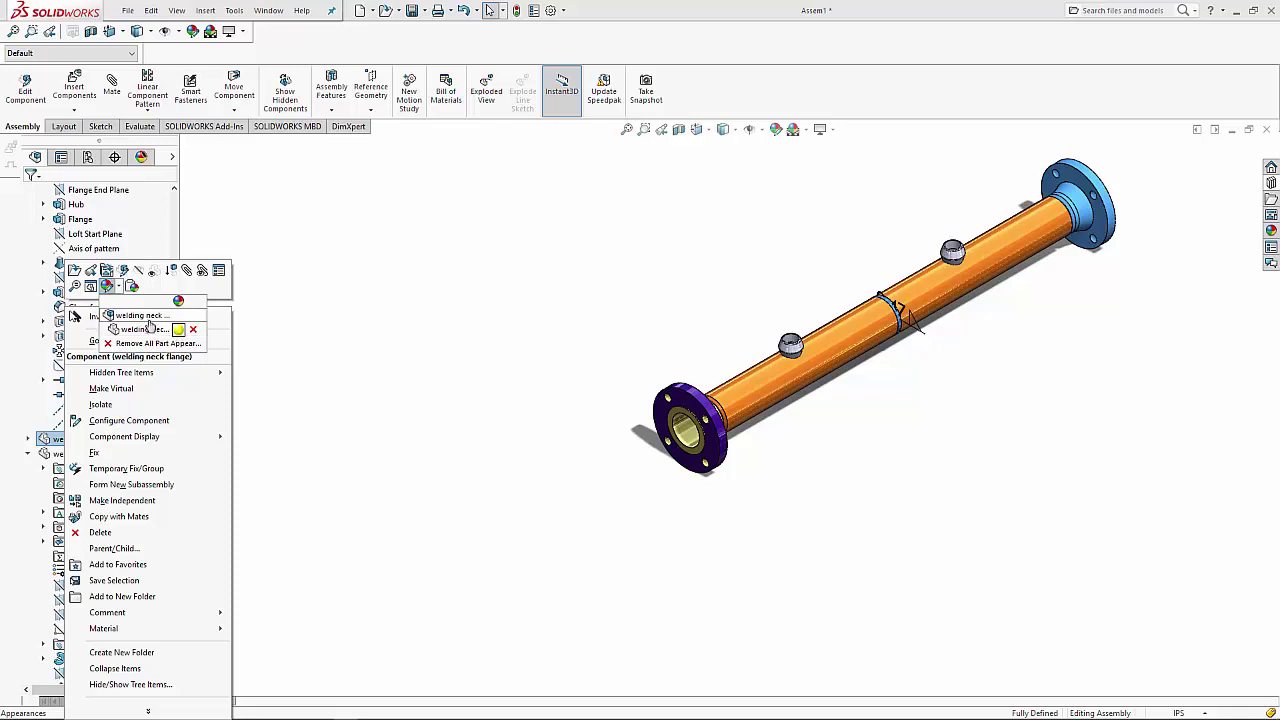
left_click(176, 332)
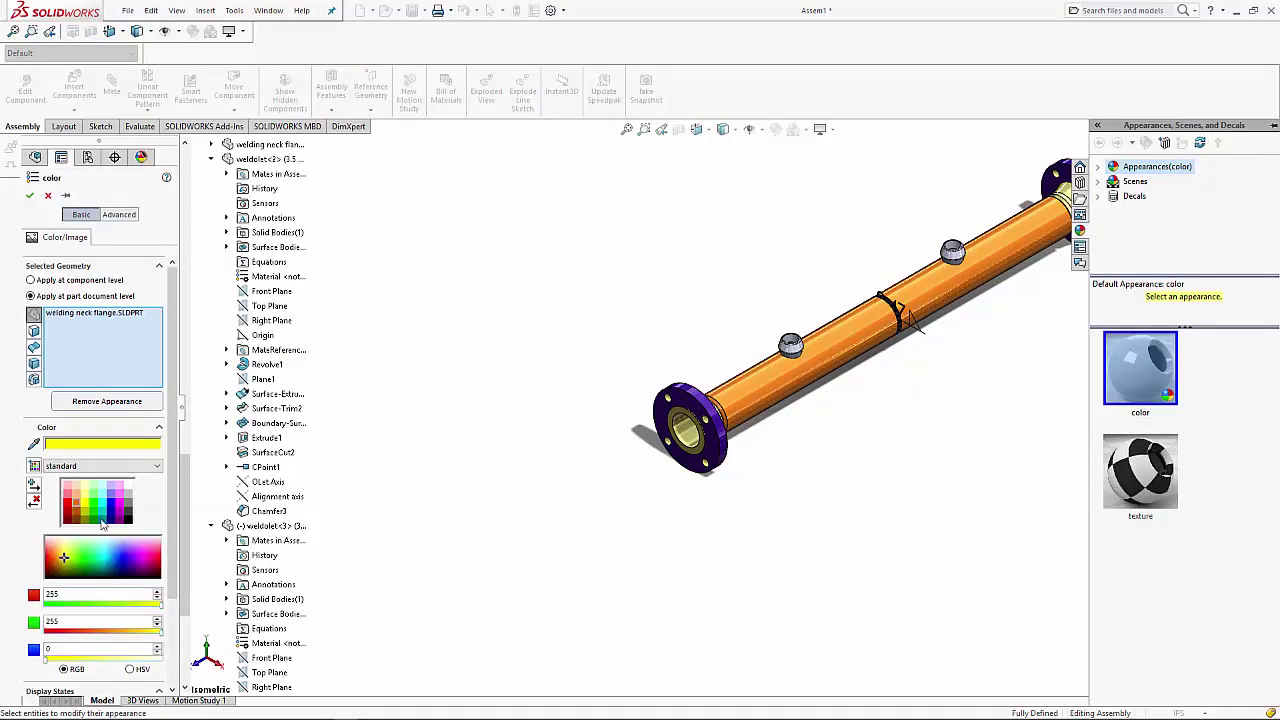
left_click(111, 519)
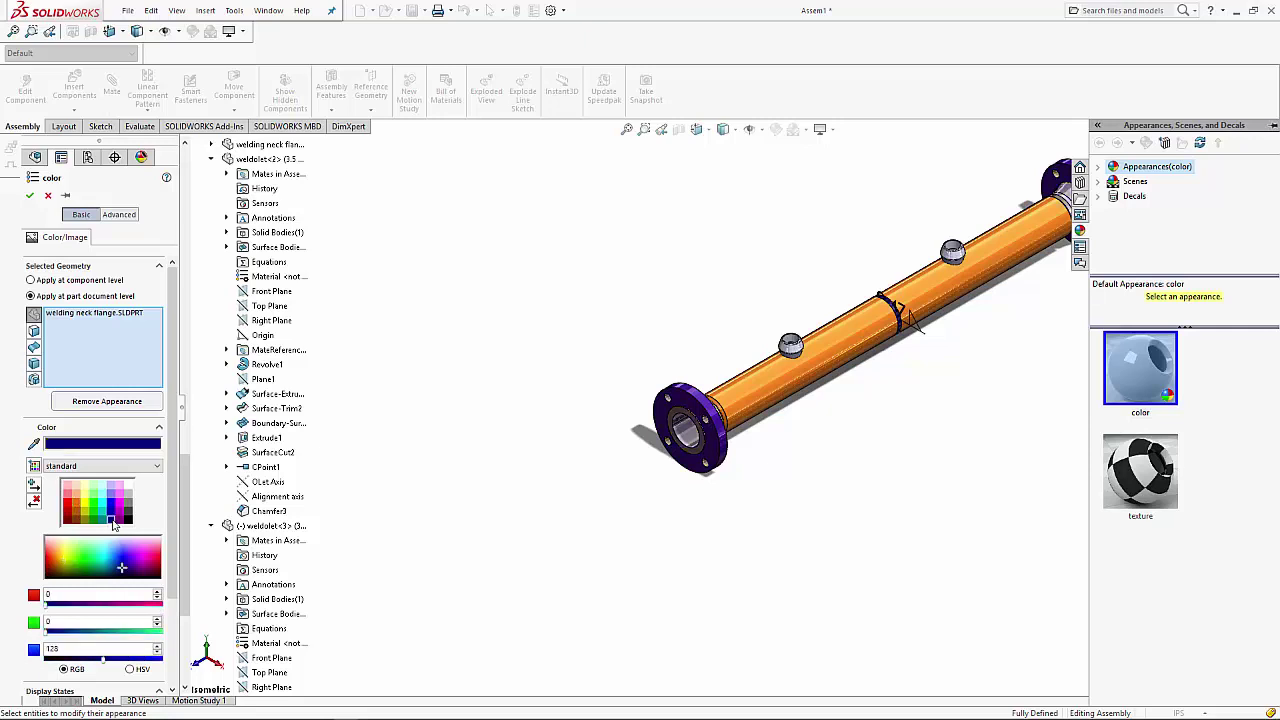
left_click(30, 196)
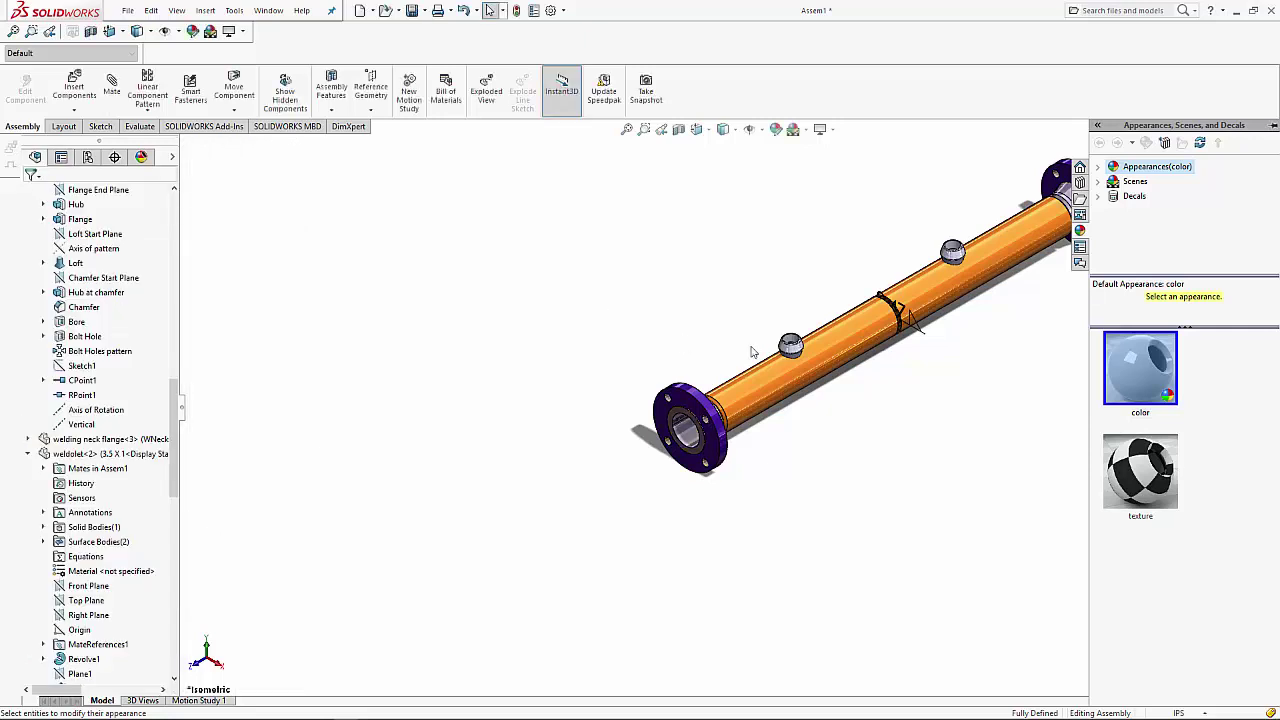
- Apply a pale grey-blue part colour (RGB 208, 210, 239) to the lower weldolet
right_click(118, 453)
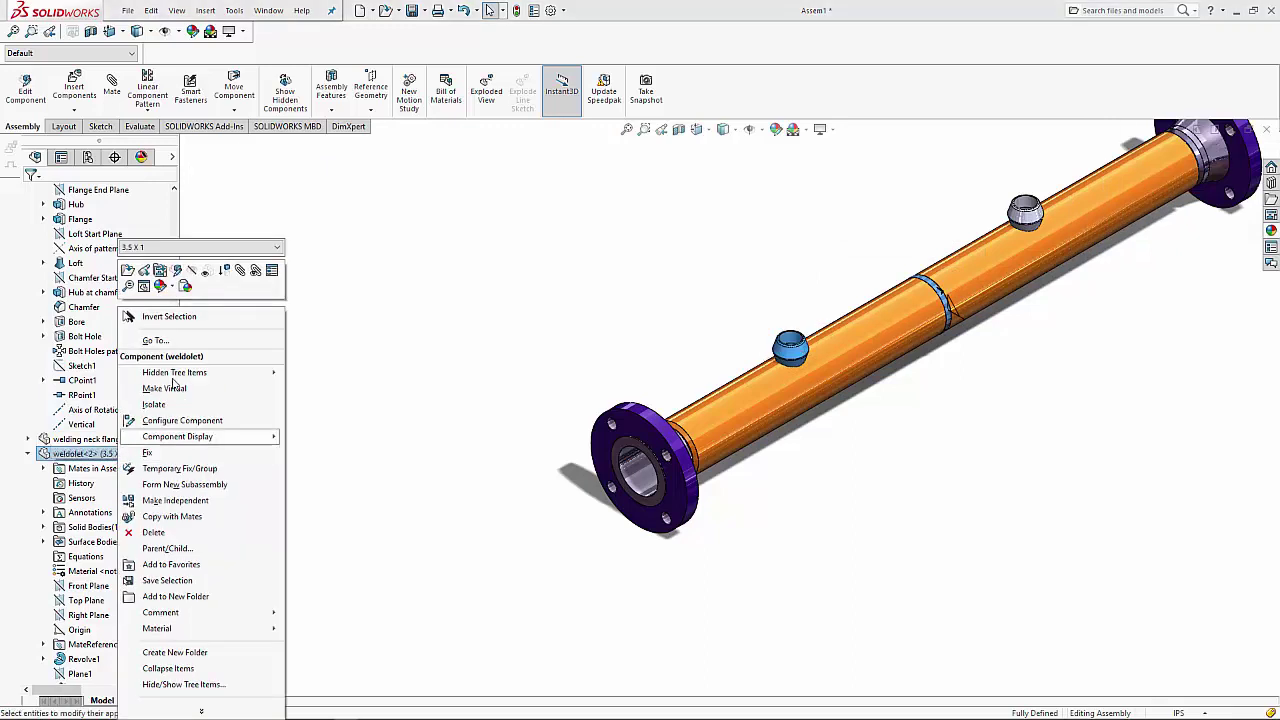
left_click(160, 286)
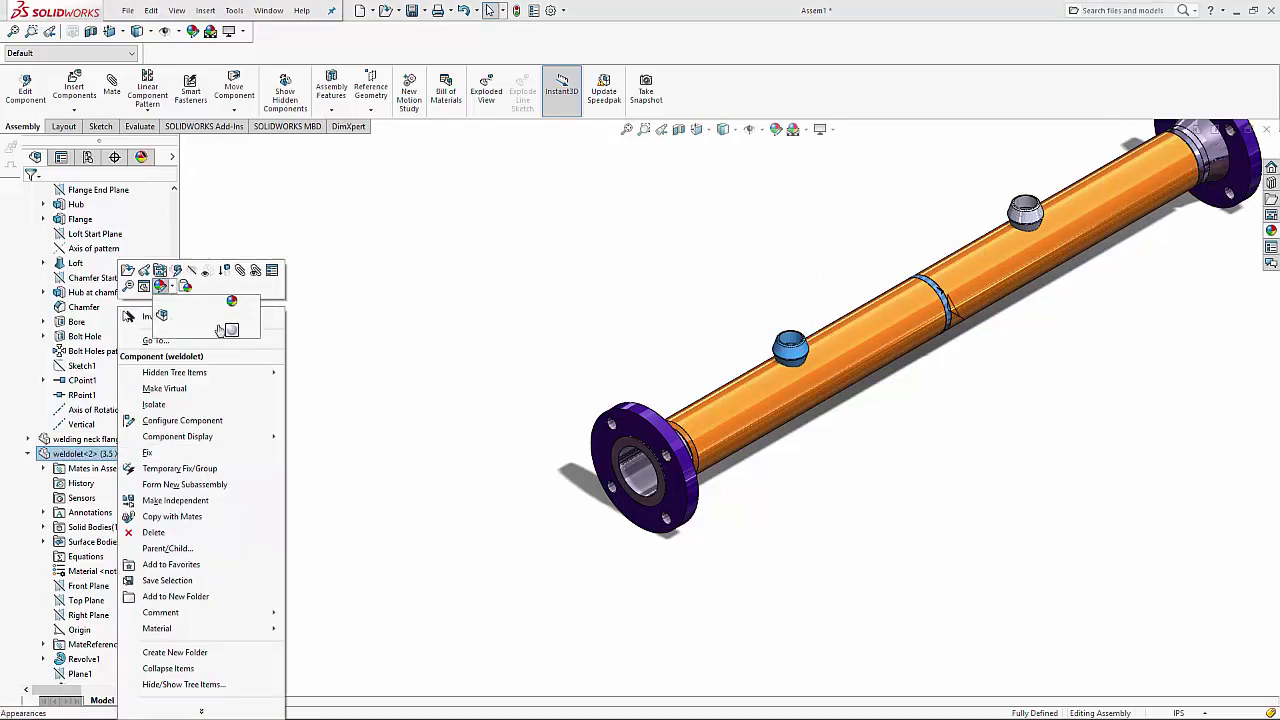
left_click(231, 331)
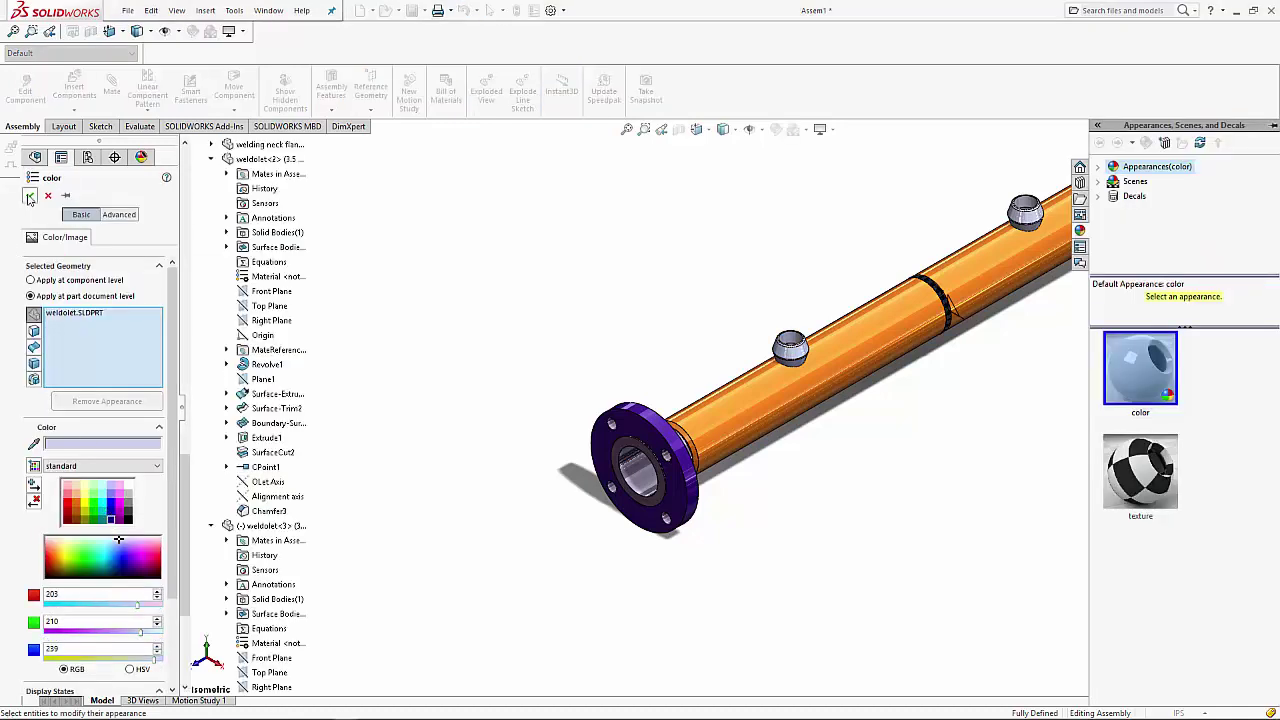
left_click(1022, 215)
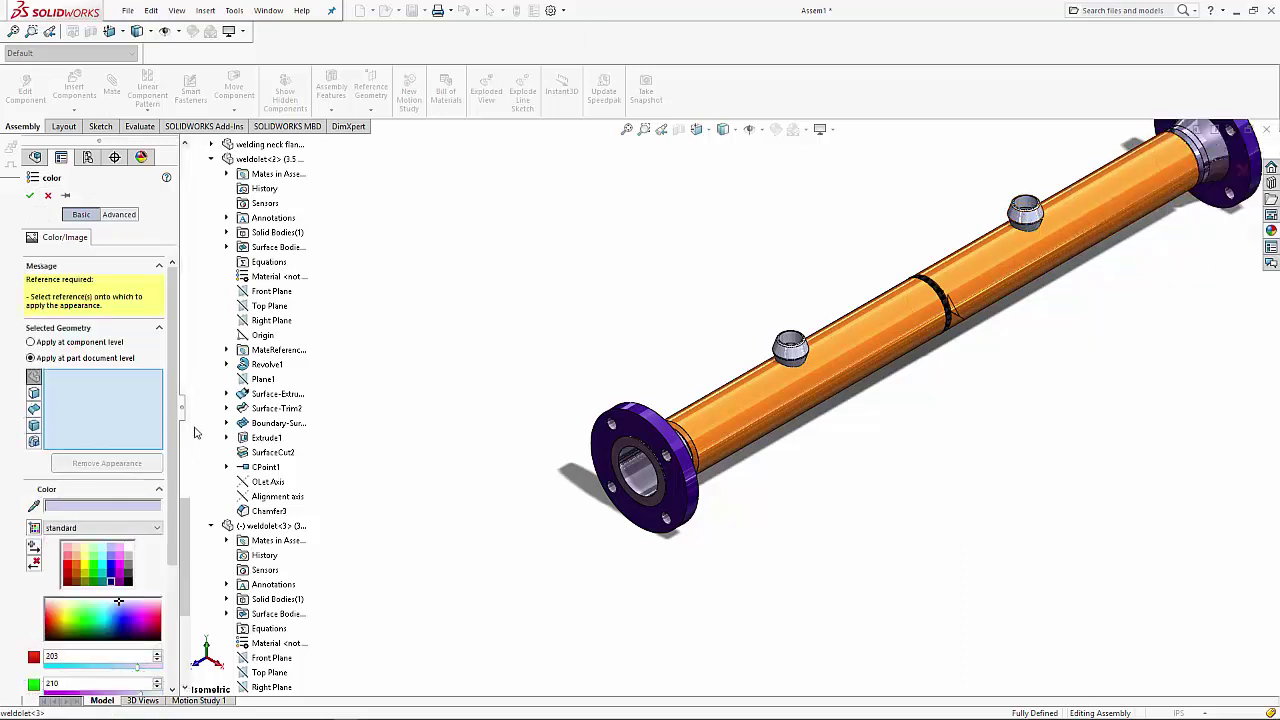
left_click(787, 350)
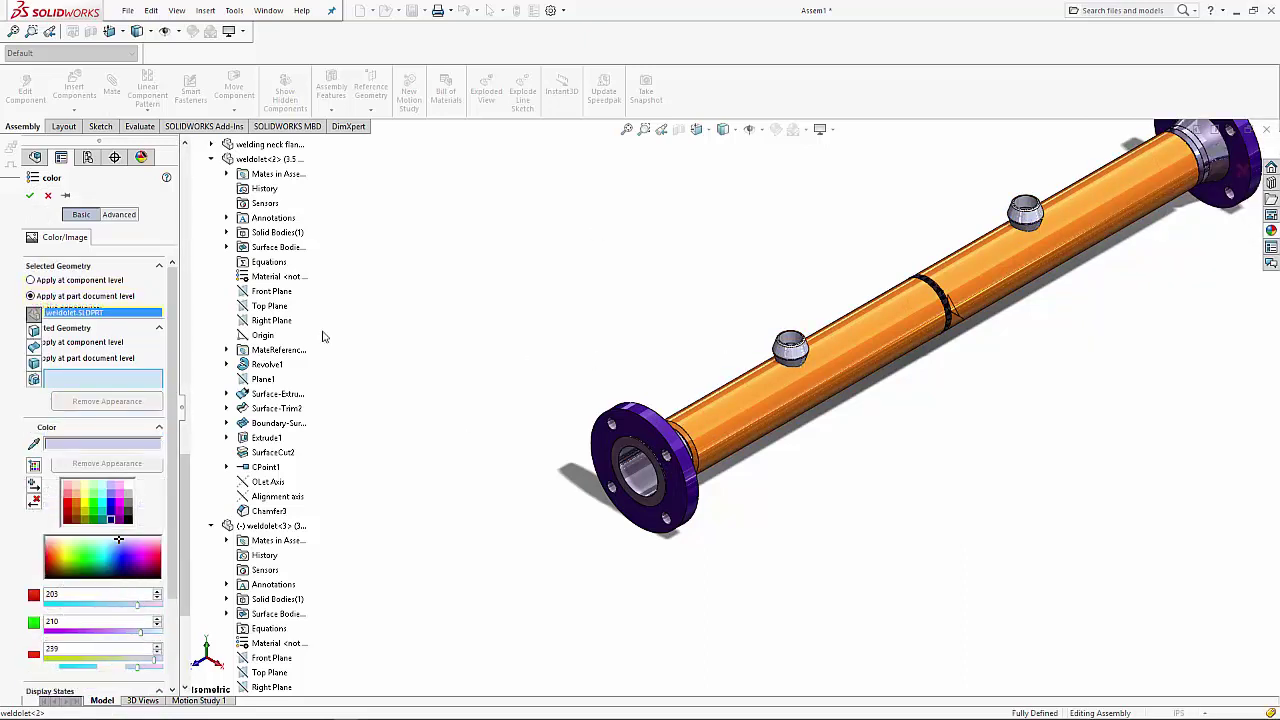
left_click(29, 195)
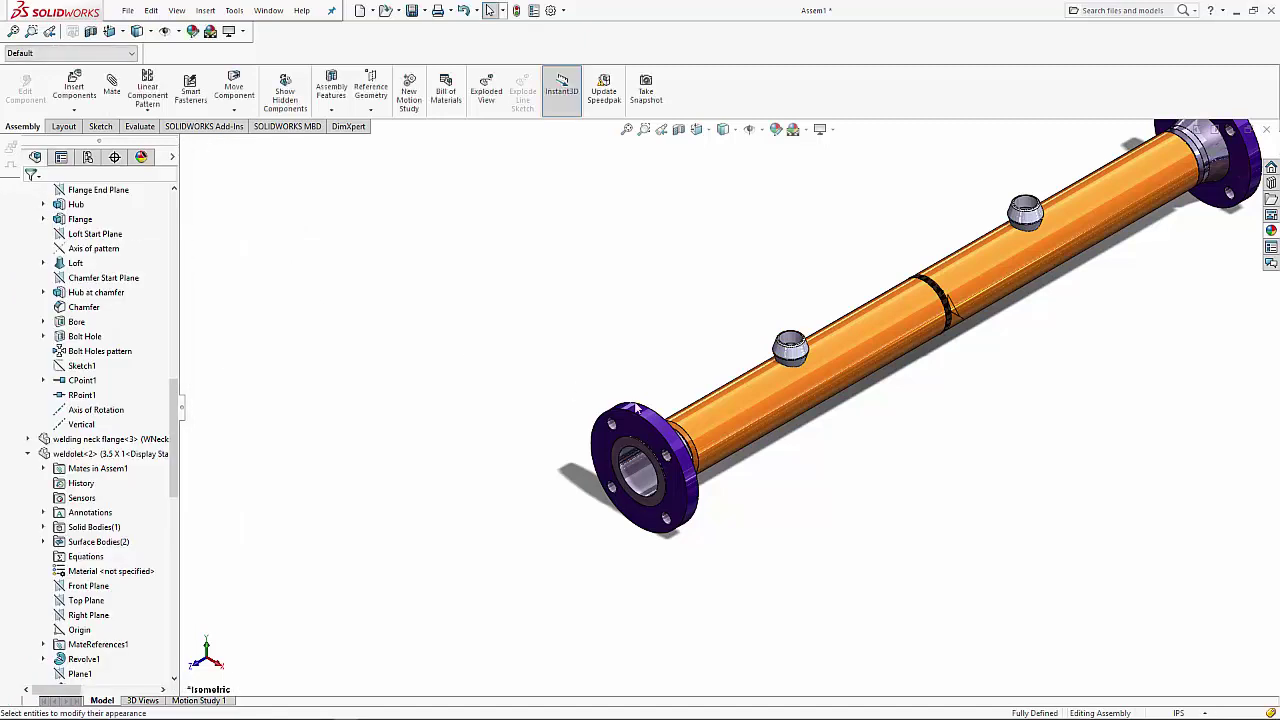
scroll(931, 408, "up", 3)
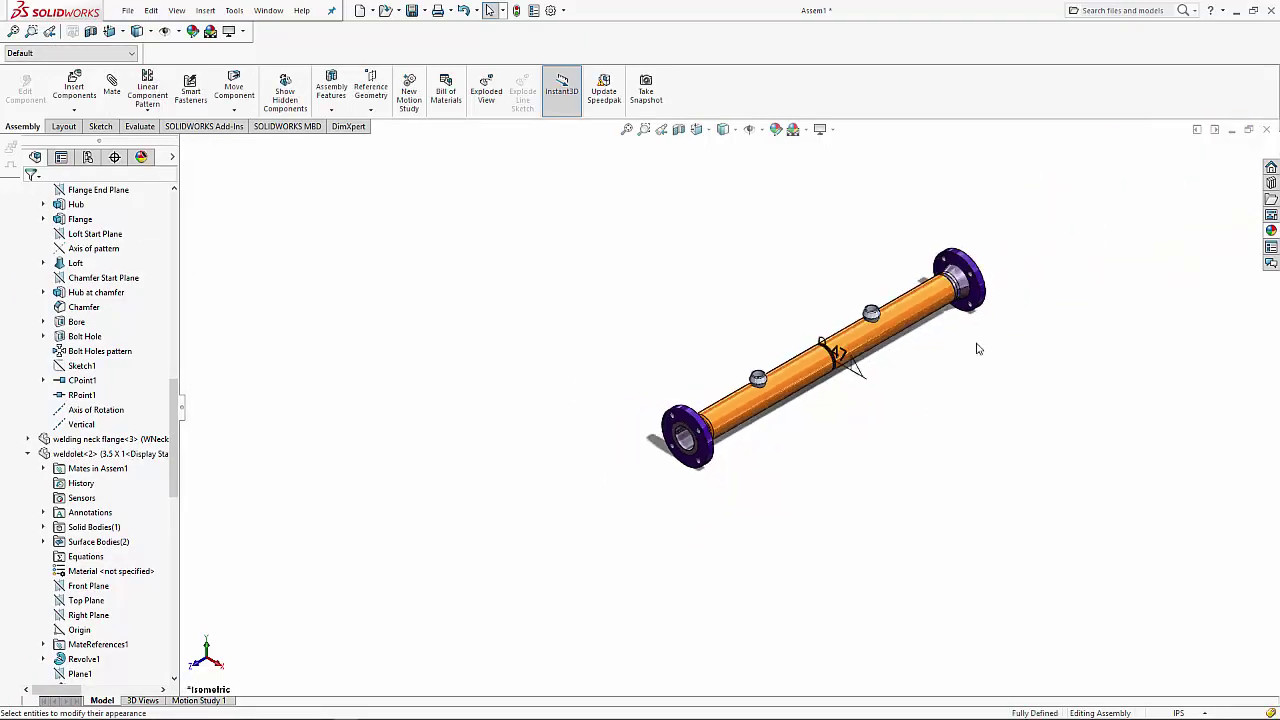
scroll(978, 348, "down", 3)
scroll(979, 348, "down", 2)
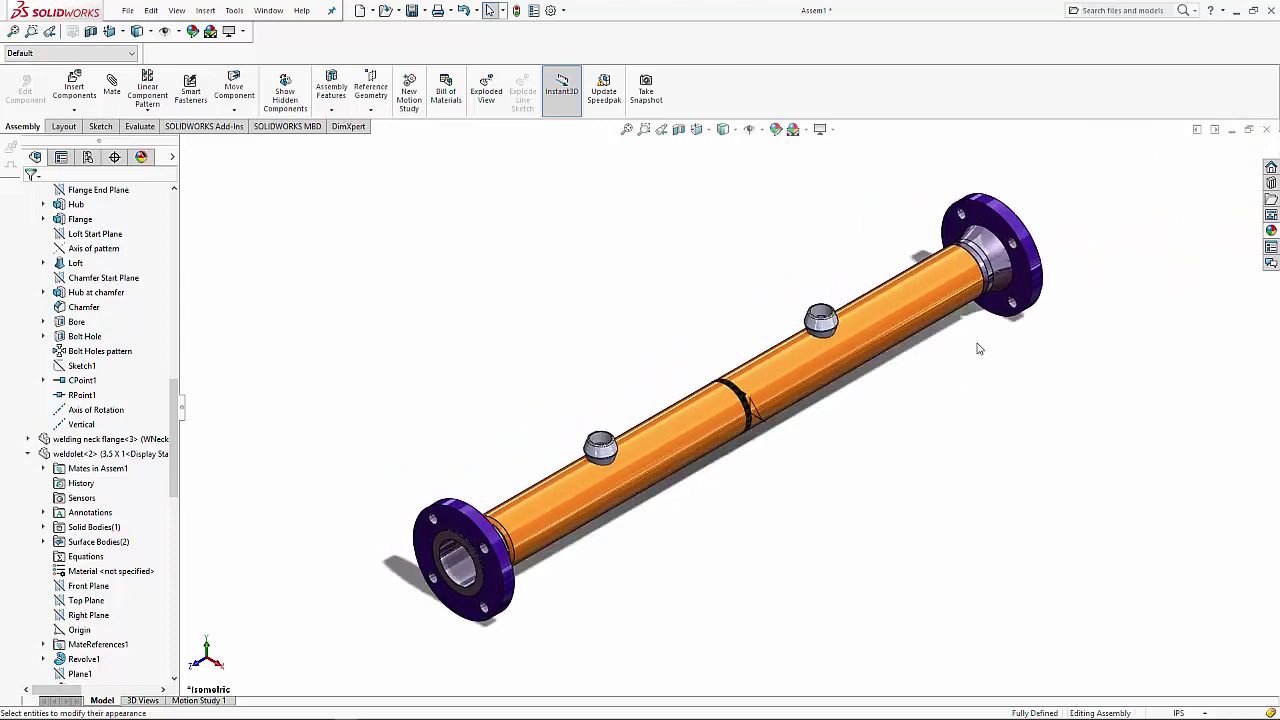
left_click(455, 562)
left_click(584, 381)
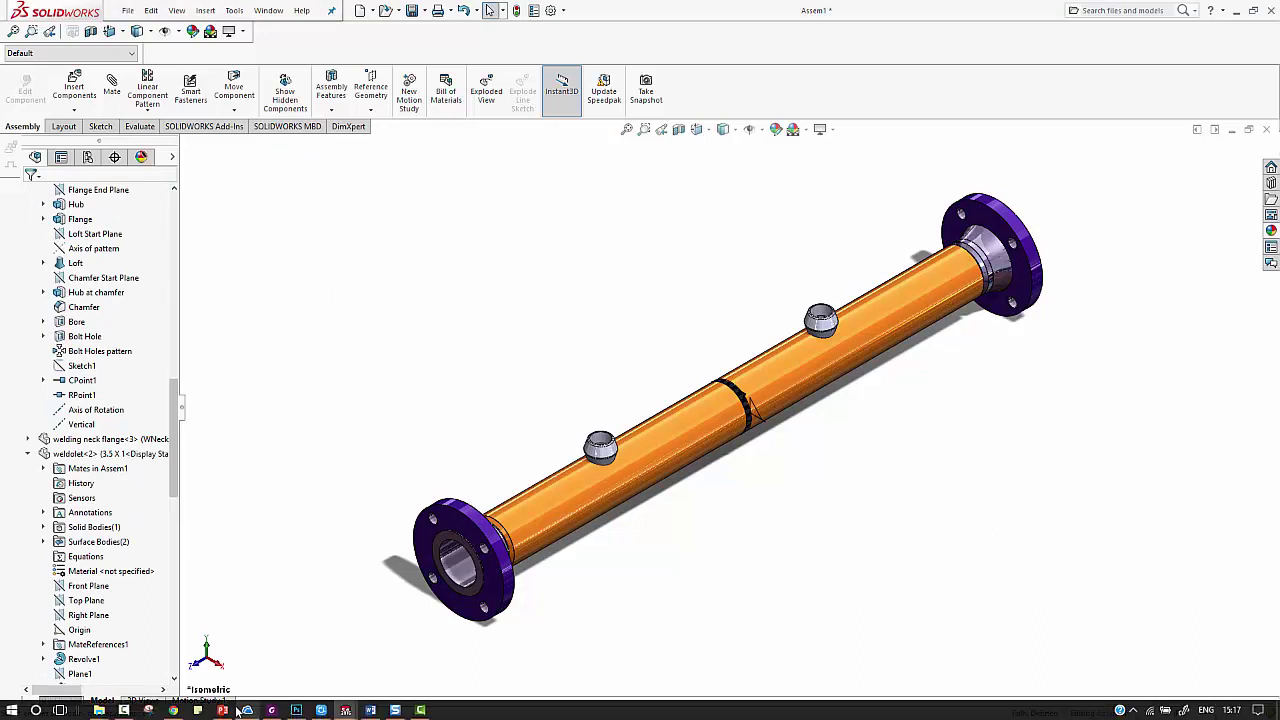
scroll(620, 578, "down", 1)
key("ctrl+1")
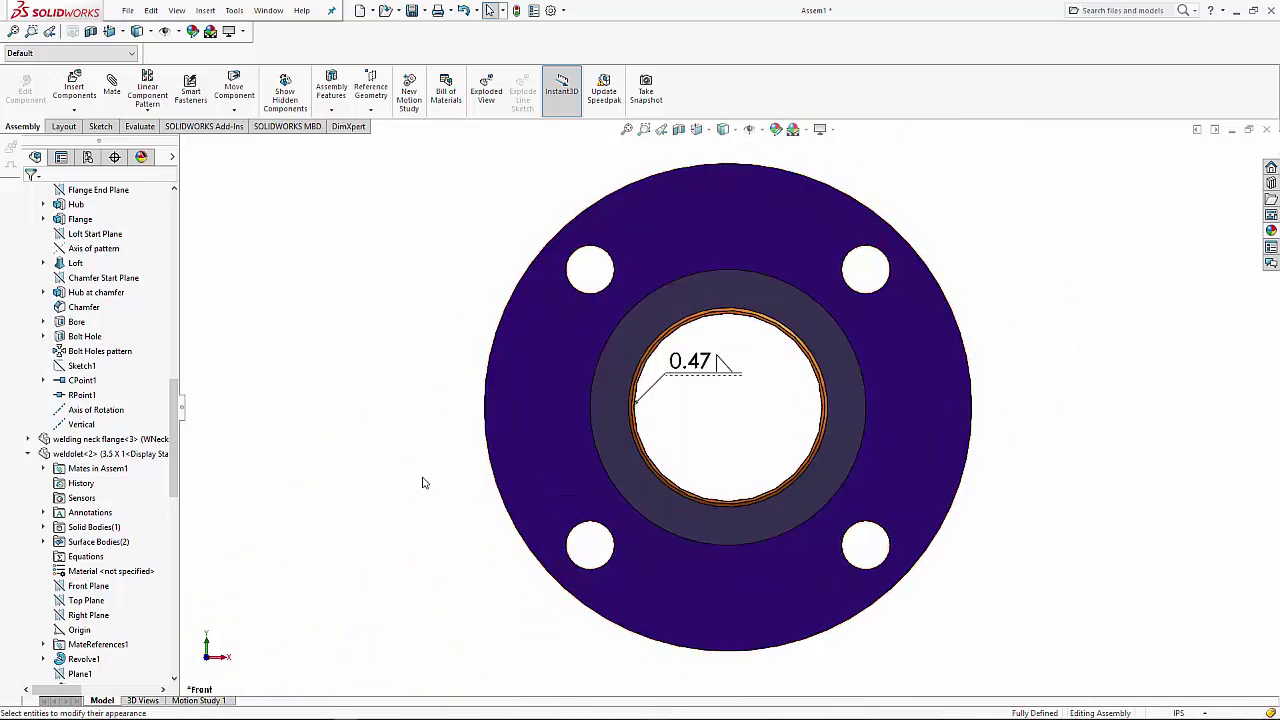
key("ctrl+7")
scroll(647, 498, "down", 1)
scroll(647, 498, "down", 3)
mouse_move(647, 498)
middle_mouse_down()
mouse_move(571, 494)
mouse_move(737, 449)
mouse_move(963, 263)
mouse_move(894, 306)
middle_mouse_up()
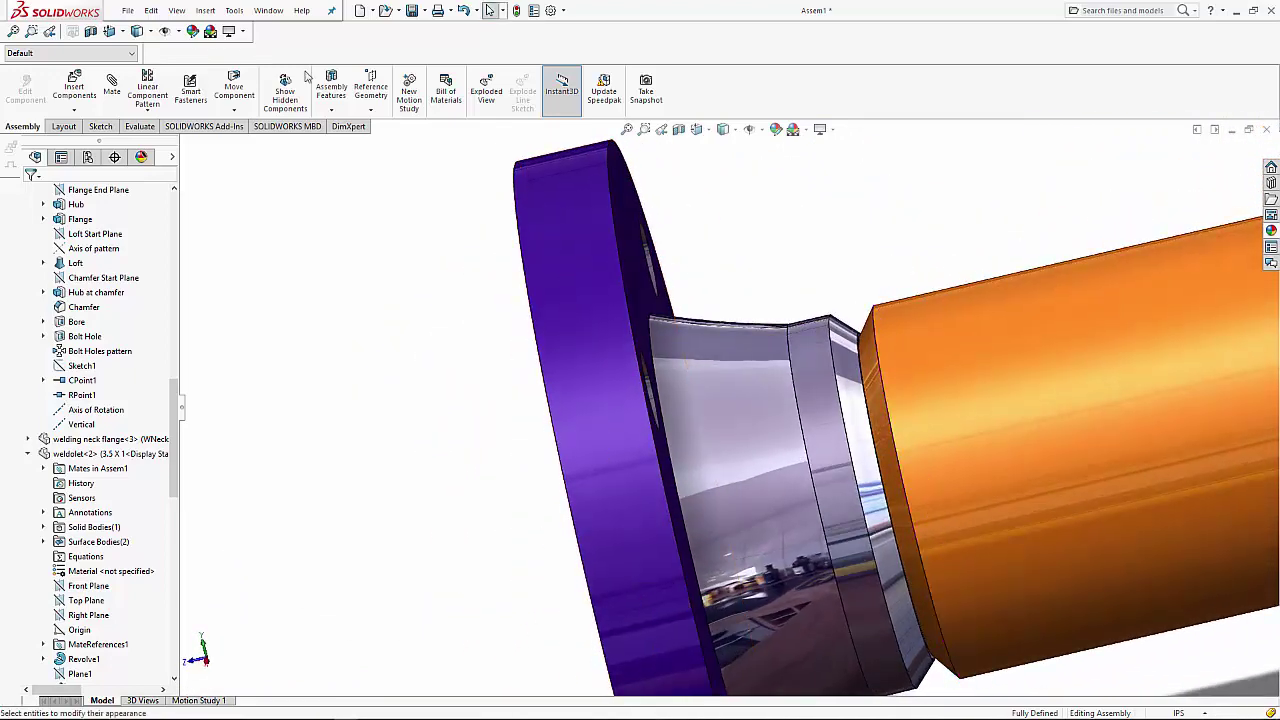
- Add a 6 mm weld bead between the flange hub face and the pipe end face
left_click(331, 88)
left_click(355, 253)
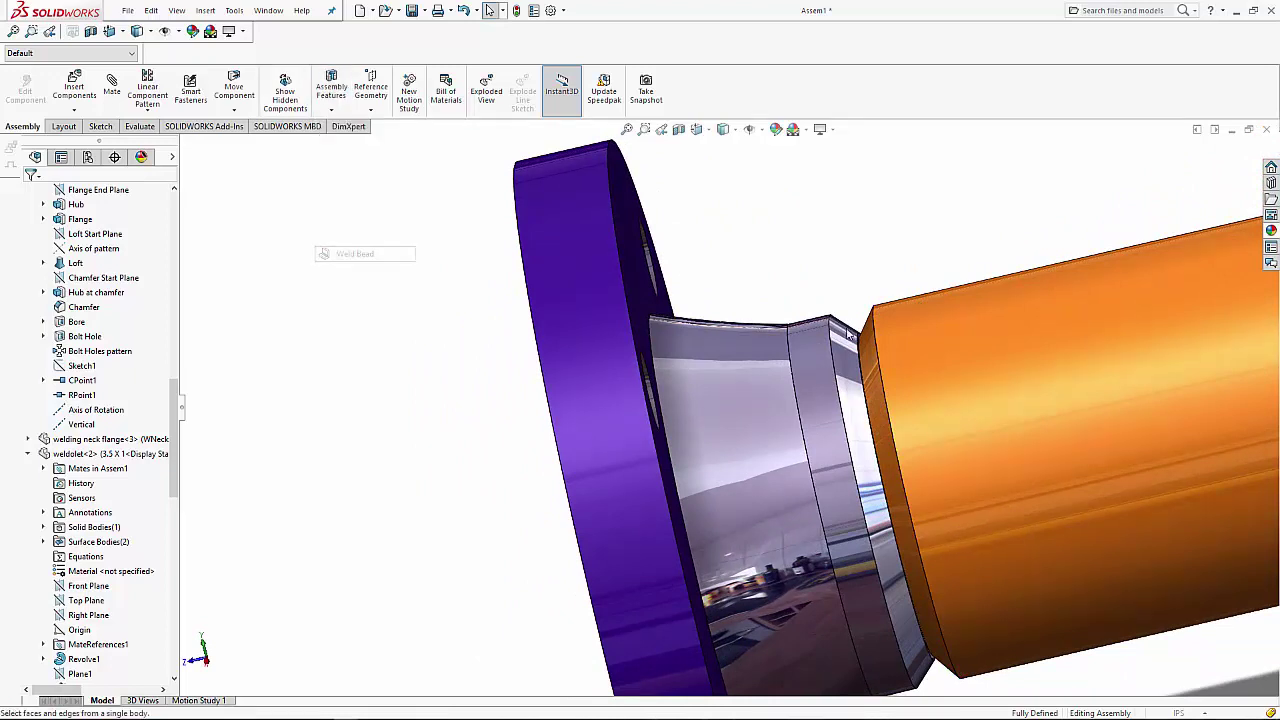
left_click(857, 332)
left_click(877, 337)
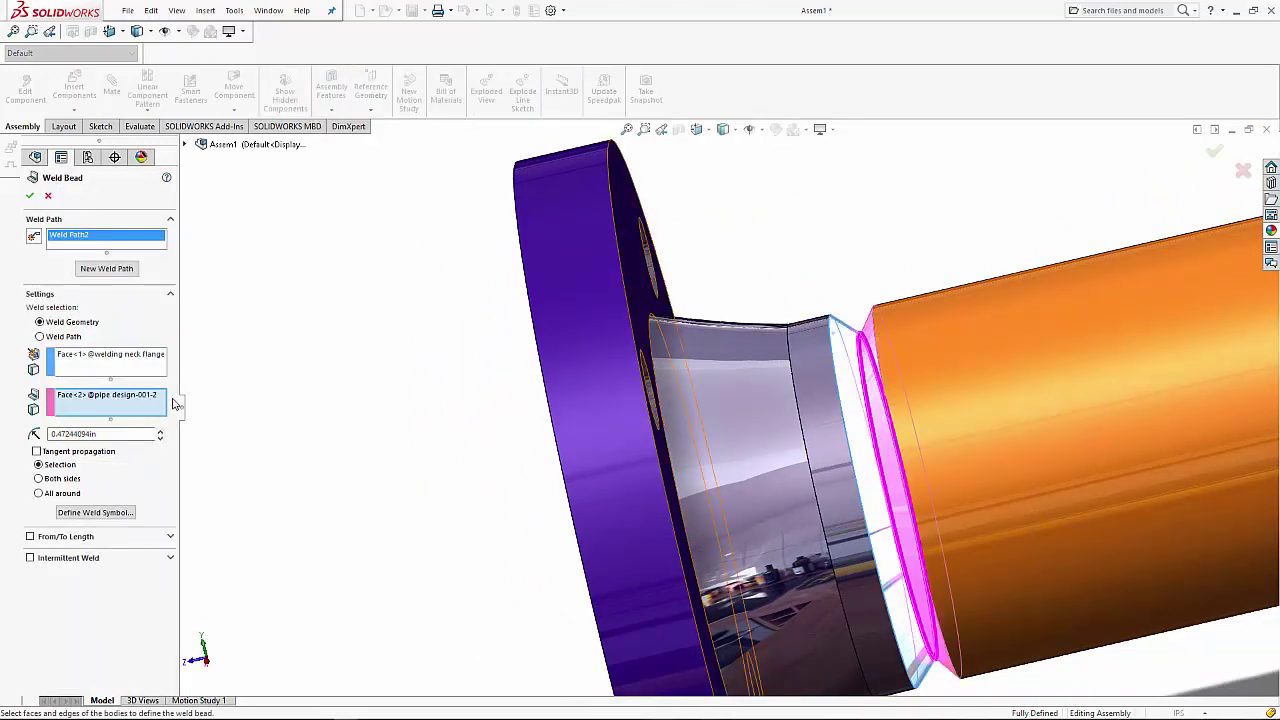
double_click(122, 434)
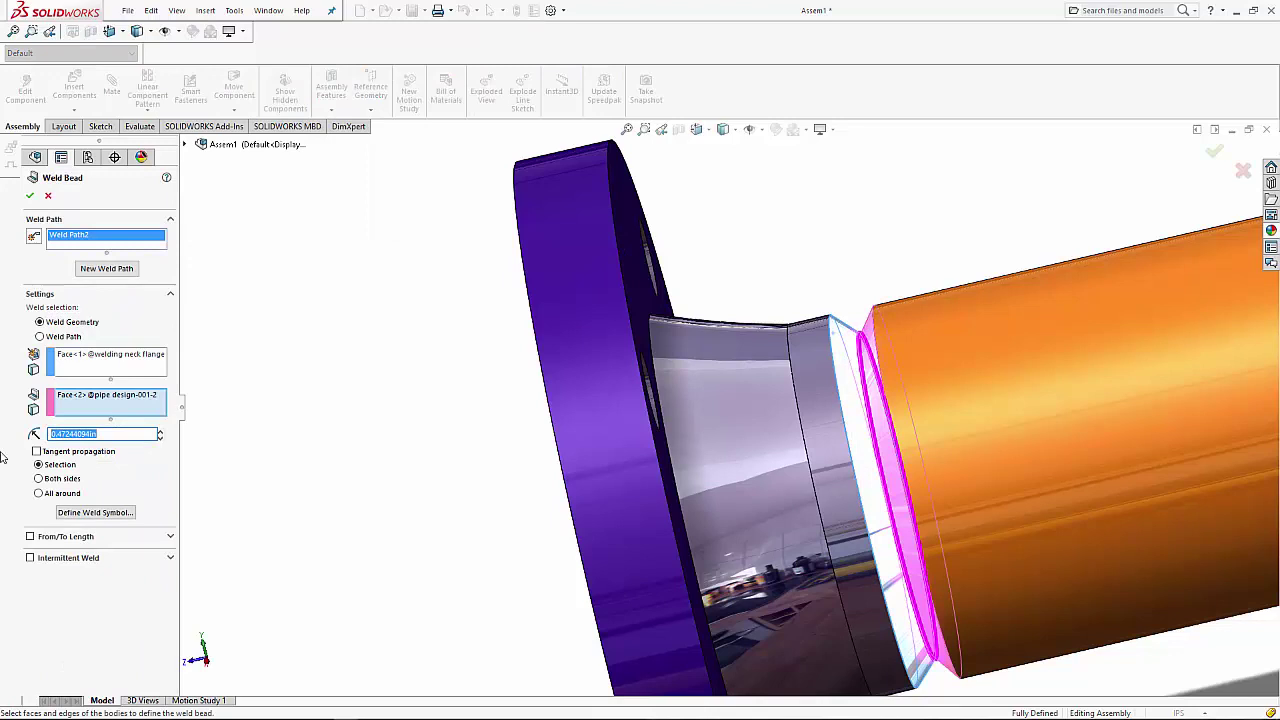
type("6mm")
left_click(30, 196)
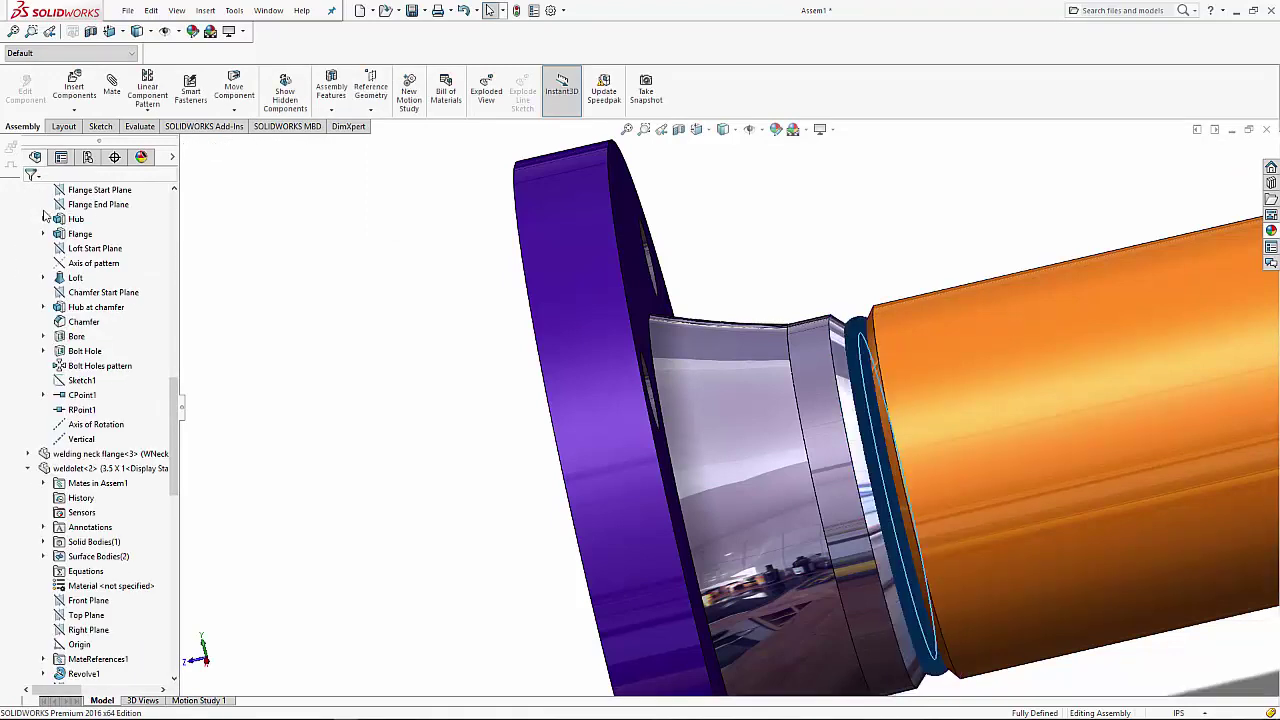
- Review the 0.24in Fillet Weld properties unchanged, then reveal Weld Bead7
scroll(44, 525, "down", 10)
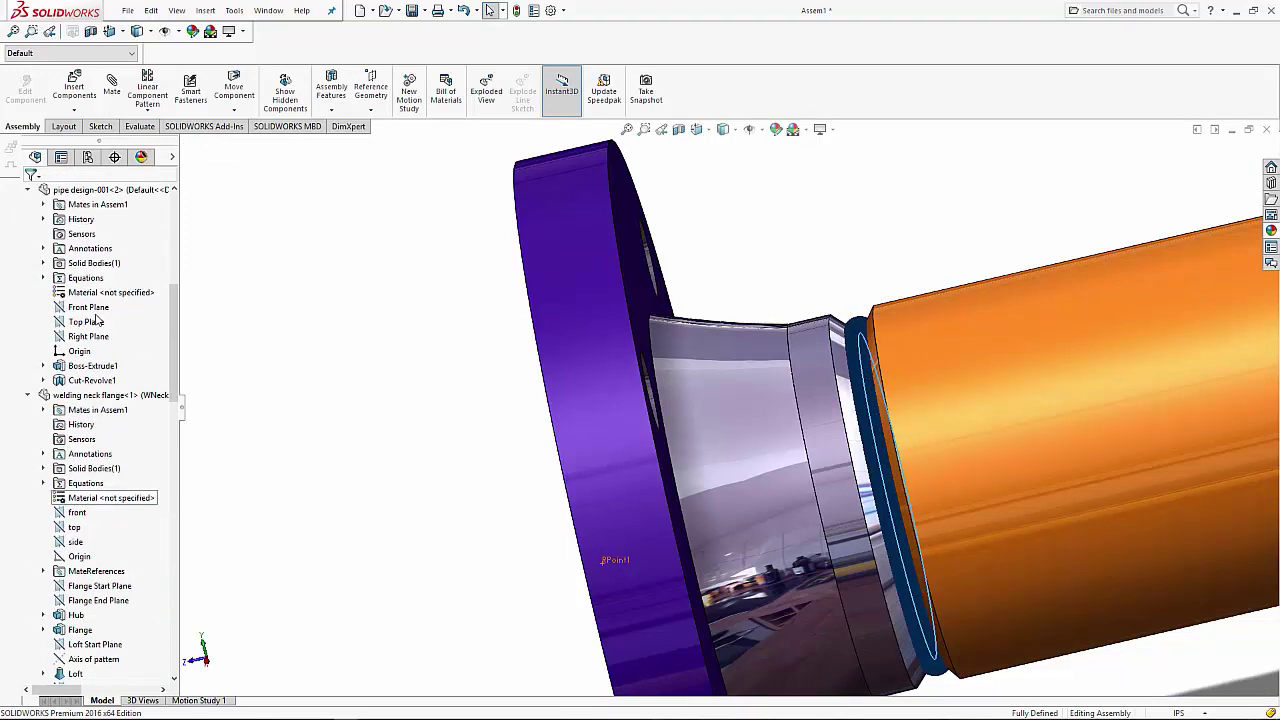
scroll(120, 302, "up", 3)
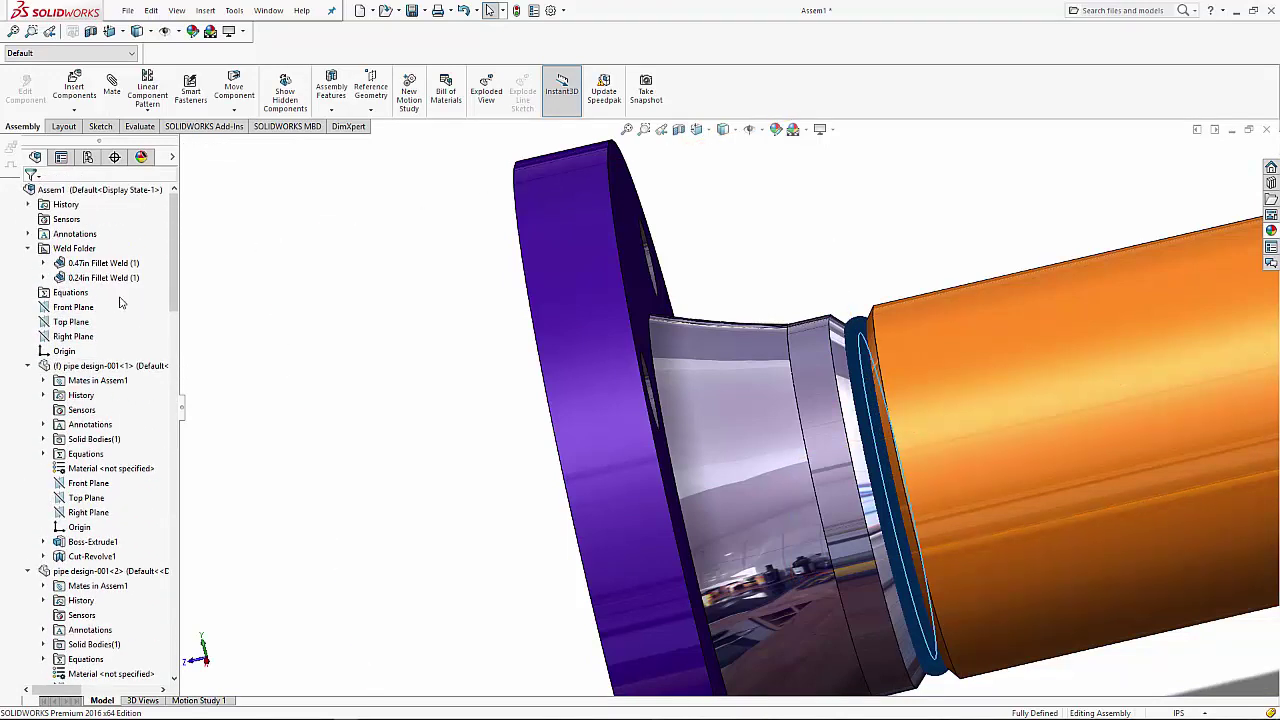
right_click(112, 284)
left_click(170, 302)
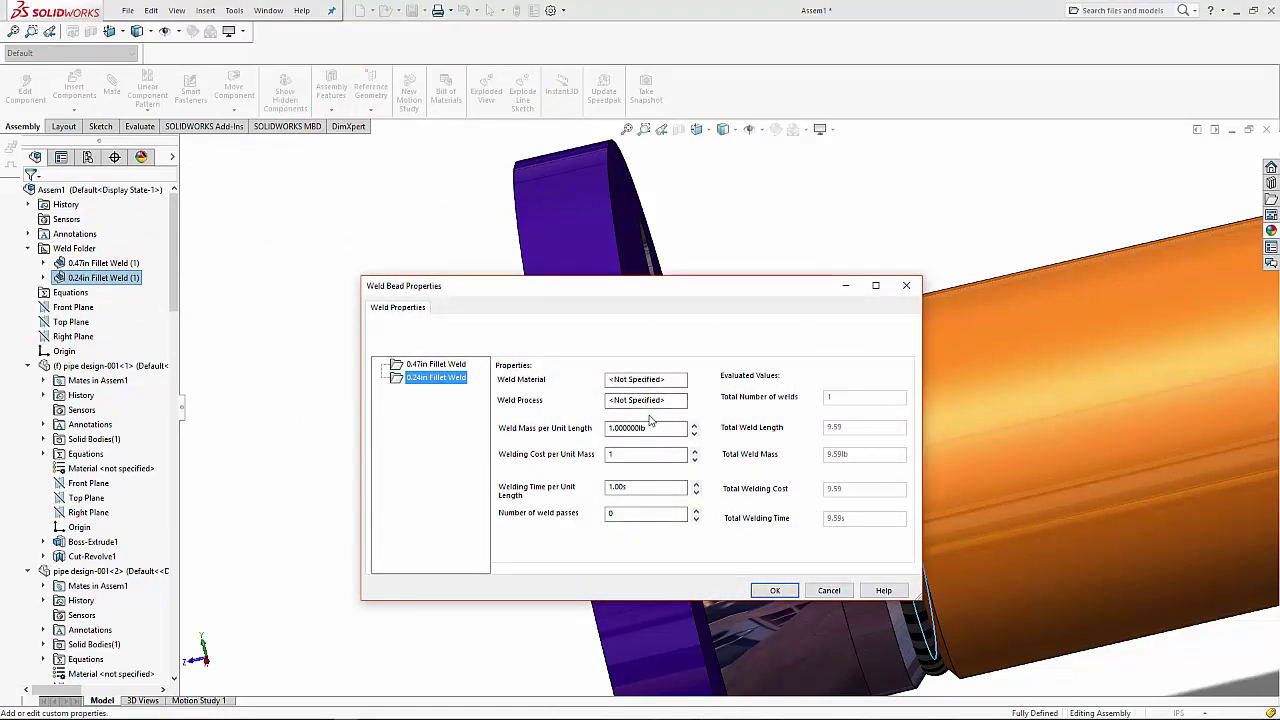
left_click(829, 590)
right_click(94, 283)
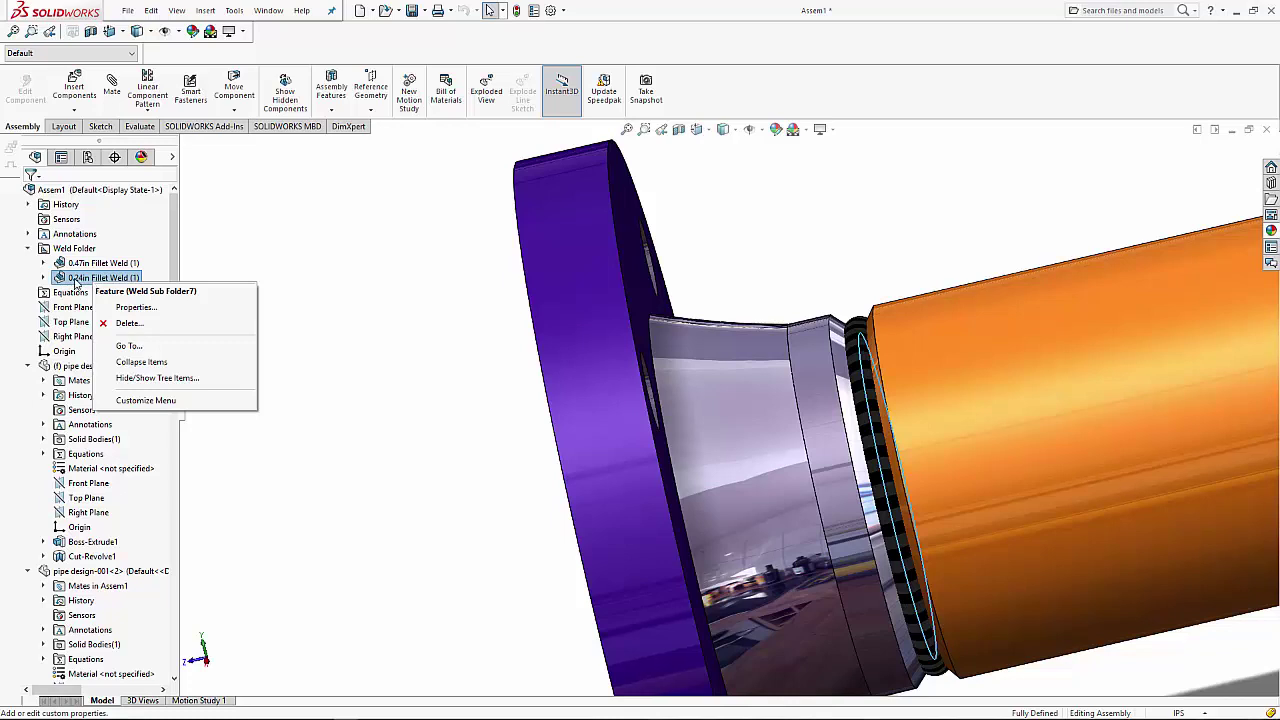
left_click(43, 277)
- Make a first edit pass on Weld Bead7's weld size
left_click(100, 292)
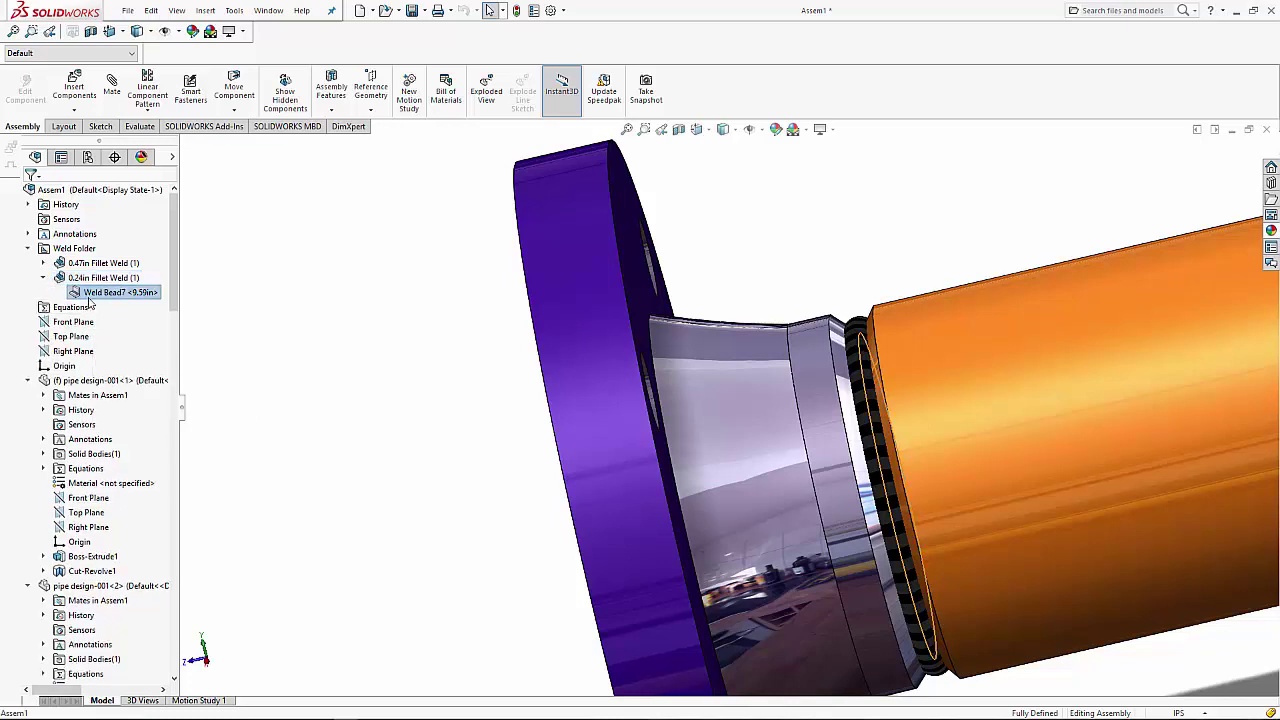
left_click(98, 281)
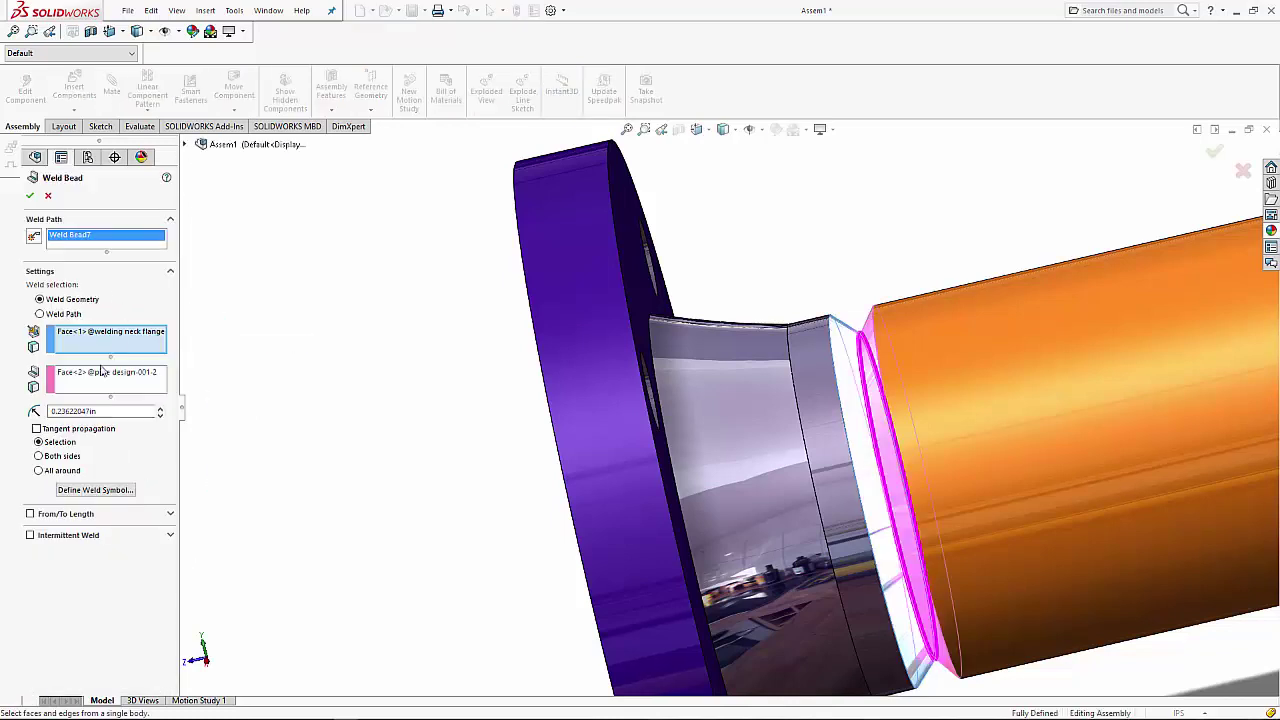
left_click_drag(105, 411, 2, 416)
type("12")
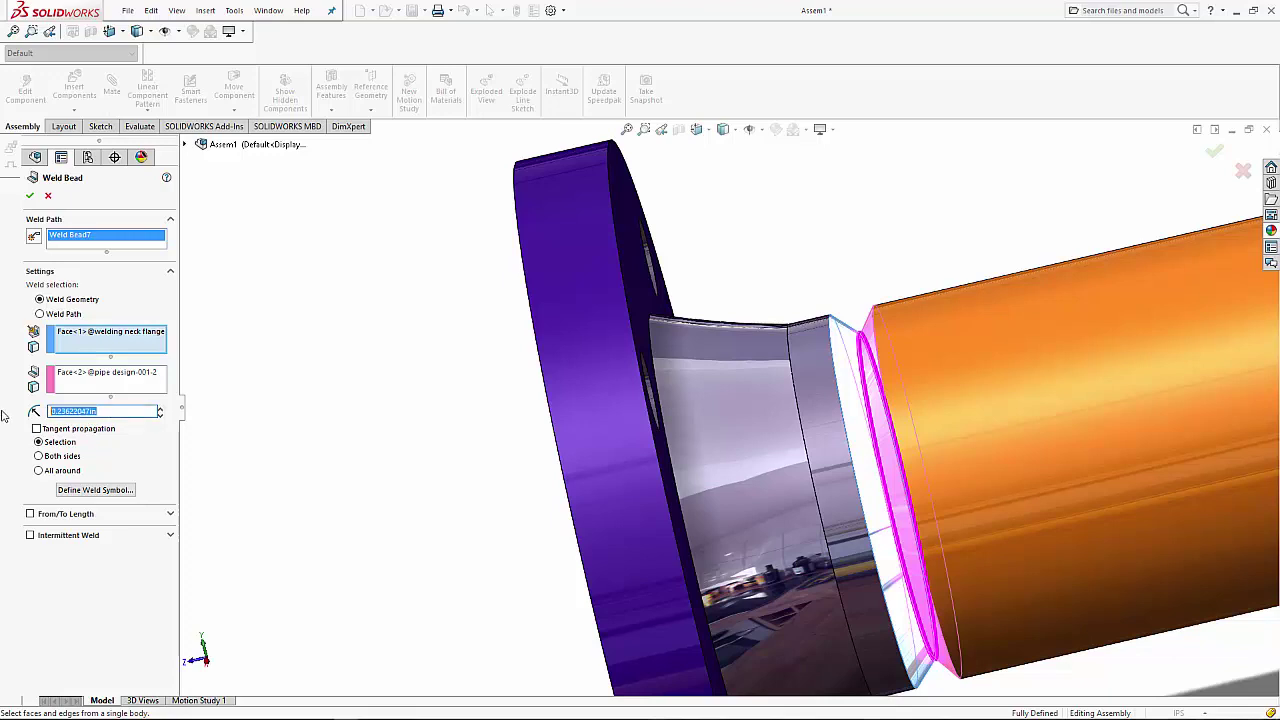
left_click(29, 197)
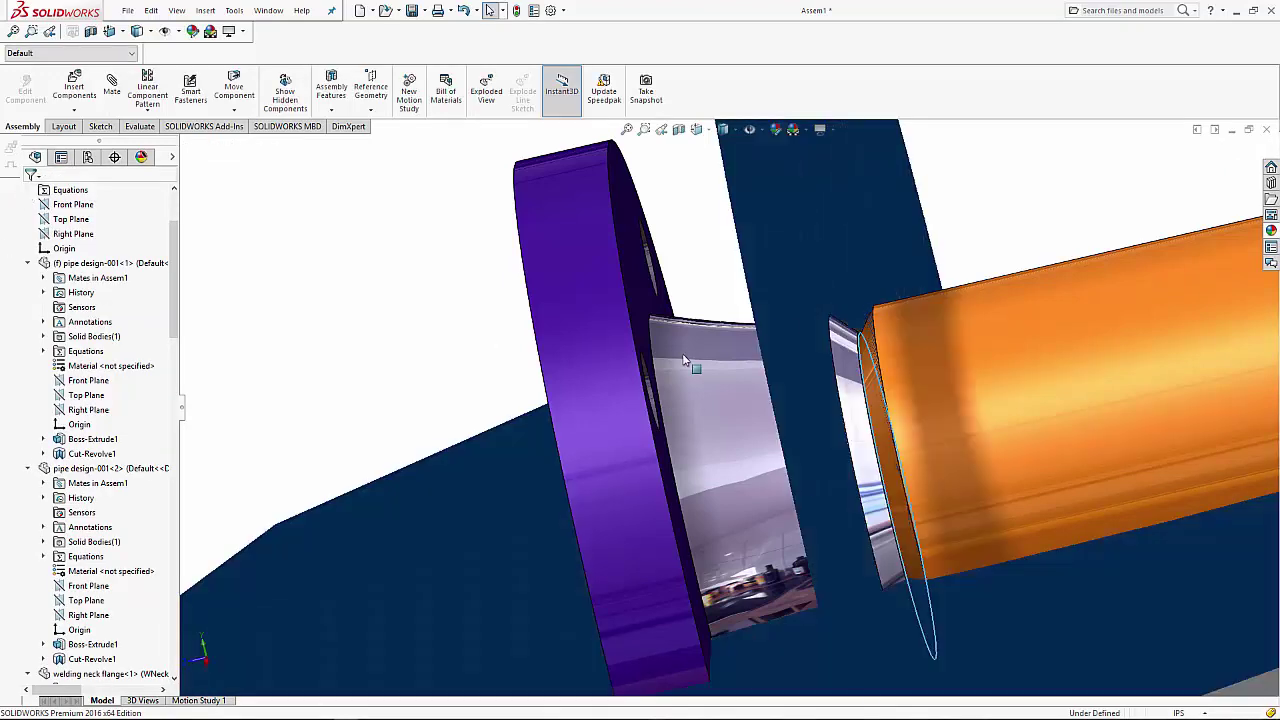
scroll(591, 383, "up", 4)
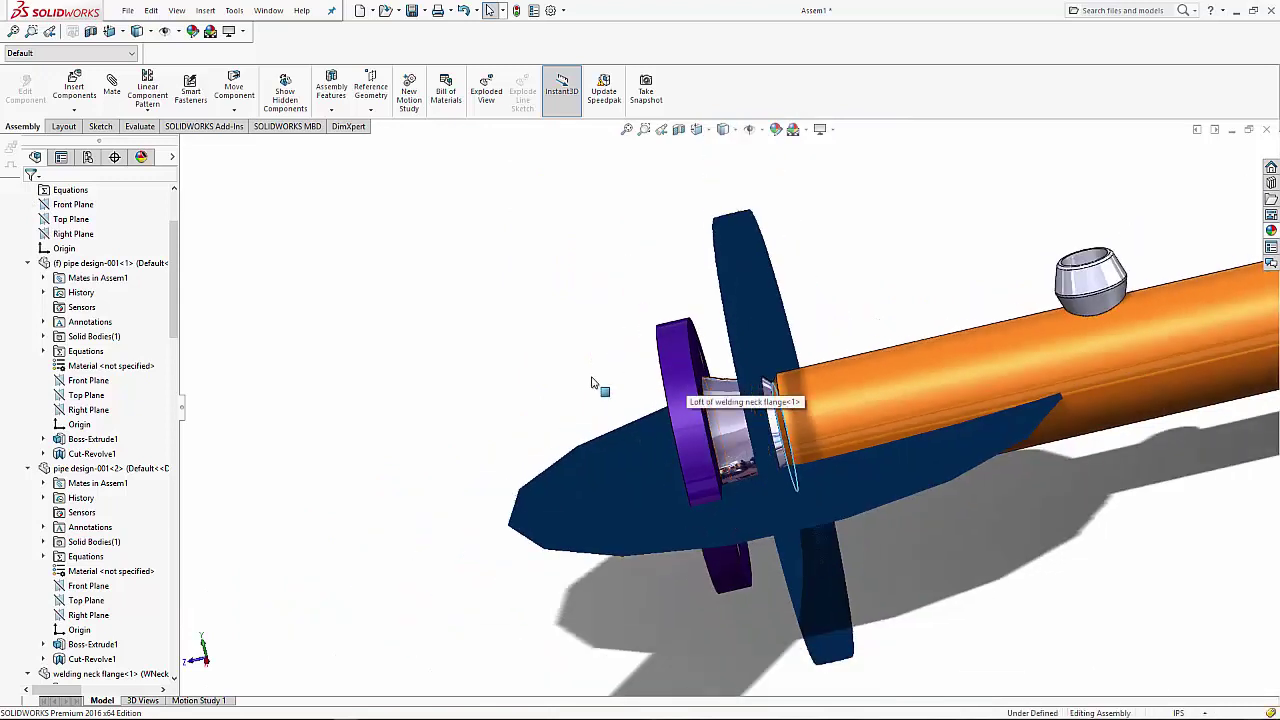
scroll(107, 366, "up", 3)
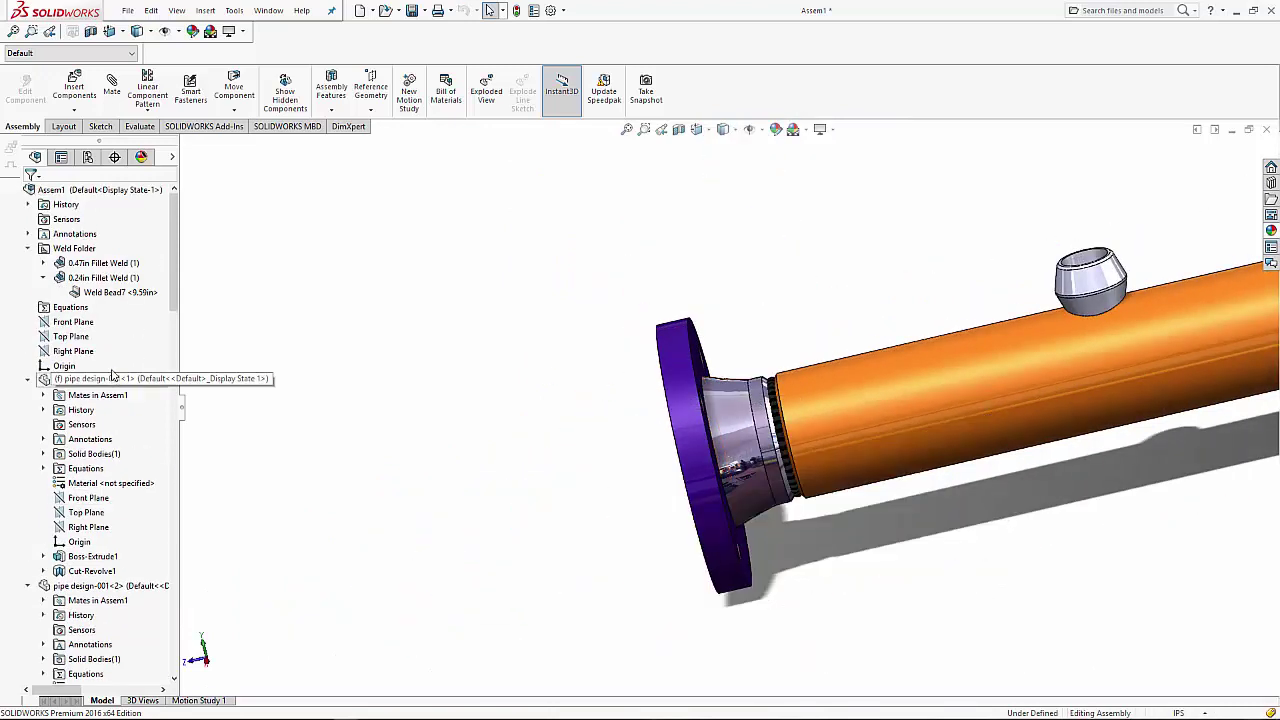
- Re-edit Weld Bead7 and apply a 0.47244094in (12 mm) weld size
right_click(112, 292)
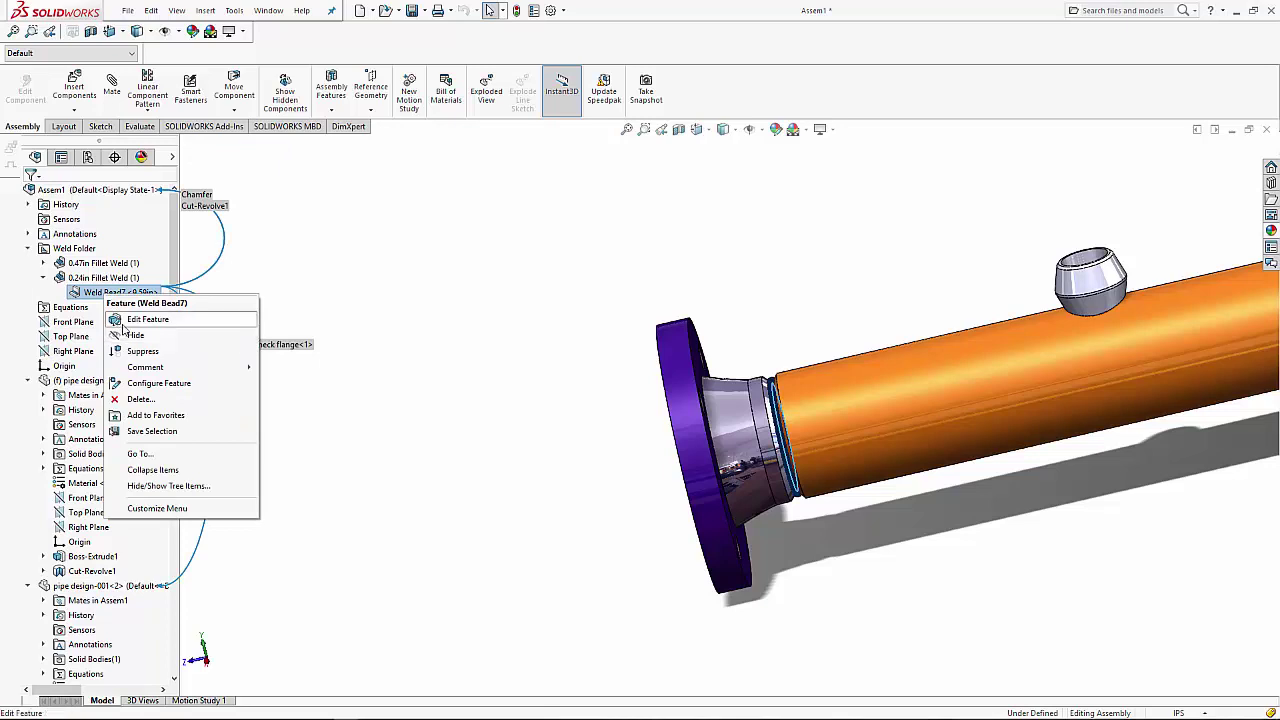
left_click(124, 320)
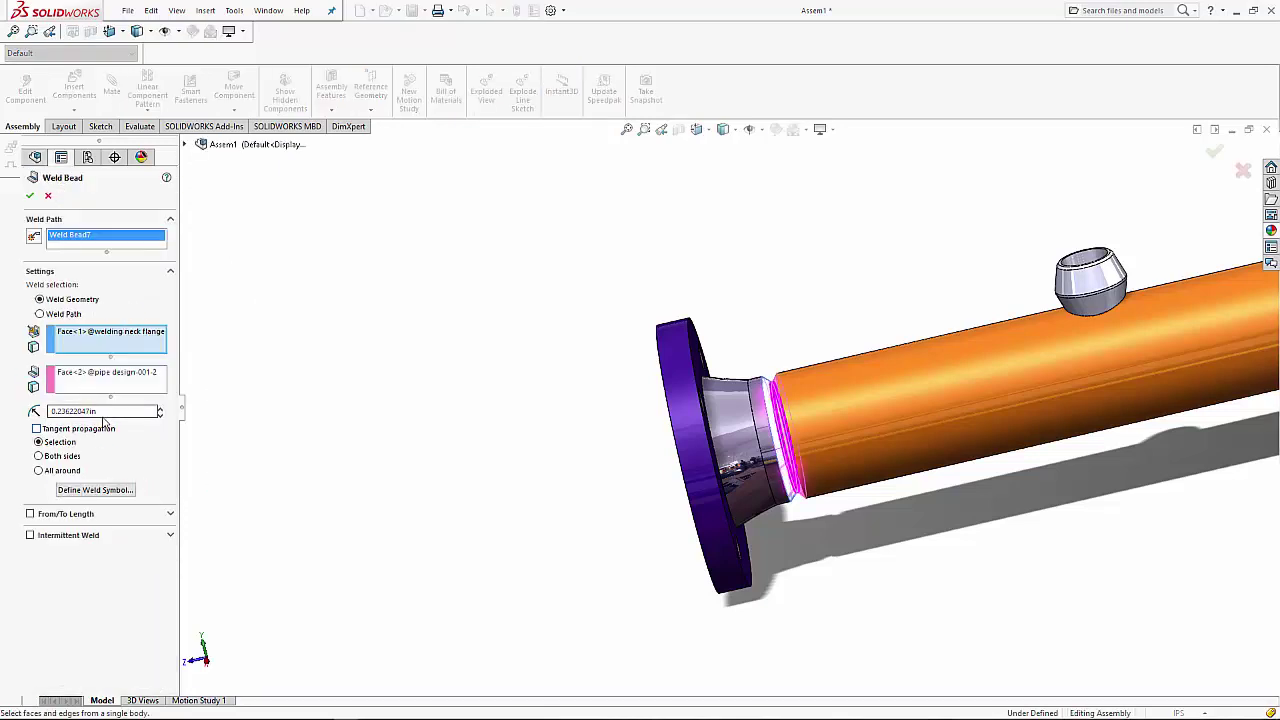
left_click_drag(103, 417, 2, 413)
type("0.47244094")
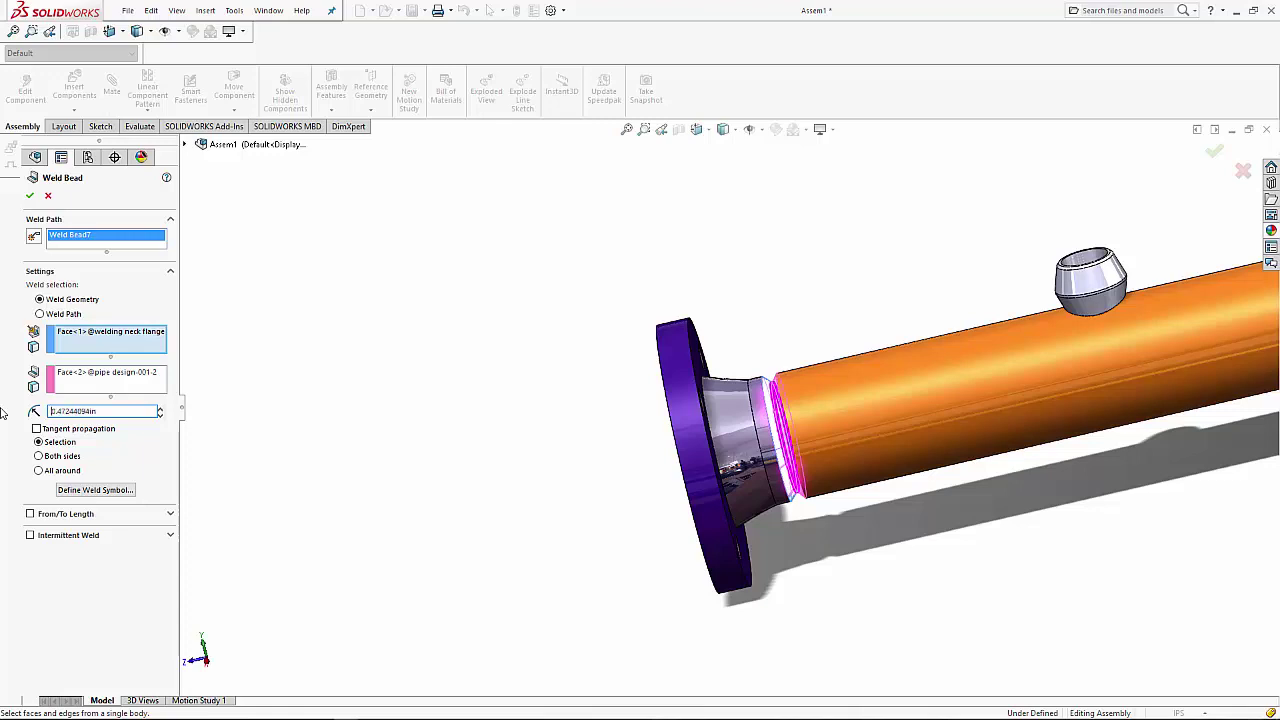
left_click(33, 195)
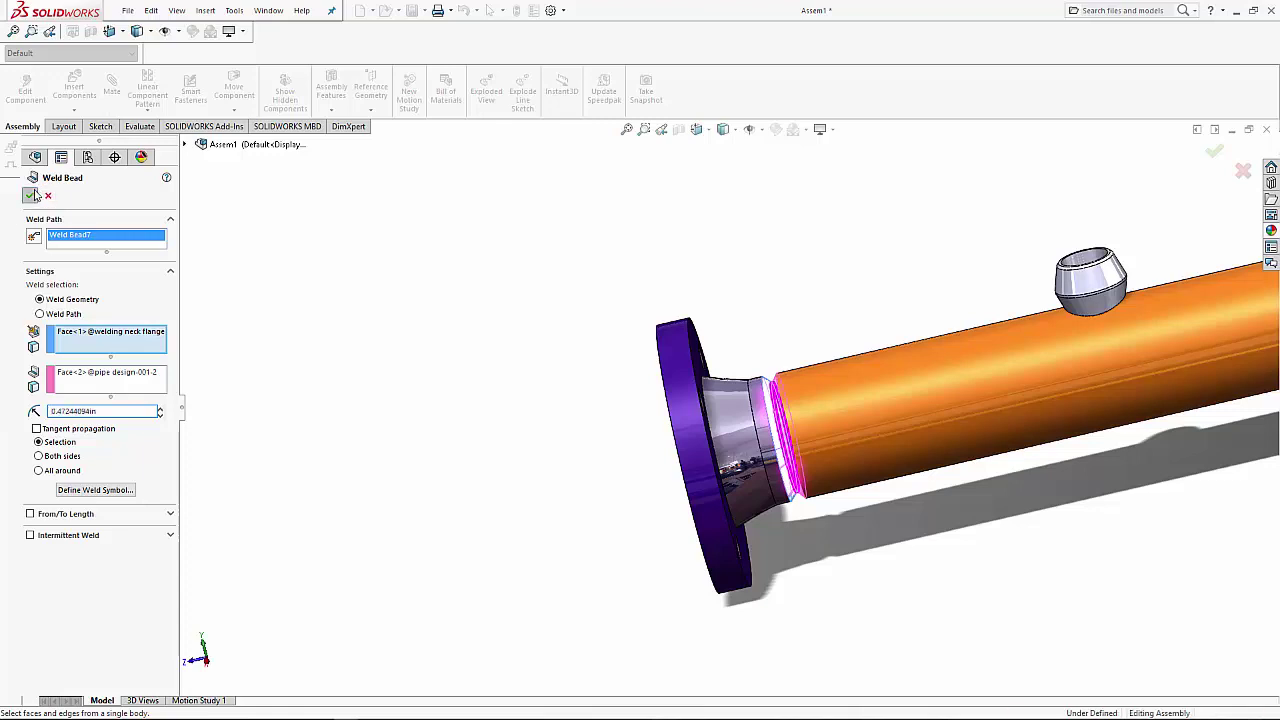
scroll(997, 500, "up", 2)
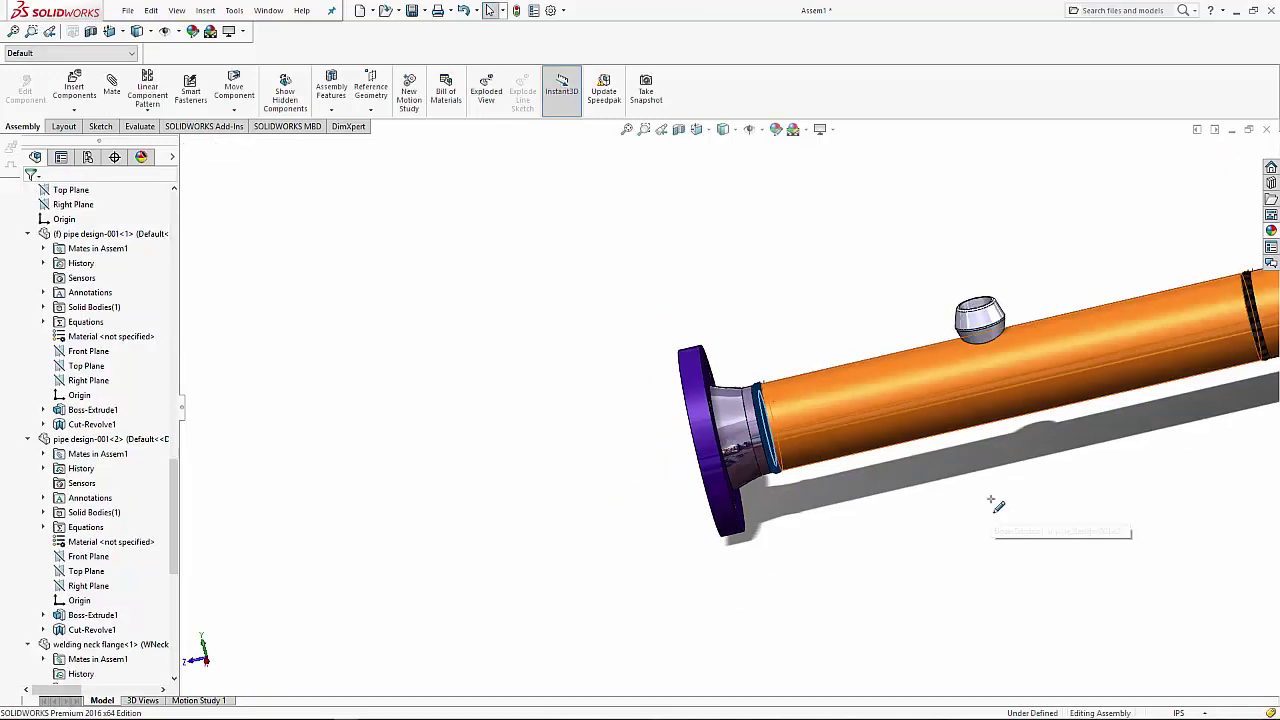
scroll(997, 475, "up", 2)
scroll(1036, 419, "up", 2)
scroll(1093, 335, "up", 2)
scroll(1093, 335, "down", 2)
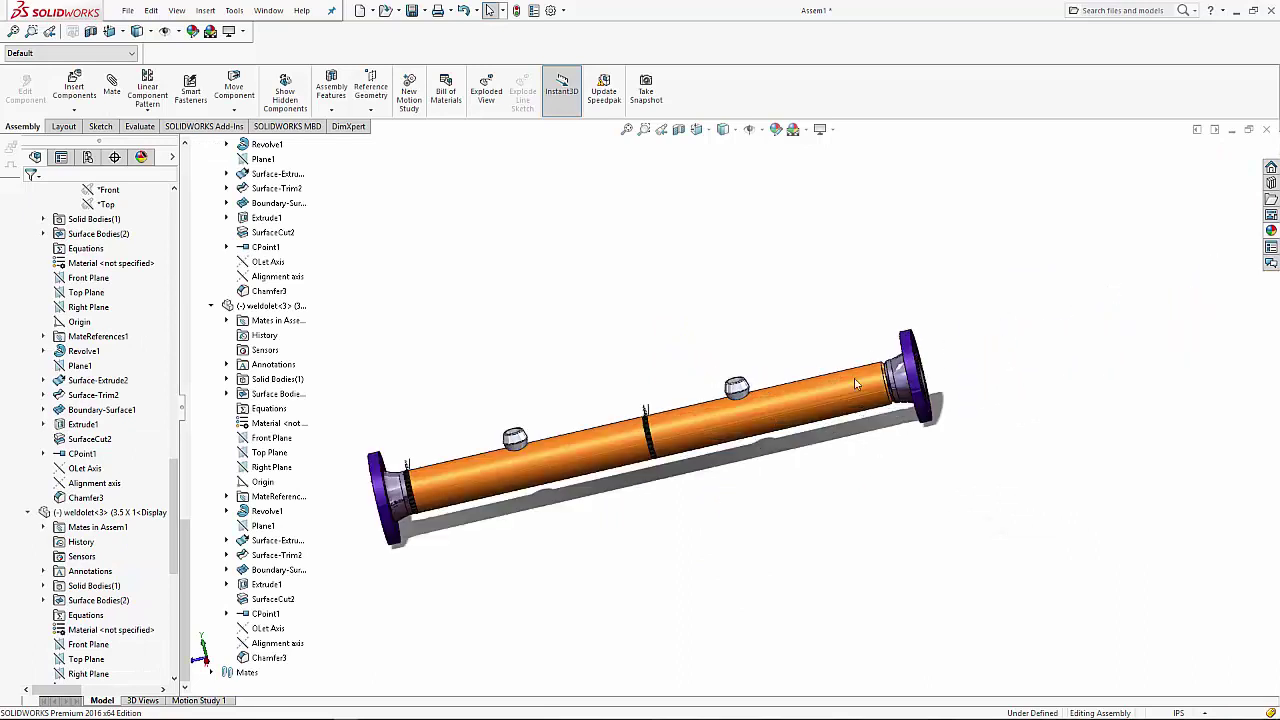
scroll(587, 378, "down", 3)
scroll(435, 465, "down", 1)
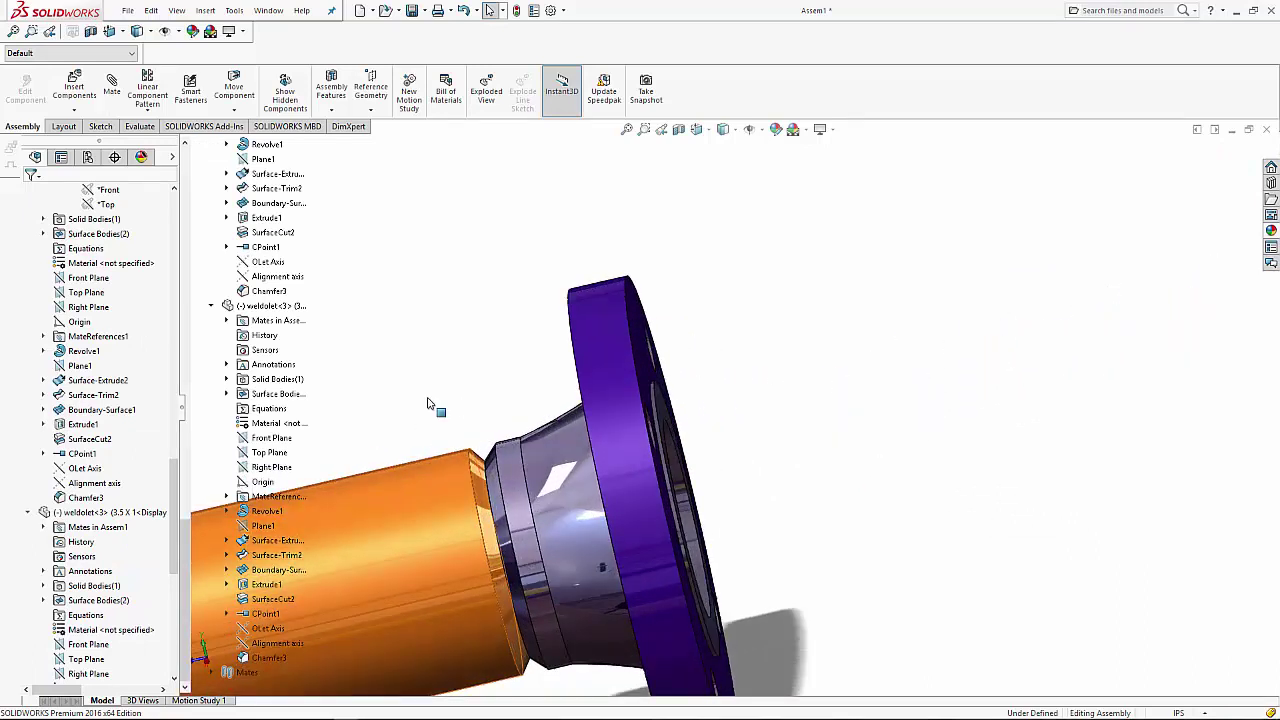
- Weld the pipe end face to the flange neck face with a 0.47244094in bead
left_click(331, 92)
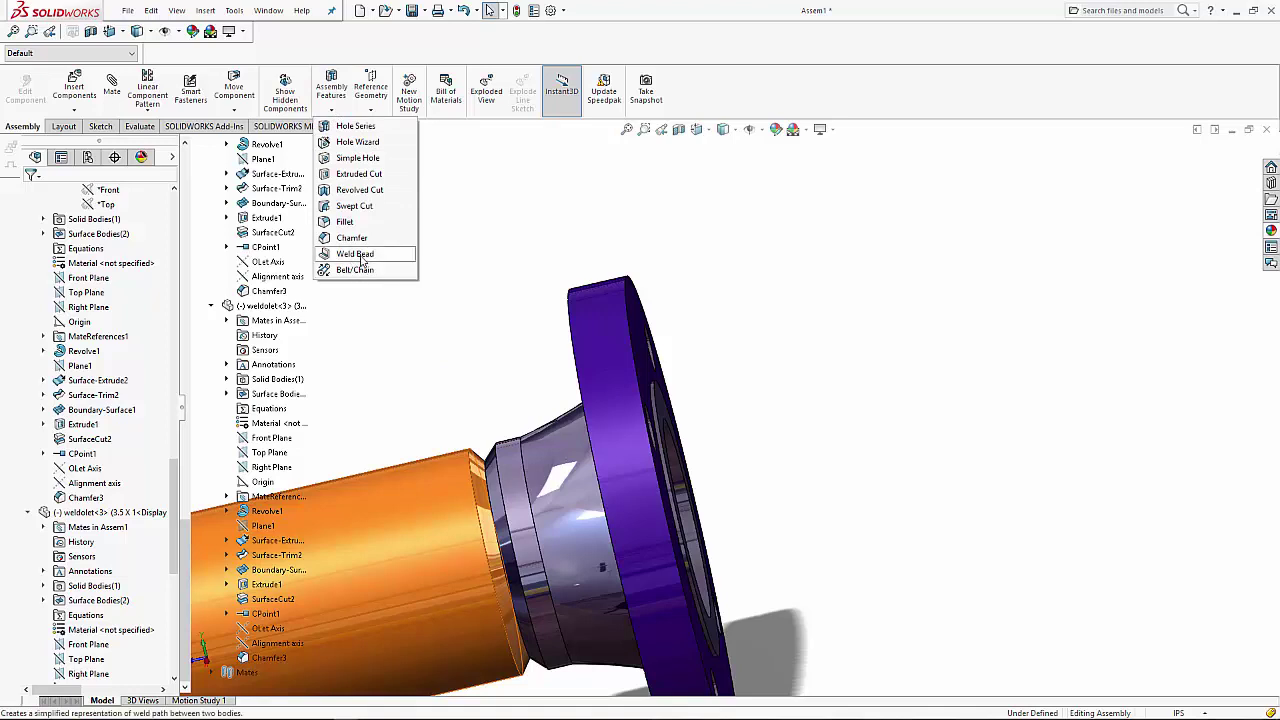
left_click(356, 254)
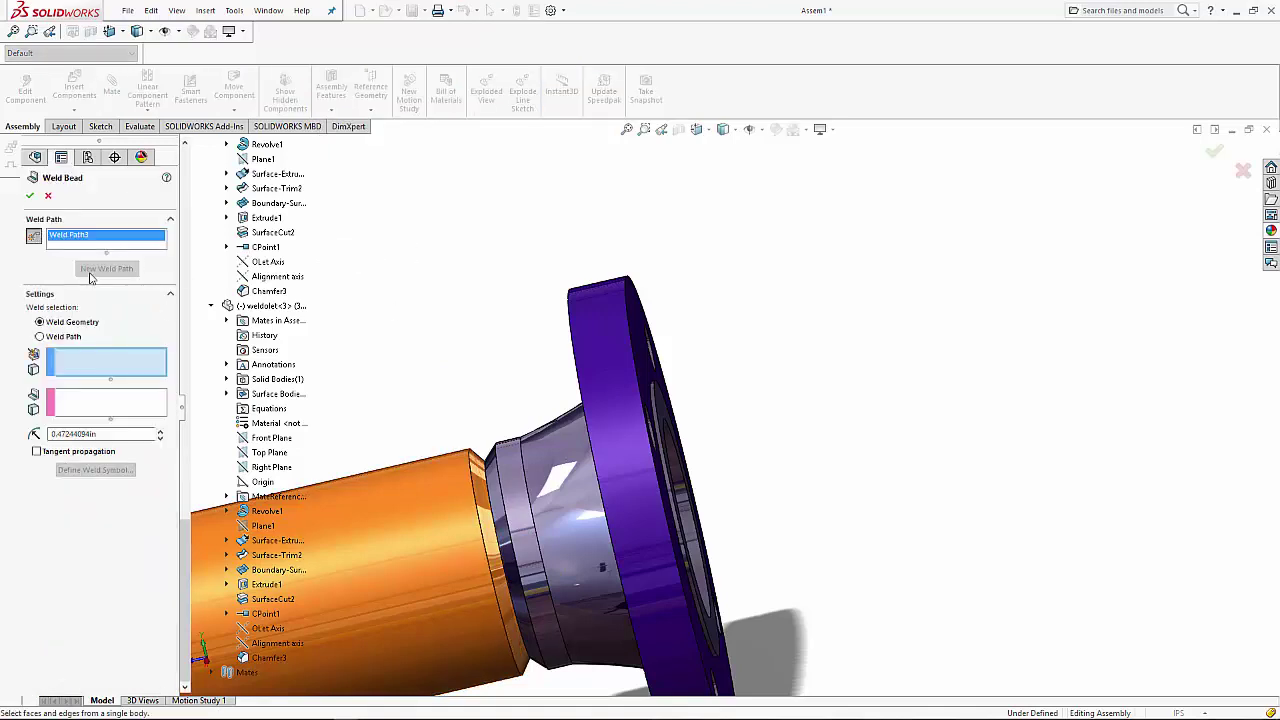
left_click(476, 465)
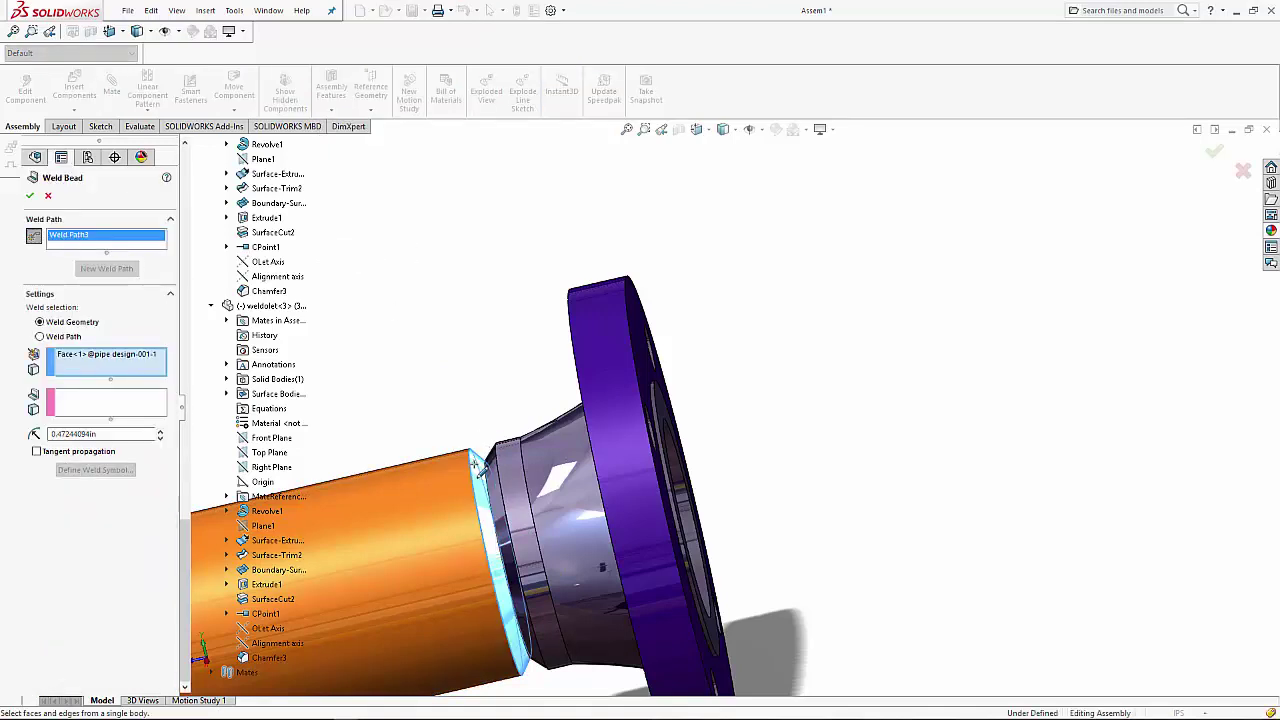
left_click(489, 473)
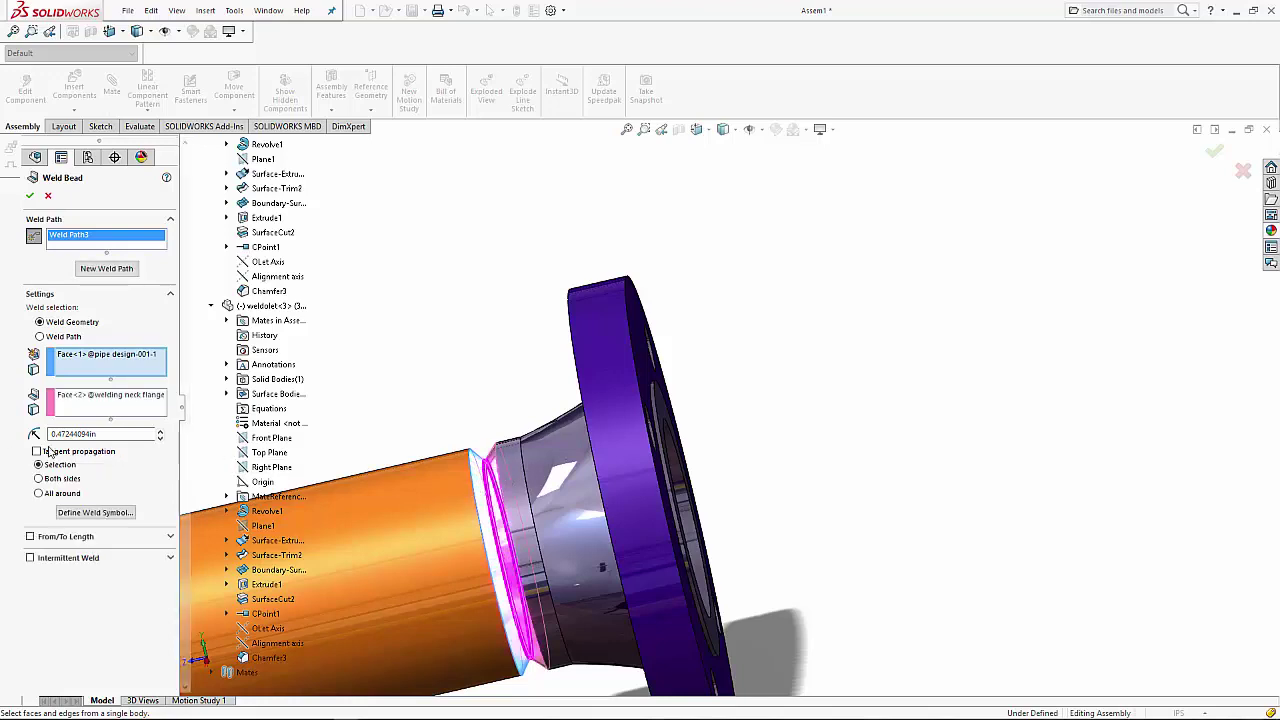
left_click(124, 434)
double_click(124, 434)
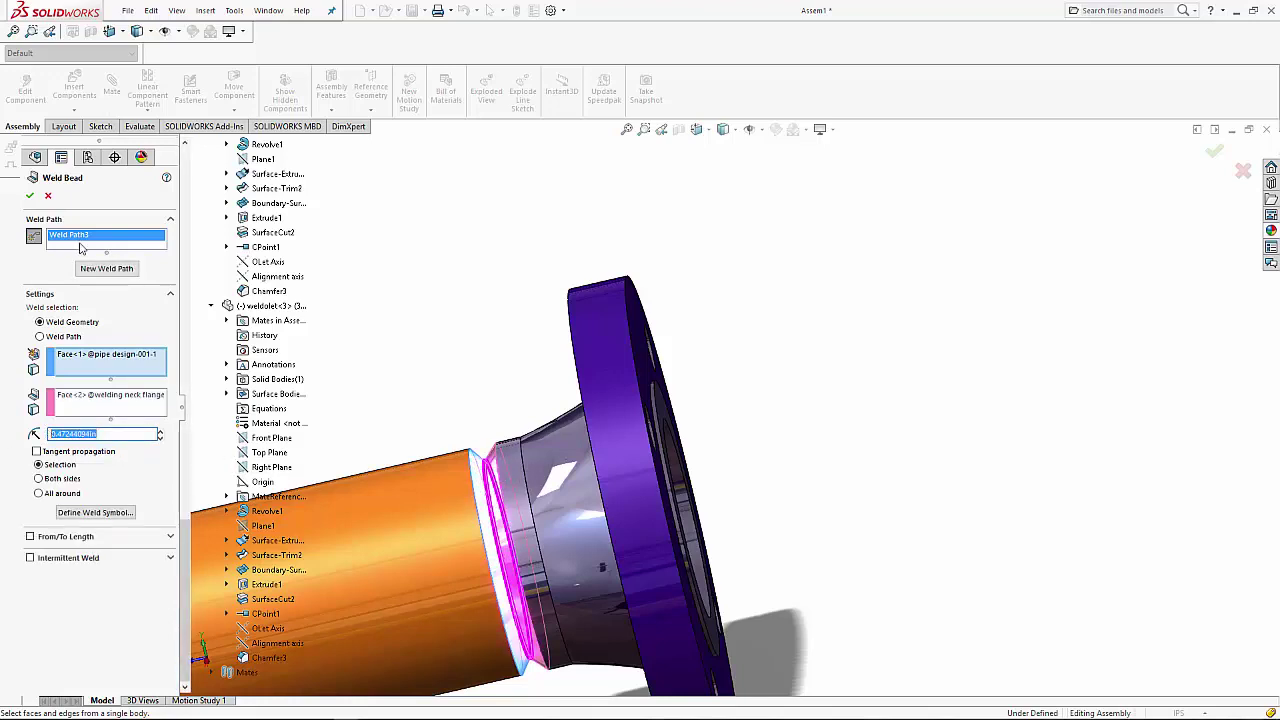
left_click(30, 196)
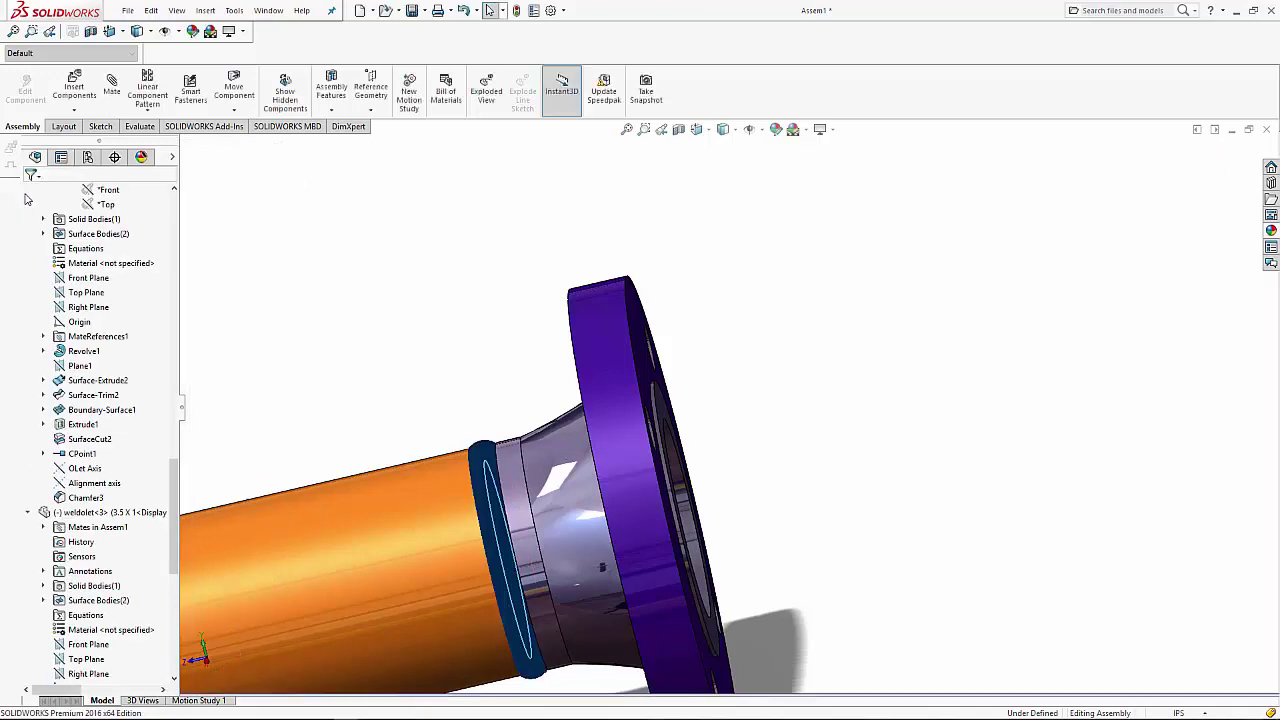
scroll(411, 357, "up", 3)
scroll(506, 383, "up", 3)
scroll(507, 386, "up", 1)
- Start a weld bead and pick the weldolet base and pipe faces
scroll(506, 386, "up", 2)
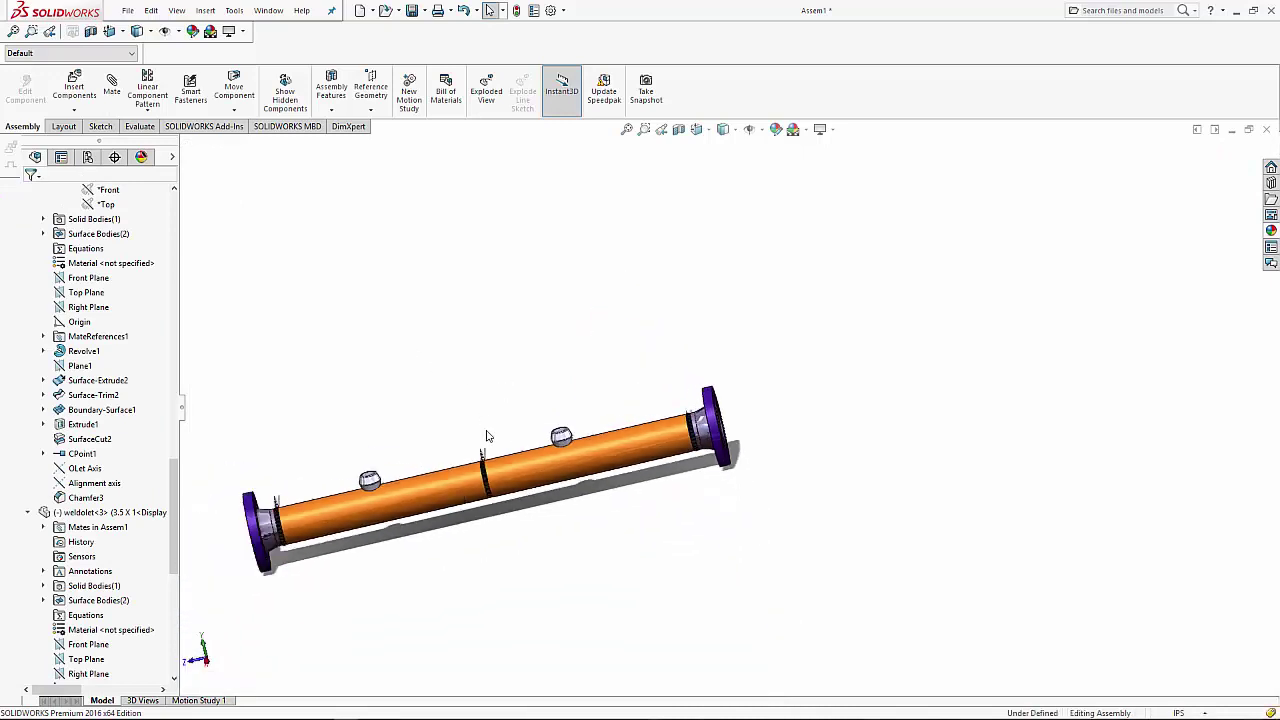
scroll(635, 456, "down", 3)
scroll(635, 456, "down", 4)
left_click(331, 100)
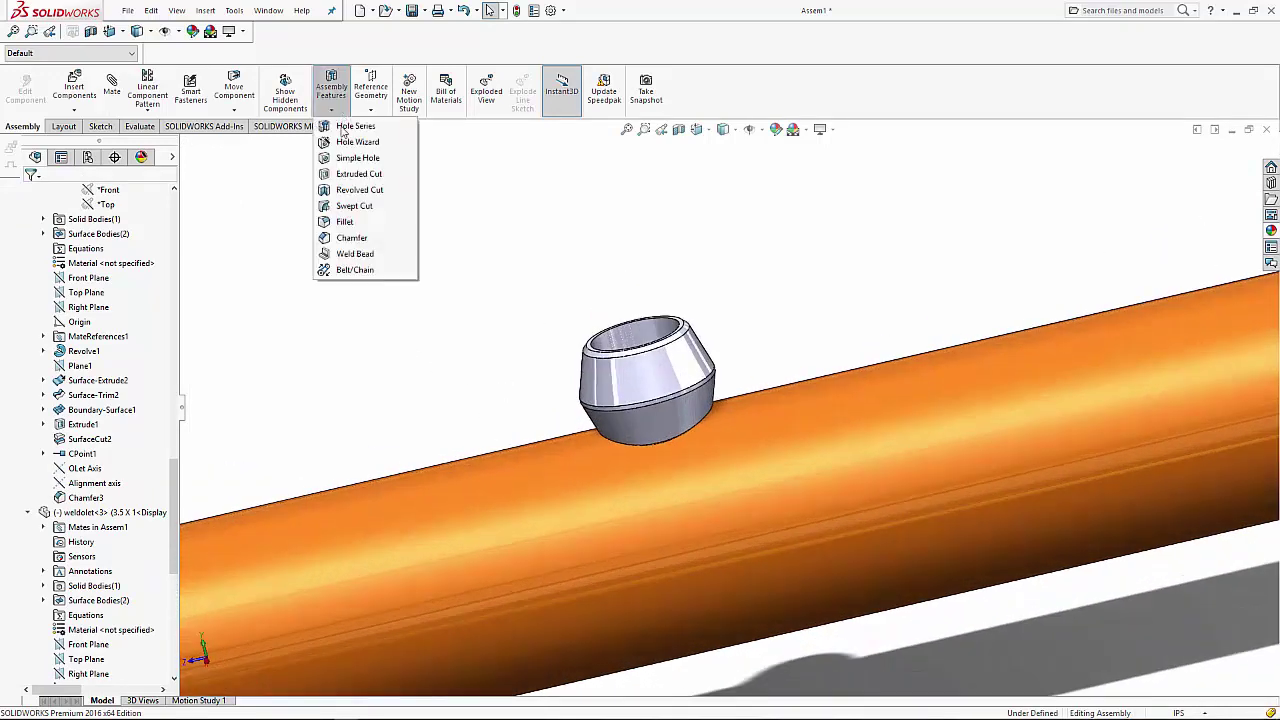
left_click(345, 256)
scroll(661, 397, "down", 2)
scroll(661, 397, "down", 1)
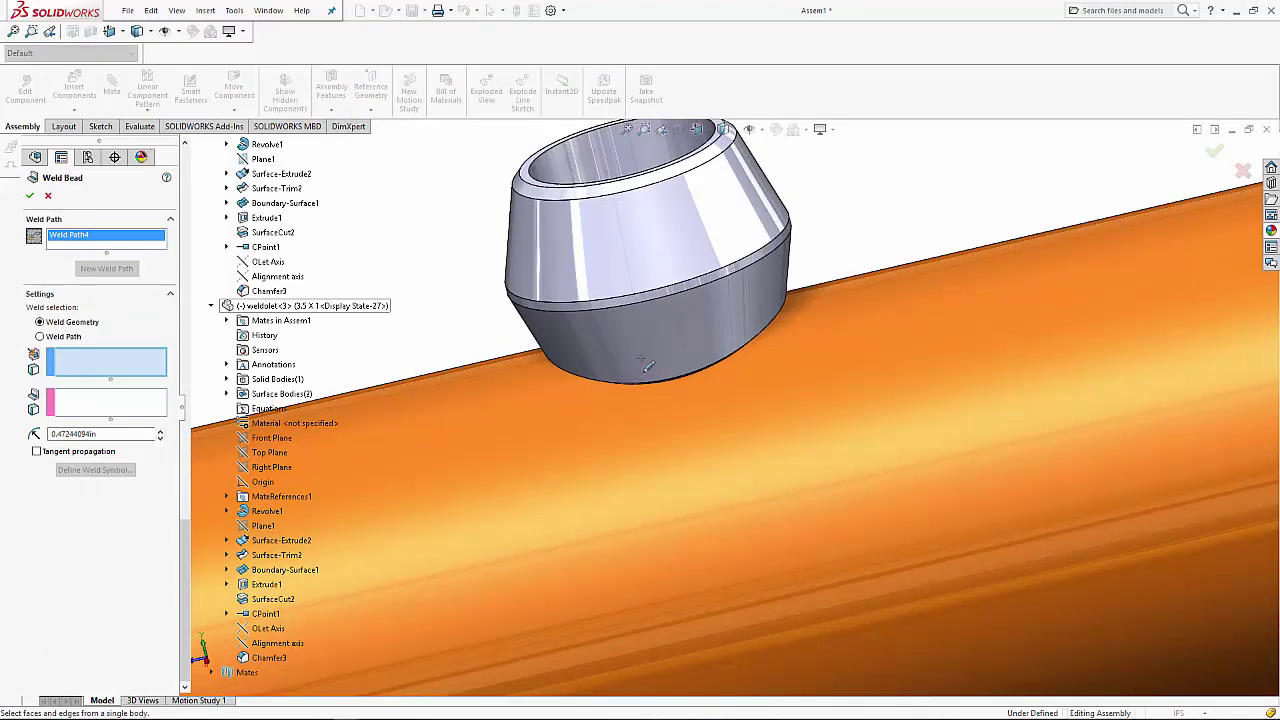
left_click(672, 410)
- Create the 0.23622047in (6 mm) weld bead around the weldolet base
scroll(620, 415, "up", 2)
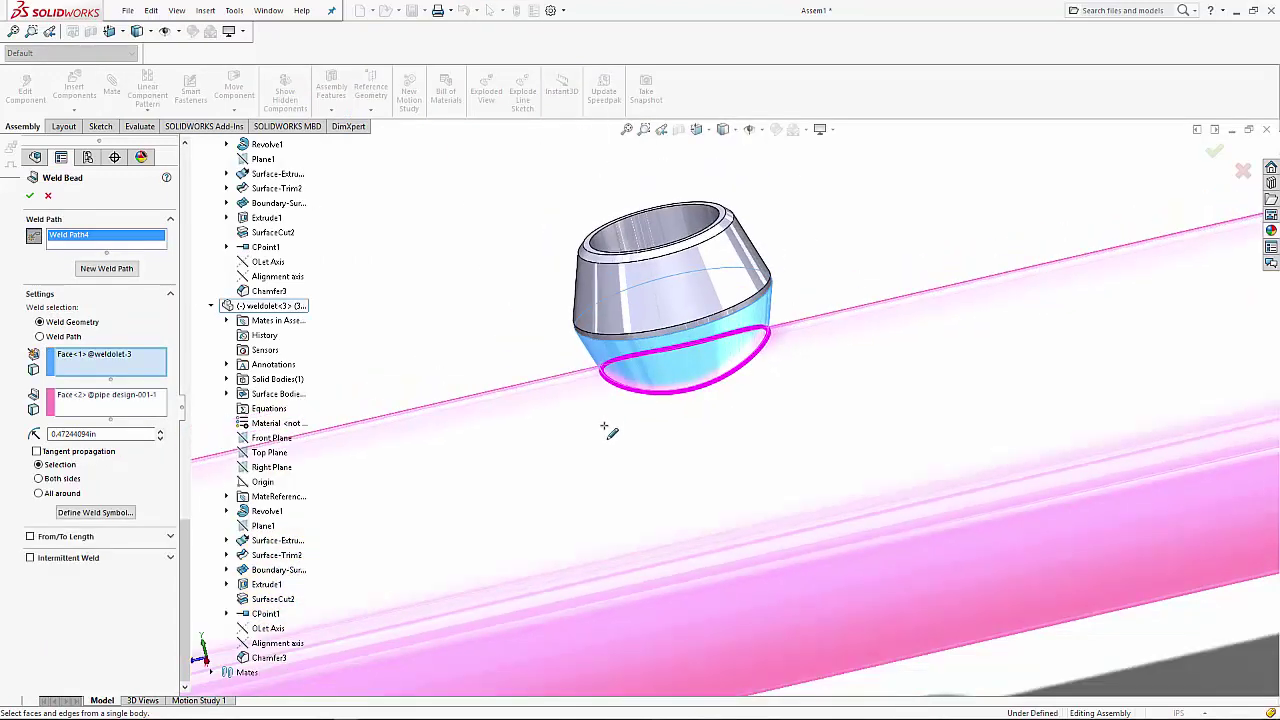
scroll(605, 428, "up", 1)
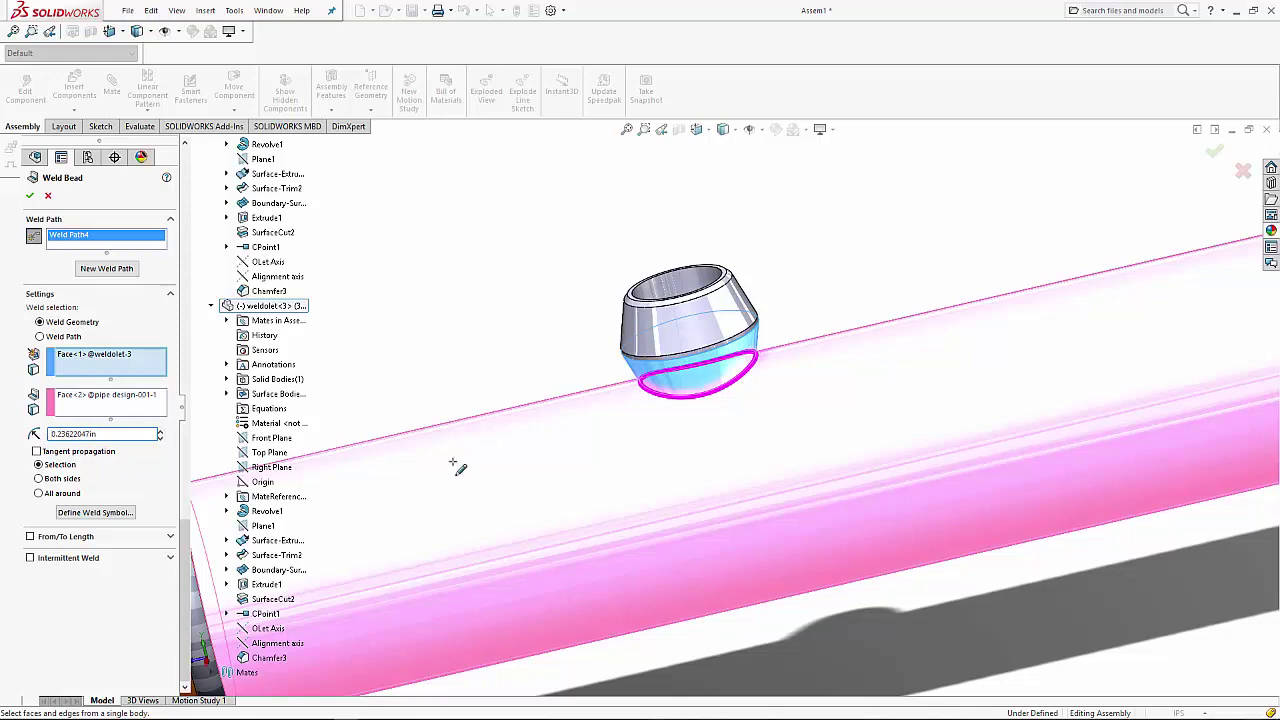
scroll(455, 467, "up", 2)
scroll(440, 460, "up", 1)
scroll(480, 466, "down", 2)
scroll(480, 466, "down", 2)
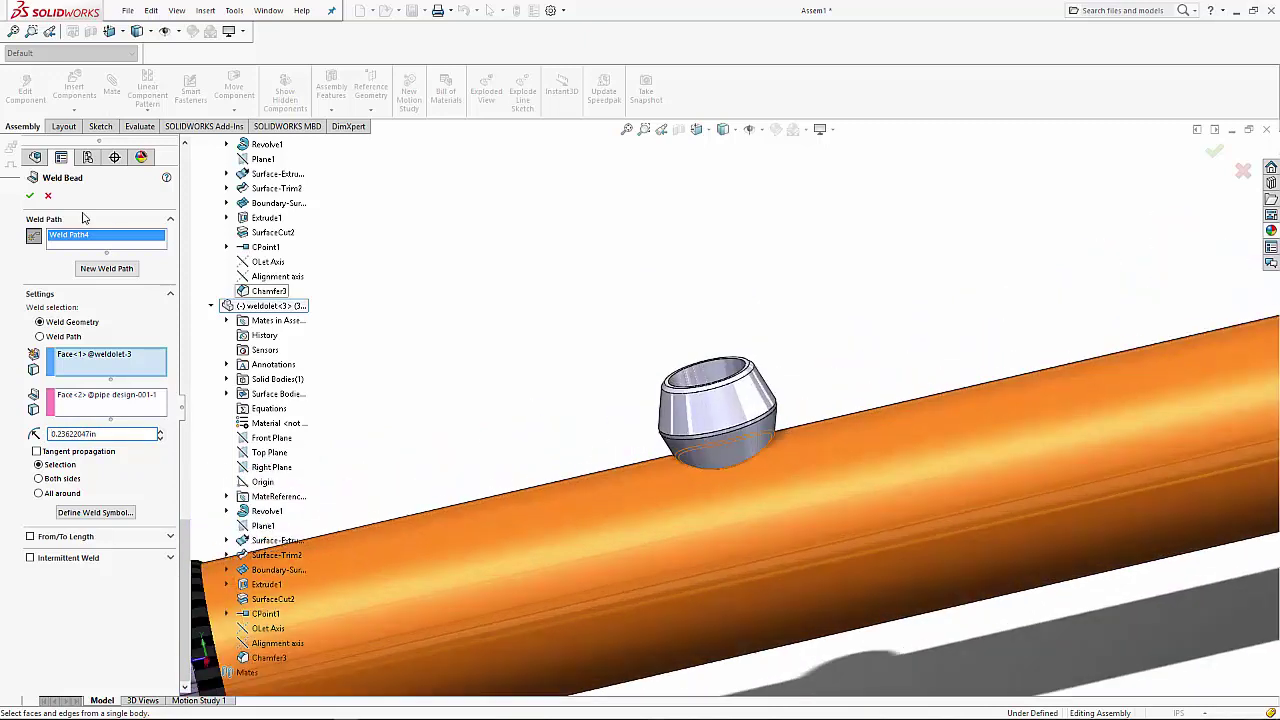
left_click(31, 196)
scroll(720, 471, "up", 2)
scroll(943, 371, "up", 2)
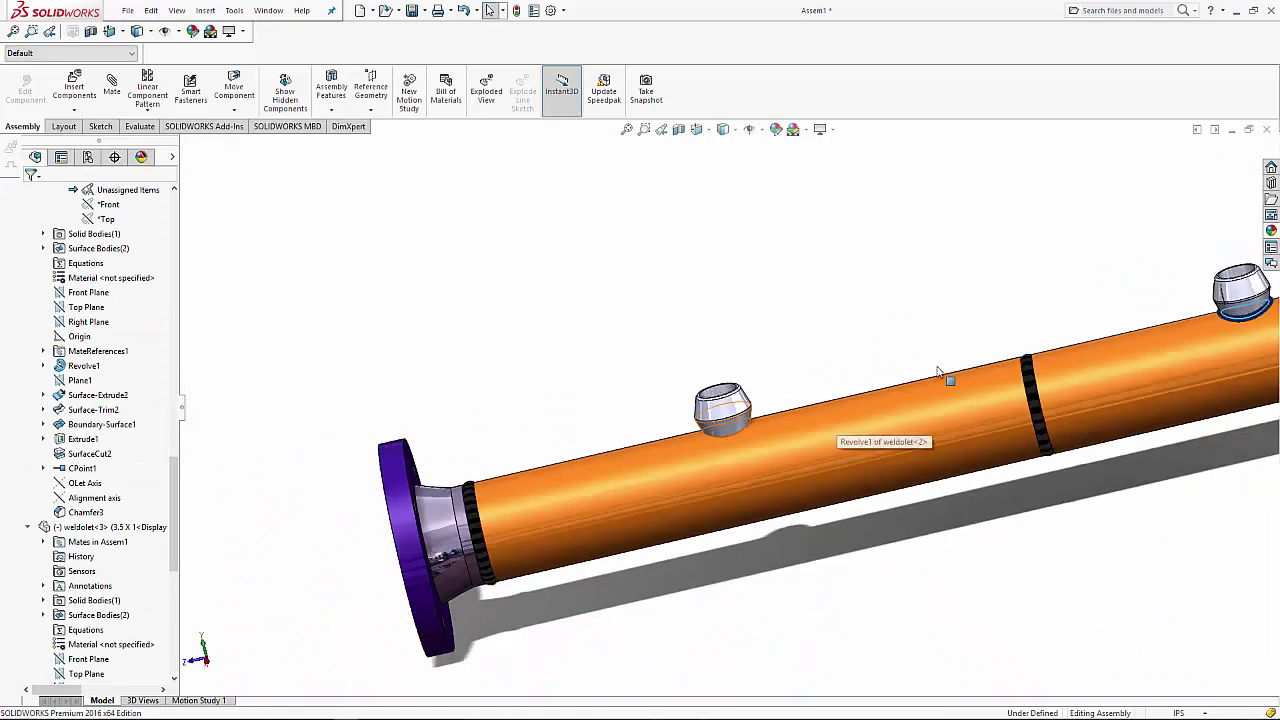
scroll(990, 365, "up", 2)
scroll(997, 366, "down", 3)
scroll(960, 340, "down", 2)
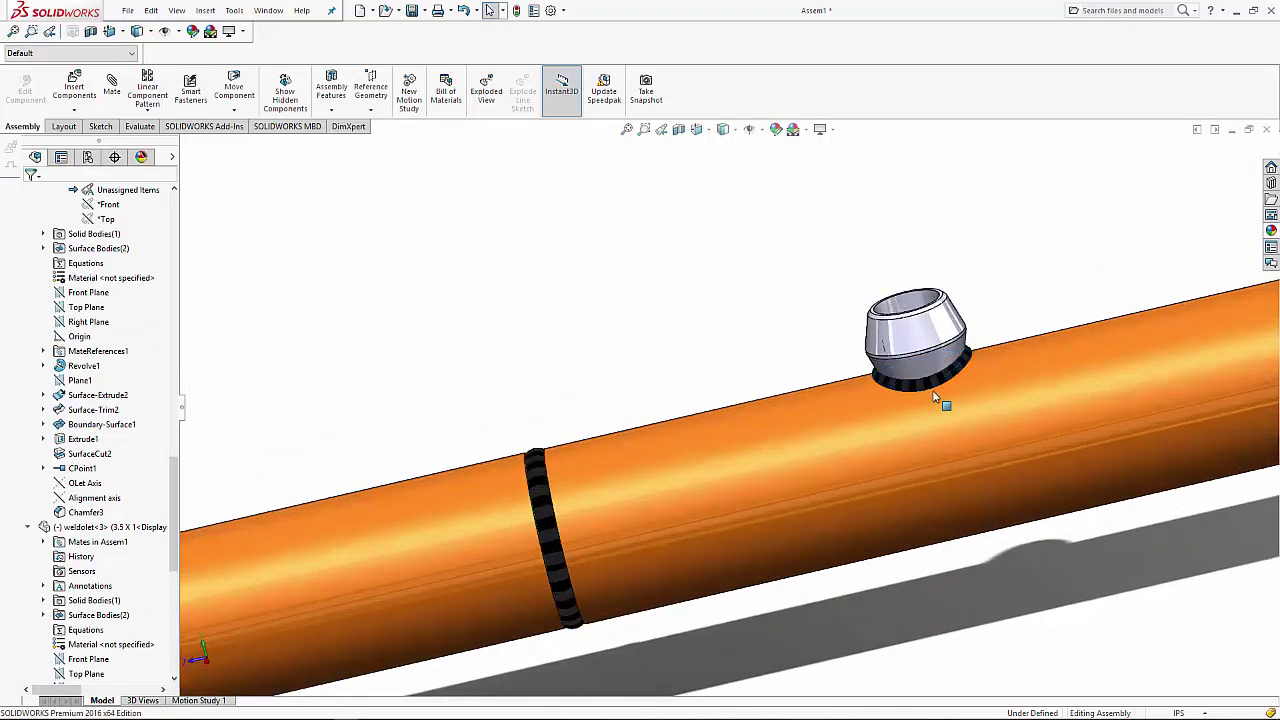
scroll(943, 394, "up", 4)
scroll(506, 473, "down", 3)
scroll(530, 480, "down", 3)
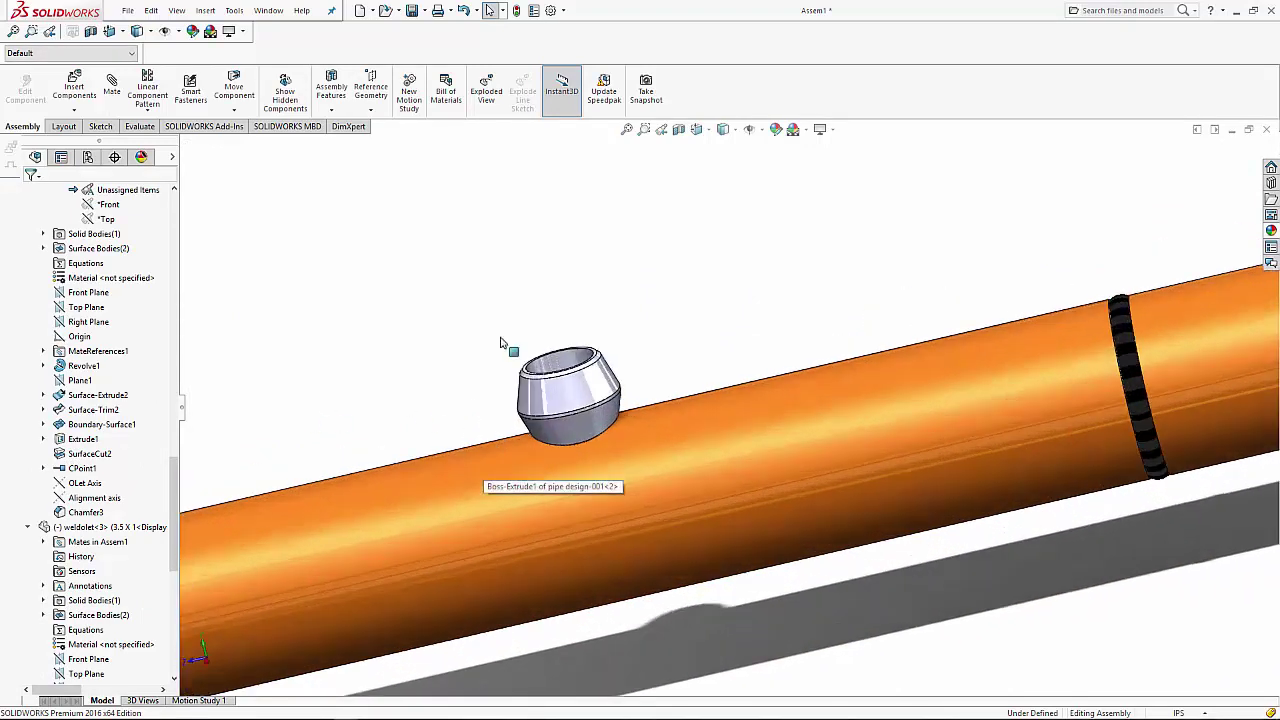
- Weld the second weldolet's base to the pipe with a 0.23622047in bead
left_click(331, 108)
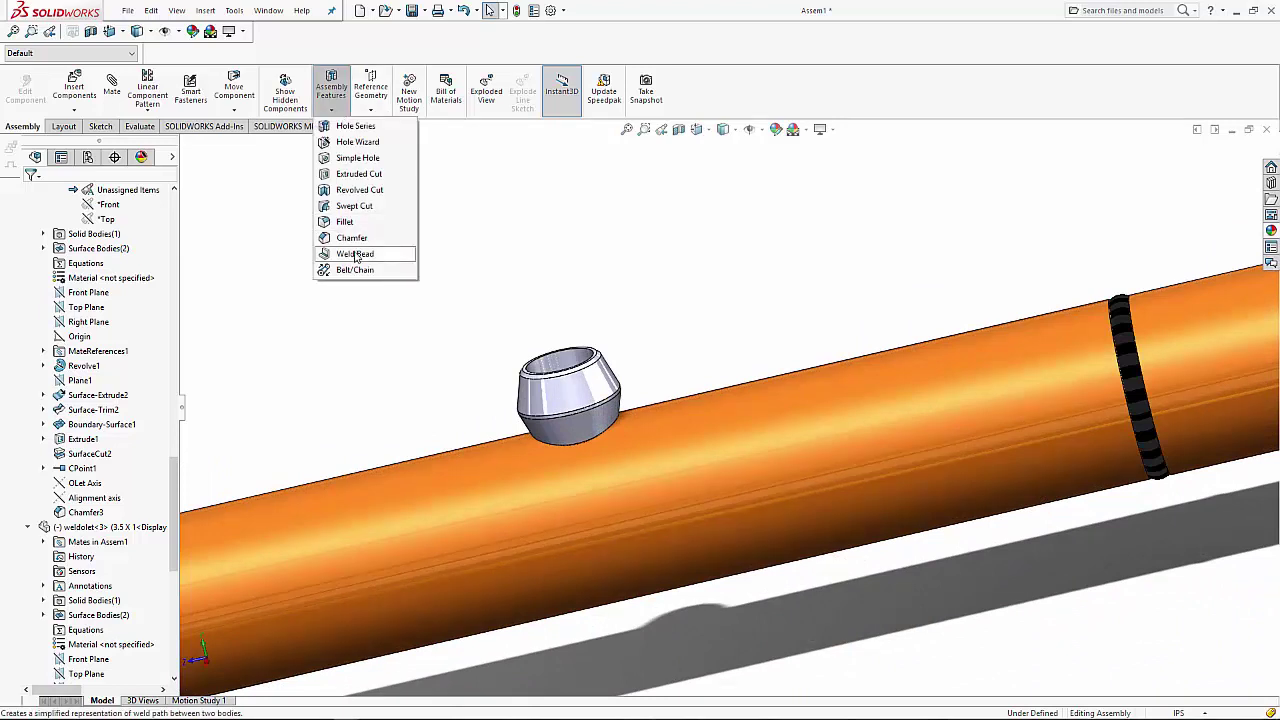
left_click(357, 252)
scroll(606, 451, "down", 3)
scroll(479, 444, "down", 1)
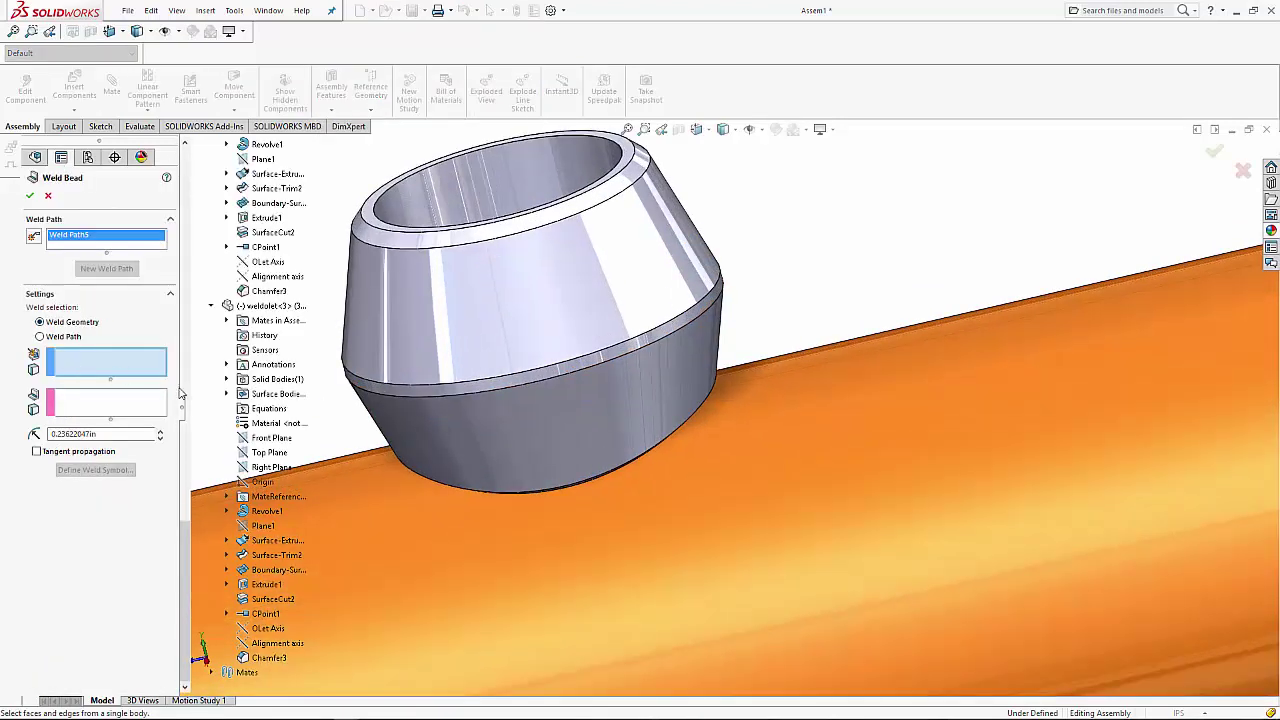
left_click(598, 510)
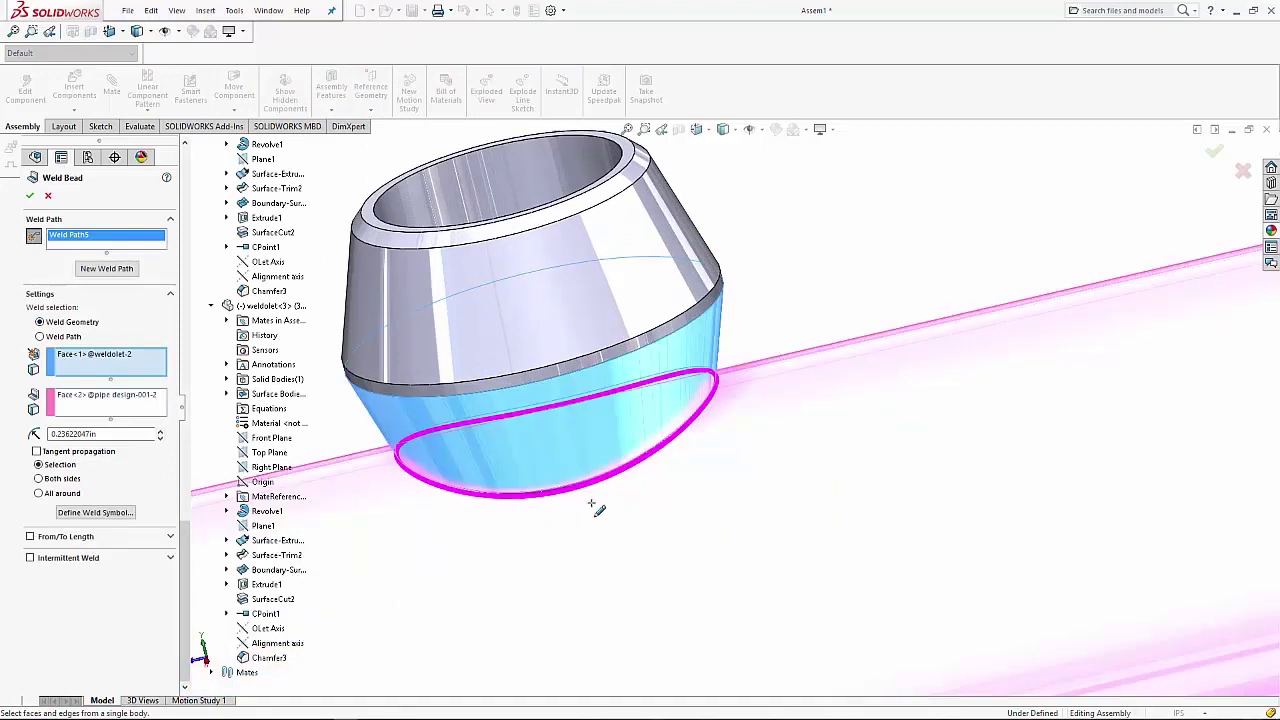
left_click(30, 196)
- Show the whole spool in the standard isometric view
scroll(635, 403, "up", 3)
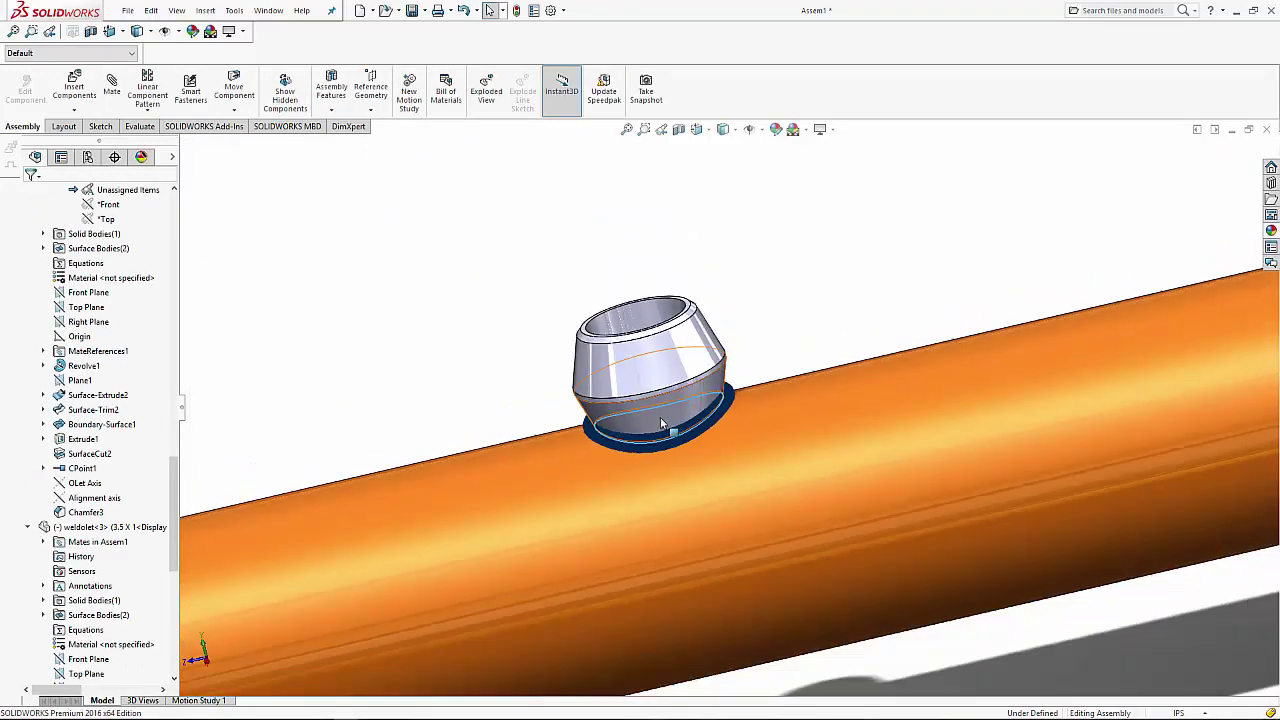
scroll(640, 395, "up", 3)
scroll(648, 378, "up", 2)
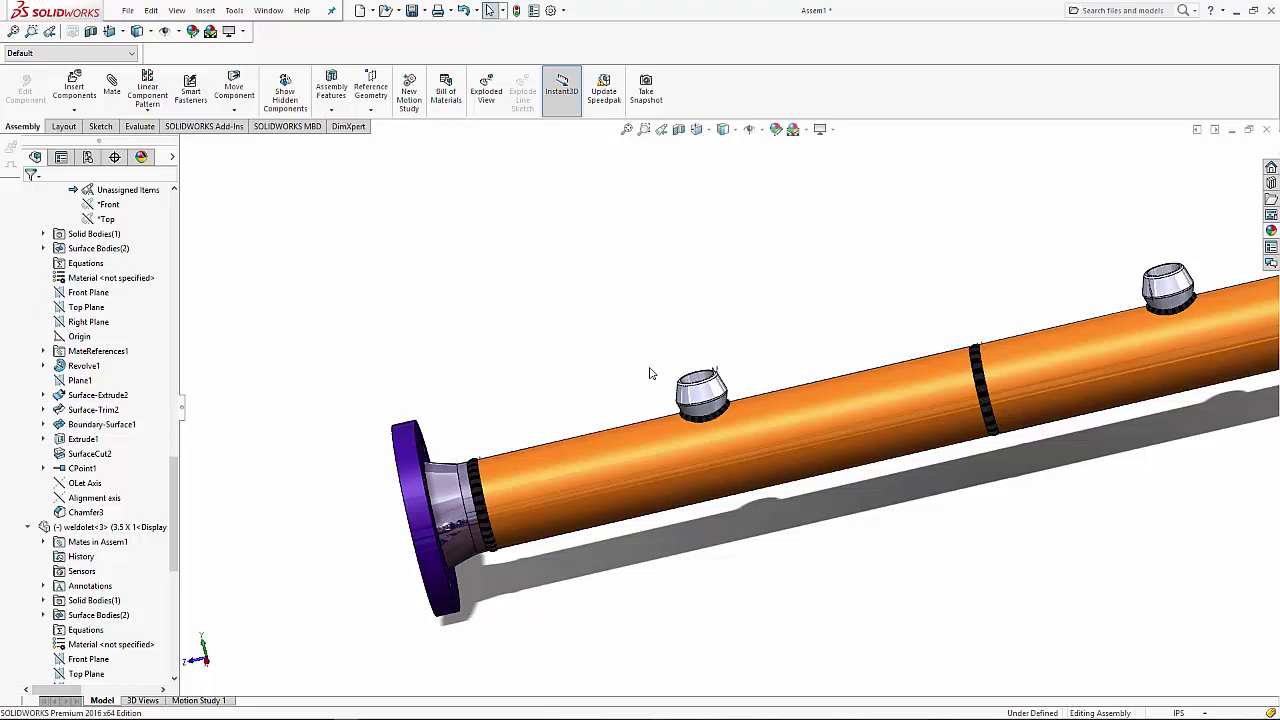
key("ctrl+7")
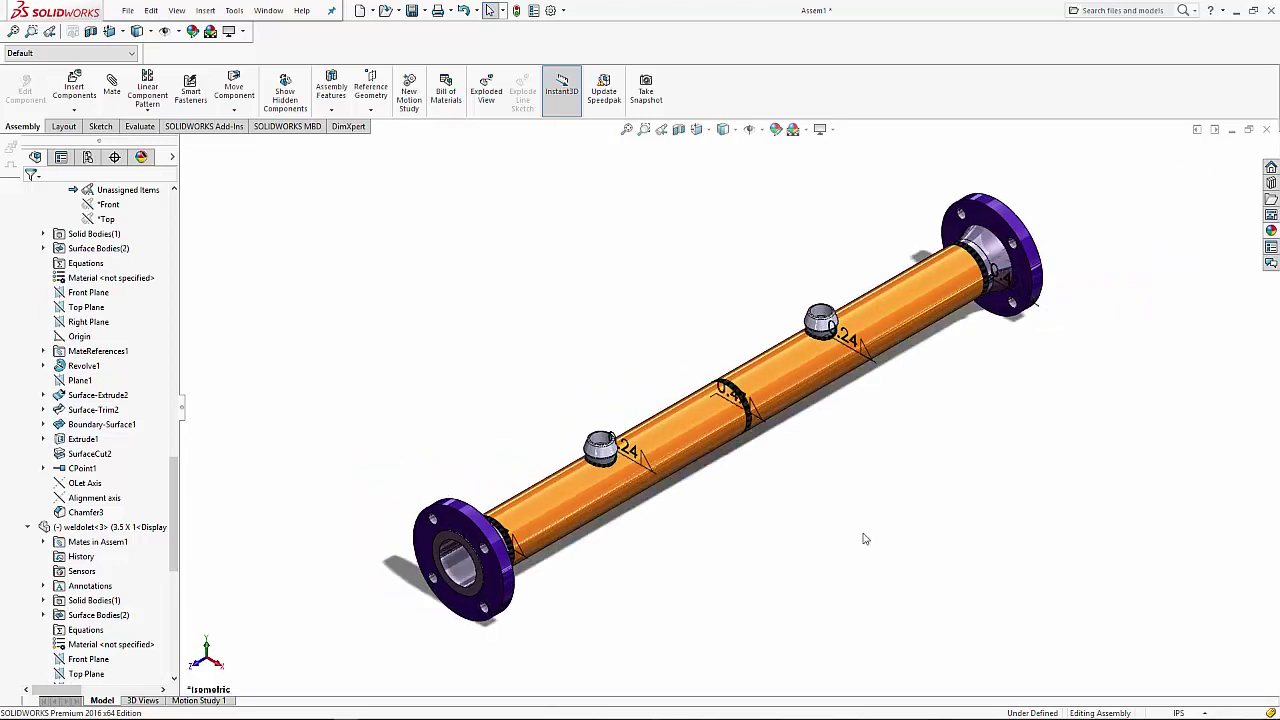
- Open the weldolet's part colour editor, then close it leaving the colour unchanged
middle_click_drag(957, 463, 916, 488, "ctrl")
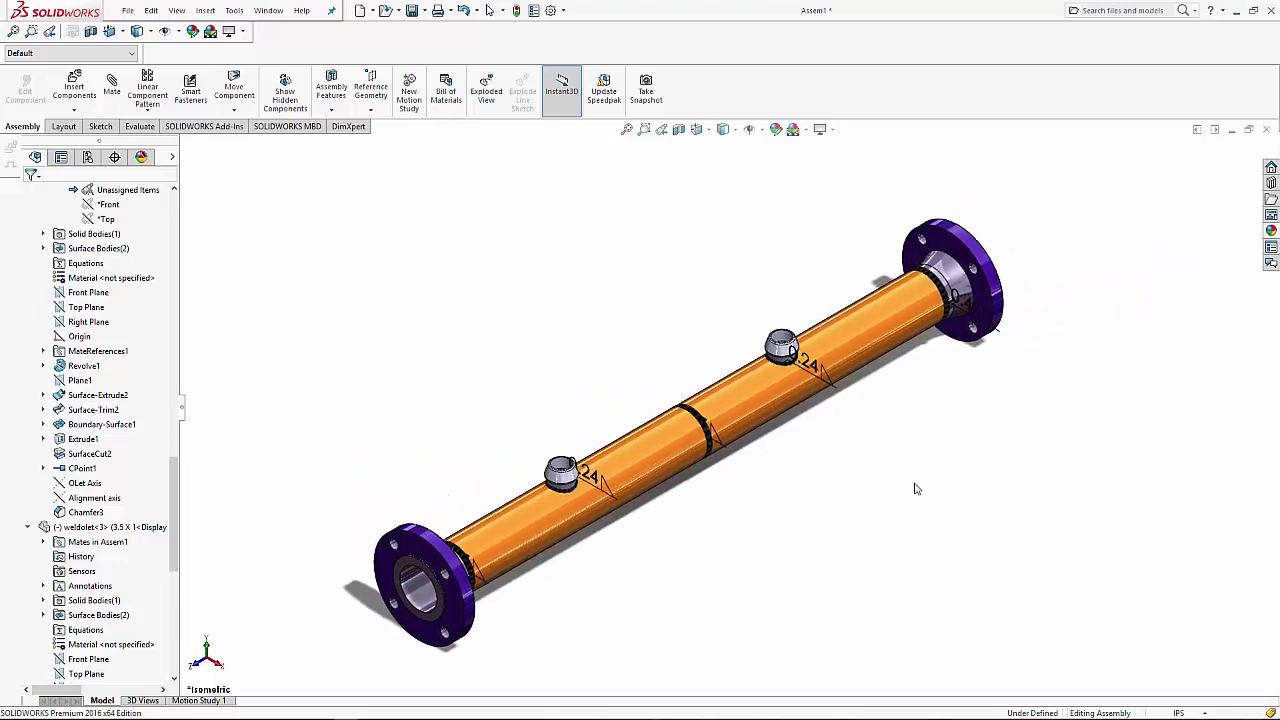
left_click(430, 608)
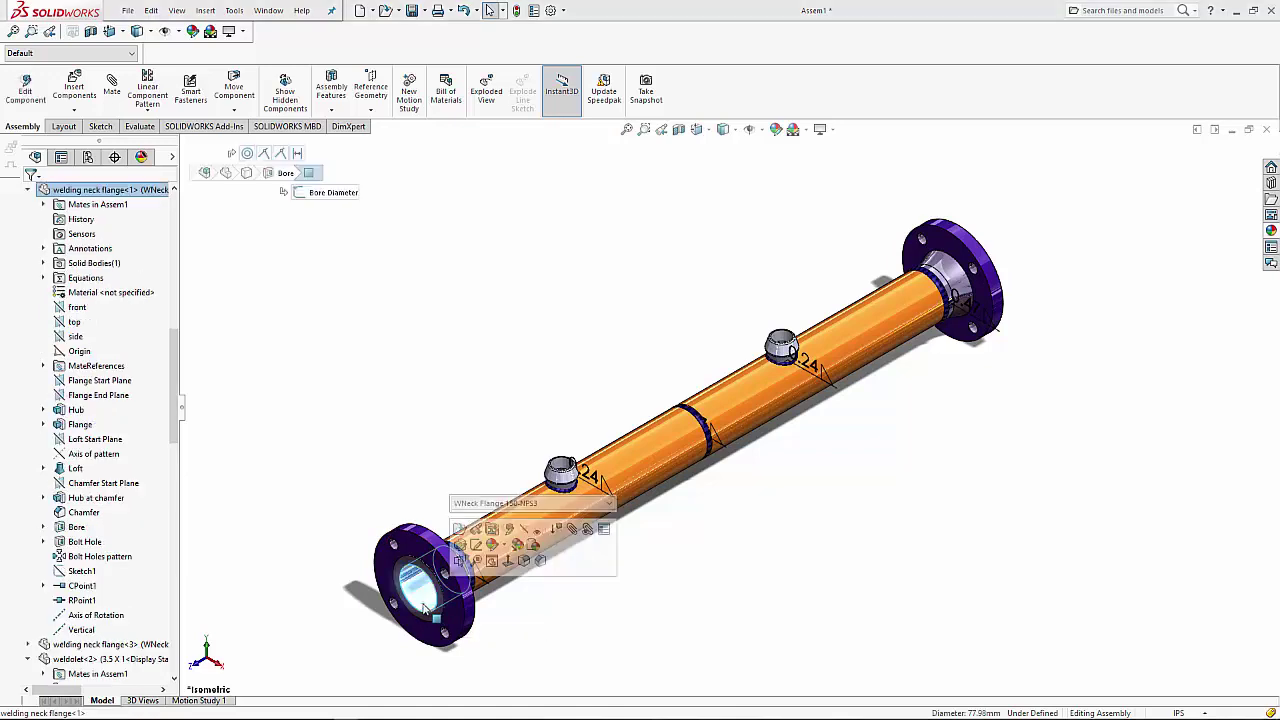
key("Escape")
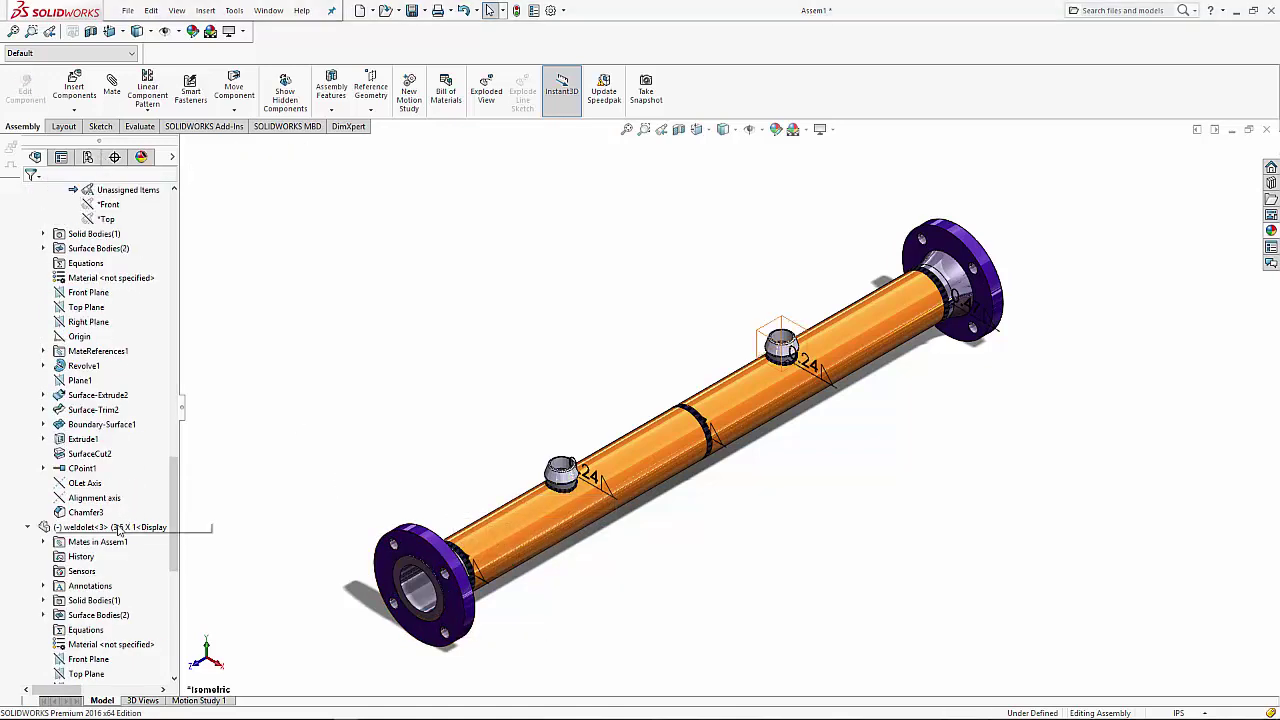
left_click(141, 522)
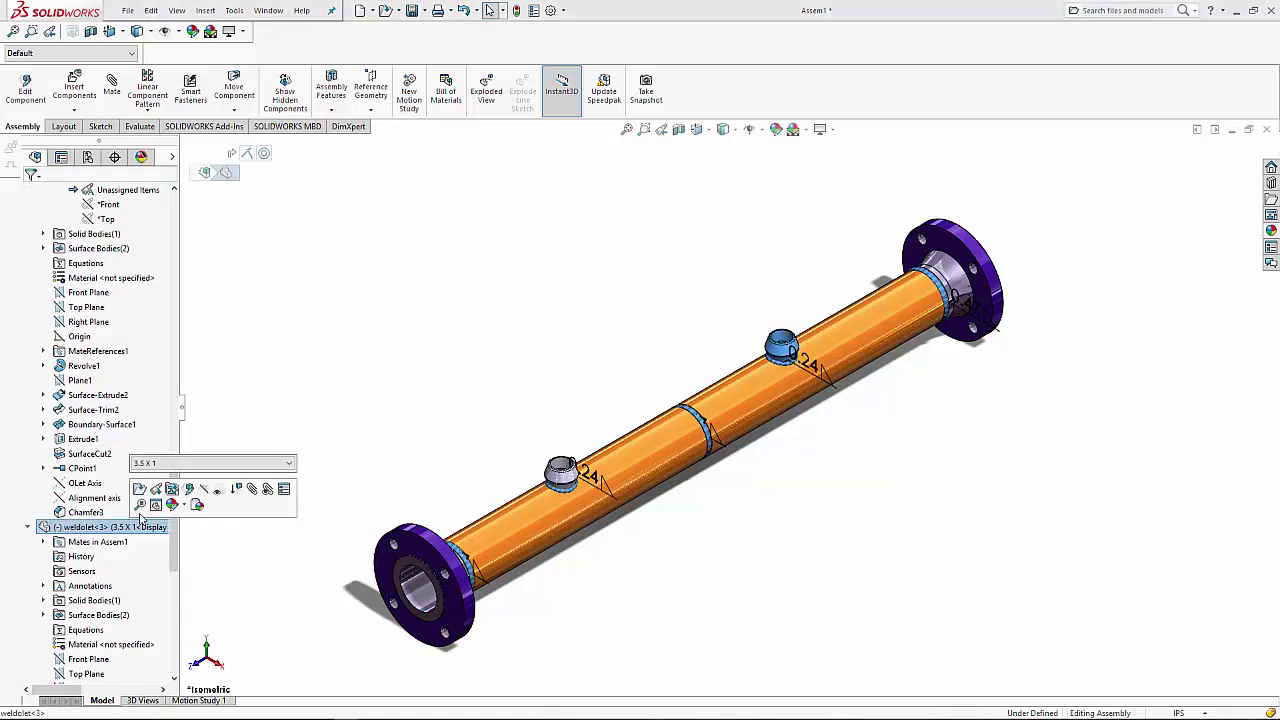
left_click(184, 506)
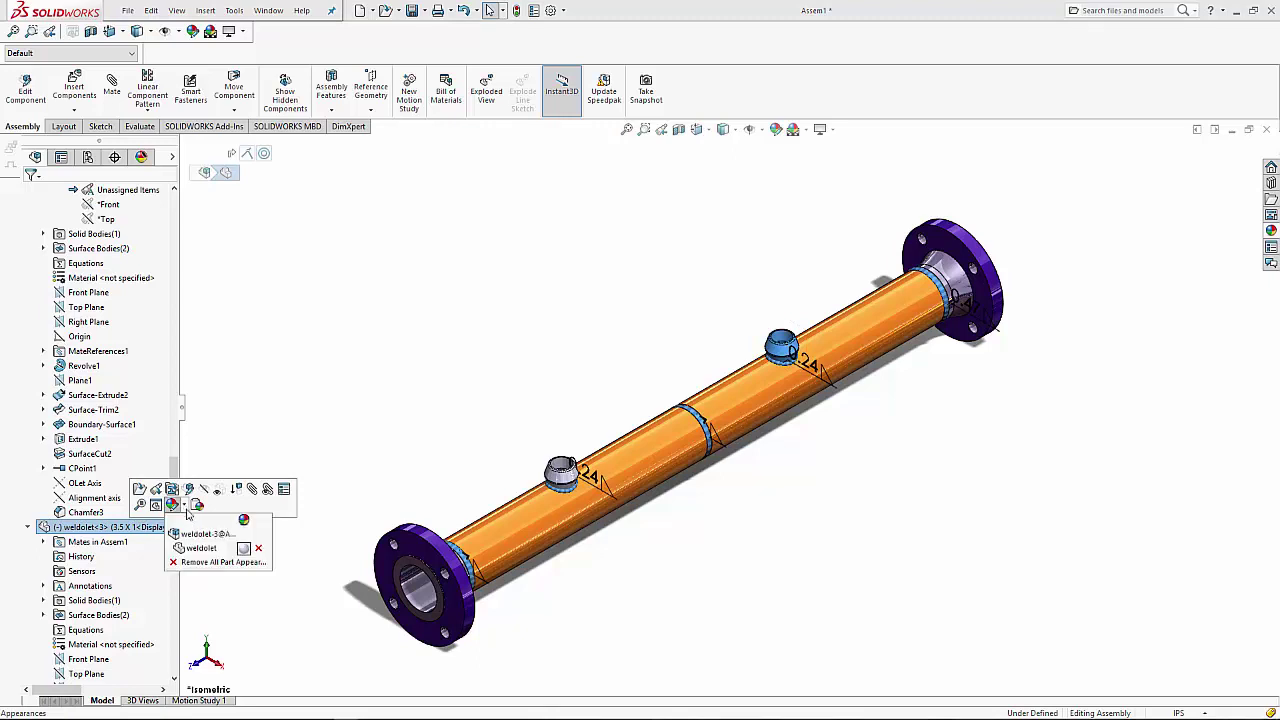
left_click(242, 549)
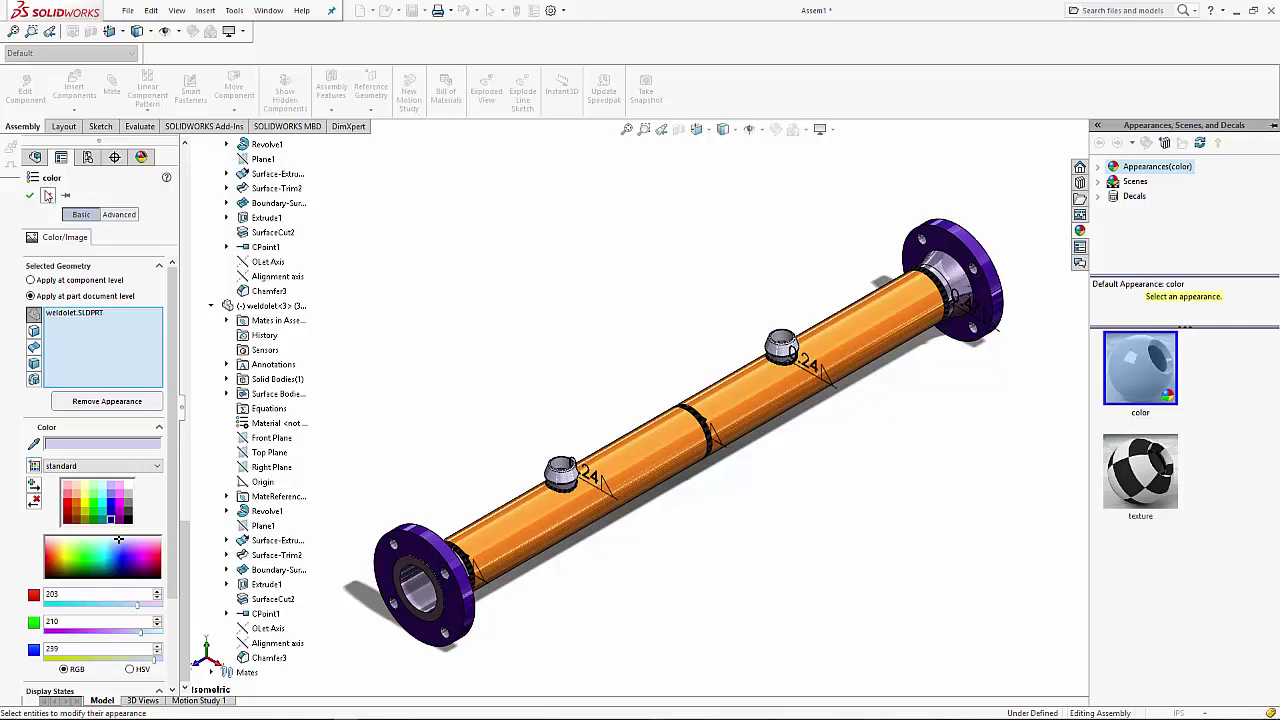
key("Return")
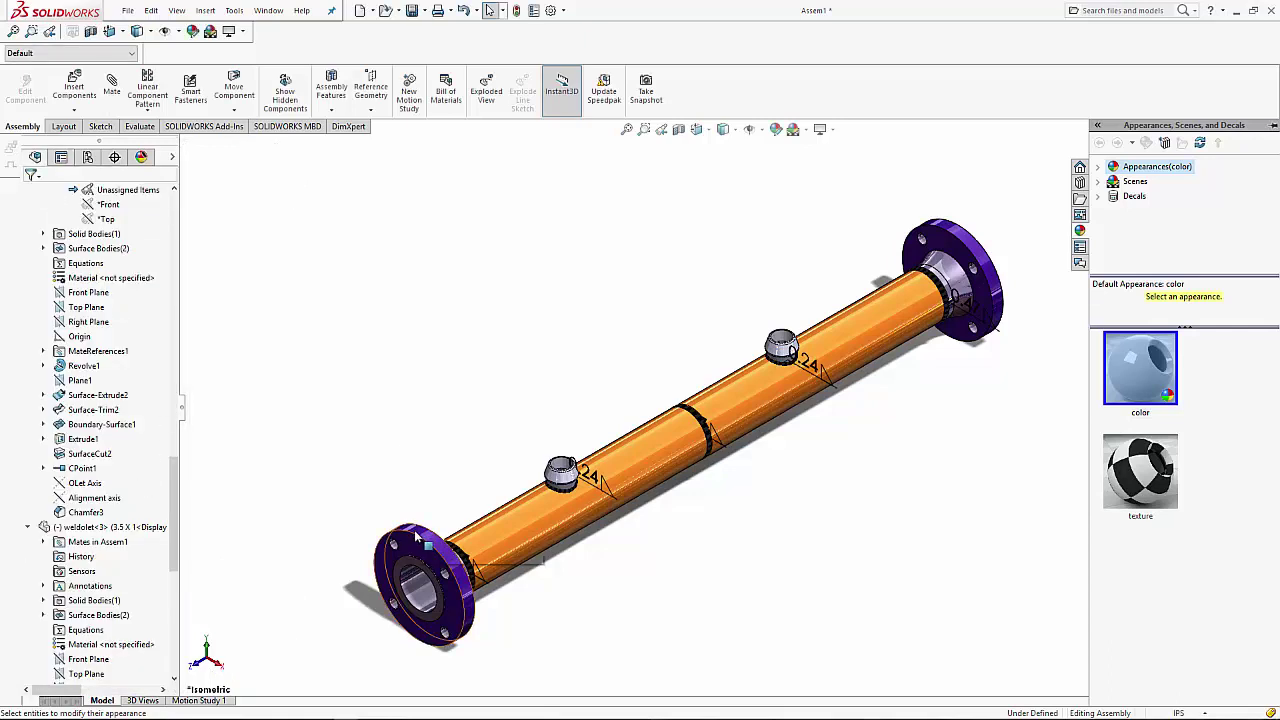
- Remove all part appearances from the welding neck flange
left_click(420, 538)
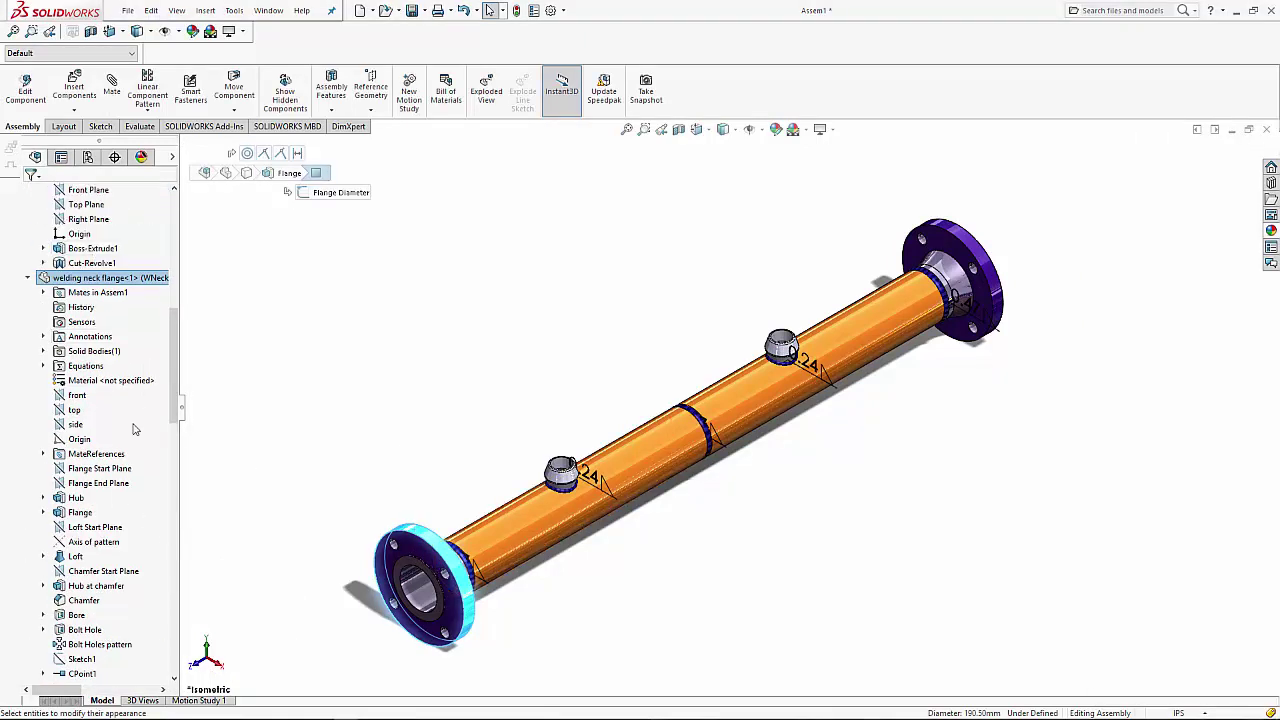
right_click(100, 278)
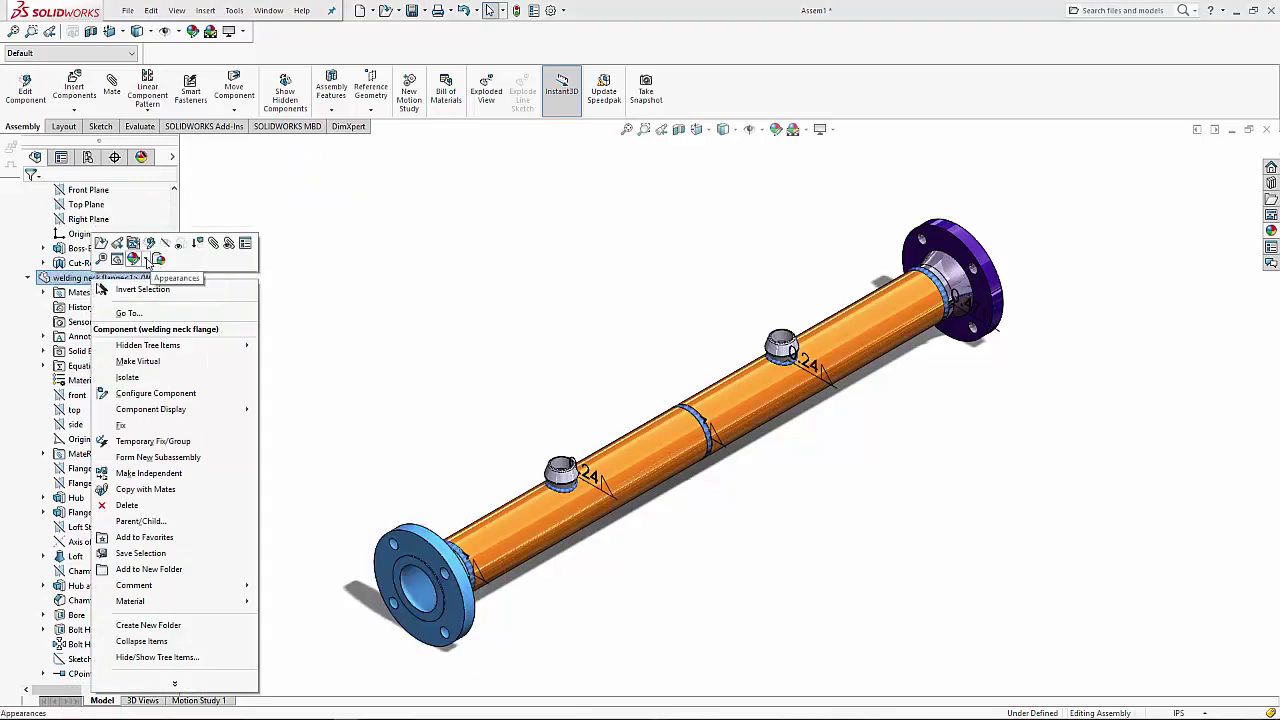
left_click(135, 258)
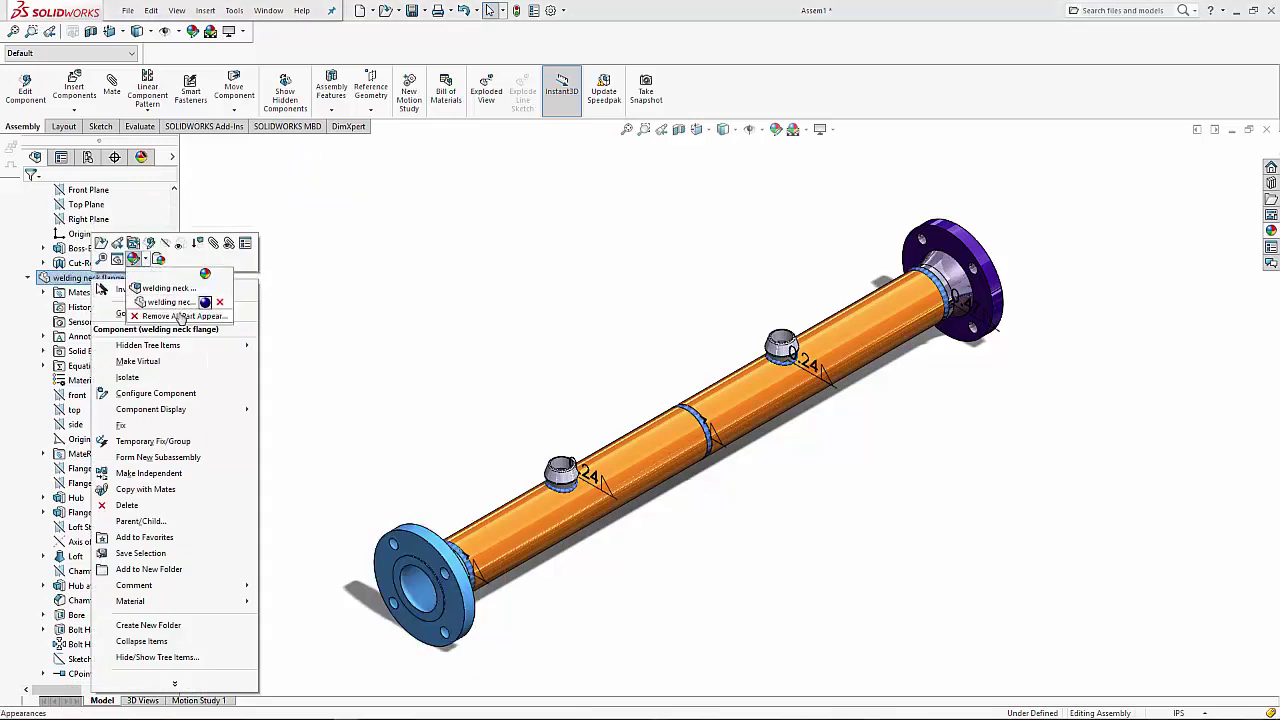
left_click(180, 317)
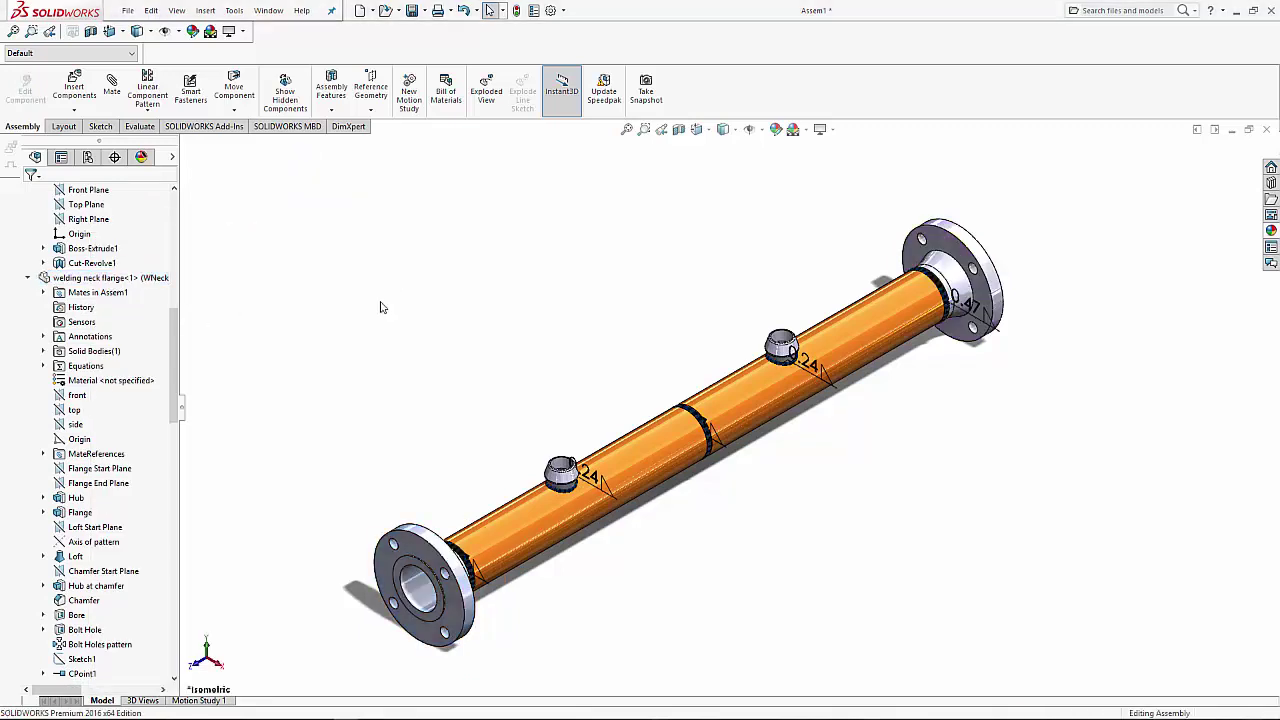
left_click(115, 278)
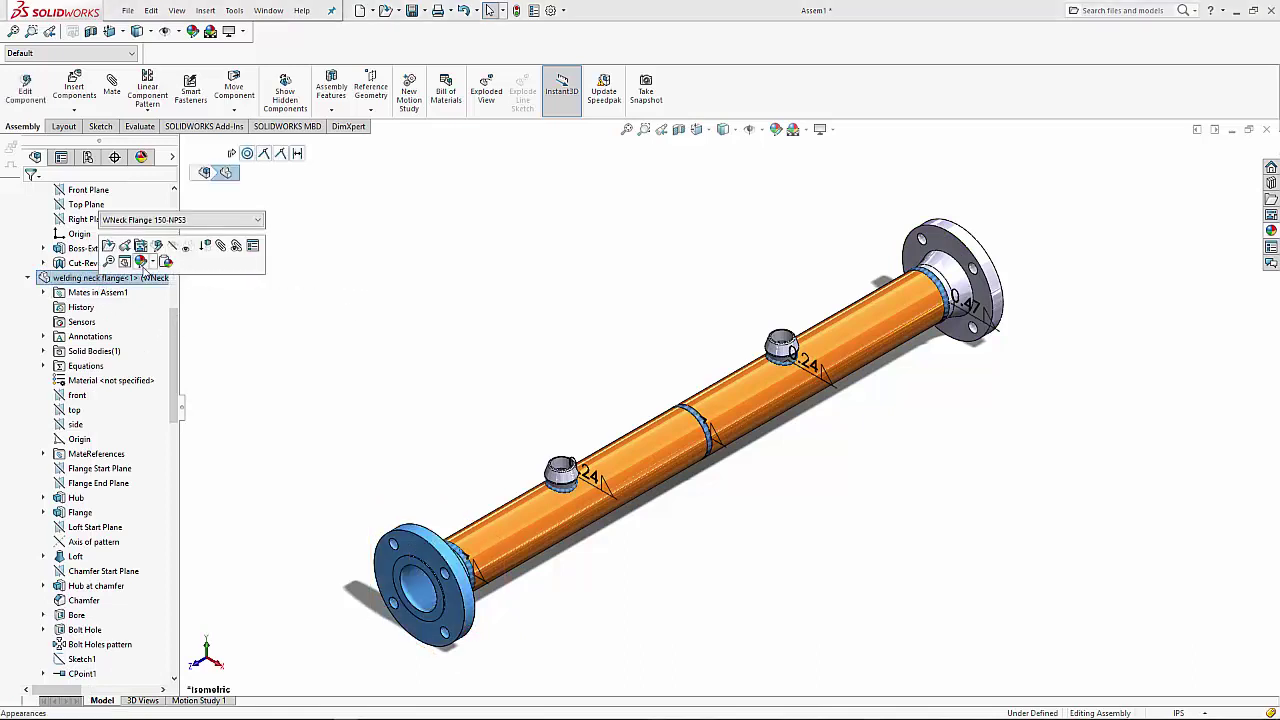
left_click(357, 414)
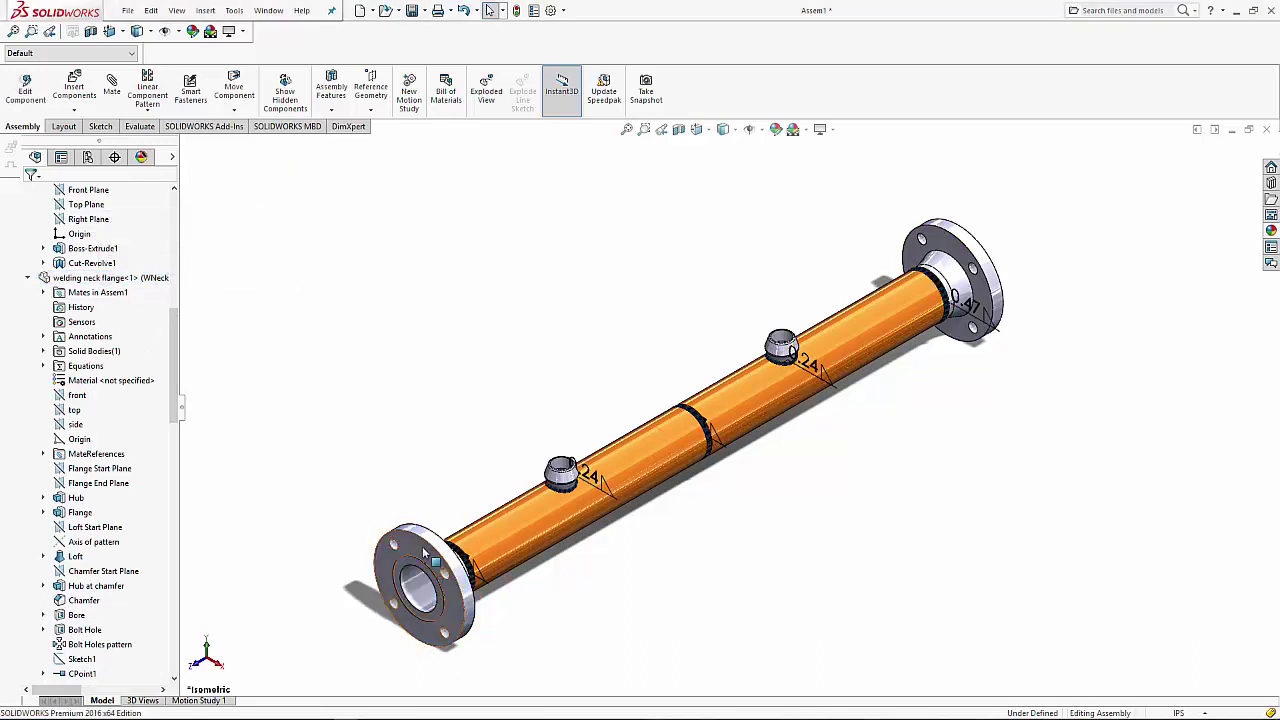
- Begin editing the left welding neck flange's colour at component level
left_click(428, 541)
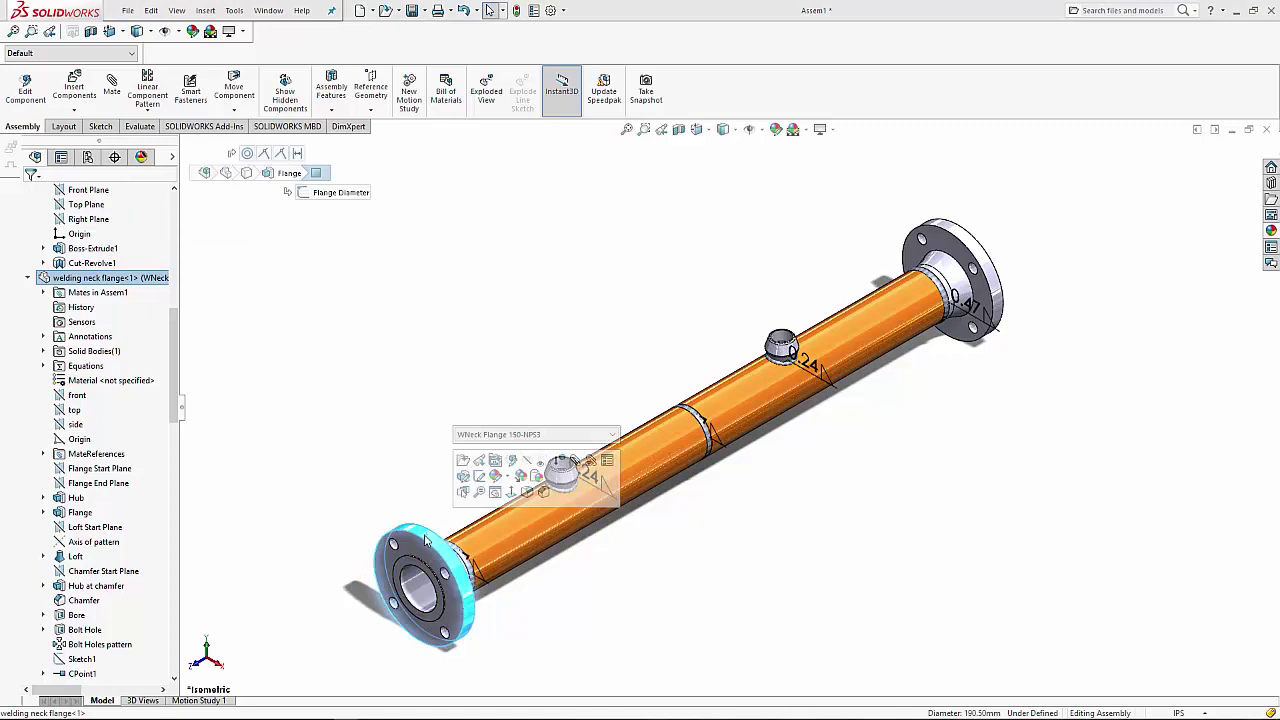
right_click(130, 282)
left_click(164, 261)
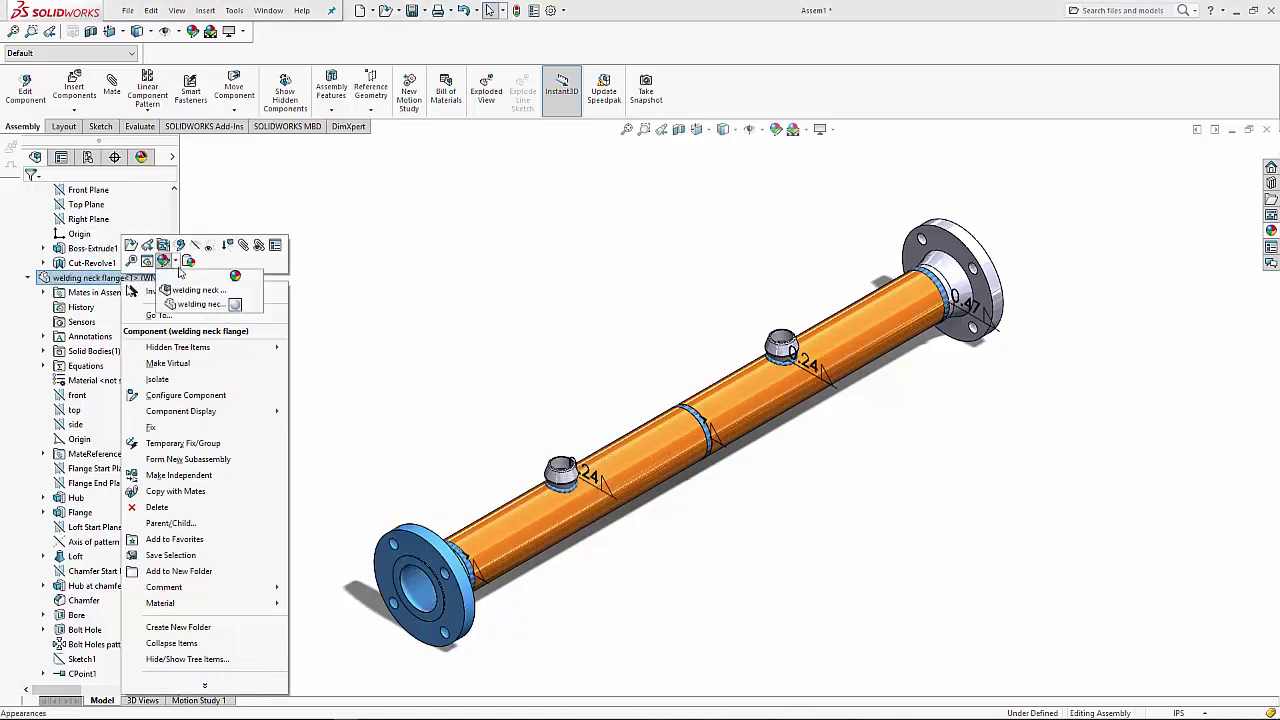
left_click(190, 302)
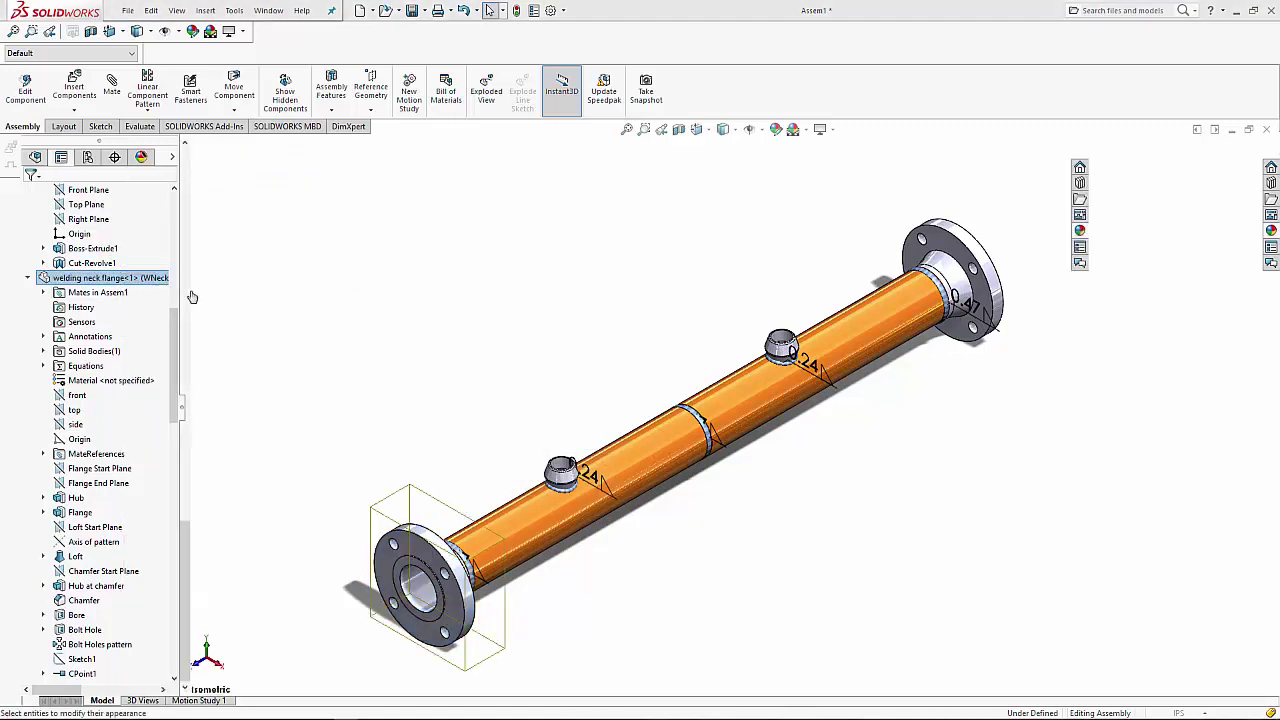
- Colour both welding neck flanges dark red (RGB 192, 0, 0) at component level
left_click(86, 519)
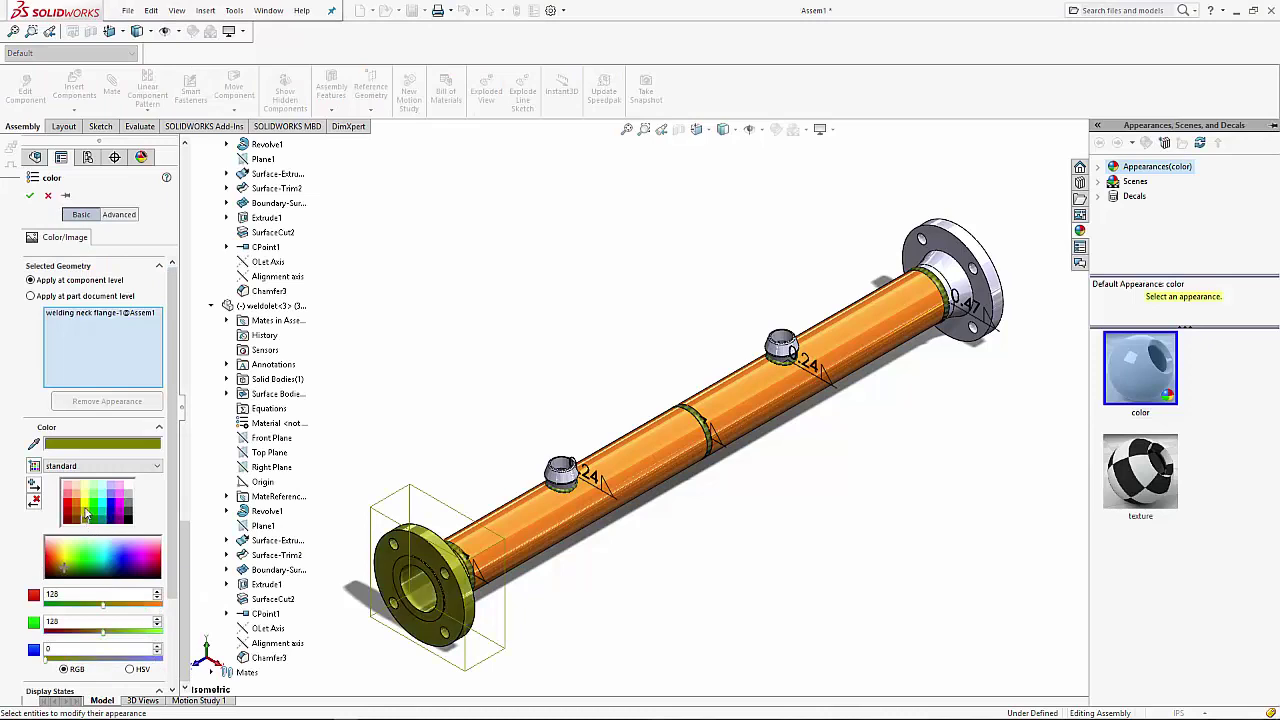
left_click(73, 507)
left_click(66, 504)
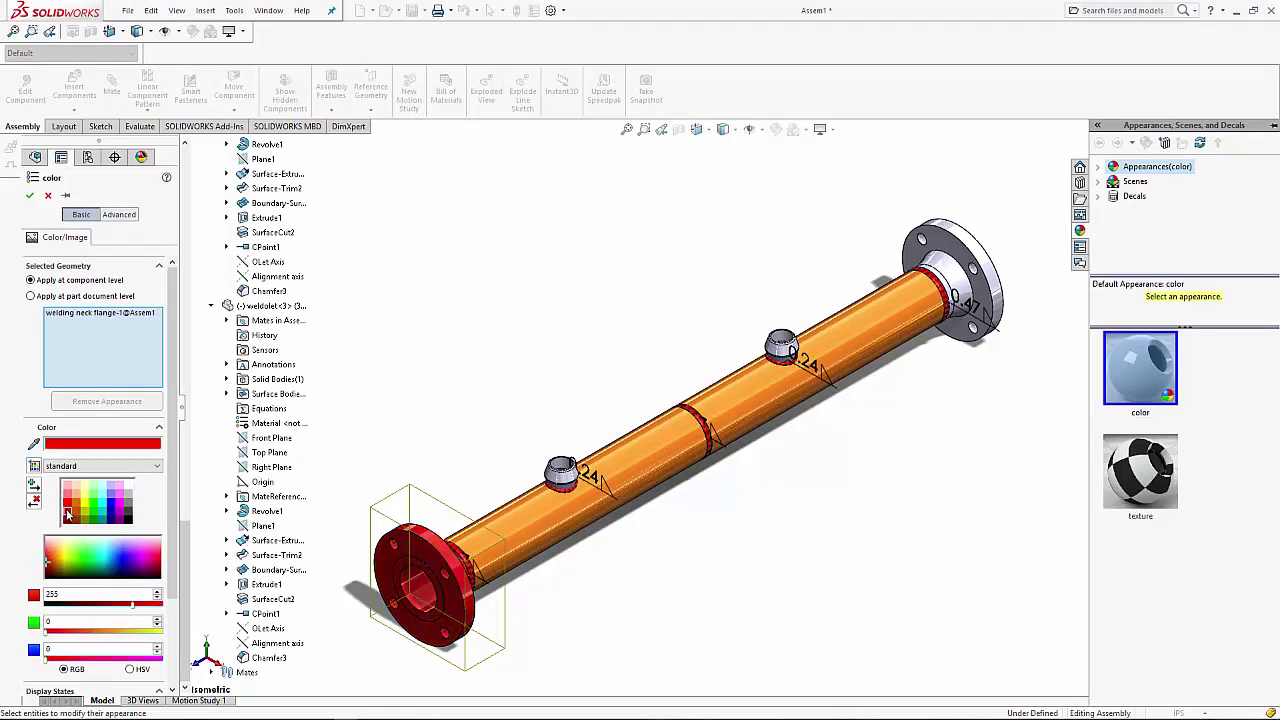
left_click(75, 512)
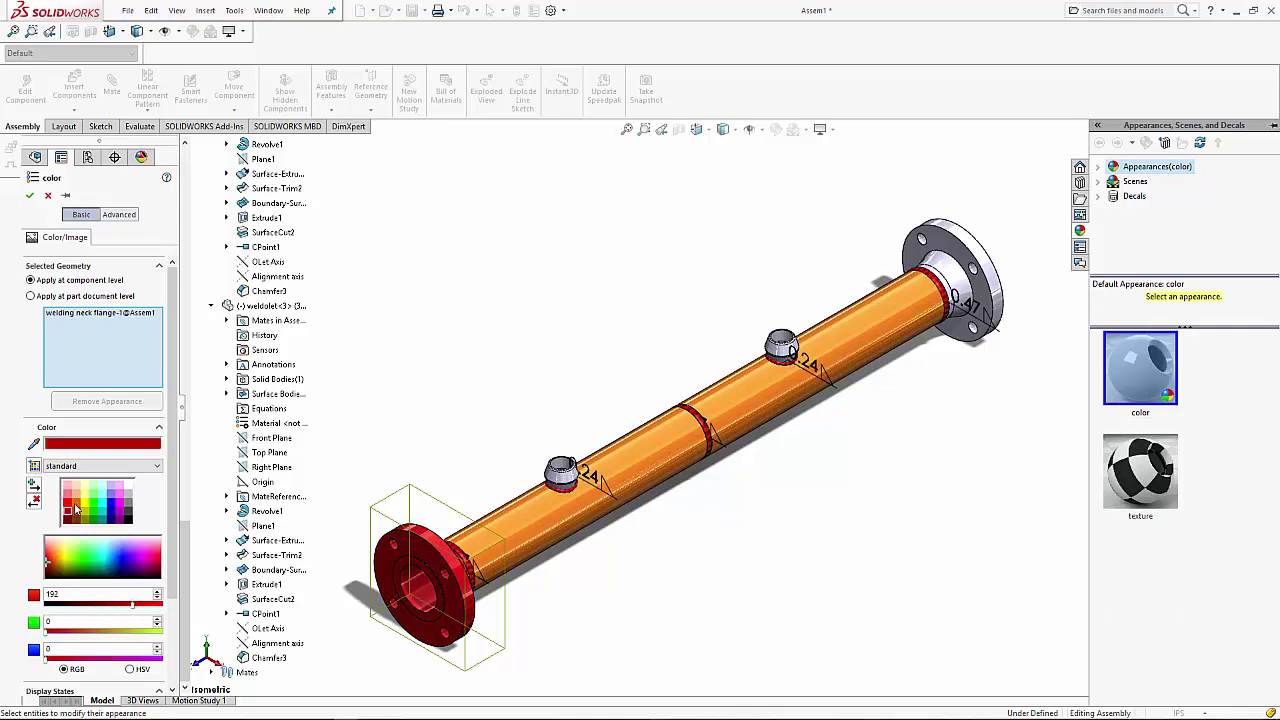
left_click(968, 255)
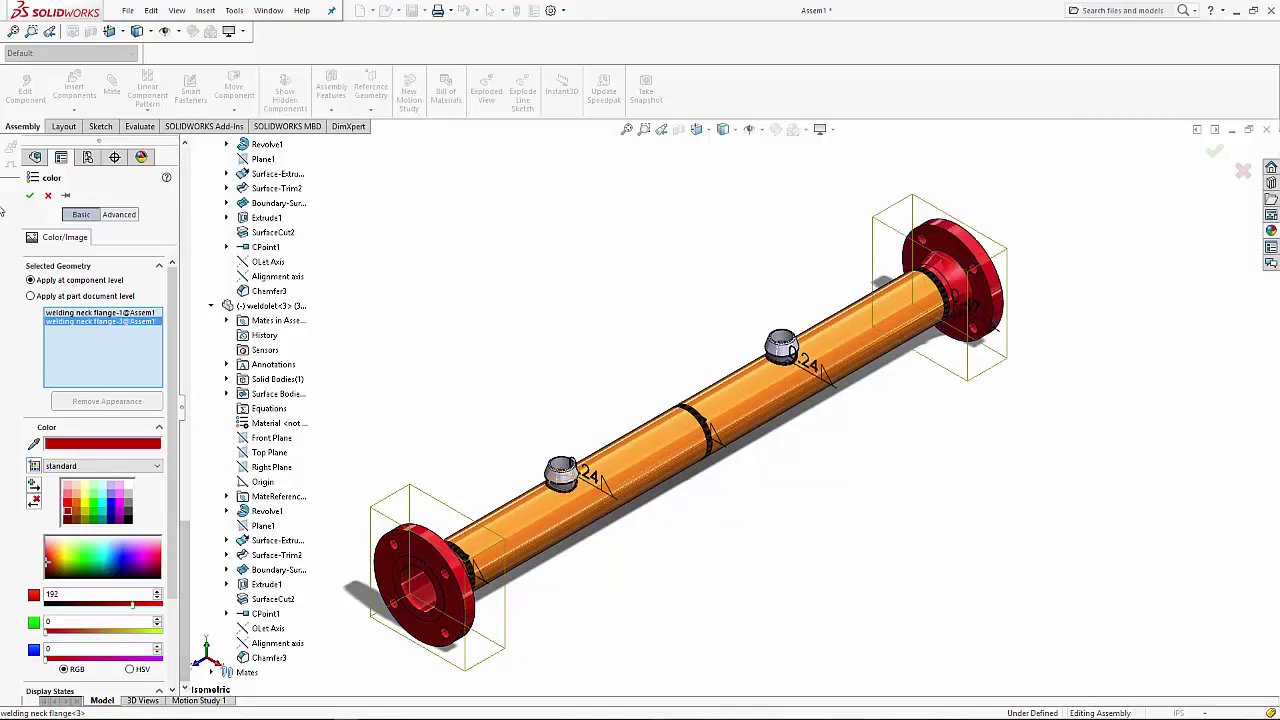
left_click(31, 196)
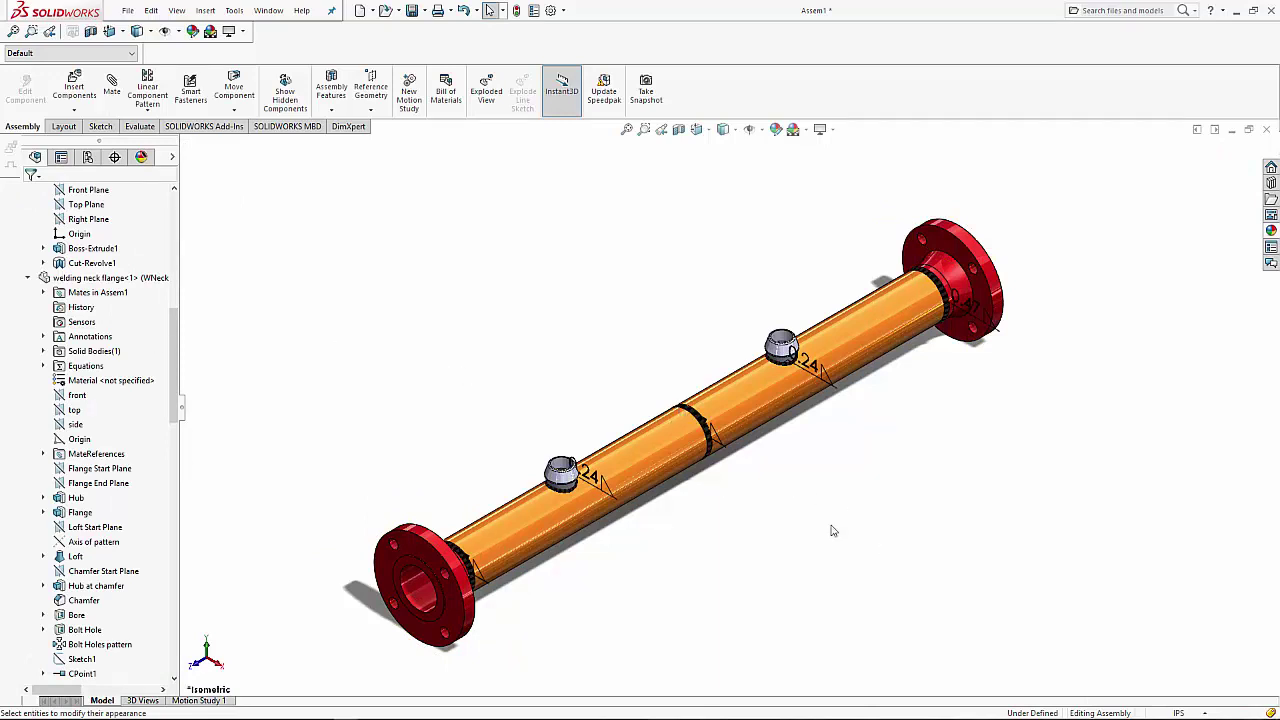
left_click(561, 478)
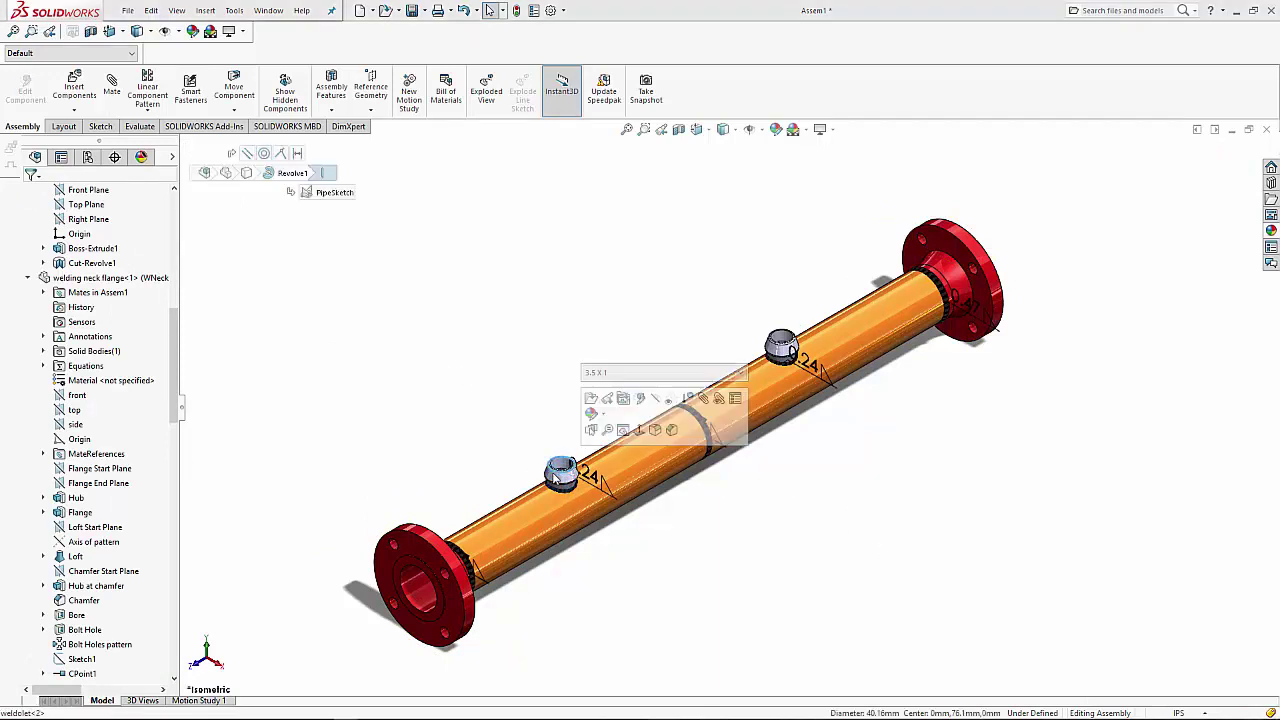
left_click(842, 539)
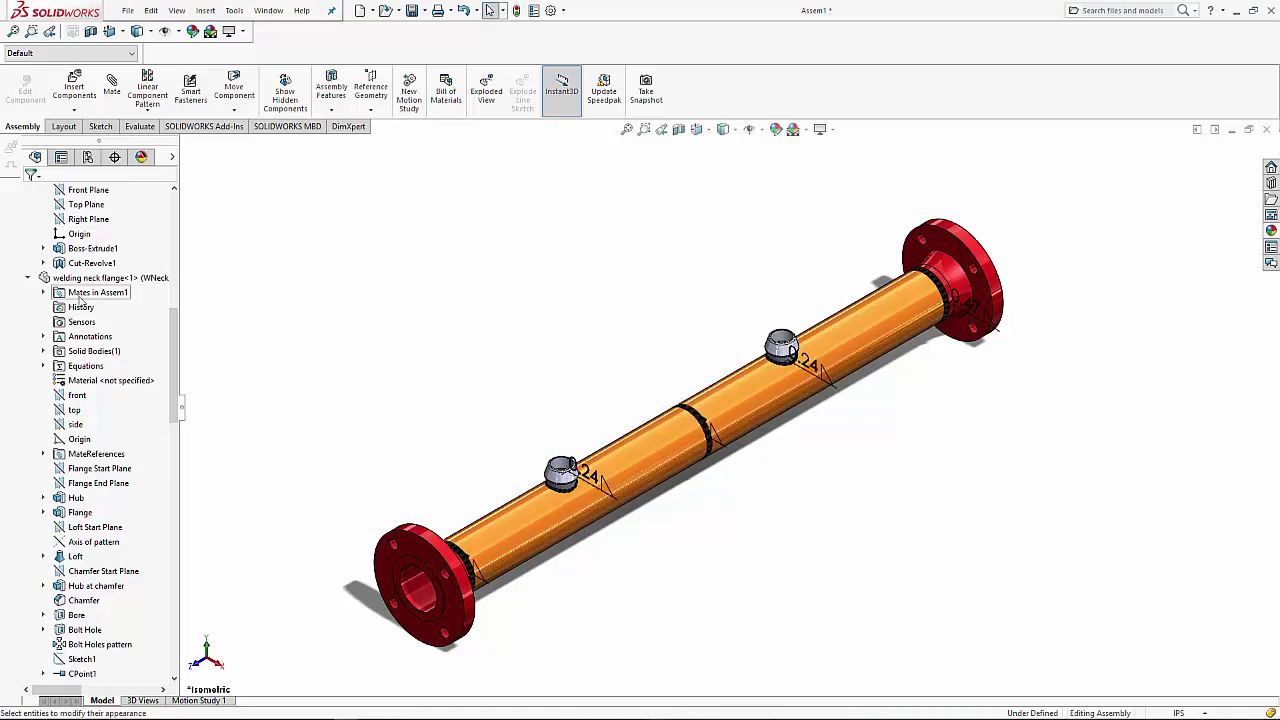
scroll(82, 302, "up", 5)
scroll(95, 295, "up", 5)
left_click(100, 265)
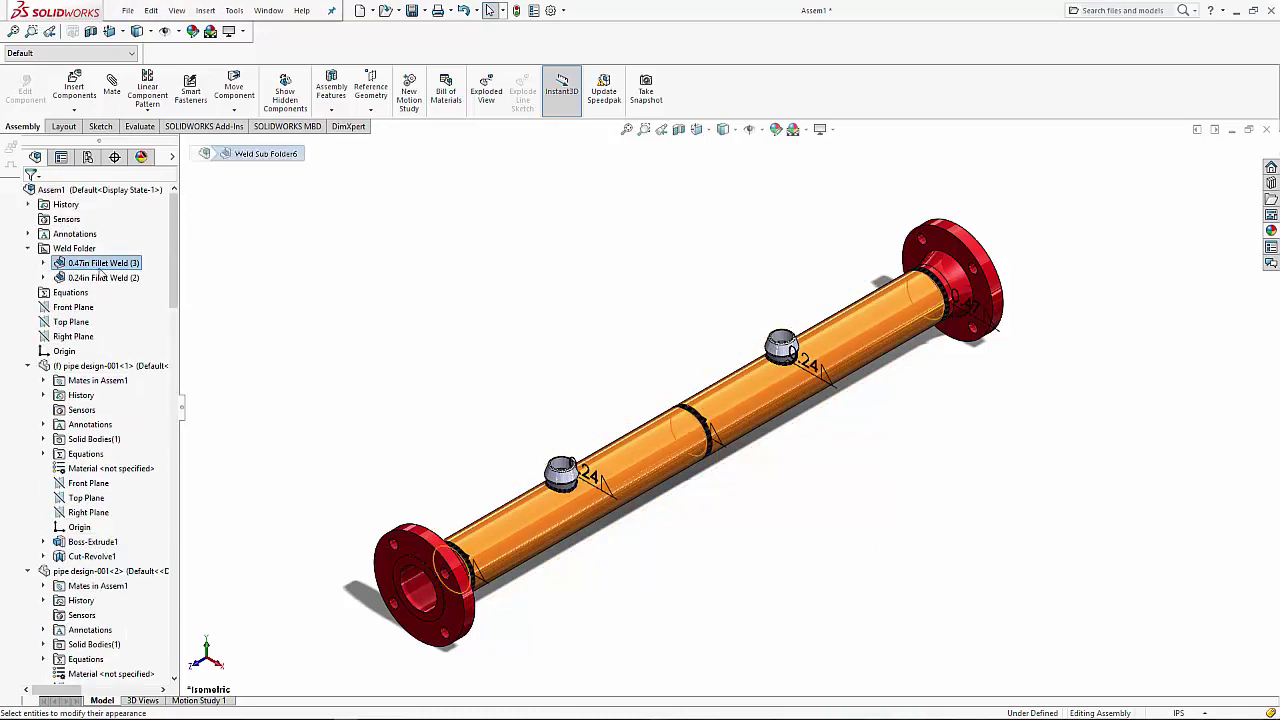
left_click(587, 395)
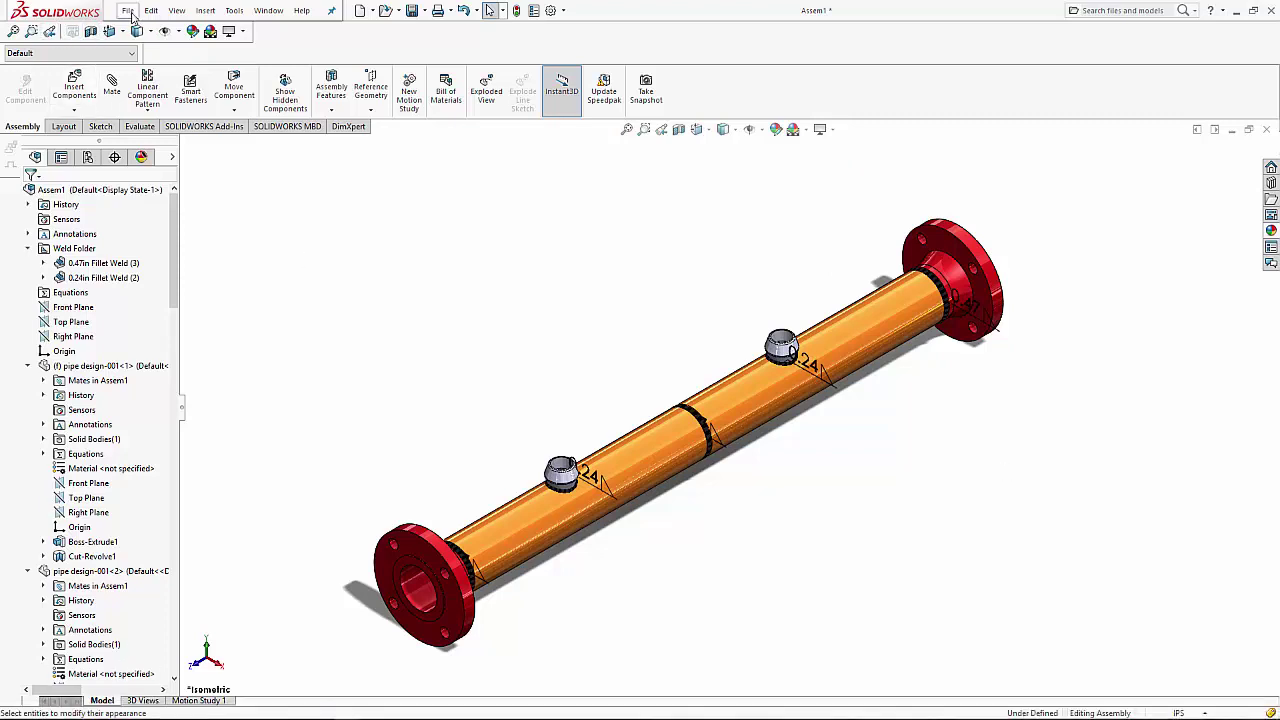
left_click(346, 710)
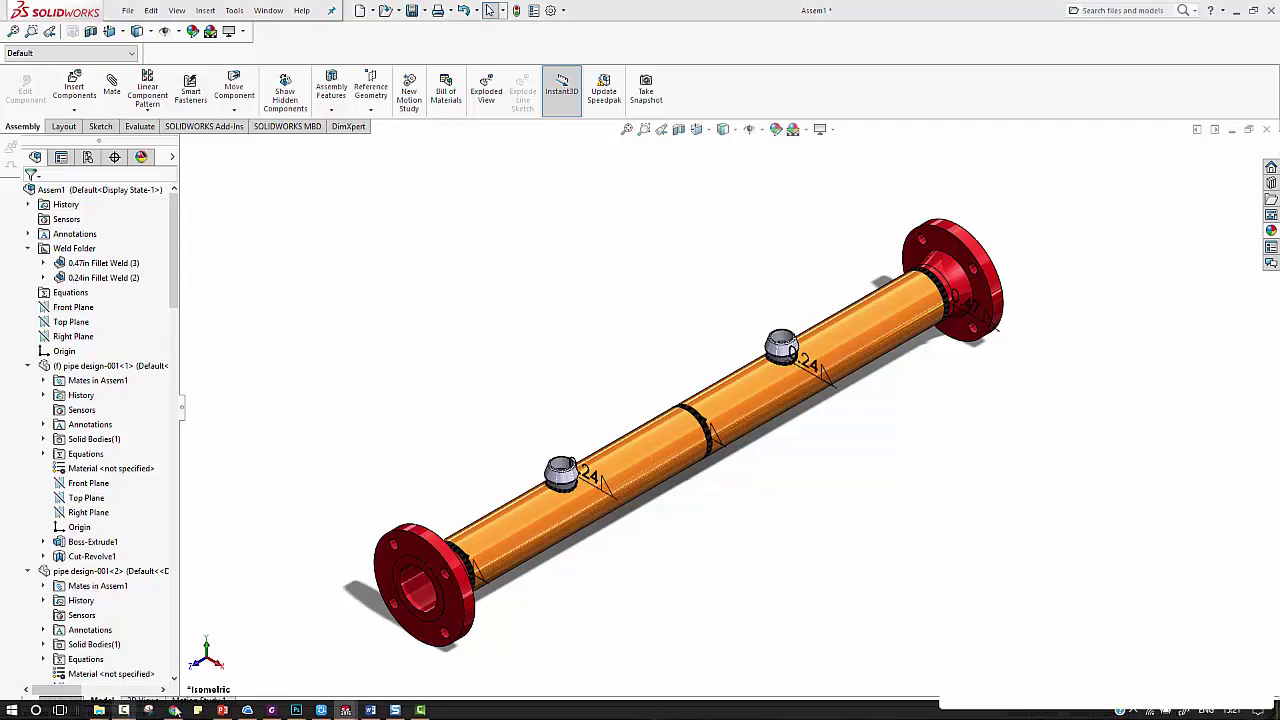